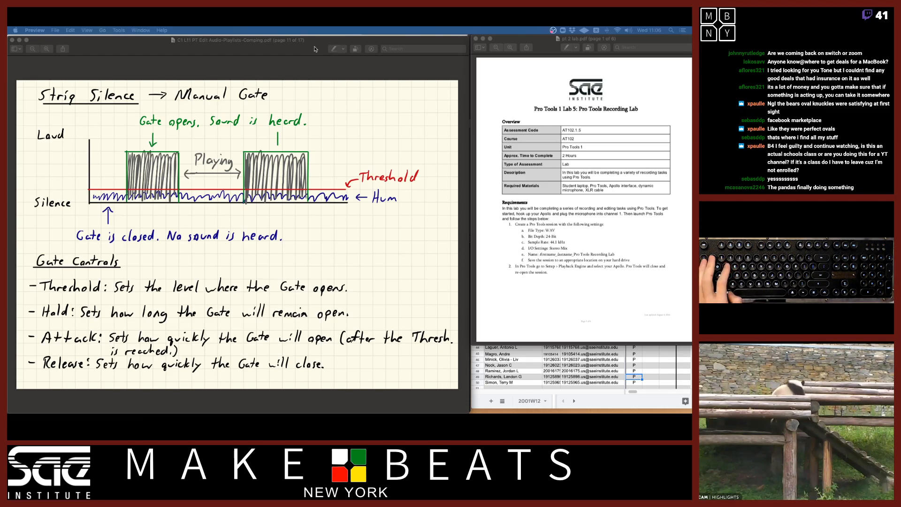
Switch to Pro Tools and close the open Lab 1 session.
click(315, 49)
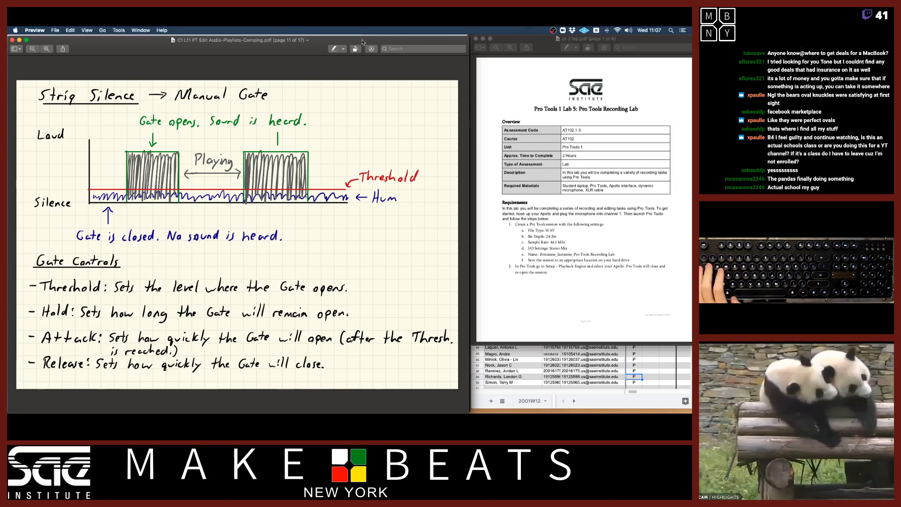
click(539, 48)
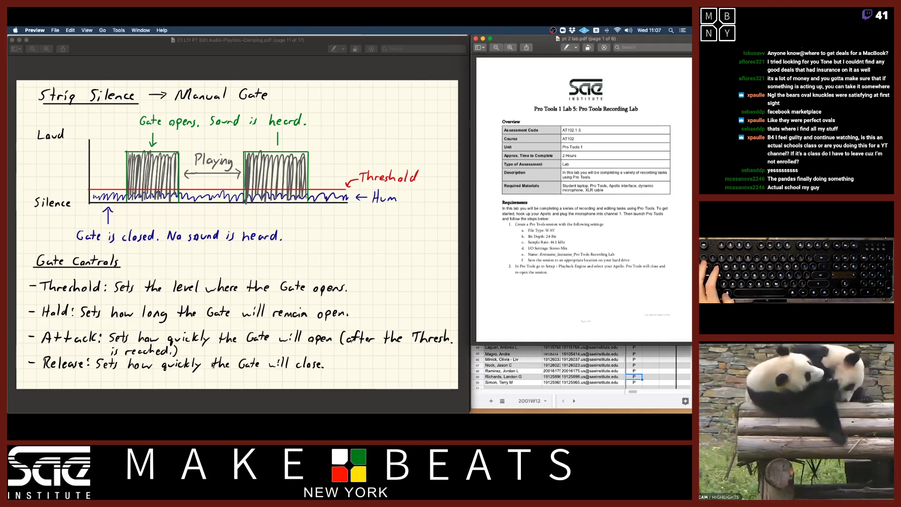
mouse_move(10, 289)
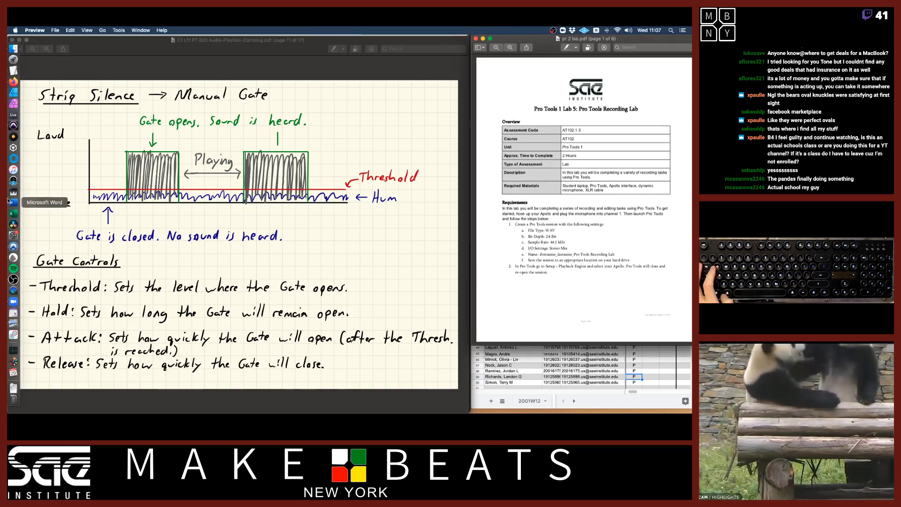
click(13, 126)
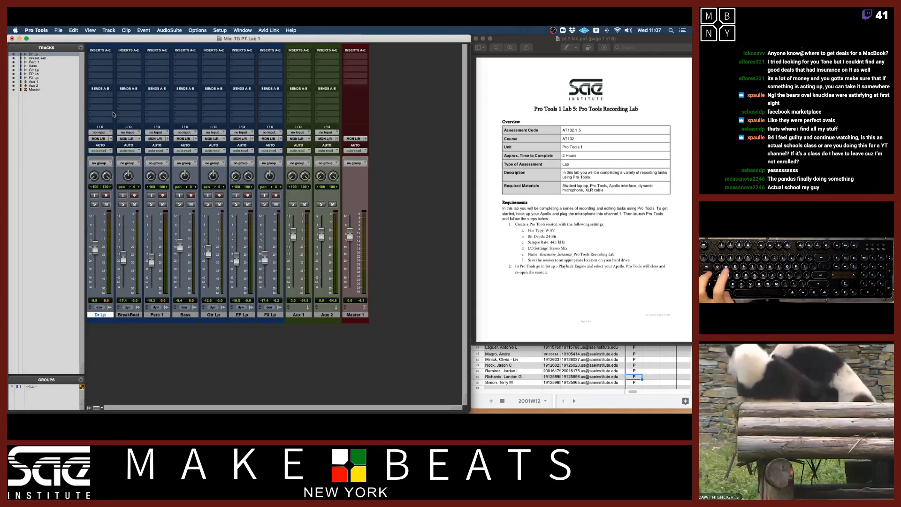
key(super+w)
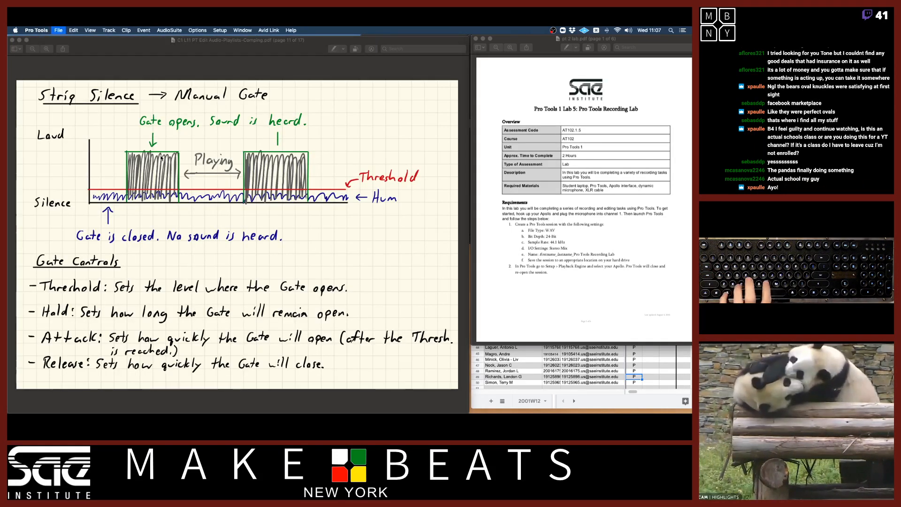
Create a local session named "TG PT Lab 2" with BWF (.WAV) files, 24-bit, 44.1 kHz and Stereo Mix I/O settings.
key(super+n)
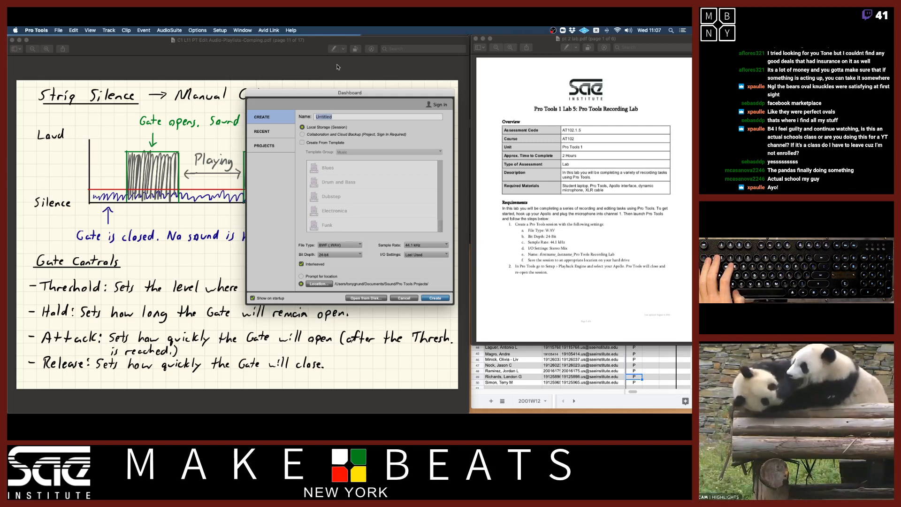
text(TG PT )
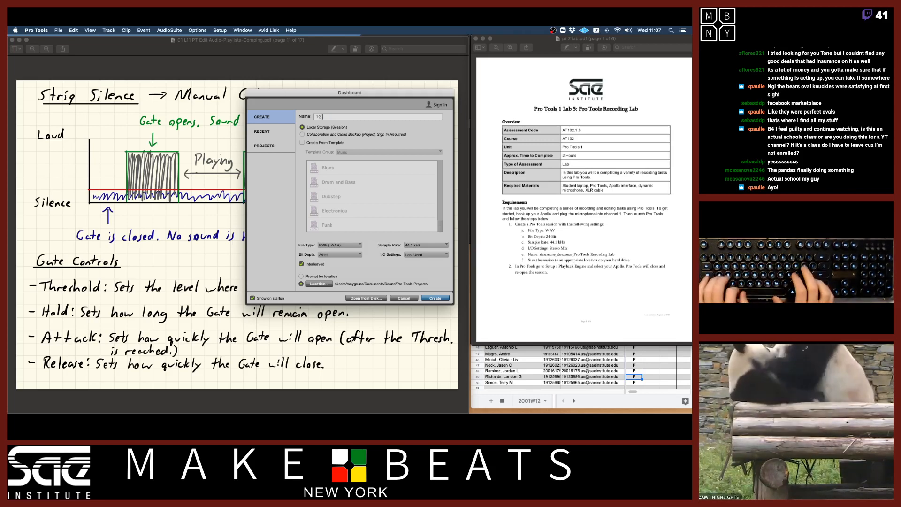
text(Lab 2)
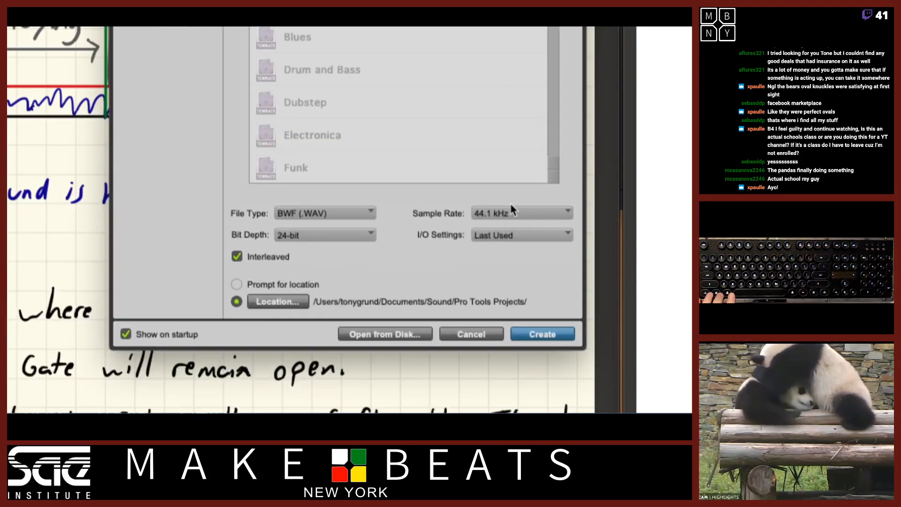
click(493, 234)
click(497, 253)
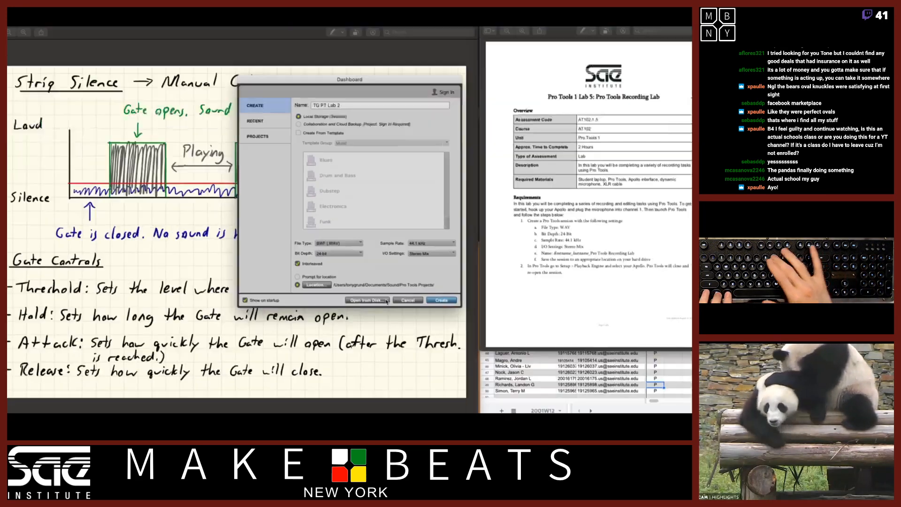
click(435, 298)
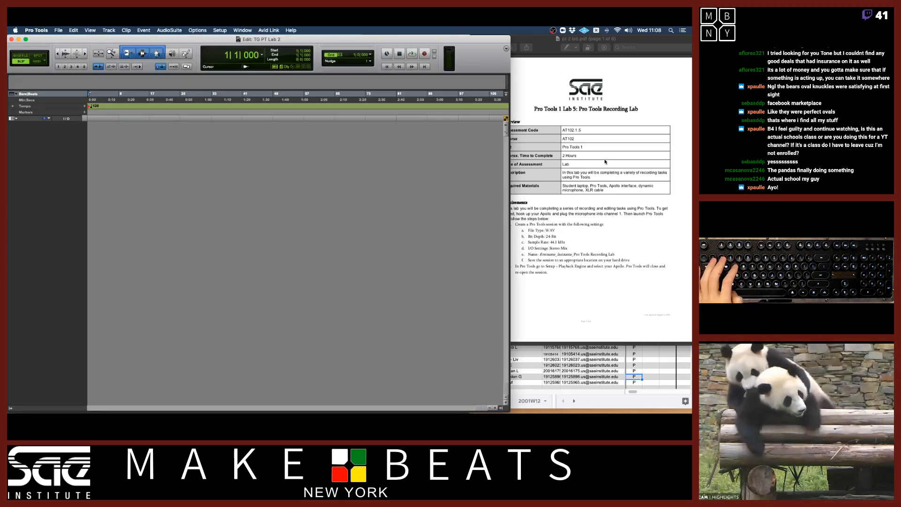
Read the lab PDF's instructions on choosing the playback engine and setting up the recording and click tracks.
click(587, 228)
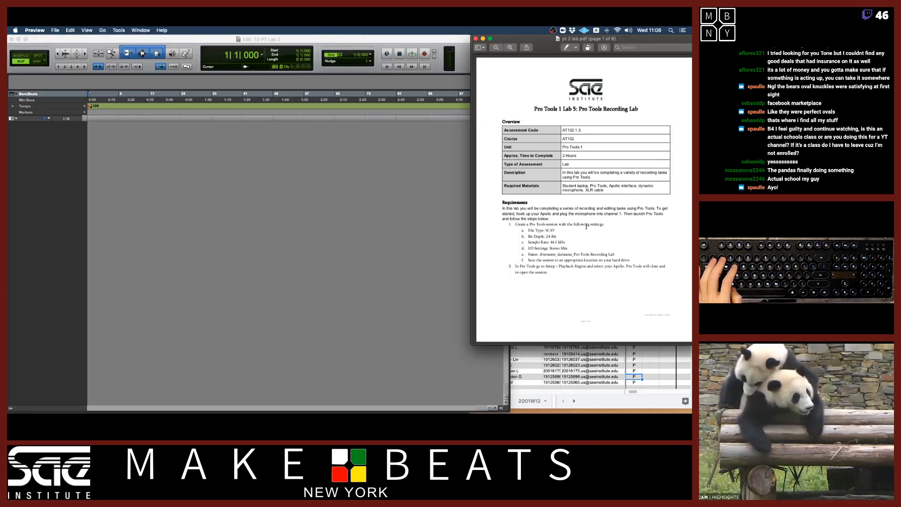
scroll(586, 226, down, 2)
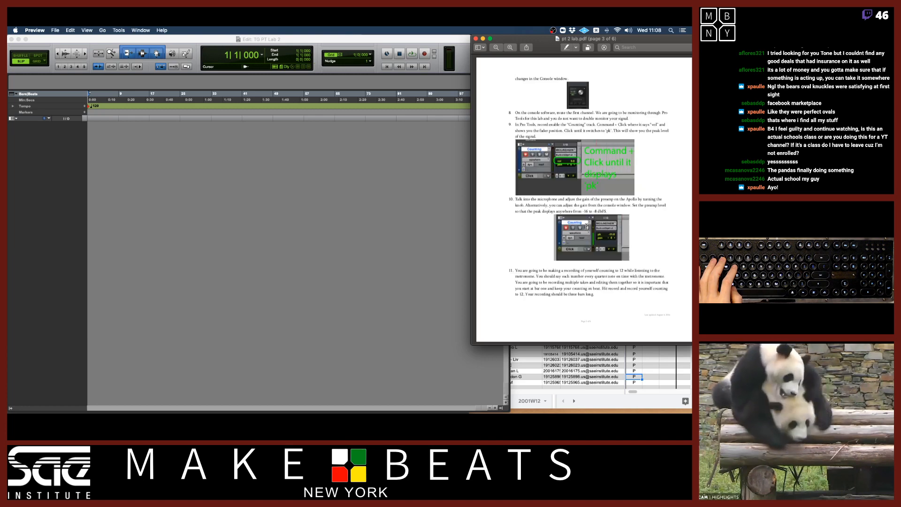
scroll(587, 226, up, 2)
scroll(586, 226, down, 1)
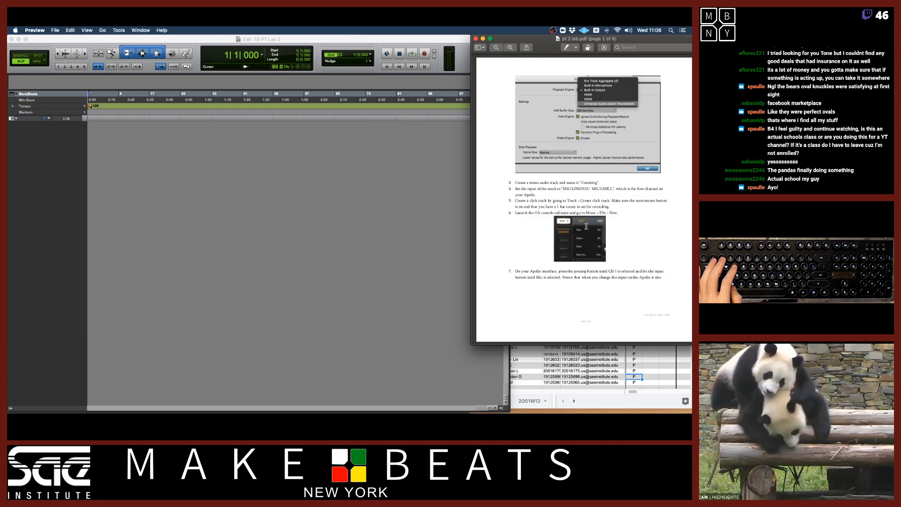
click(381, 40)
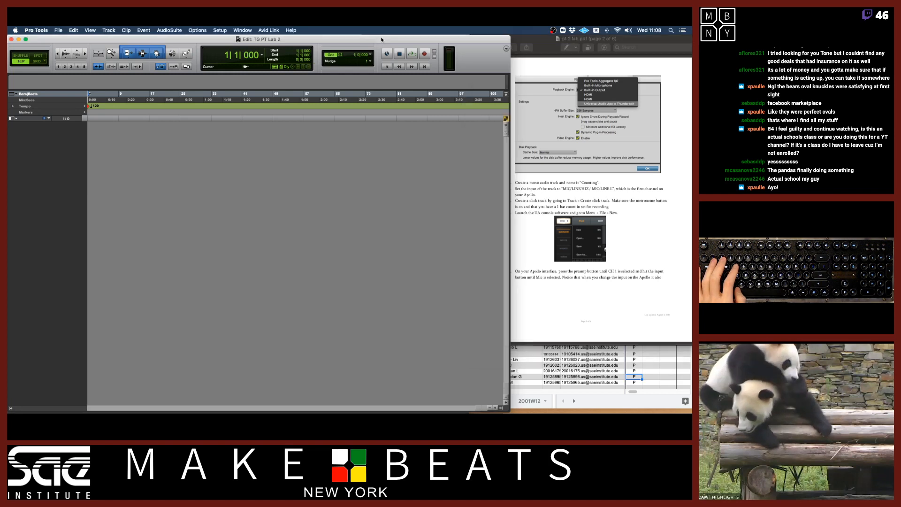
click(224, 30)
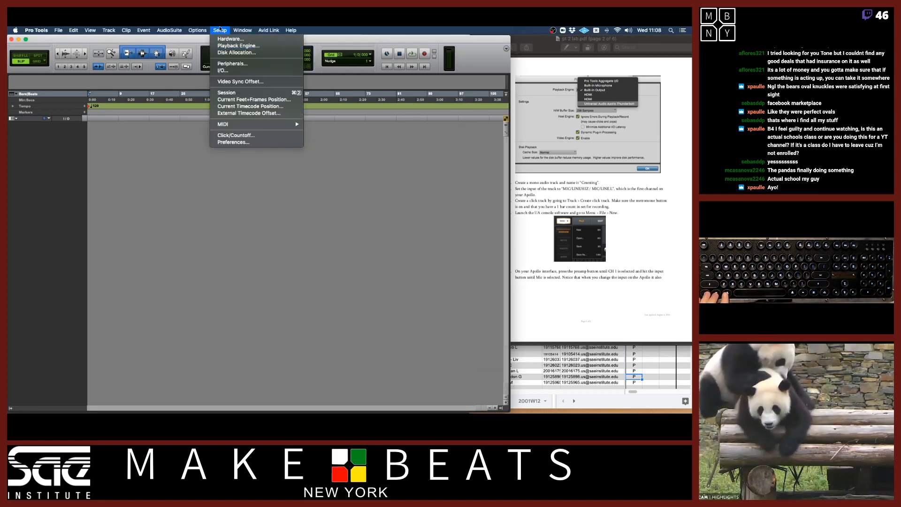
click(219, 30)
click(567, 182)
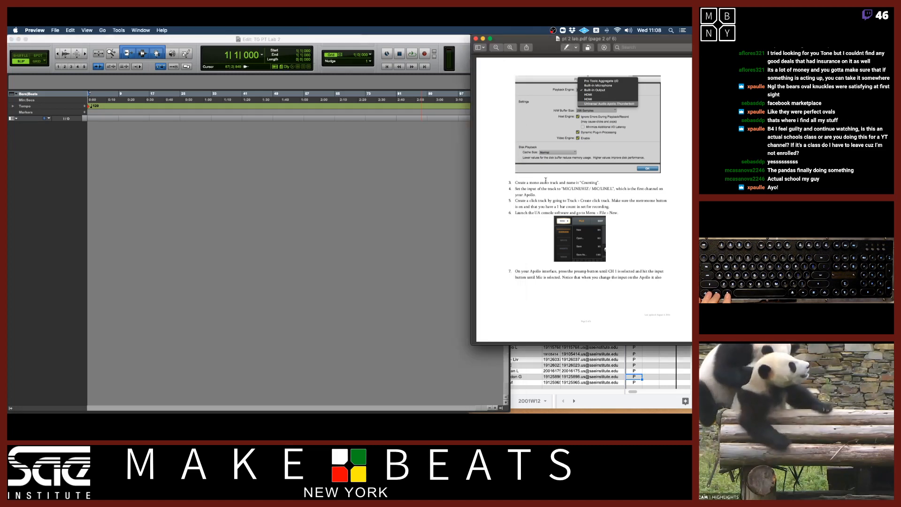
Add a mono audio track to the Pro Tools session and name it "Counting".
click(164, 192)
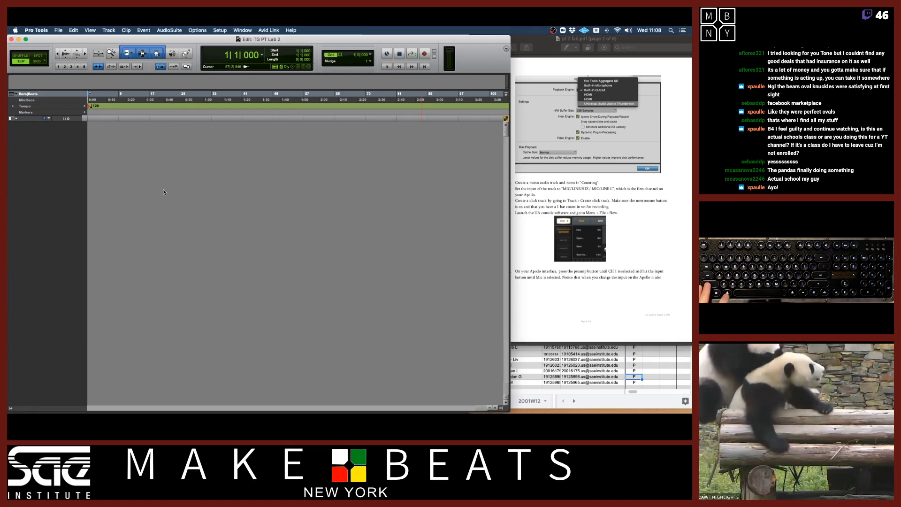
key(super+shift+n)
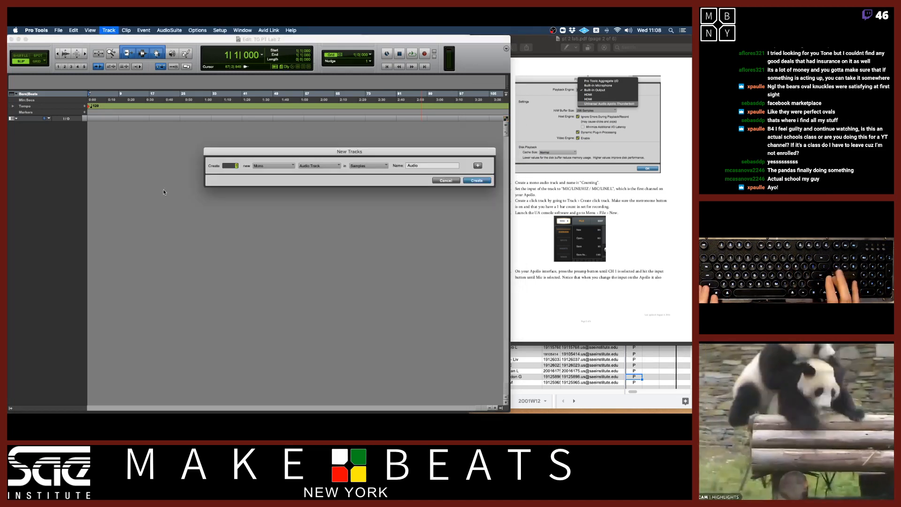
key(Return)
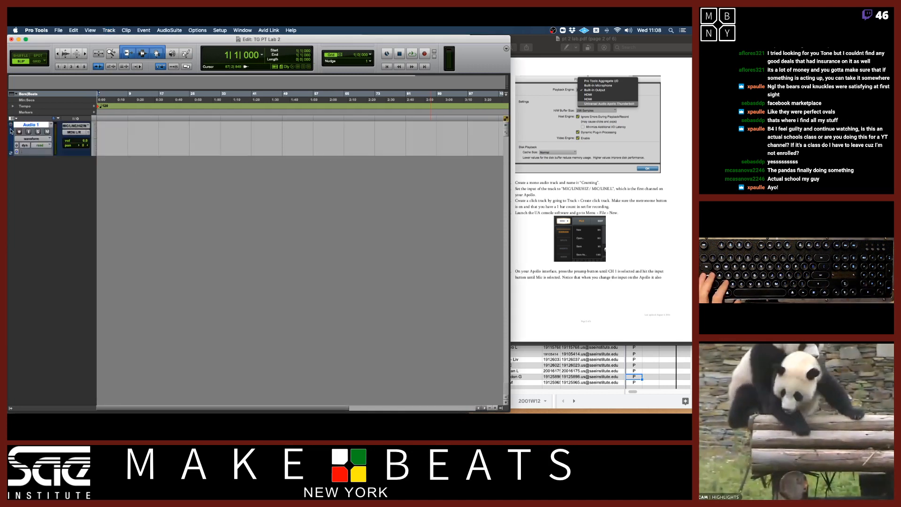
double_click(31, 126)
text(Counting)
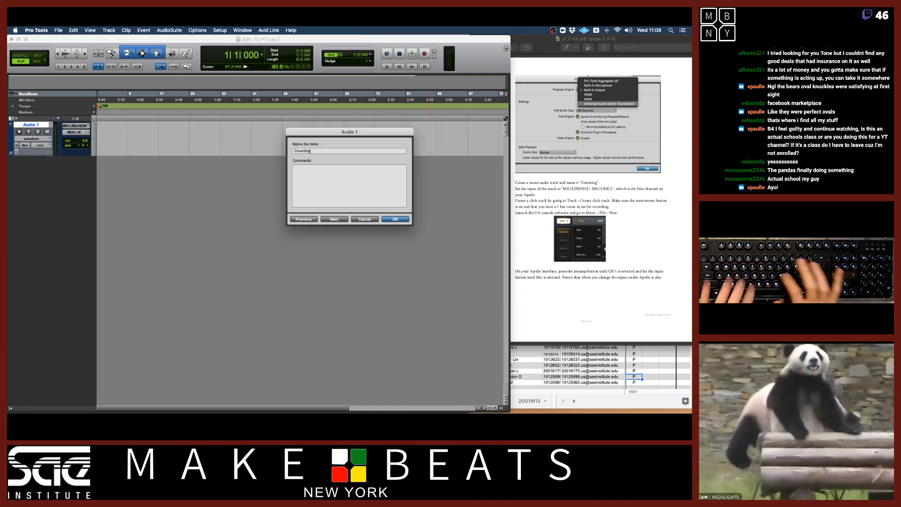
key(Return)
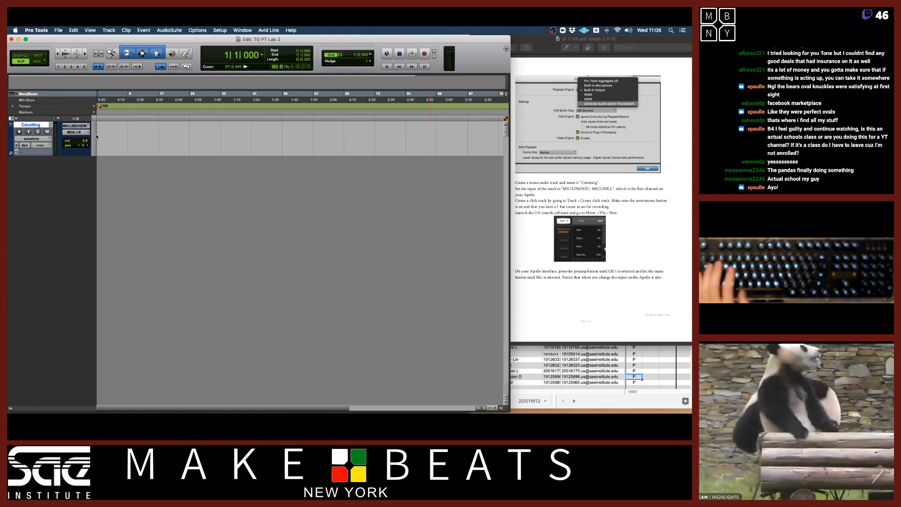
Narrow the lab PDF window and the Pro Tools Edit window so they sit side by side without overlapping.
key(super+bracketright)
key(super+bracketright)
click(109, 30)
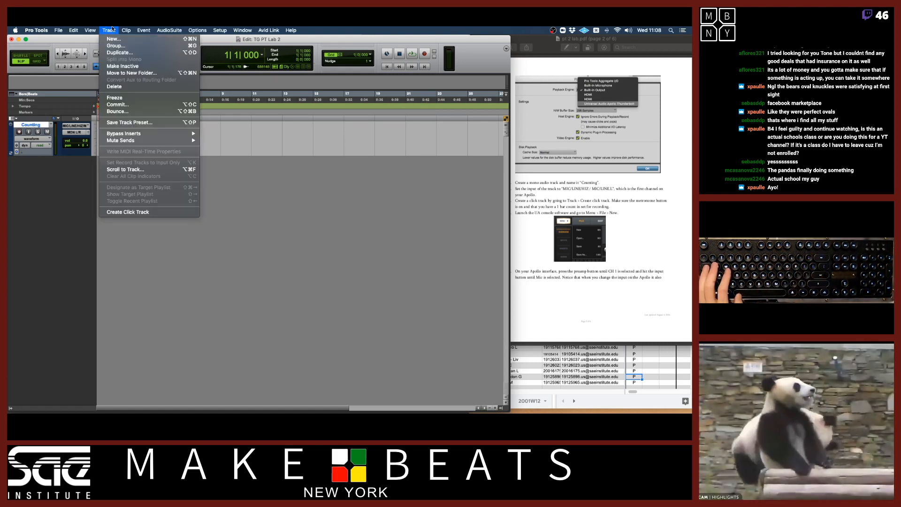
click(111, 30)
click(554, 182)
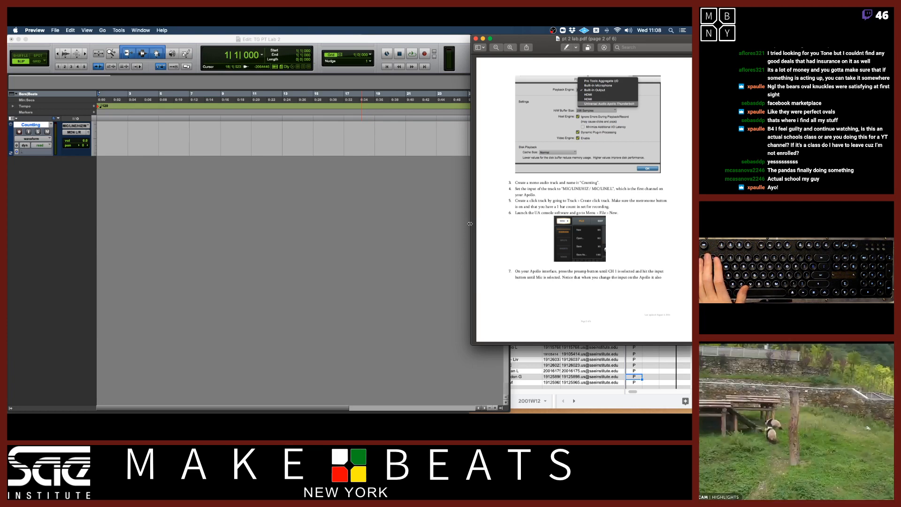
mouse_move(470, 224)
mouse_down()
mouse_move(506, 225)
mouse_move(474, 229)
mouse_up()
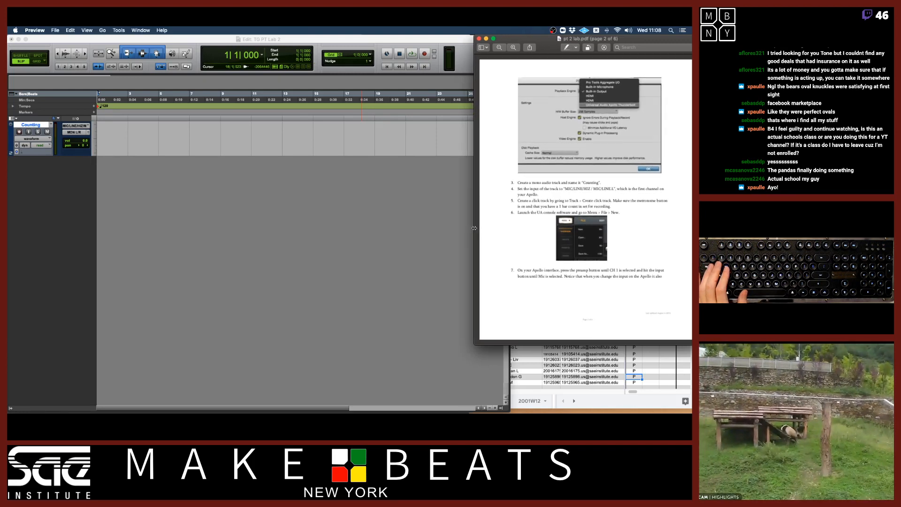
click(434, 41)
drag(511, 86, 471, 90)
Check the recording steps in the lab PDF, create a click track, and place it above the Counting track.
click(493, 57)
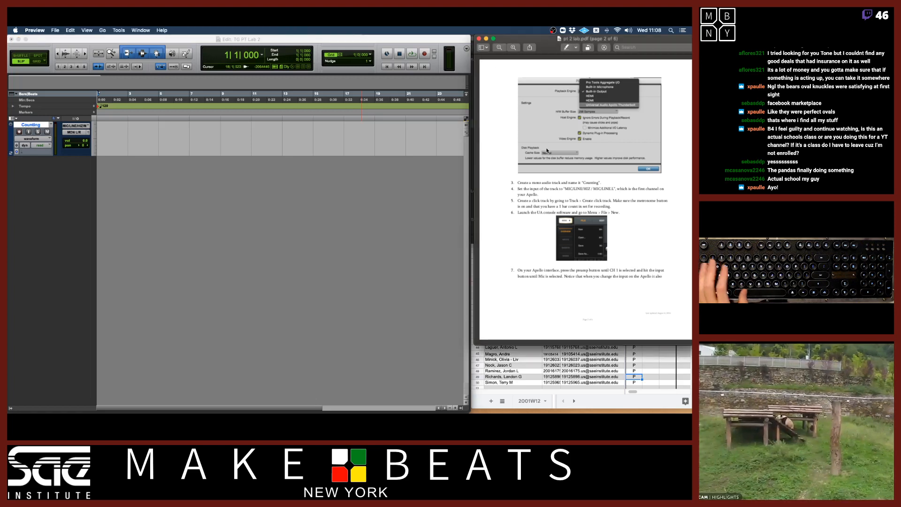
scroll(586, 197, down, 15)
scroll(546, 150, up, 5)
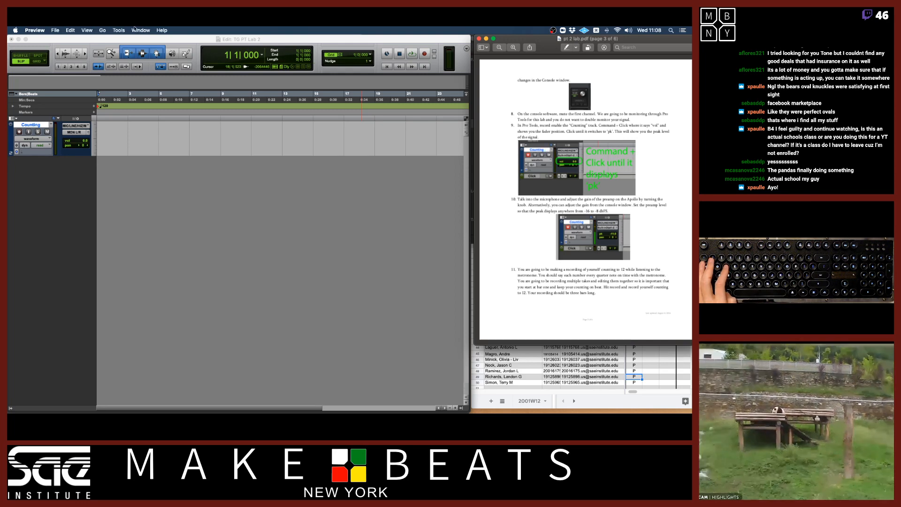
click(98, 40)
click(95, 30)
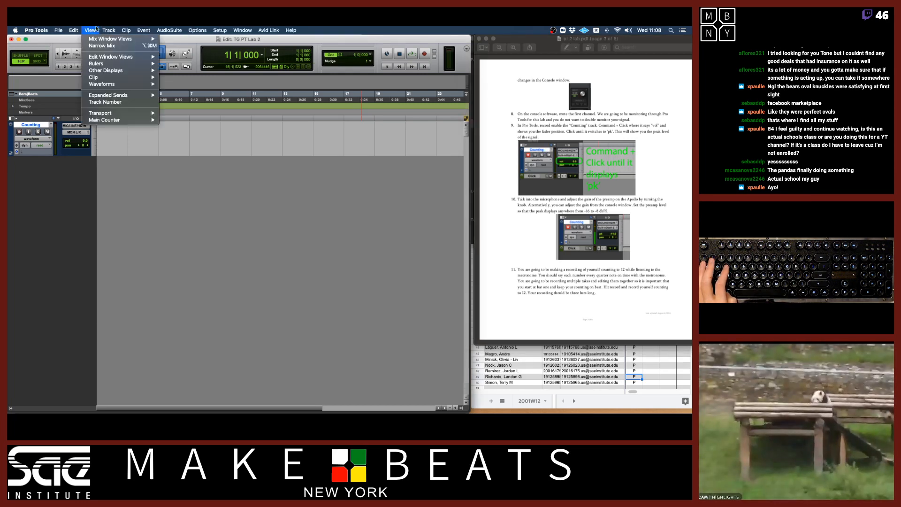
mouse_move(106, 30)
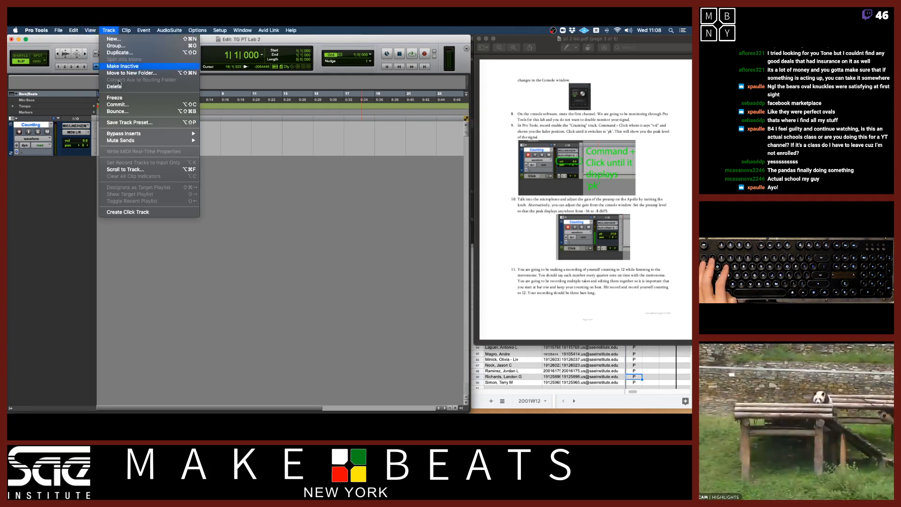
click(143, 213)
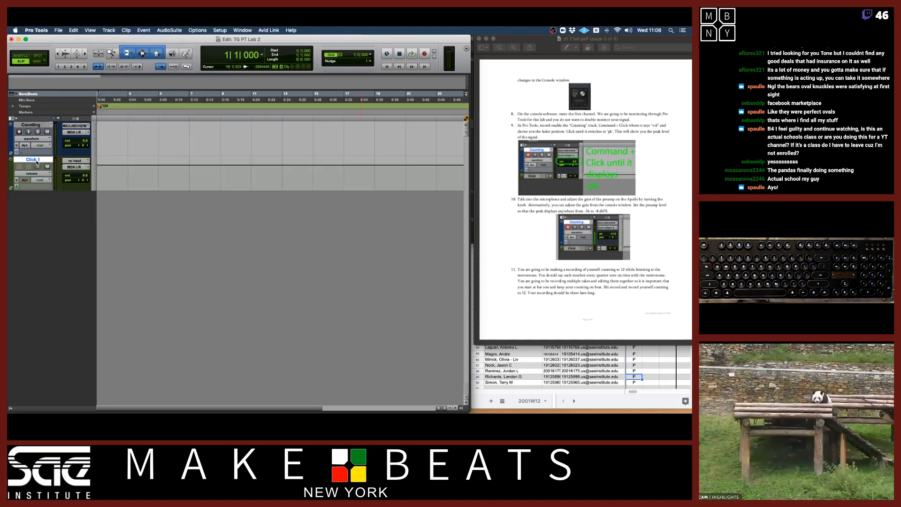
drag(37, 163, 42, 135)
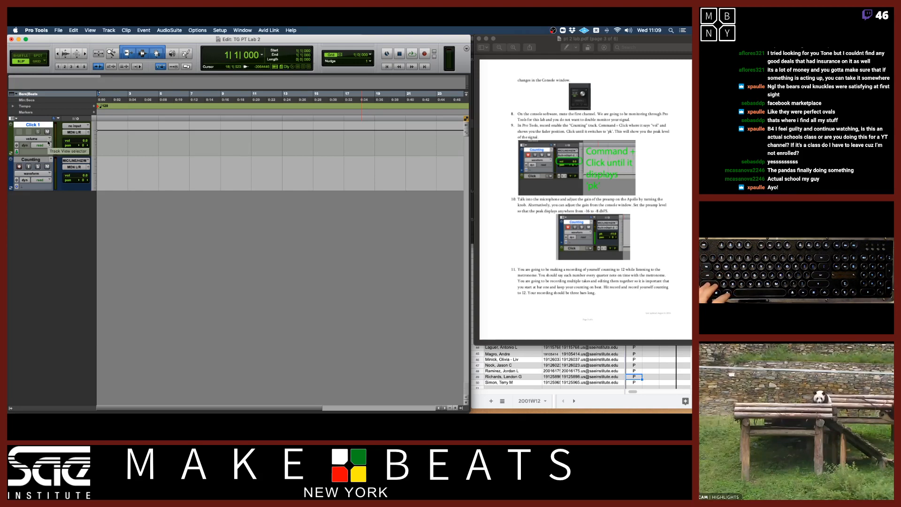
Show the Inserts A-E and Sends A-E columns in the Edit window.
click(14, 118)
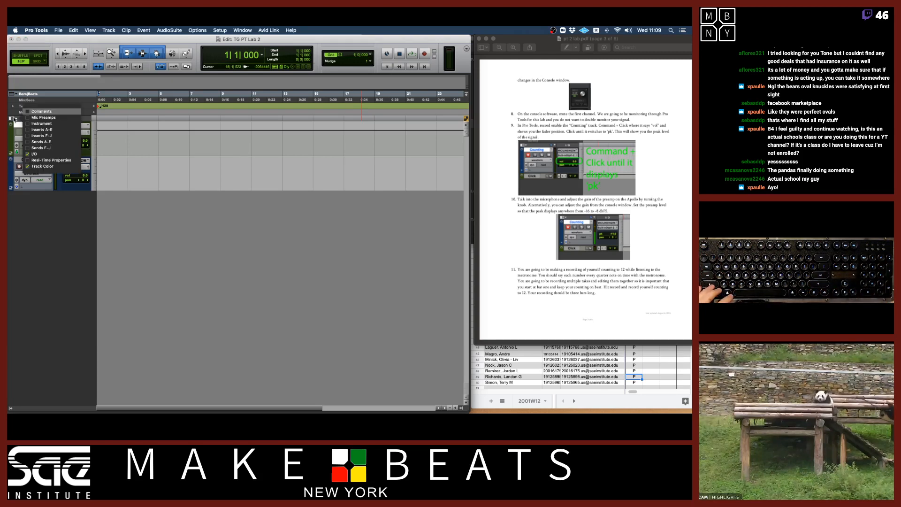
click(41, 130)
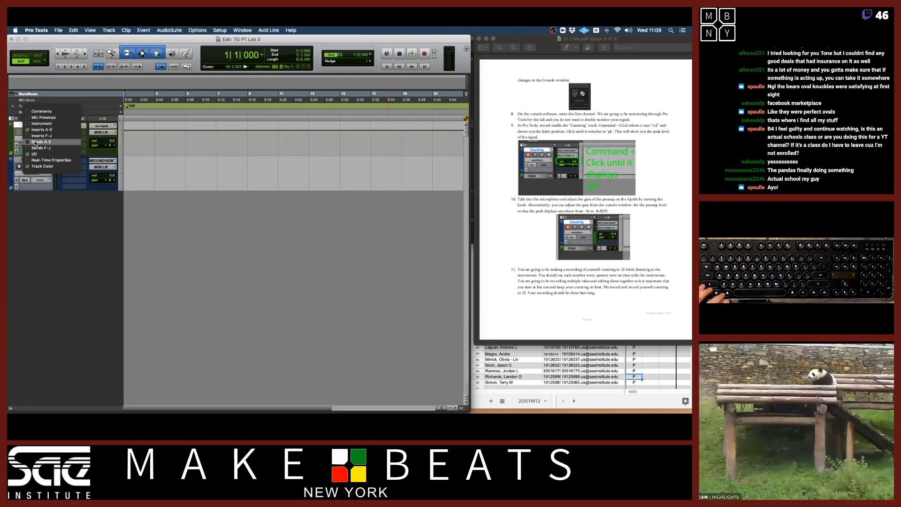
click(37, 142)
click(100, 140)
Open the Click II plug-in on the click track and play the session briefly to audition the metronome.
click(77, 127)
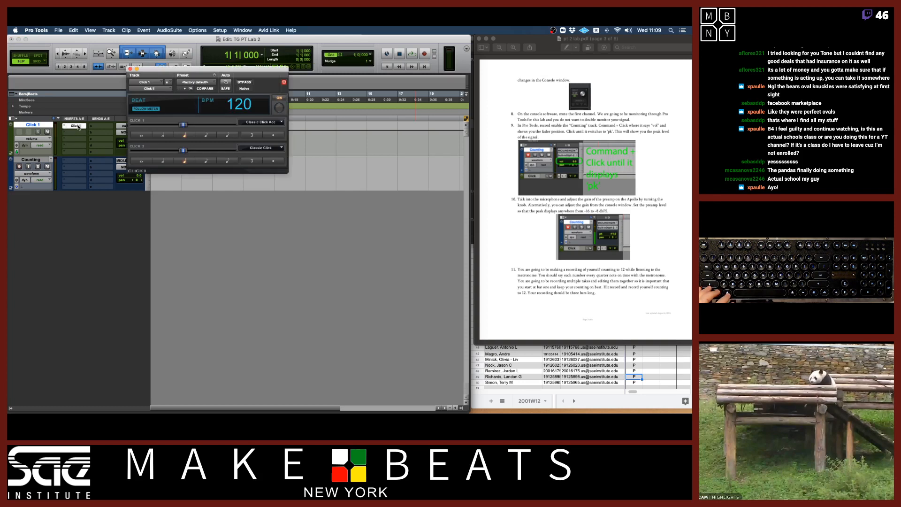
drag(221, 69, 265, 87)
key(space)
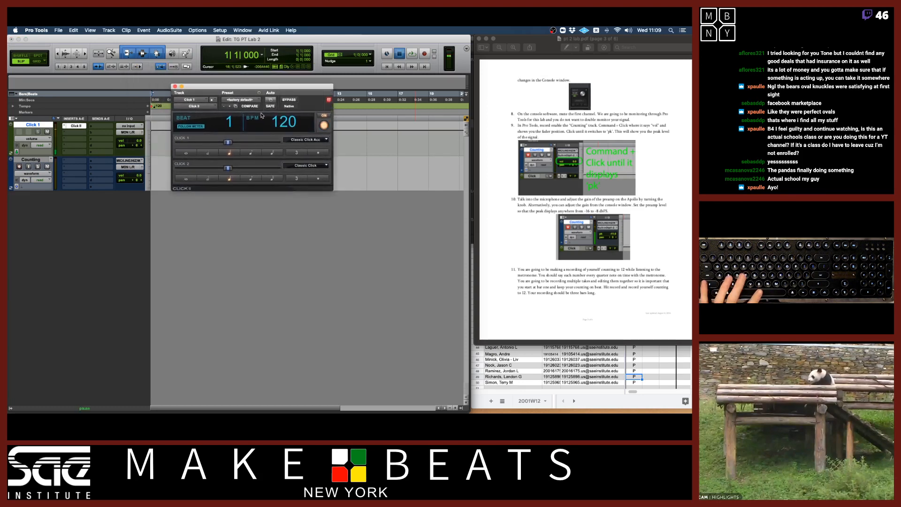
key(space)
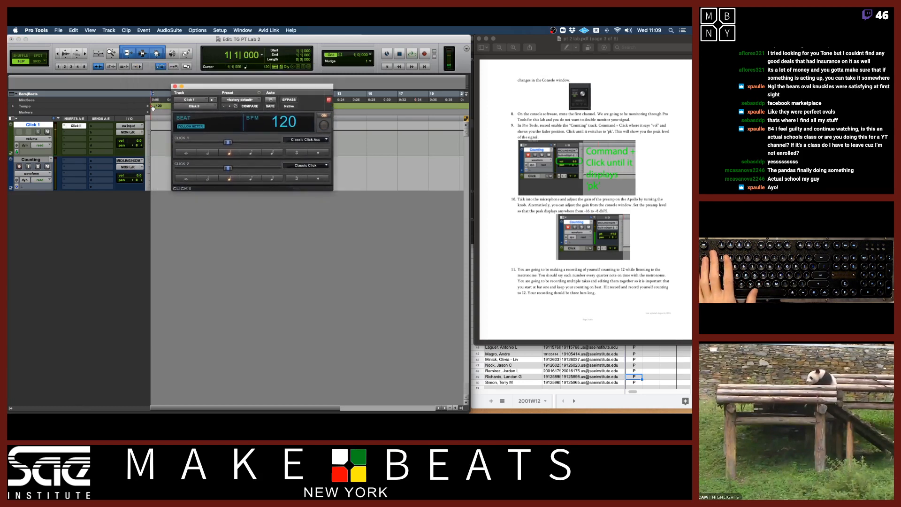
Set the tempo at the start of the session to 90 BPM.
double_click(154, 107)
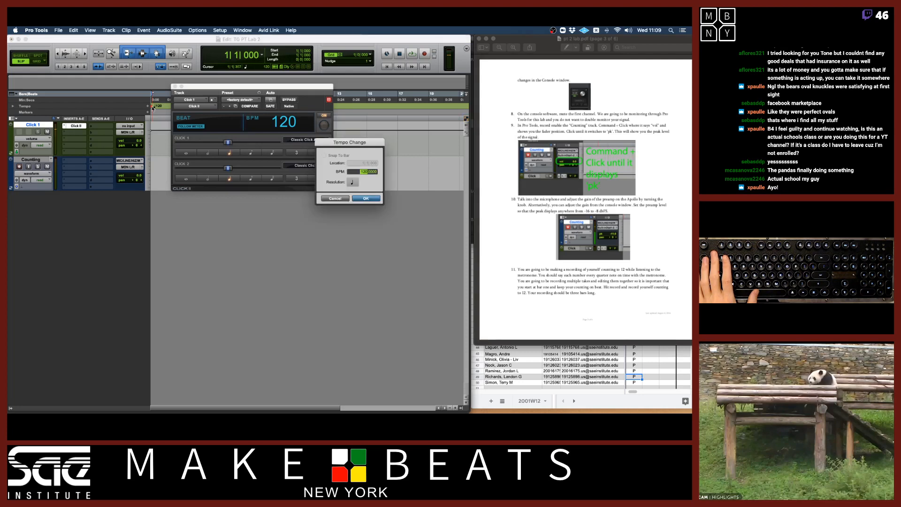
text(90)
key(Return)
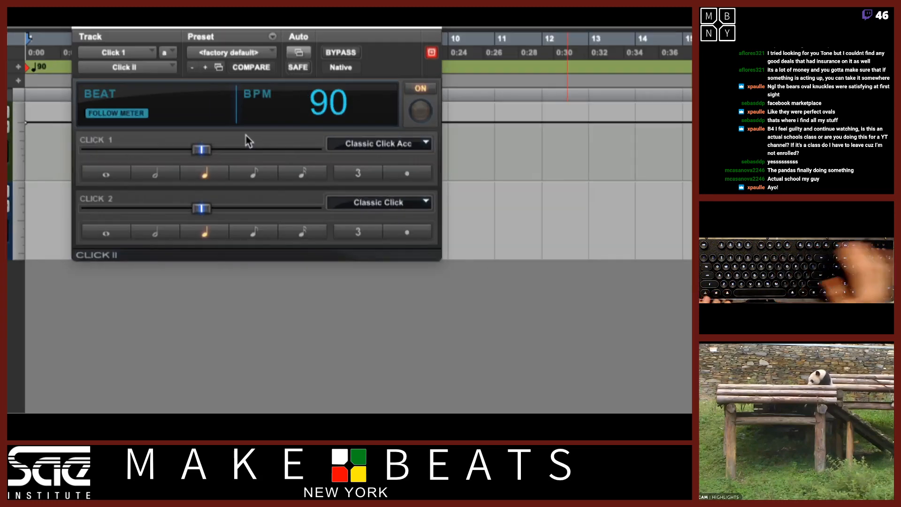
Start playback and audition Marimba 1, Marimba 2 and UREI Click as the Click 2 sound.
click(384, 202)
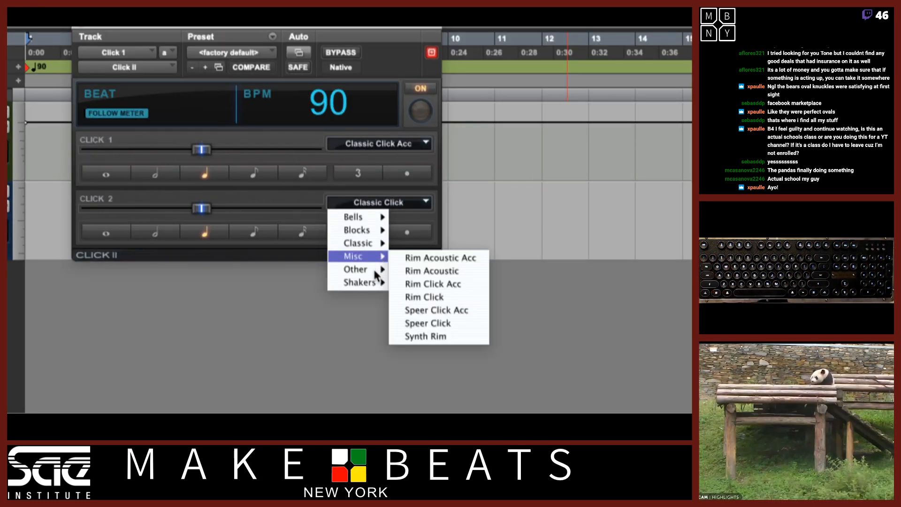
mouse_move(376, 274)
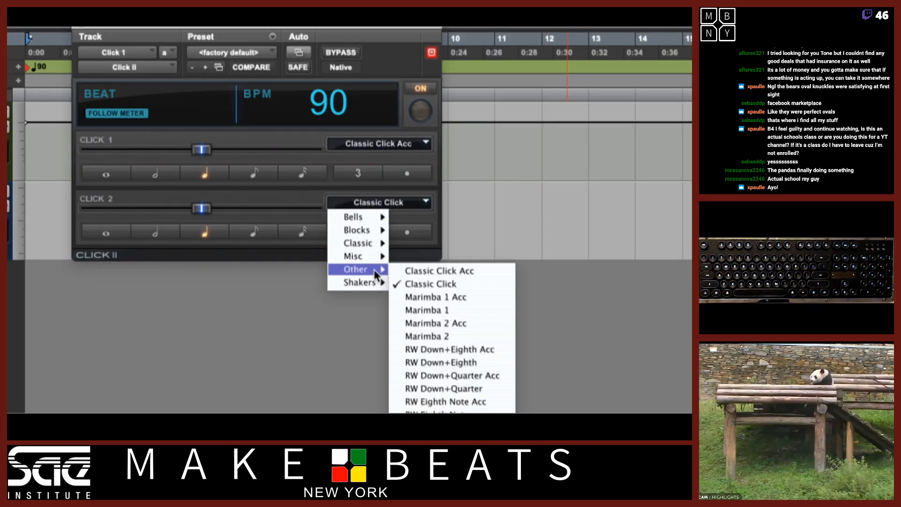
click(440, 311)
key(space)
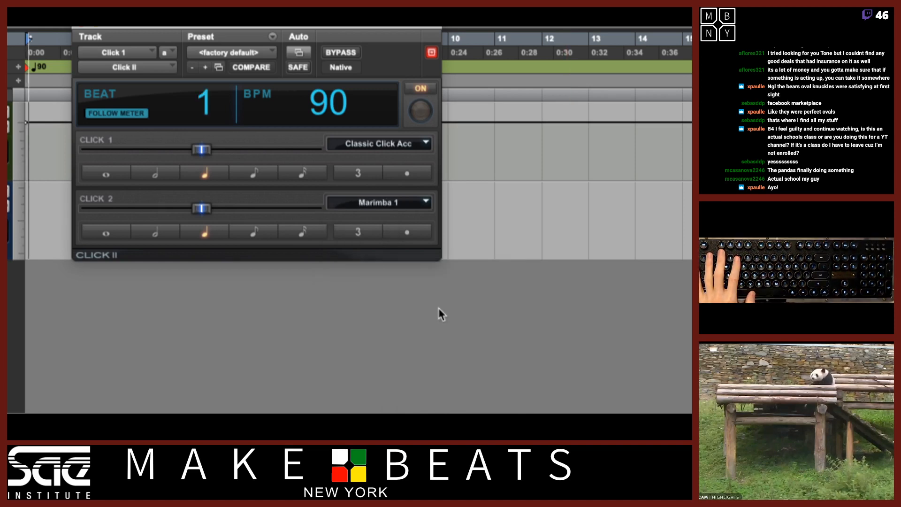
click(403, 202)
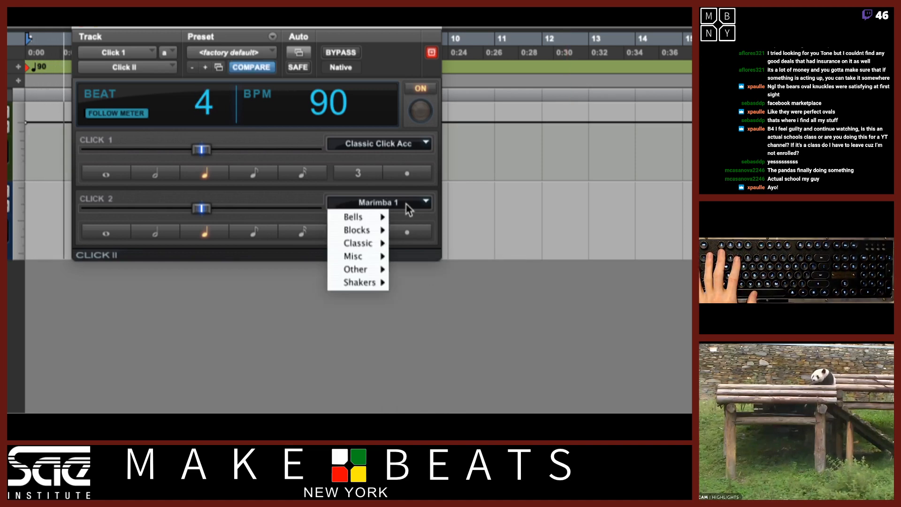
mouse_move(378, 270)
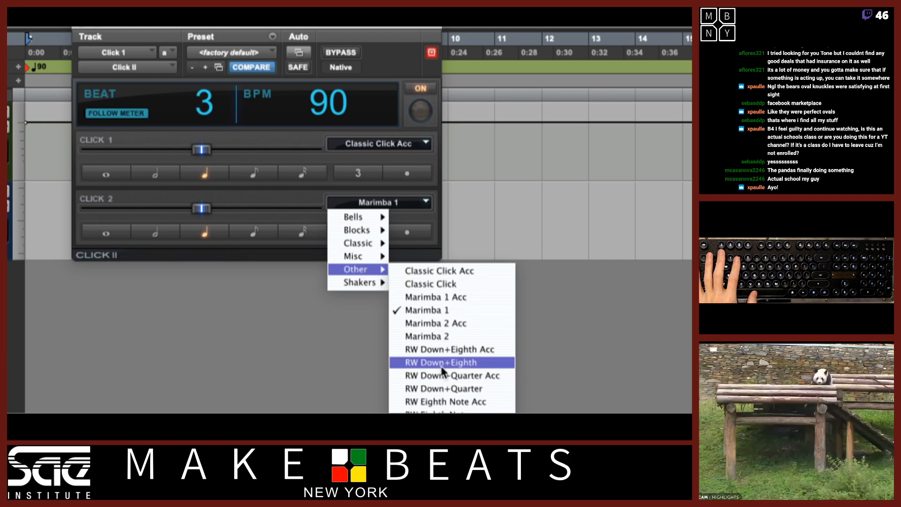
click(449, 336)
click(399, 202)
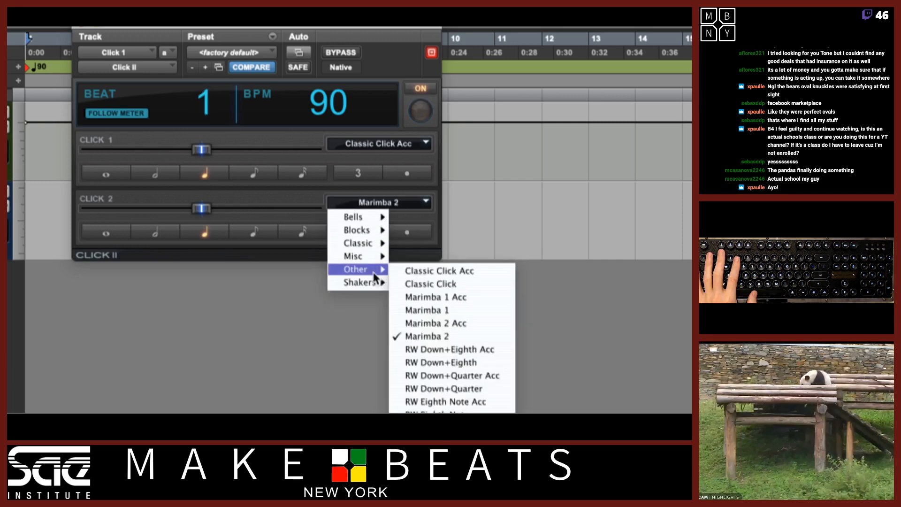
mouse_move(372, 284)
mouse_move(372, 243)
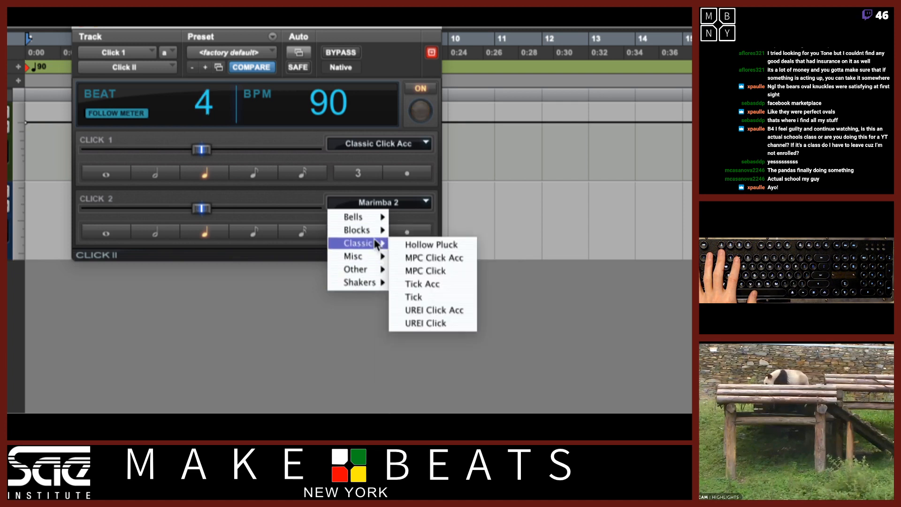
click(428, 323)
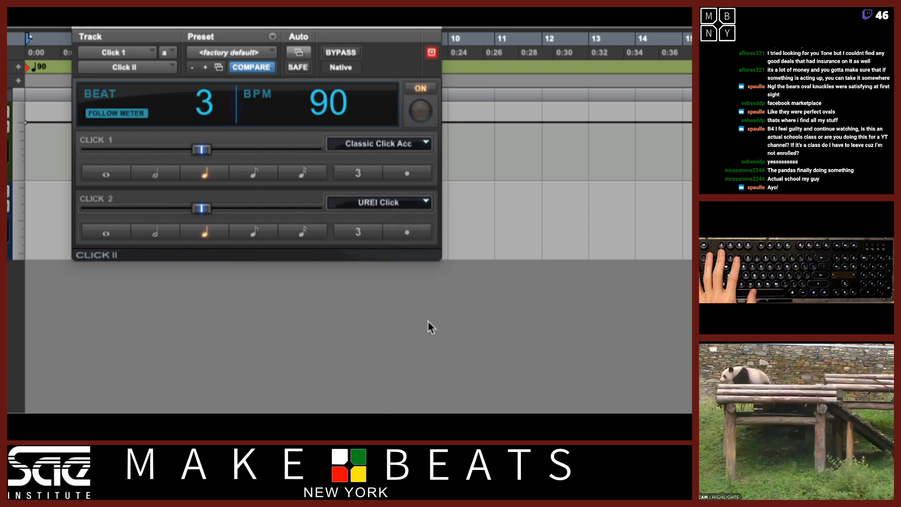
Try Hollow Pluck, Smoothstick and Cheek Flick as the Click 2 sound while the session plays.
click(393, 203)
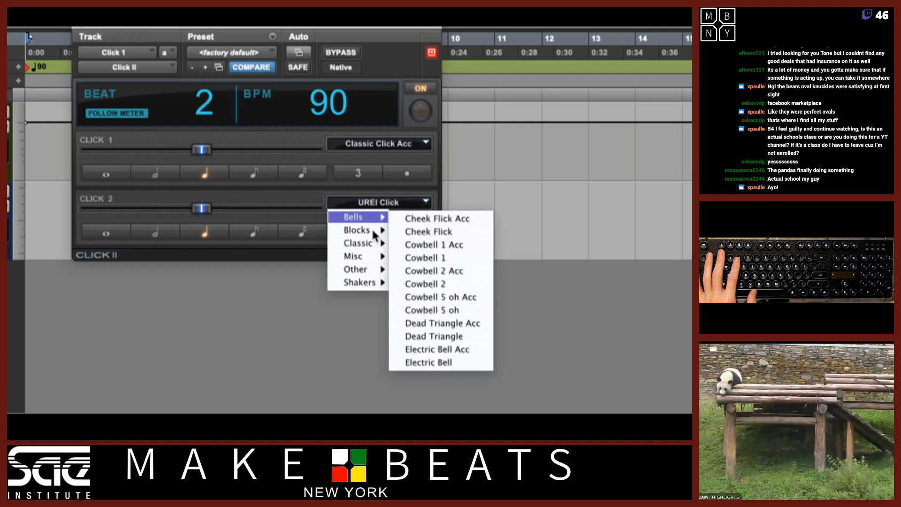
mouse_move(369, 249)
click(413, 243)
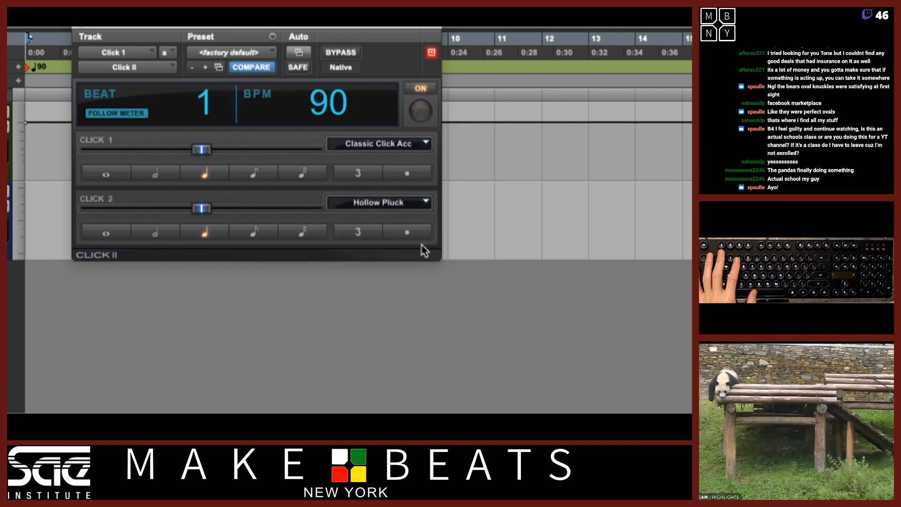
click(401, 206)
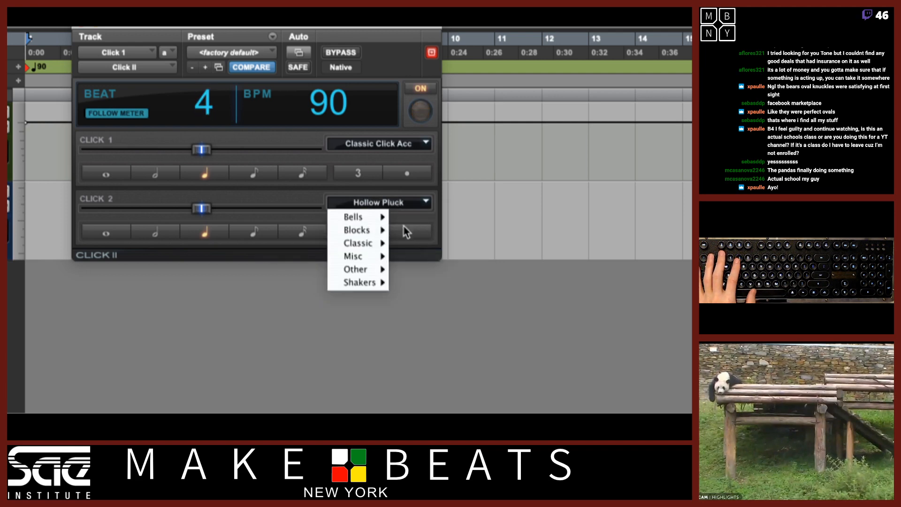
mouse_move(385, 240)
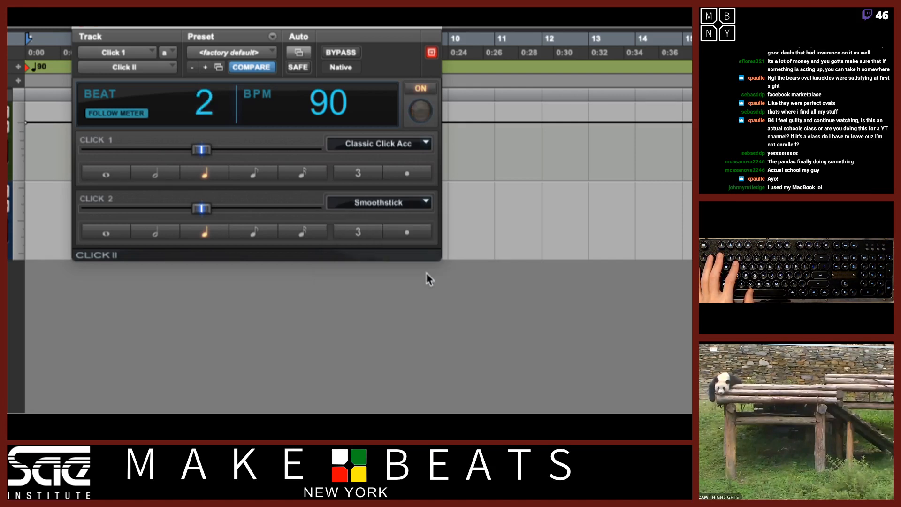
click(397, 202)
mouse_move(377, 222)
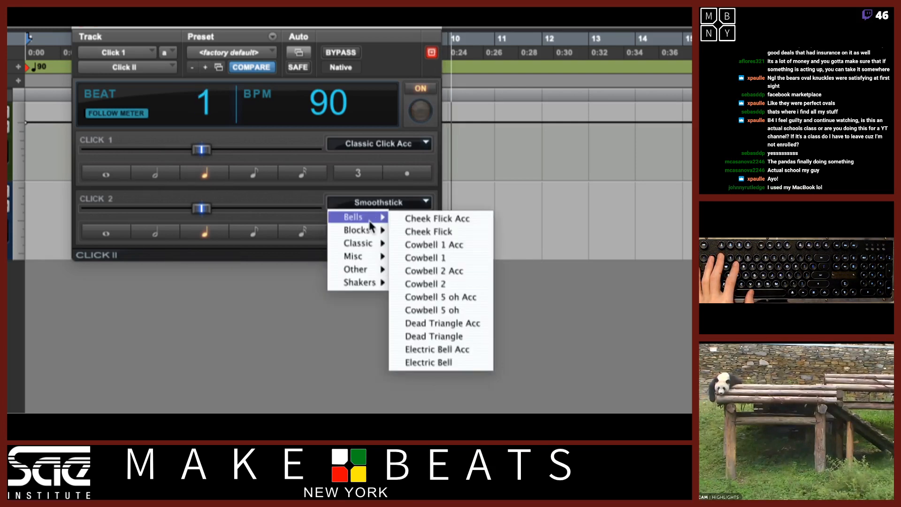
click(421, 234)
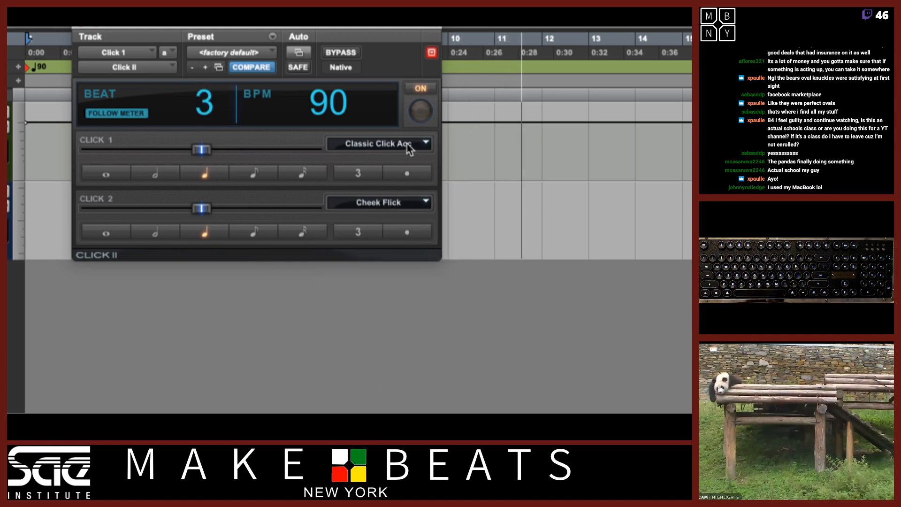
Set the Click 2 sound to Woodblock and the Click 1 sound to Woodblock Acc.
click(409, 202)
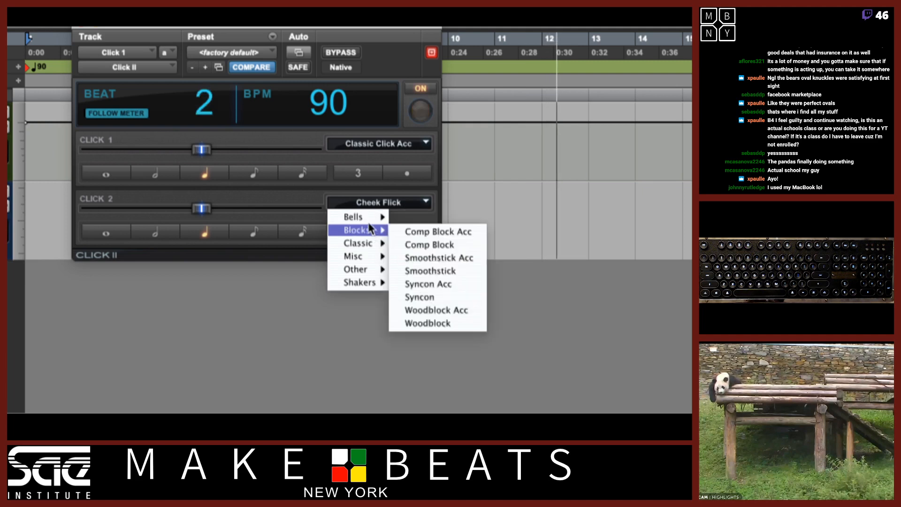
mouse_move(380, 217)
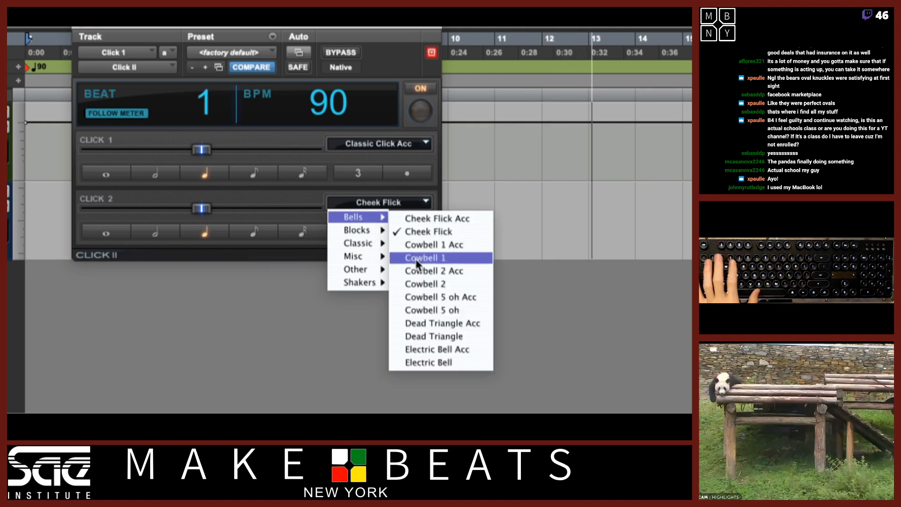
mouse_move(369, 233)
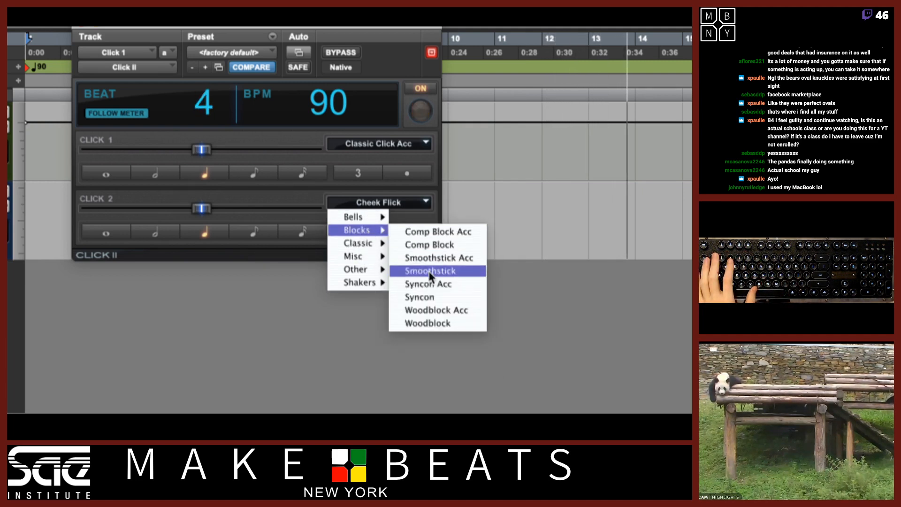
click(430, 322)
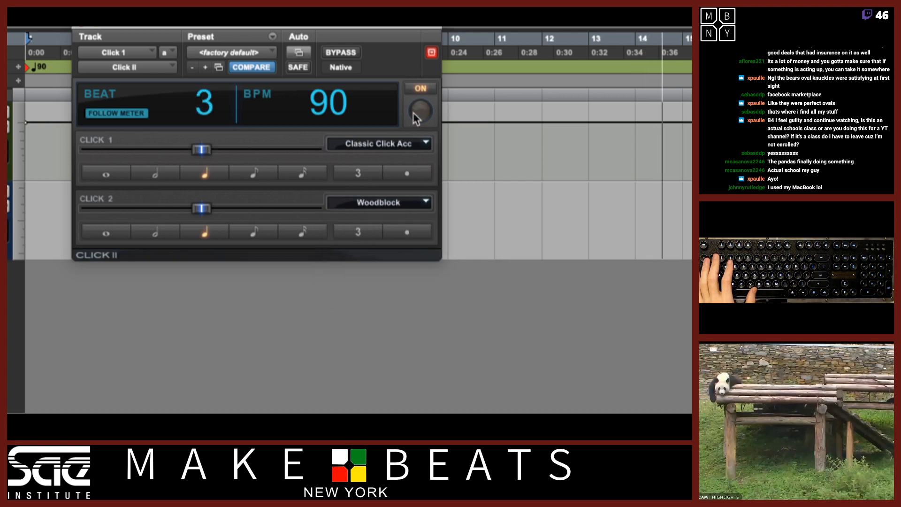
click(401, 144)
mouse_move(365, 175)
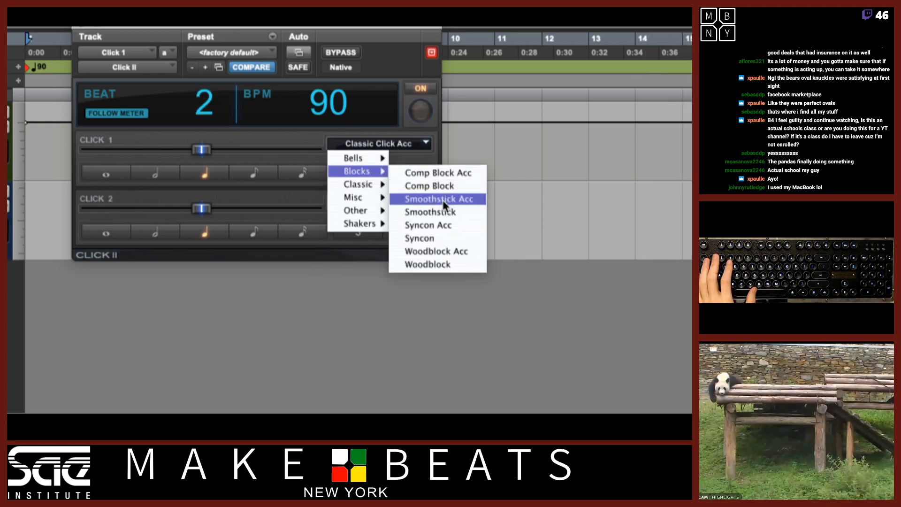
click(429, 251)
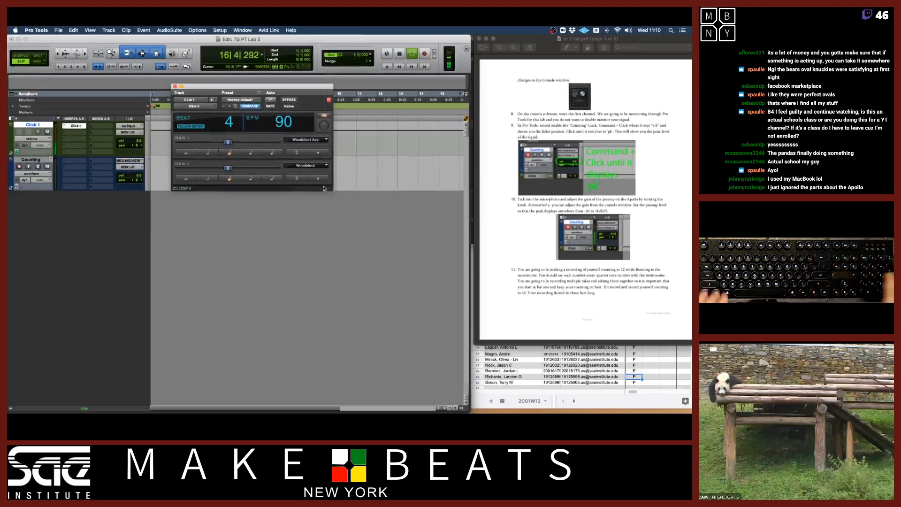
Lower the click track's volume to about -17 dB and stop playback.
drag(139, 141, 139, 152)
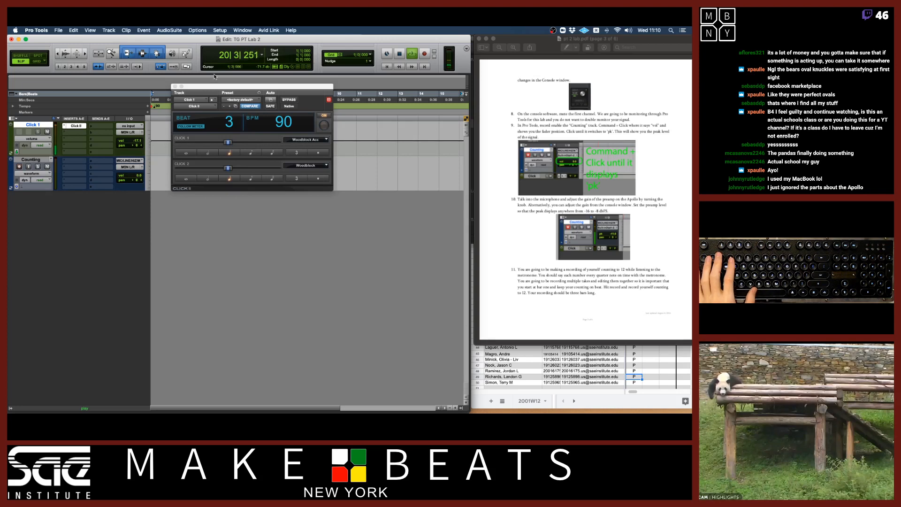
click(205, 89)
key(space)
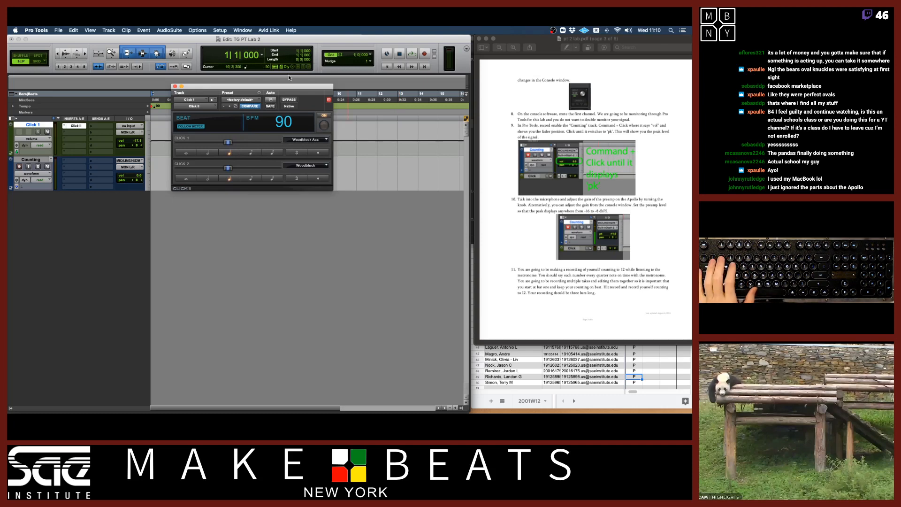
Save the Click II settings as a preset named with the owner's first name plus "Click", and select it in the preset list.
drag(248, 88, 277, 145)
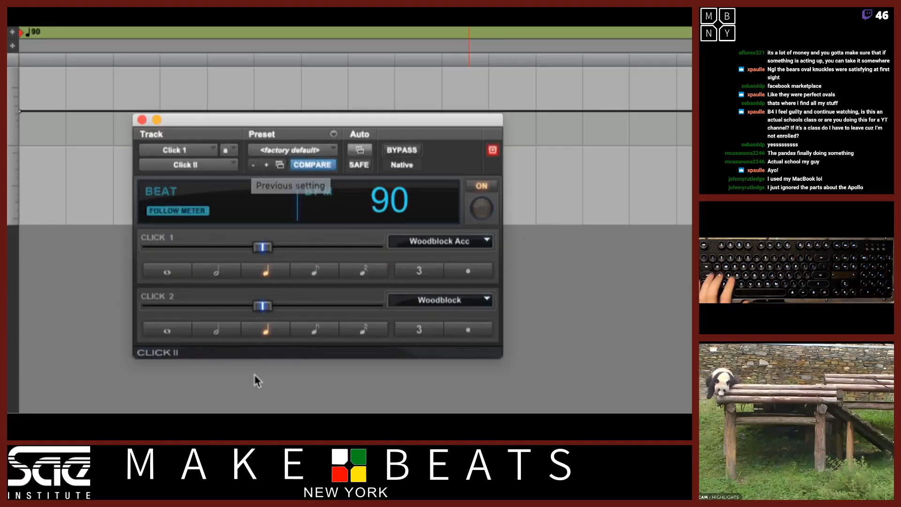
key(space)
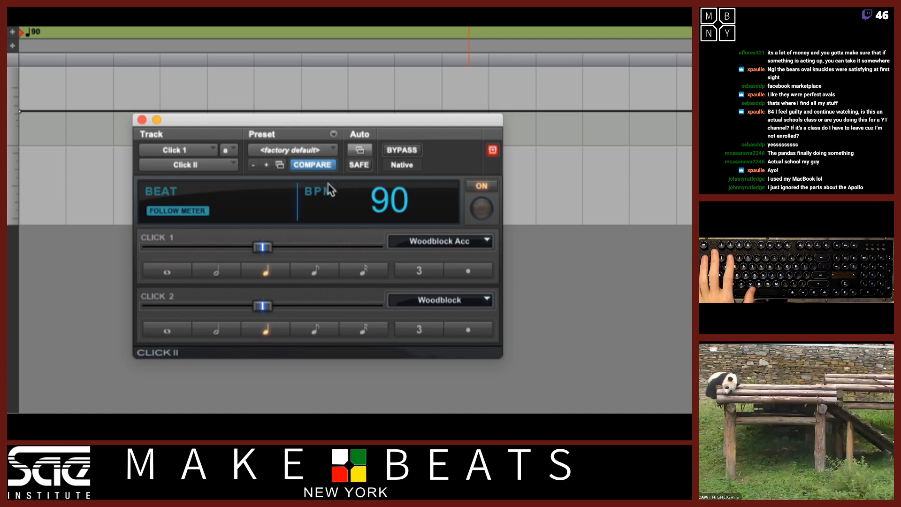
click(334, 135)
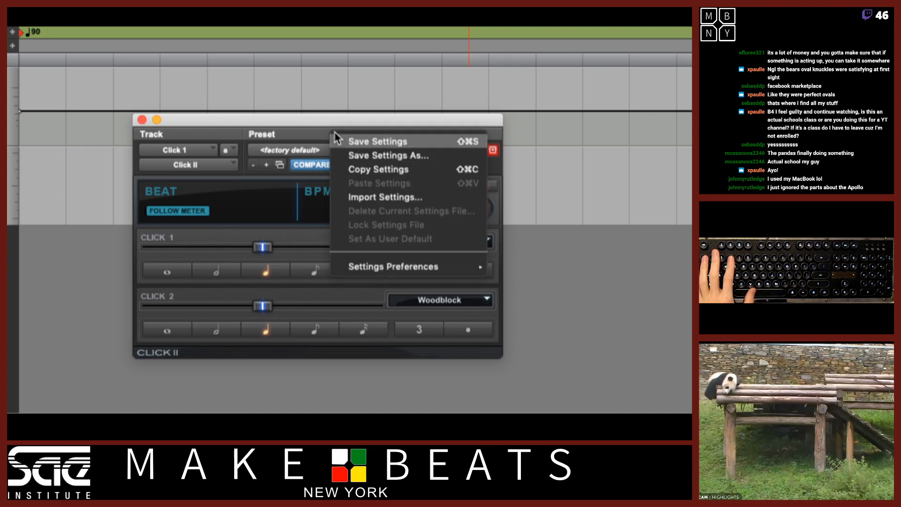
click(374, 140)
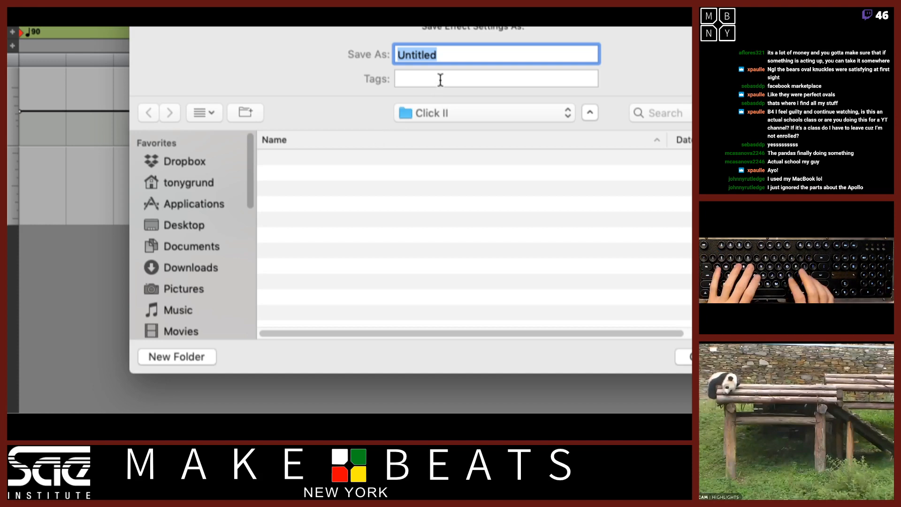
text(Tony Click)
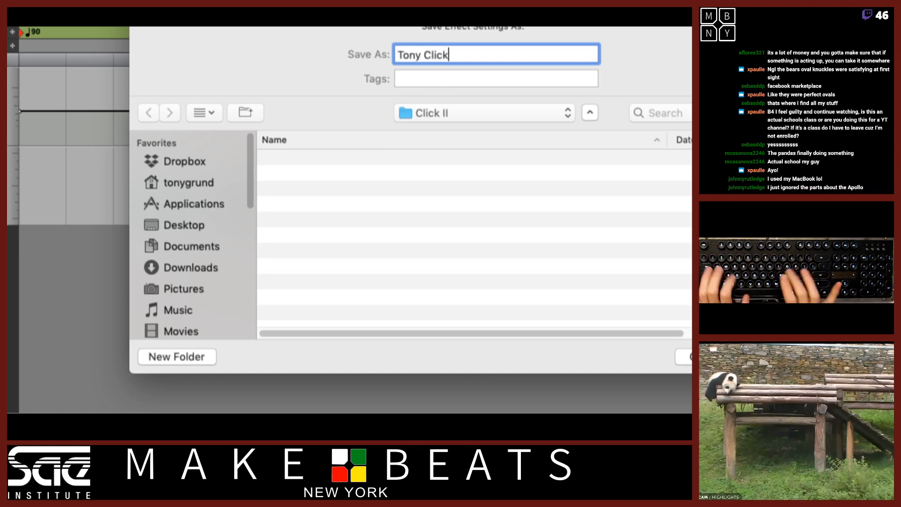
key(Return)
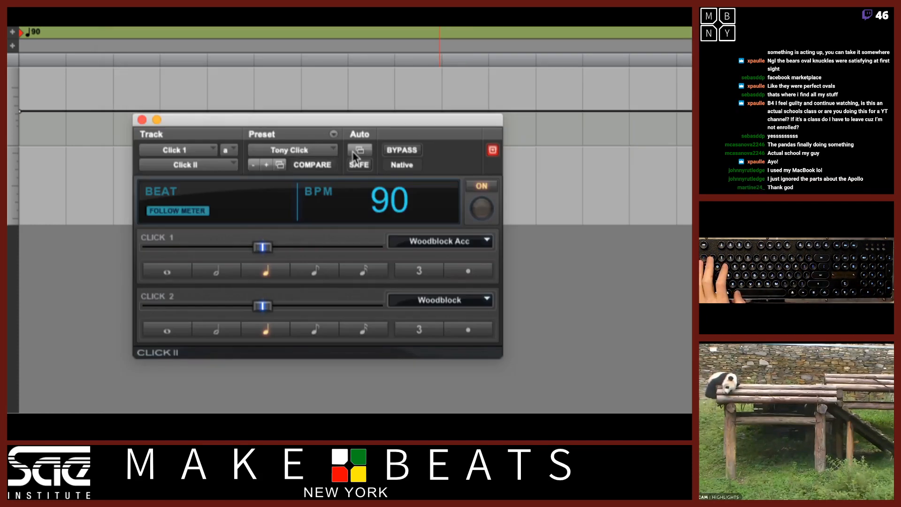
click(329, 152)
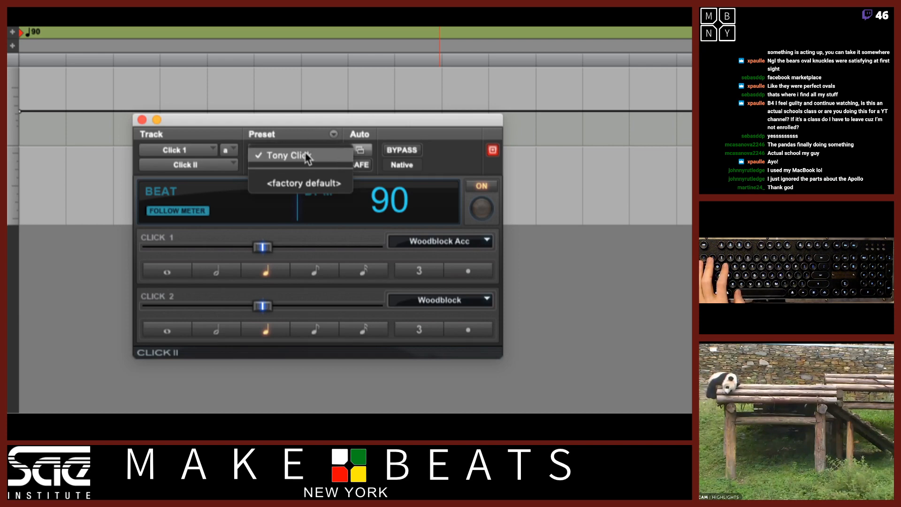
click(306, 155)
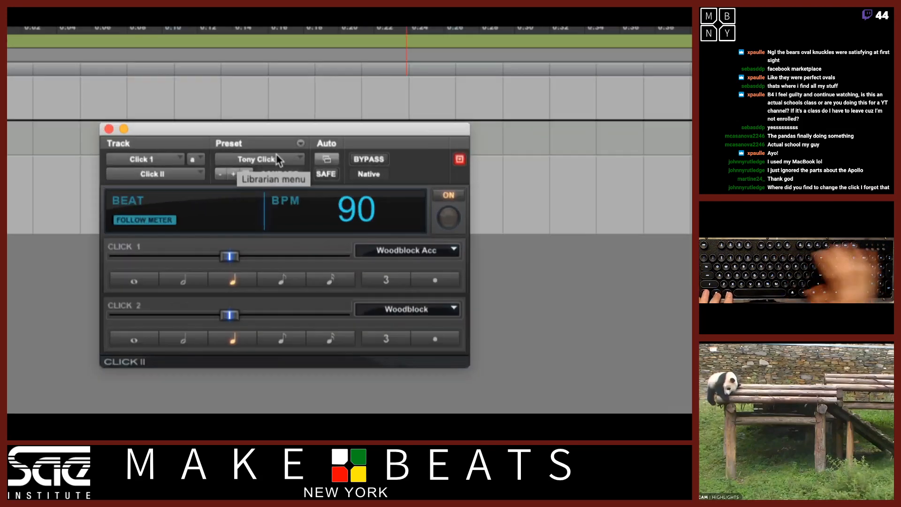
click(348, 224)
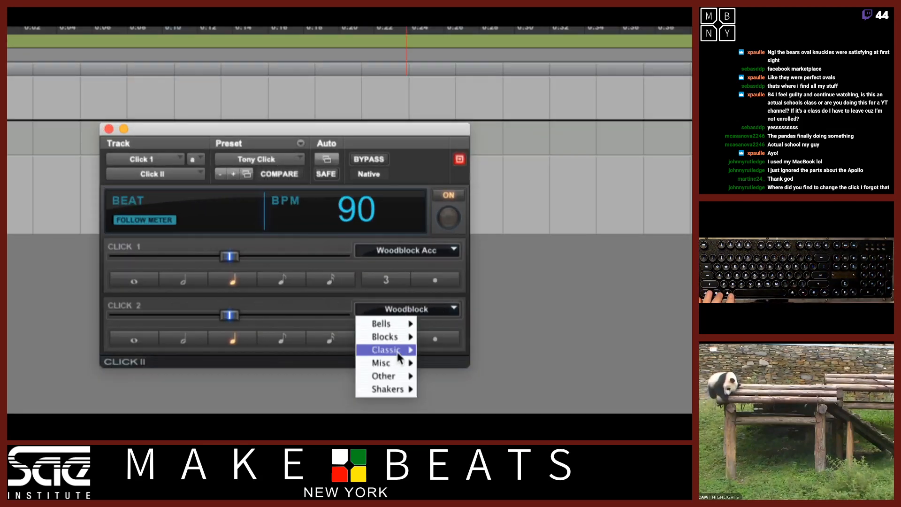
mouse_move(403, 334)
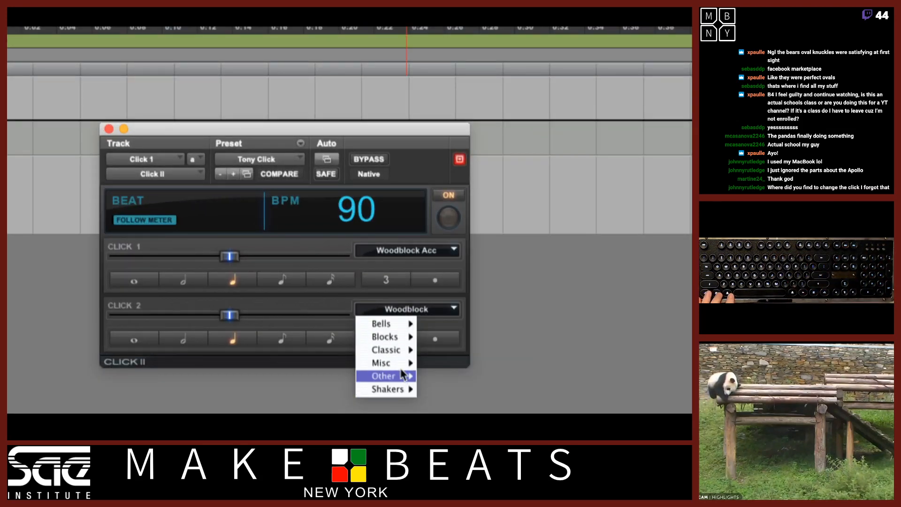
click(403, 315)
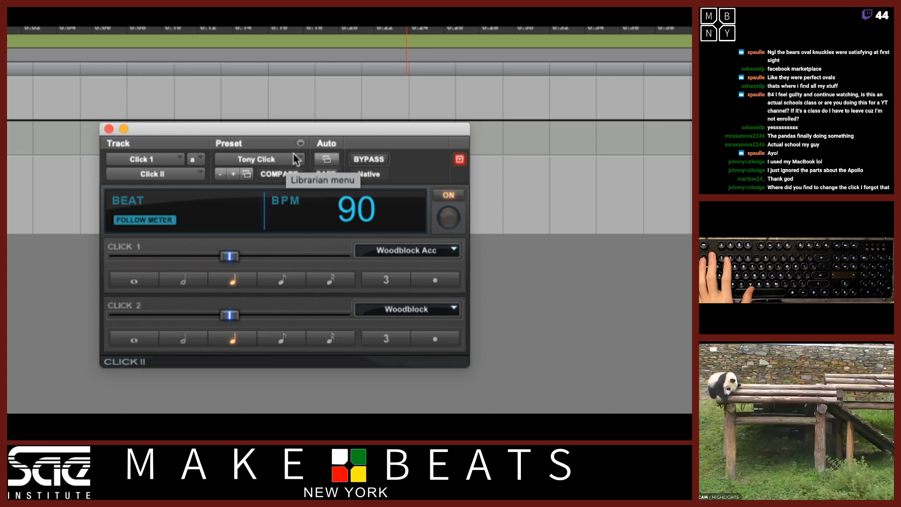
Make the current Click II settings the user default and close the plug-in window.
click(300, 143)
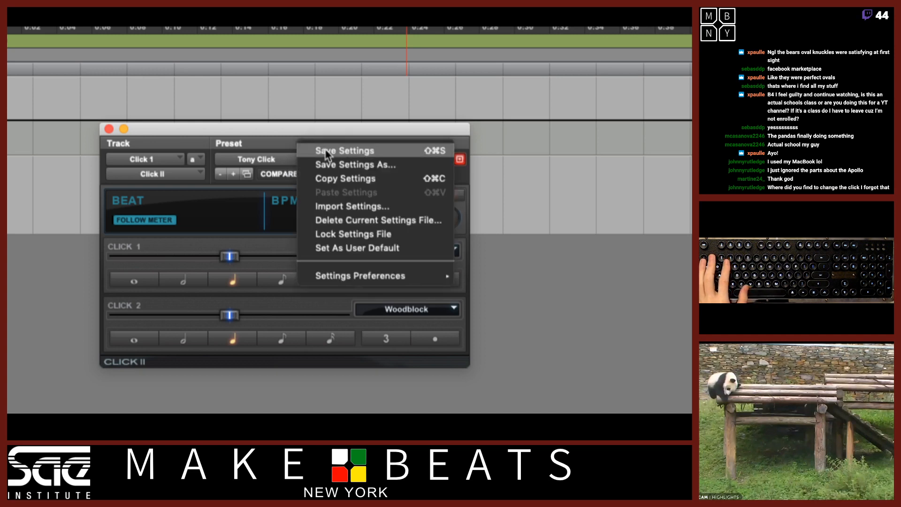
click(377, 249)
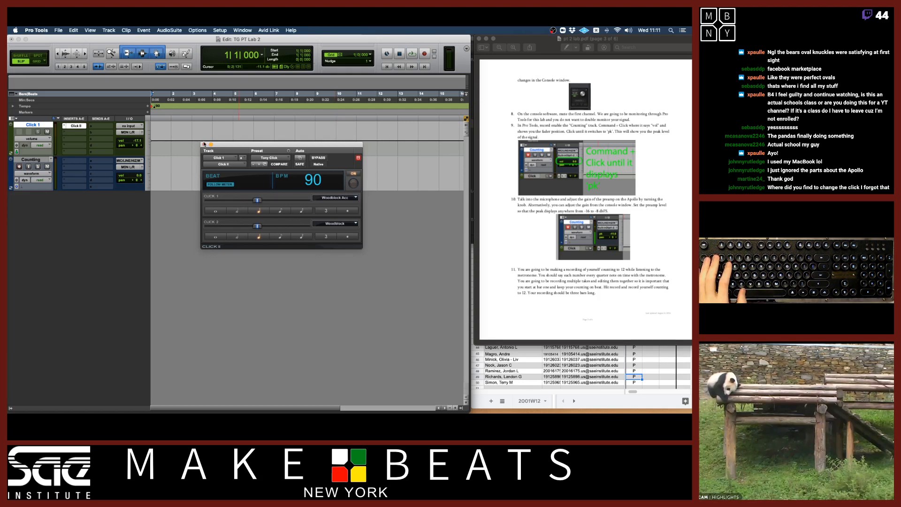
click(204, 145)
Shrink the Click 1 track's height to a single row and play the click briefly.
click(146, 142)
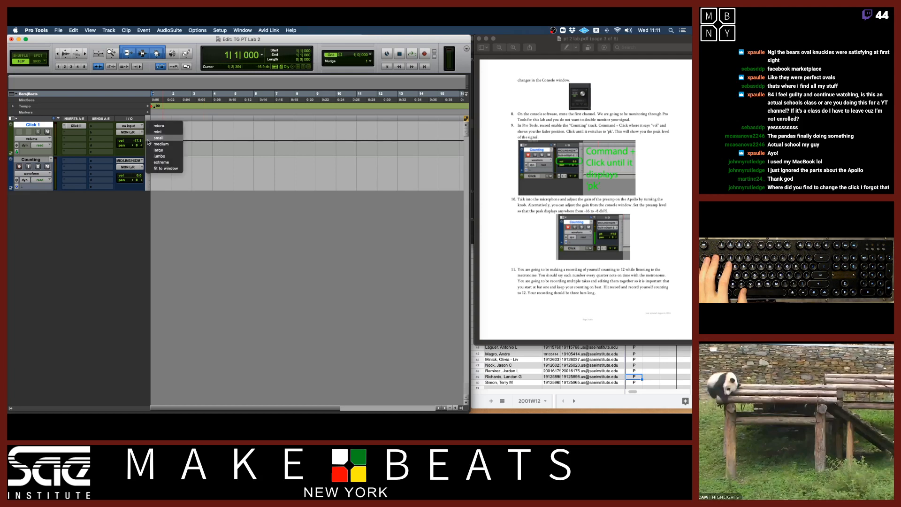
click(156, 138)
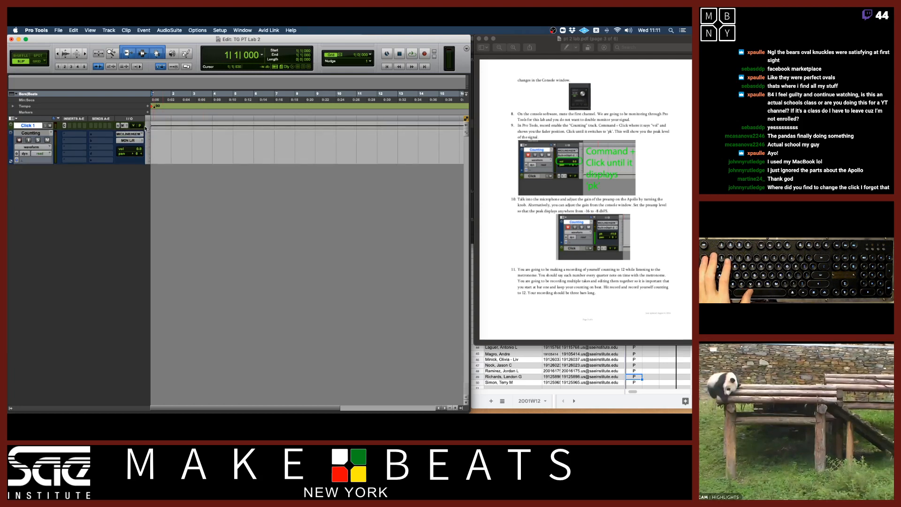
key(space)
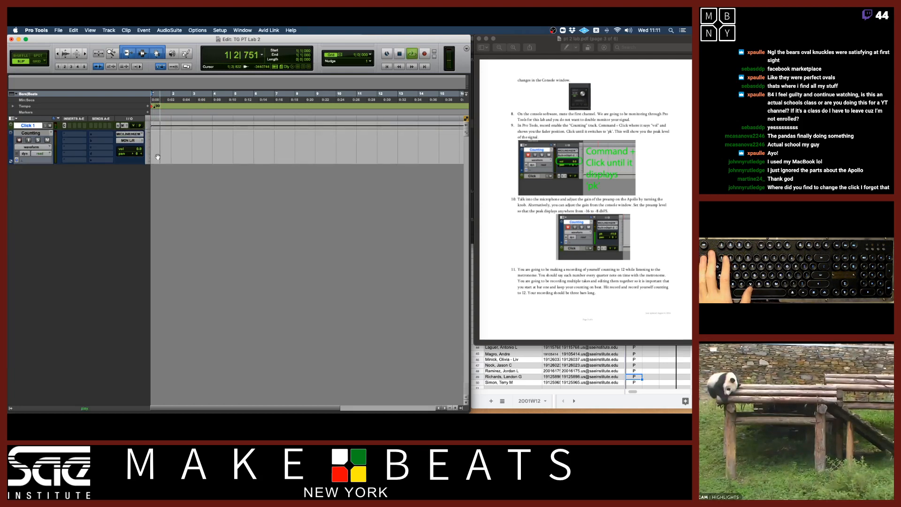
key(space)
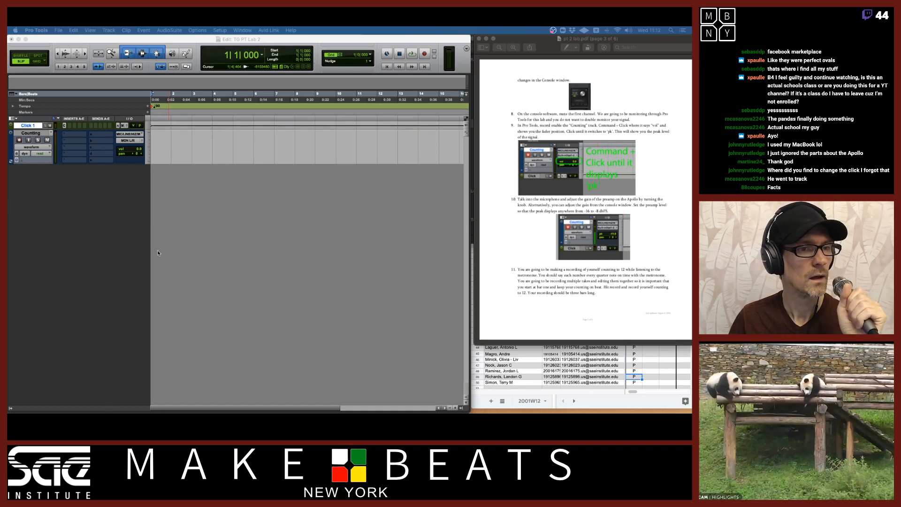
Toggle the Counting track's mute and turn on its input monitoring.
click(47, 139)
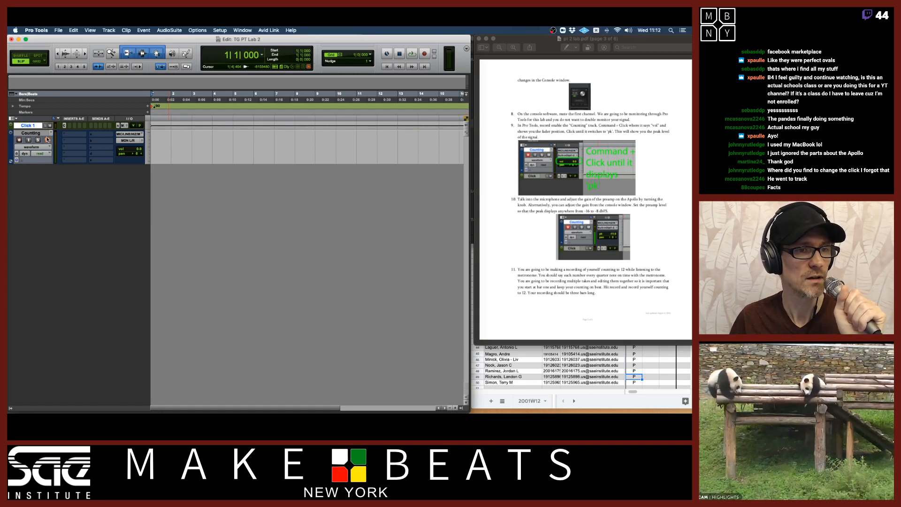
click(47, 139)
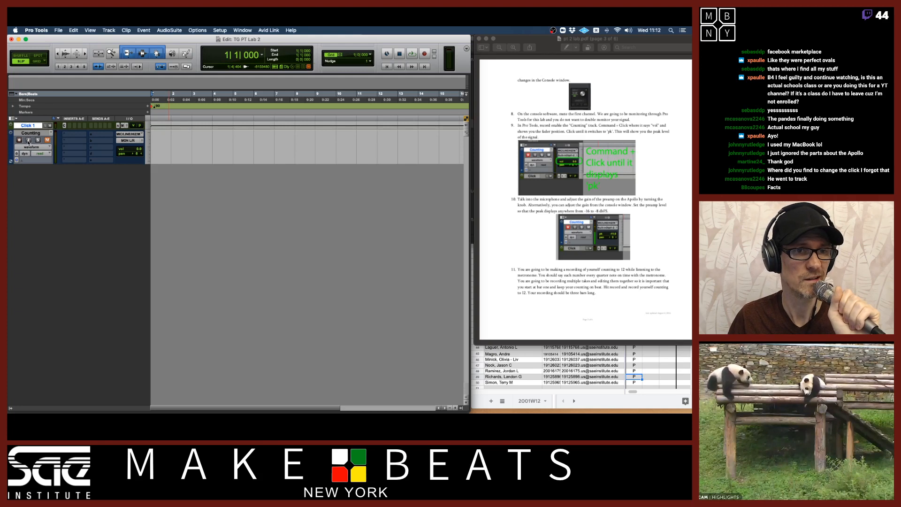
click(27, 139)
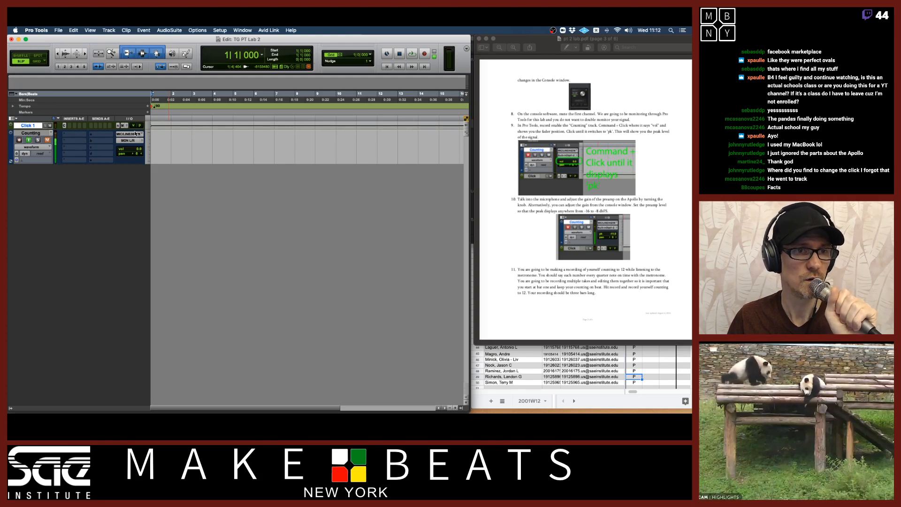
Assign the interface's MIC/LINE/HIZ input to the Counting track and switch its volume readout to peak level.
click(137, 136)
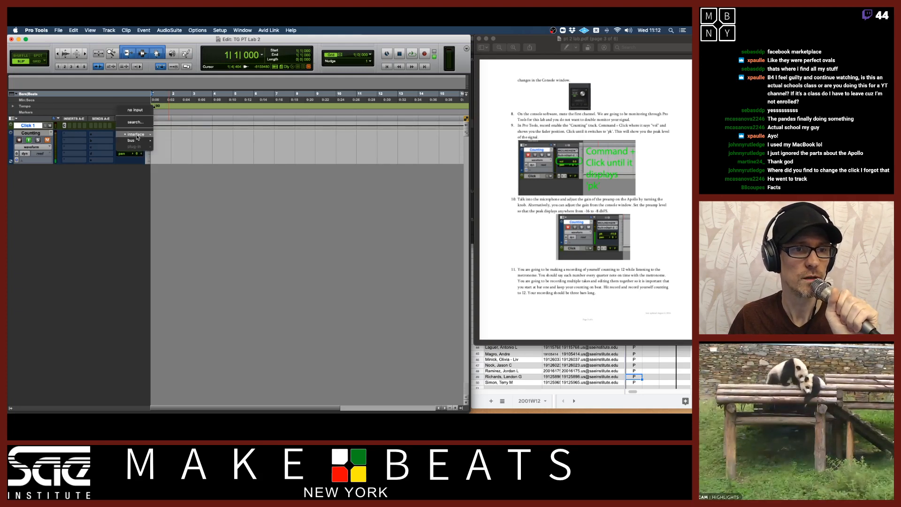
mouse_move(136, 134)
click(175, 136)
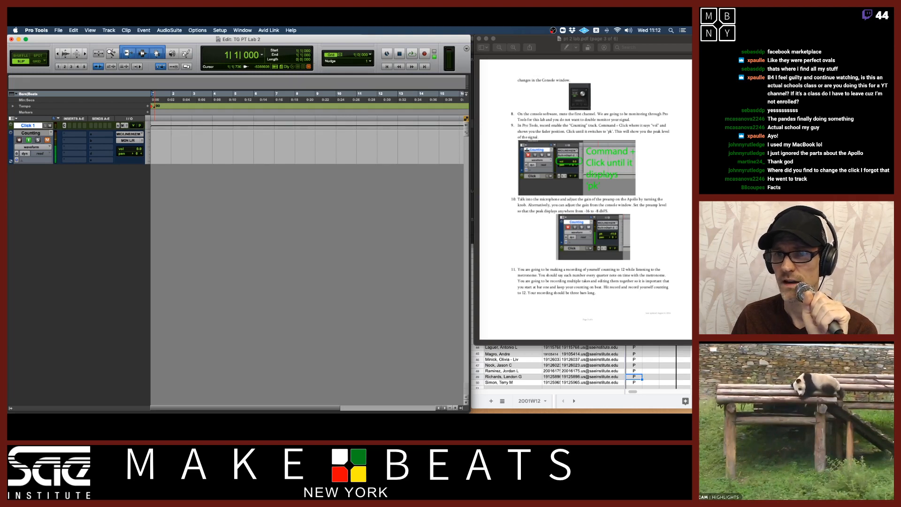
super+click(140, 149)
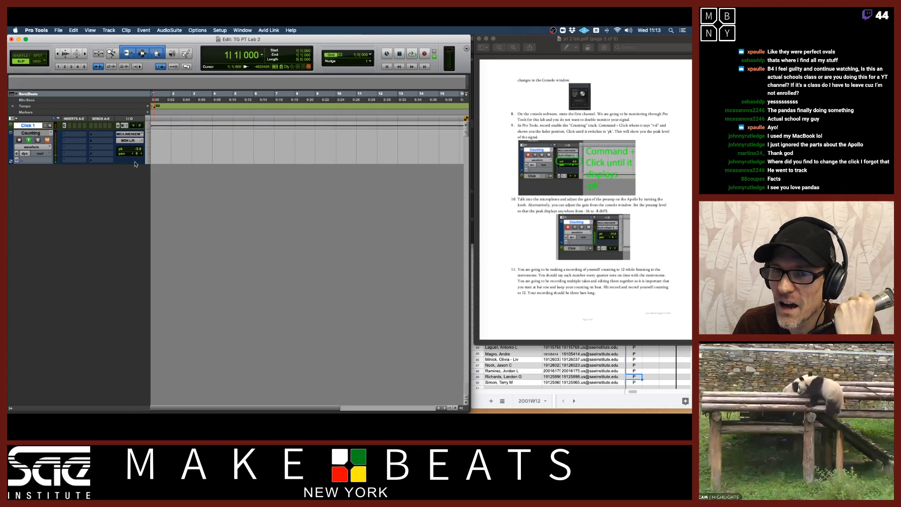
Examine the lab PDF's instructions on recording the counting takes and creating new playlists.
click(594, 219)
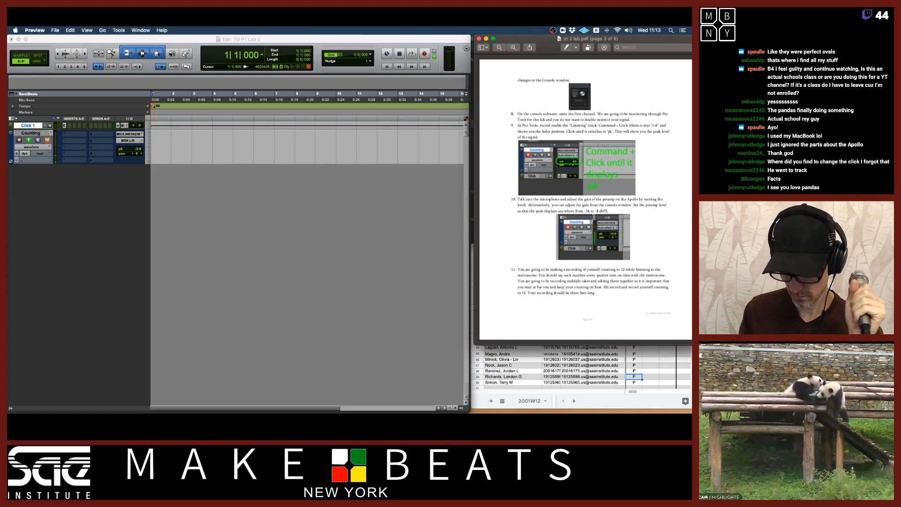
scroll(594, 217, down, 5)
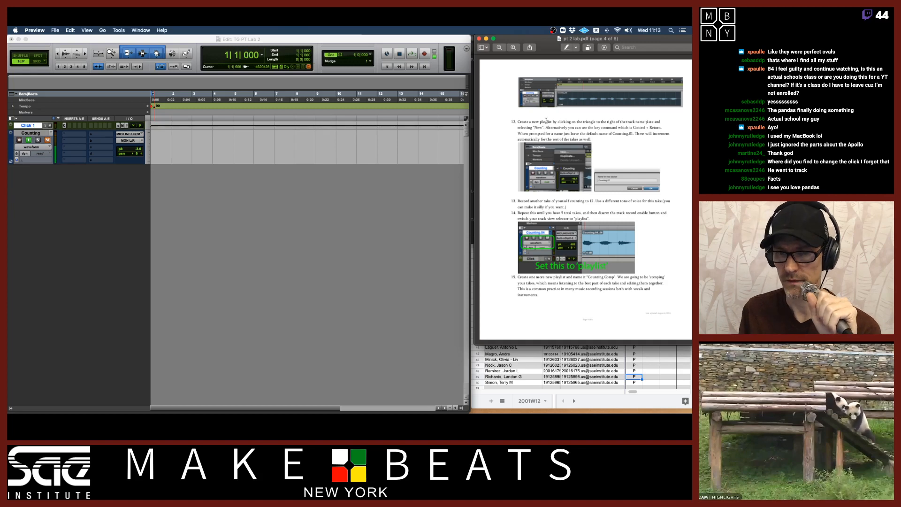
scroll(546, 121, up, 5)
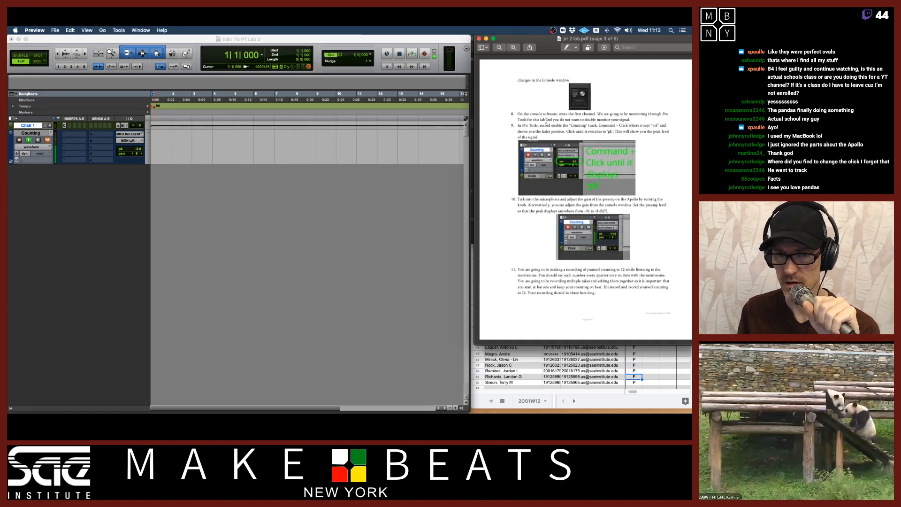
scroll(545, 121, down, 5)
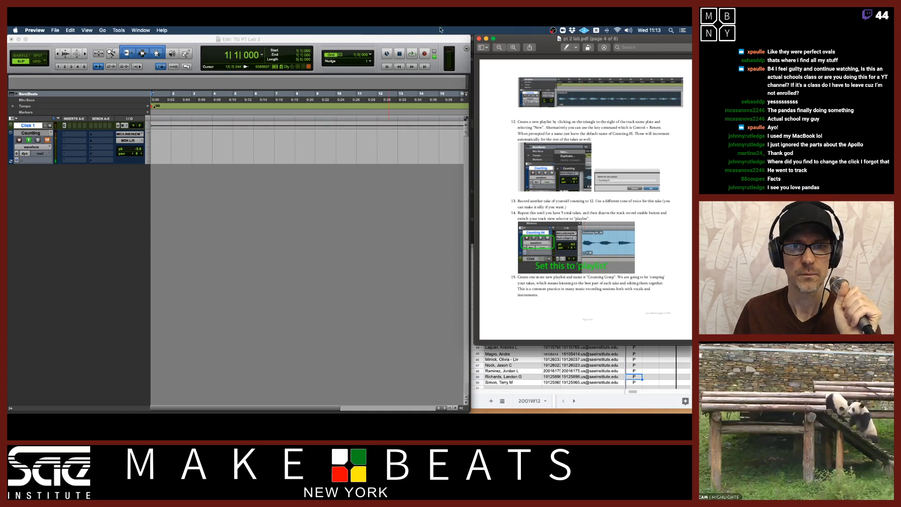
Record-enable the Counting track in Pro Tools and record a first take of counting to 12 from bar 1.
click(430, 41)
key(super+bracketright)
key(super+bracketright)
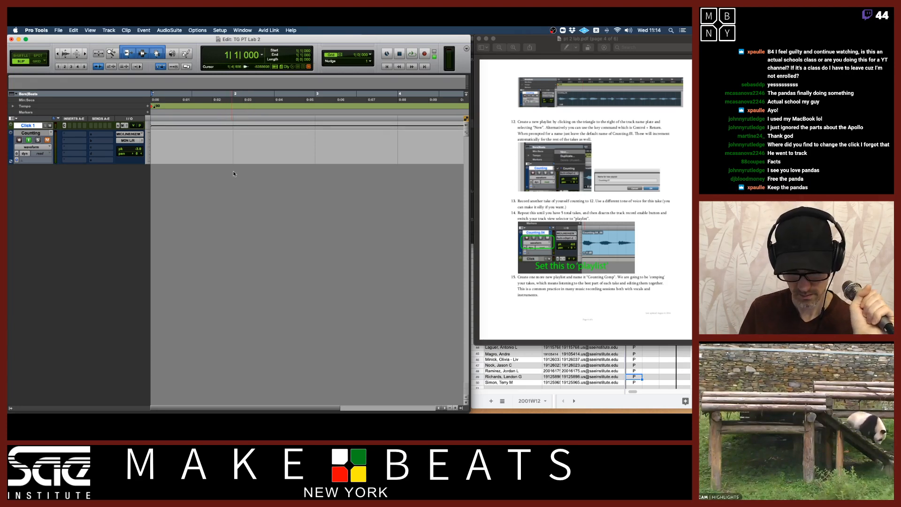
key(super+bracketleft)
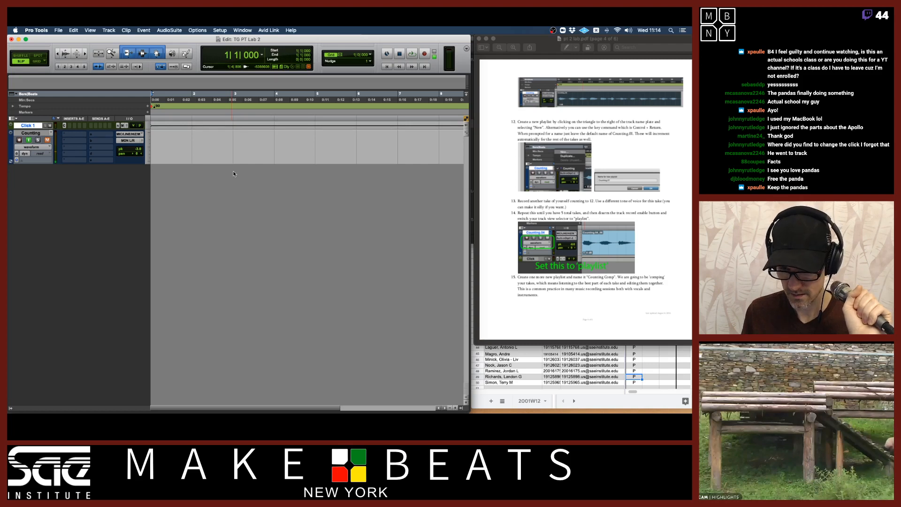
key(super+space)
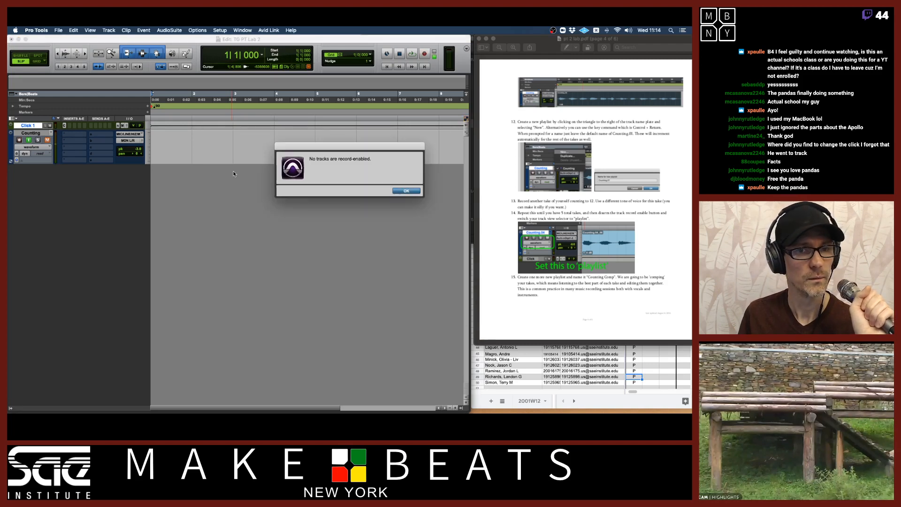
key(Return)
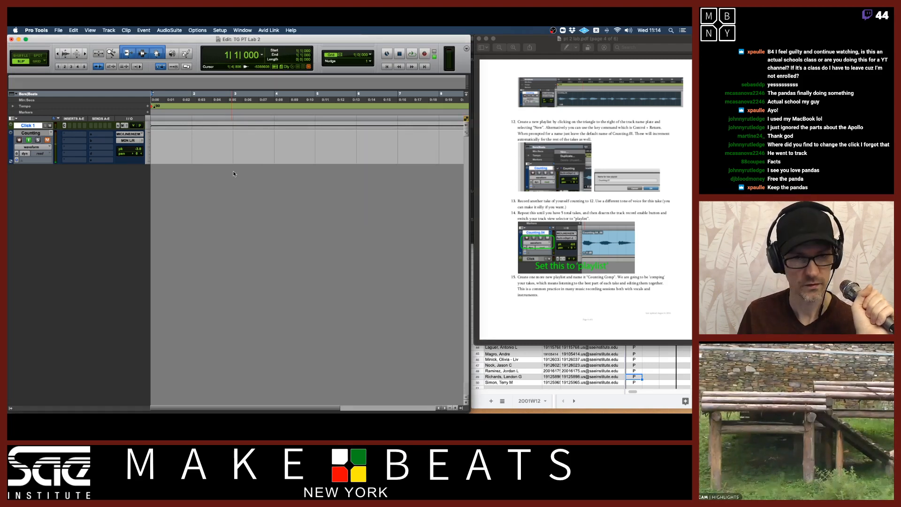
click(19, 140)
key(super+space)
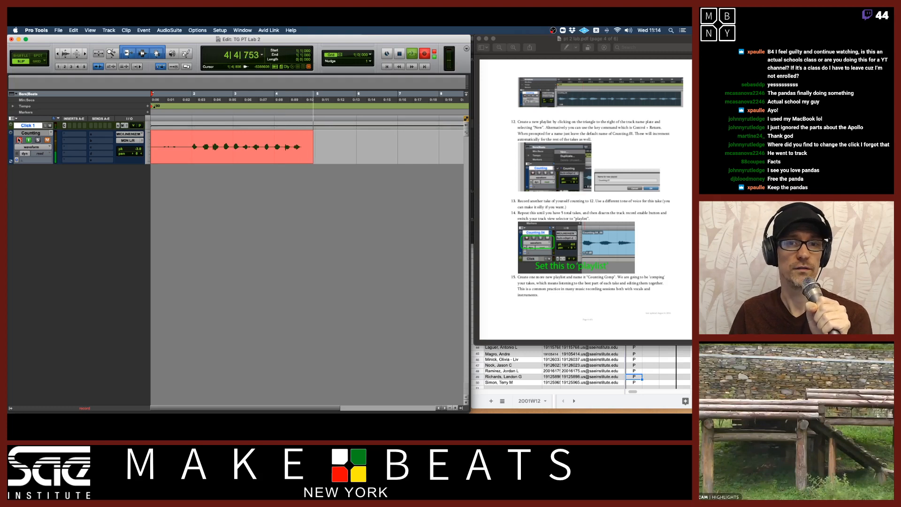
key(space)
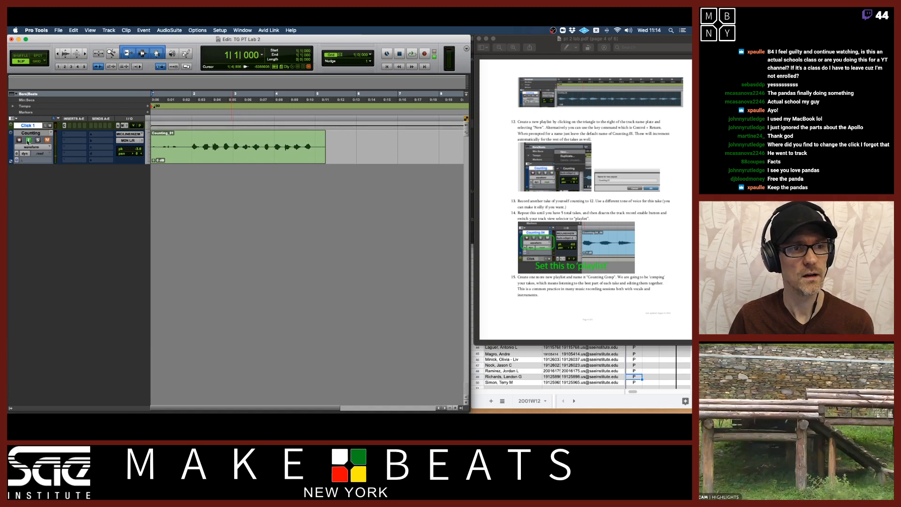
Play back the recorded Counting take from beat 4 of bar 1.
click(183, 100)
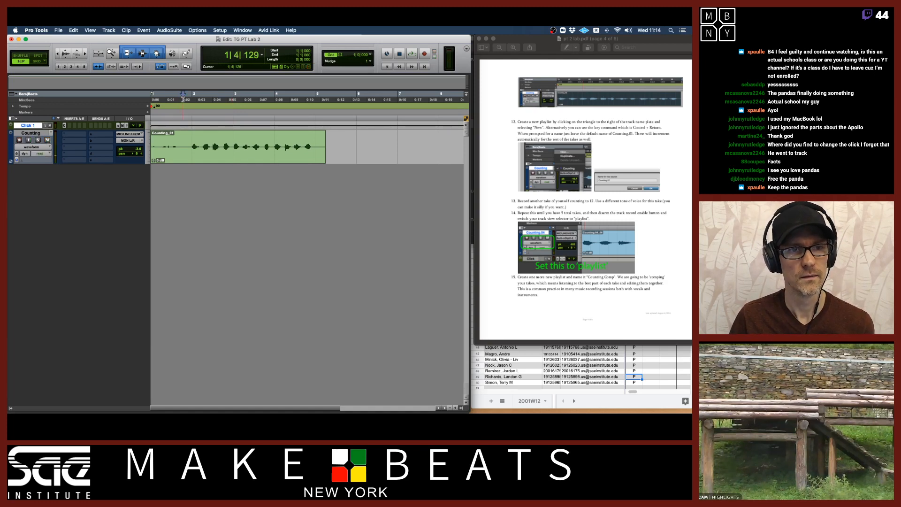
key(space)
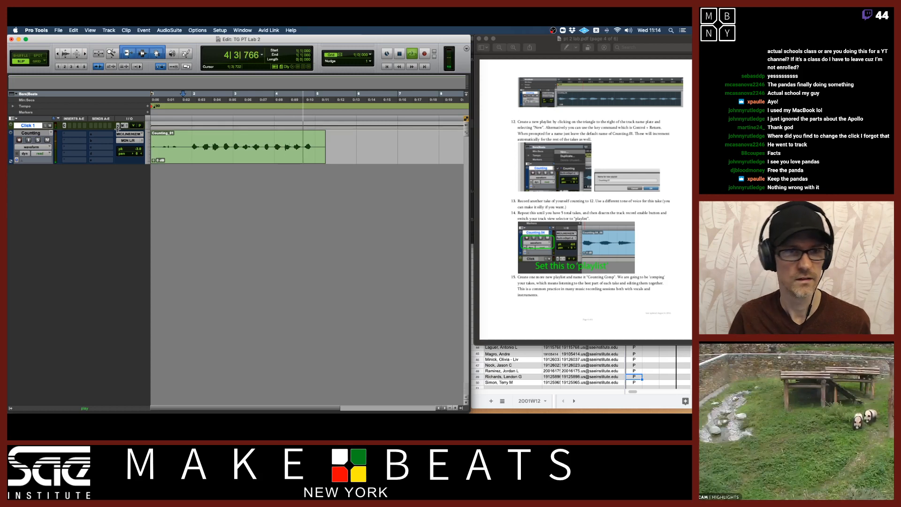
key(space)
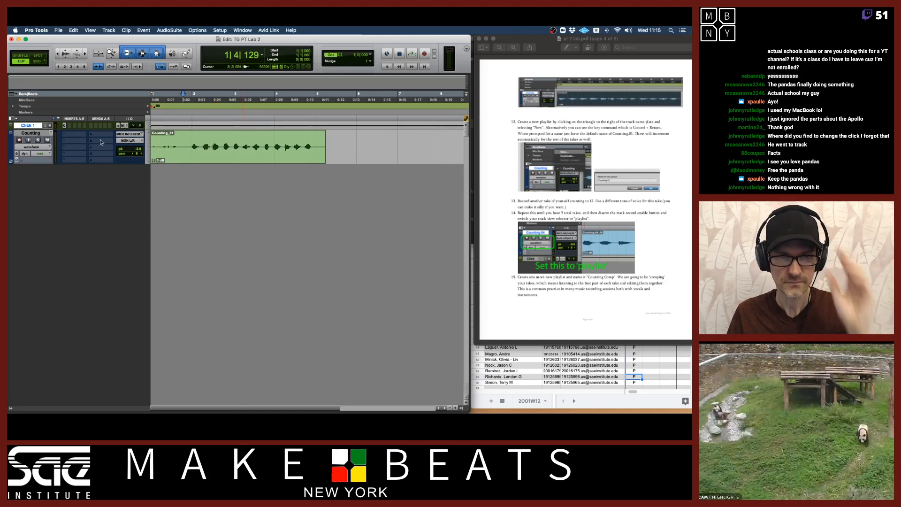
Switch to Preview and examine the lecture notes on playlists, the playlist options and comping.
key(super+Tab)
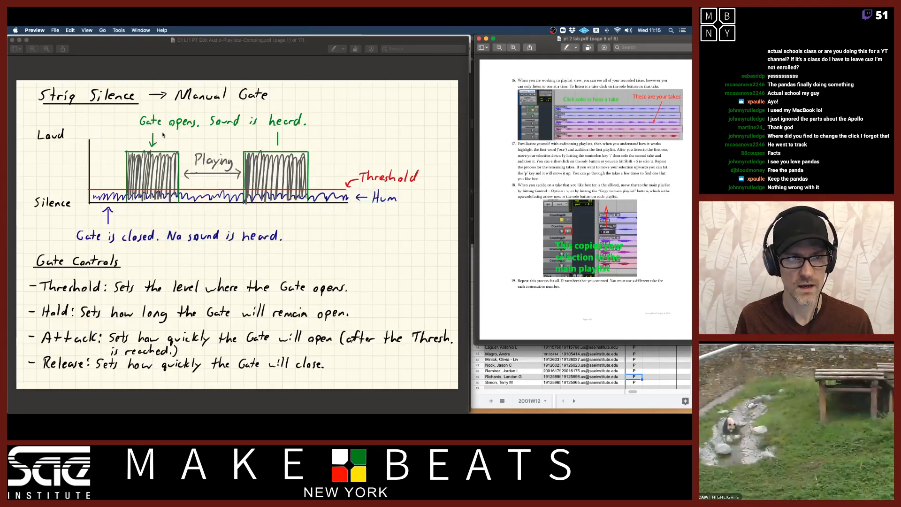
click(264, 49)
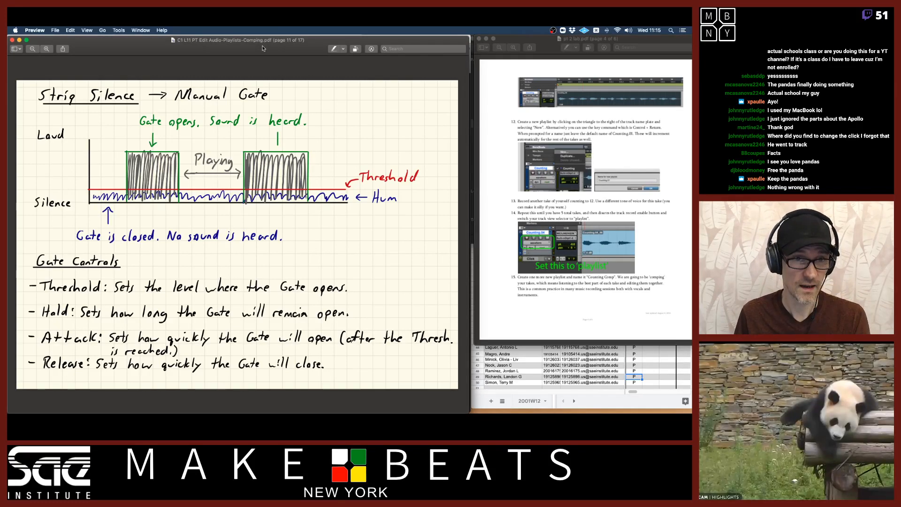
key(Down)
key(Down)
key(Down)
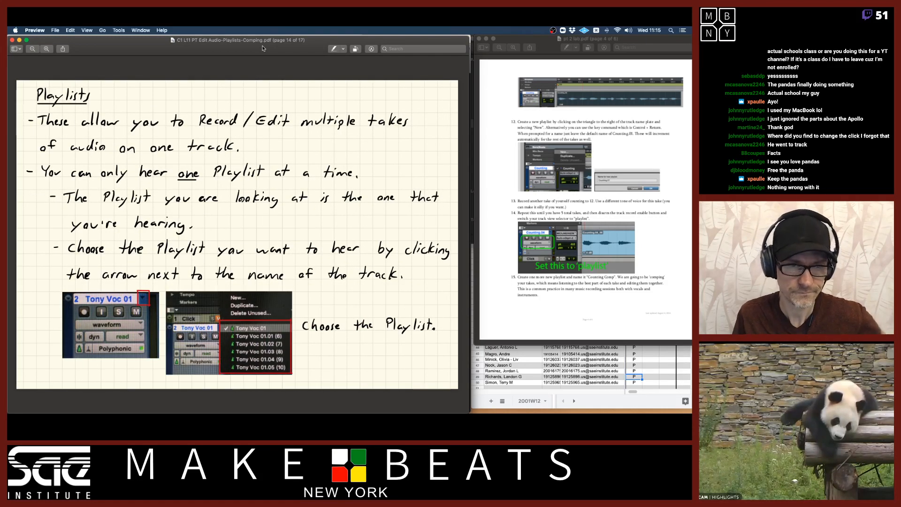
key(Down)
key(Down)
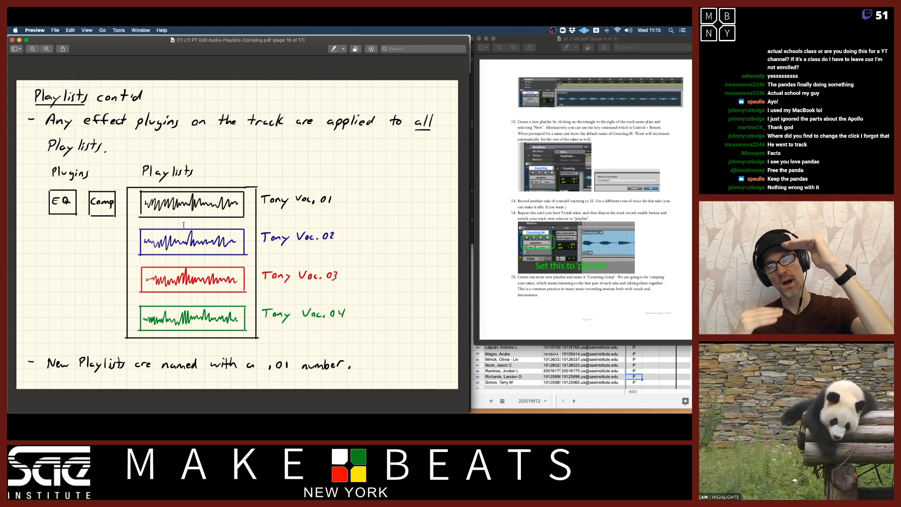
key(Down)
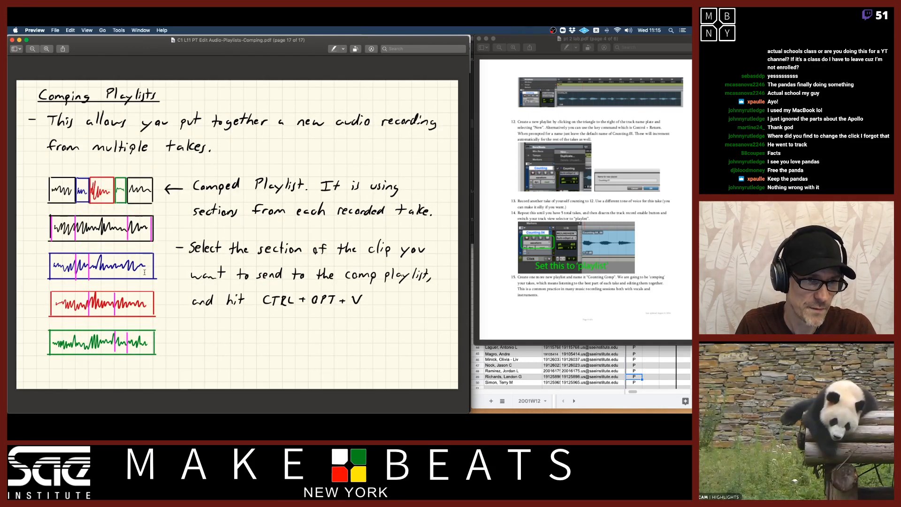
key(Up)
key(Up)
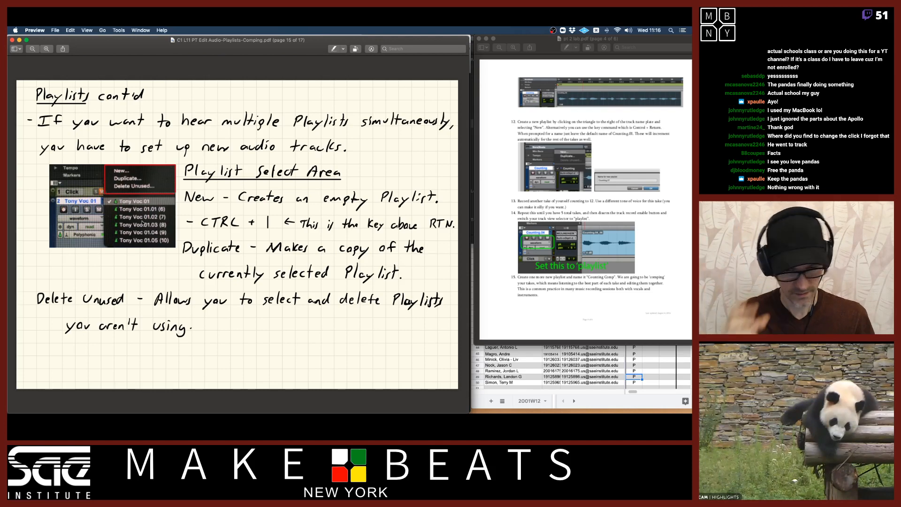
Switch back to Pro Tools and listen to the Counting take again from just before bar 2.
key(super+Tab)
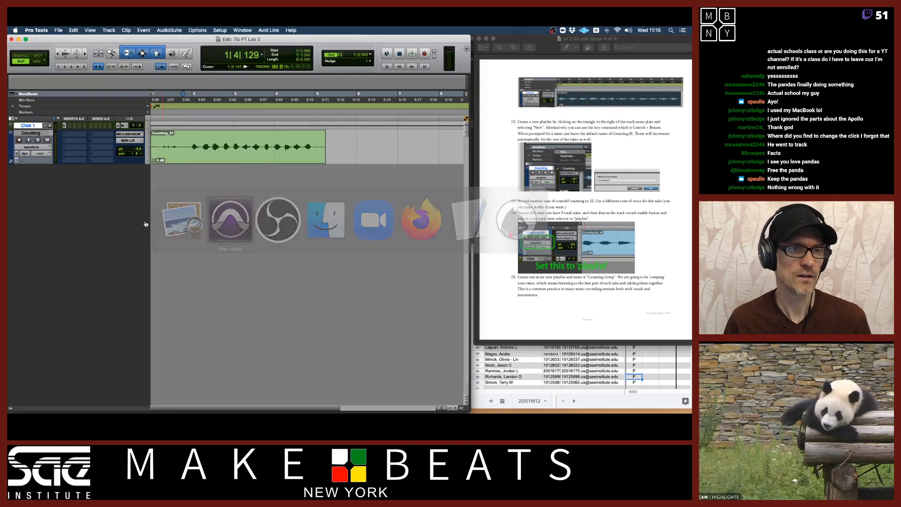
click(188, 141)
key(space)
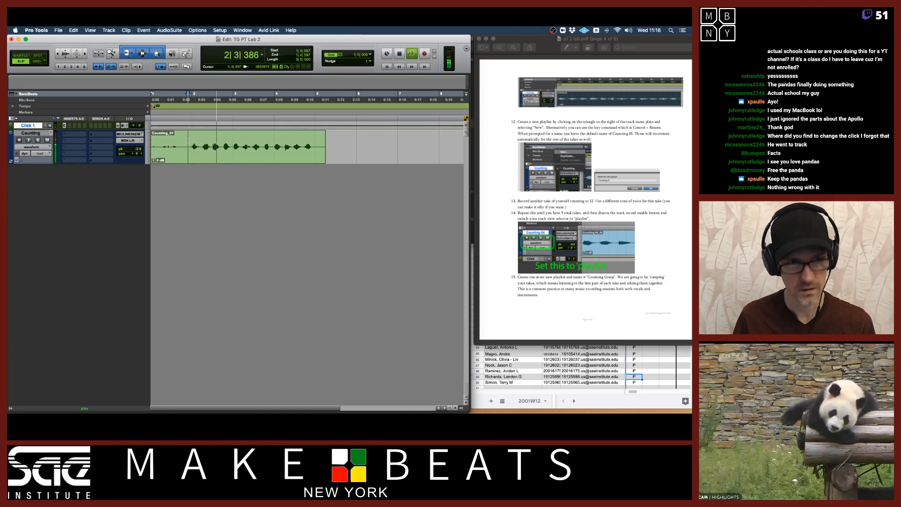
key(space)
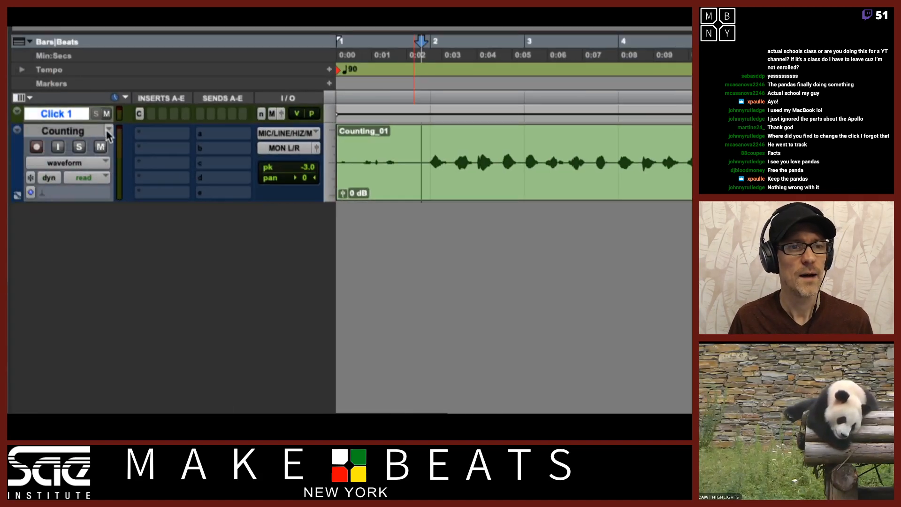
Create a new playlist on the Counting track, accepting the name Counting.01.
click(108, 131)
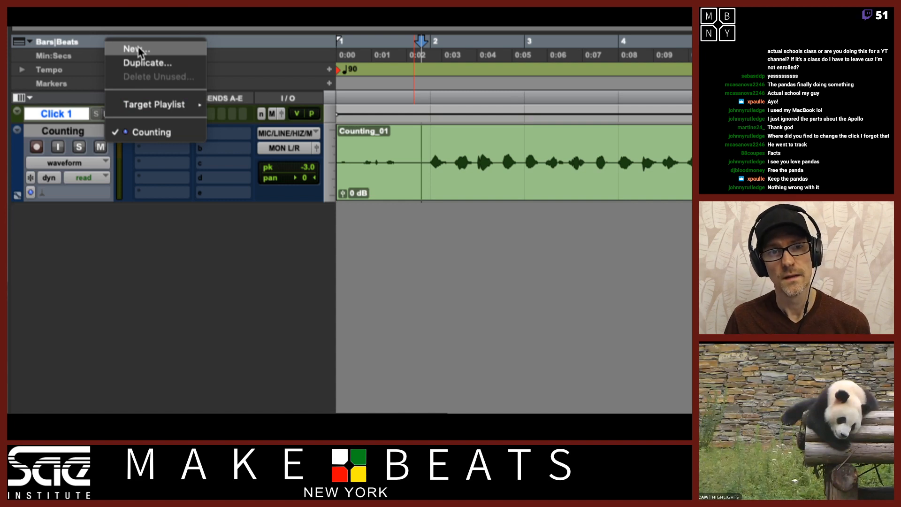
click(237, 60)
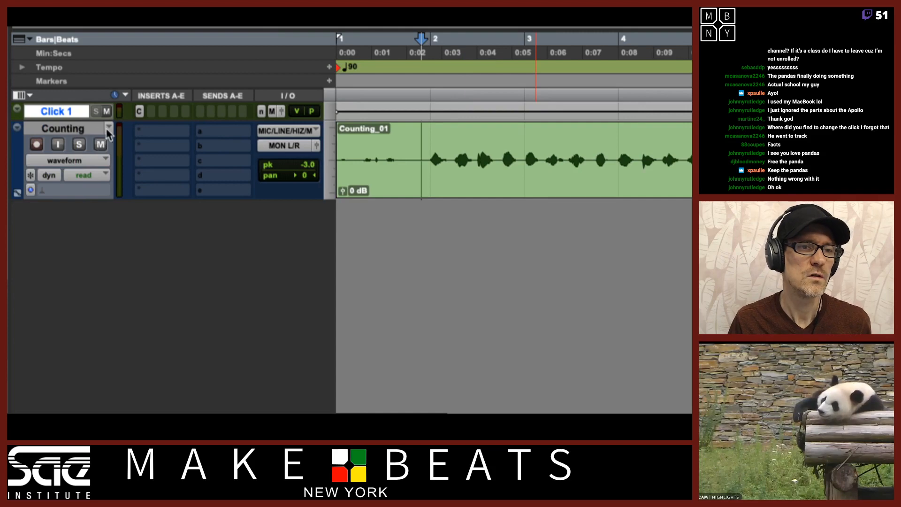
click(51, 133)
click(151, 46)
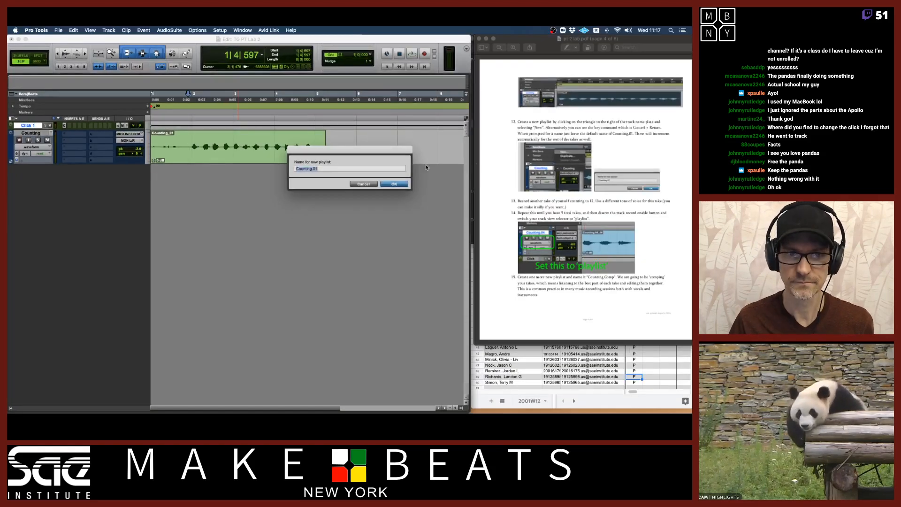
drag(366, 151, 187, 185)
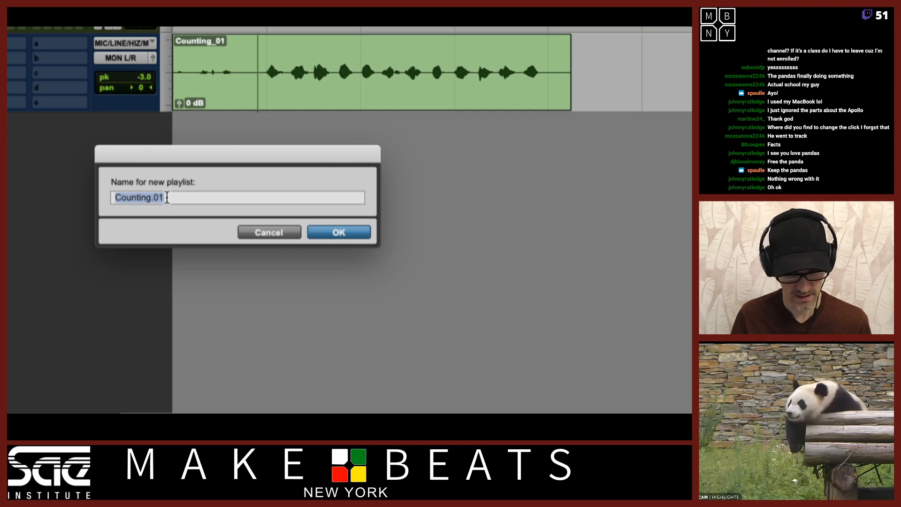
key(Return)
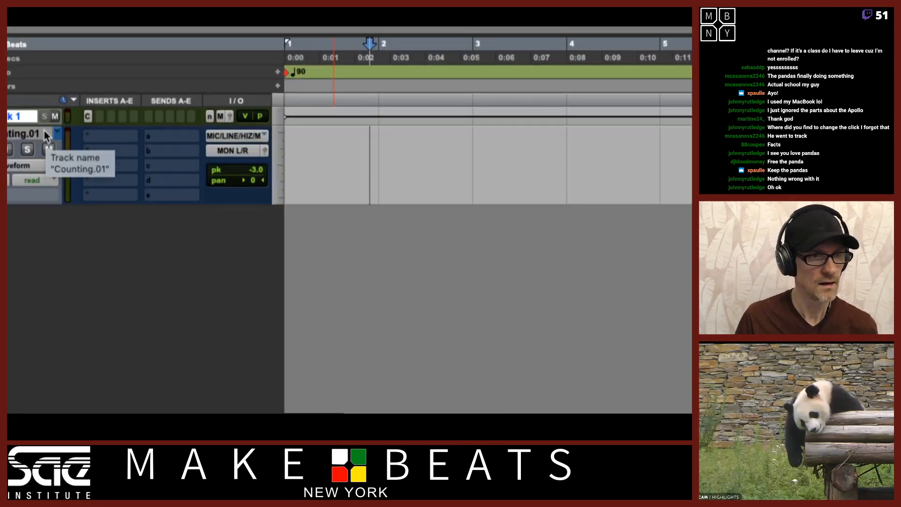
Switch the track to the original Counting playlist and back to the empty Counting.01 playlist.
click(49, 135)
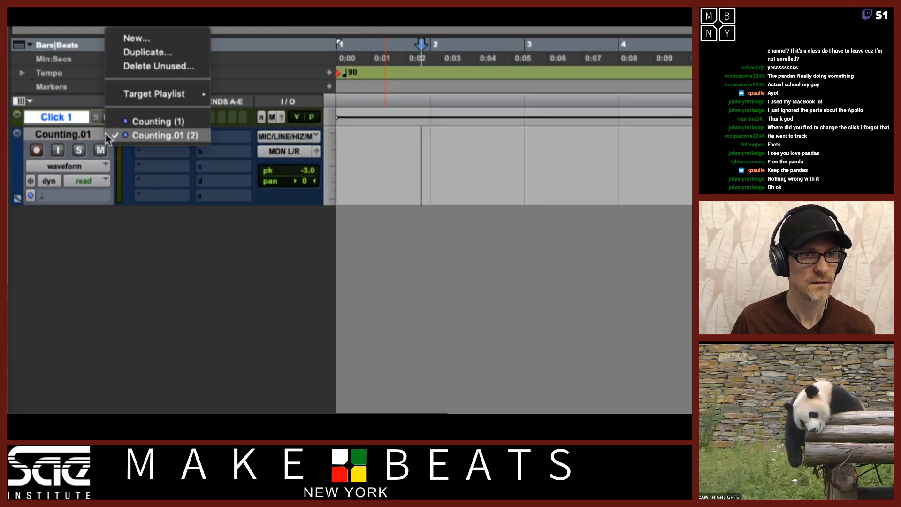
click(138, 122)
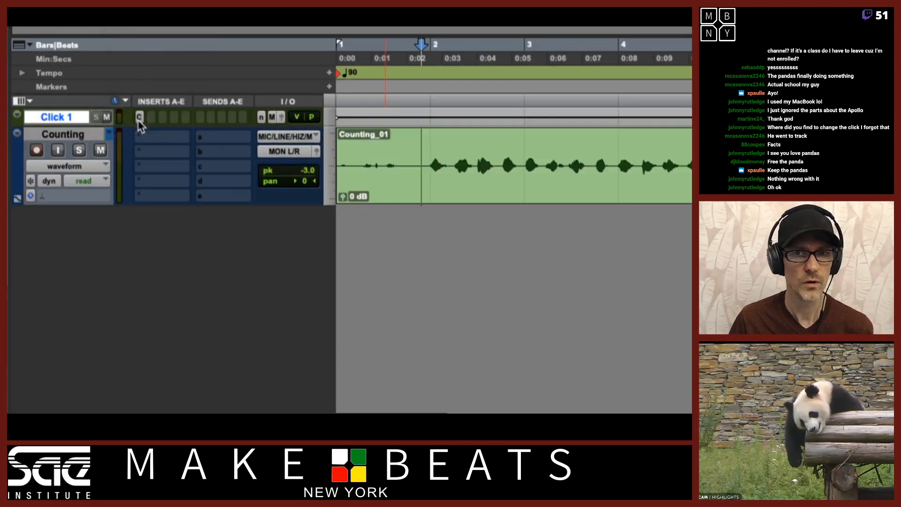
click(110, 134)
click(121, 149)
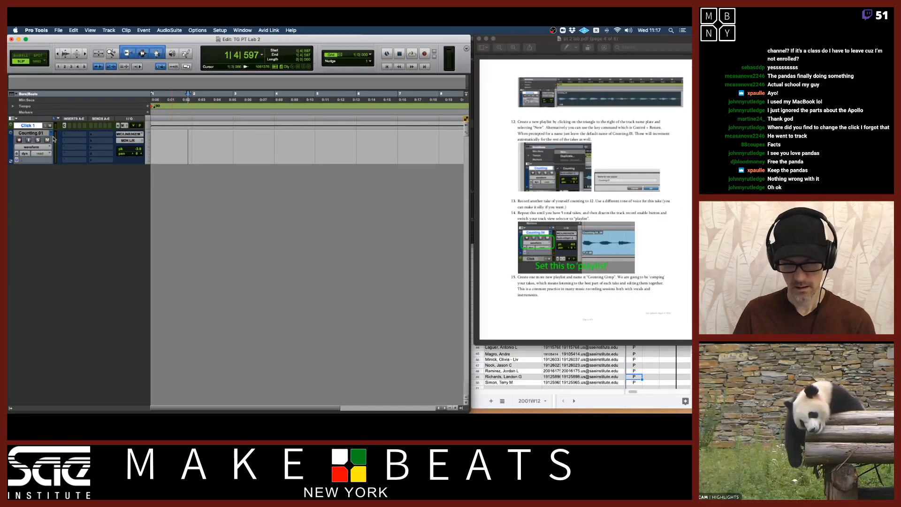
Record-enable the track and record a second take of counting to 12 on Counting.01 from bar 1.
key(Return)
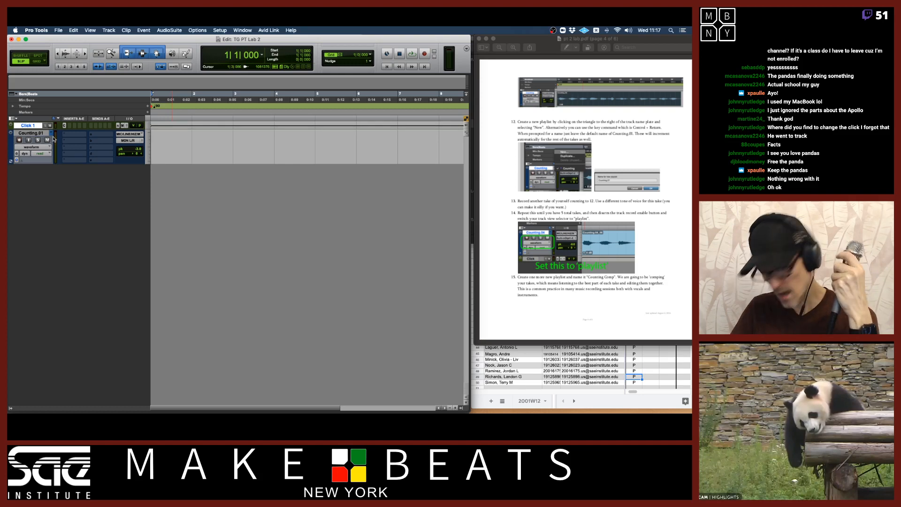
click(19, 139)
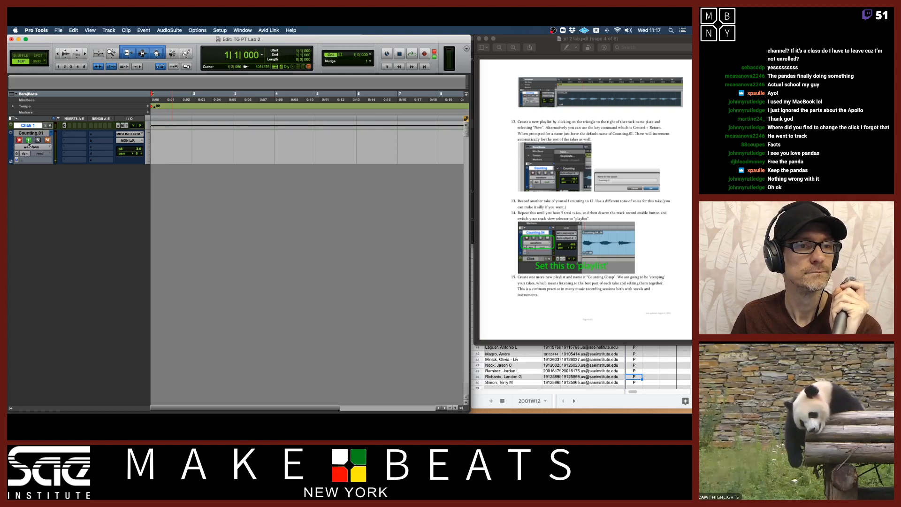
key(super+space)
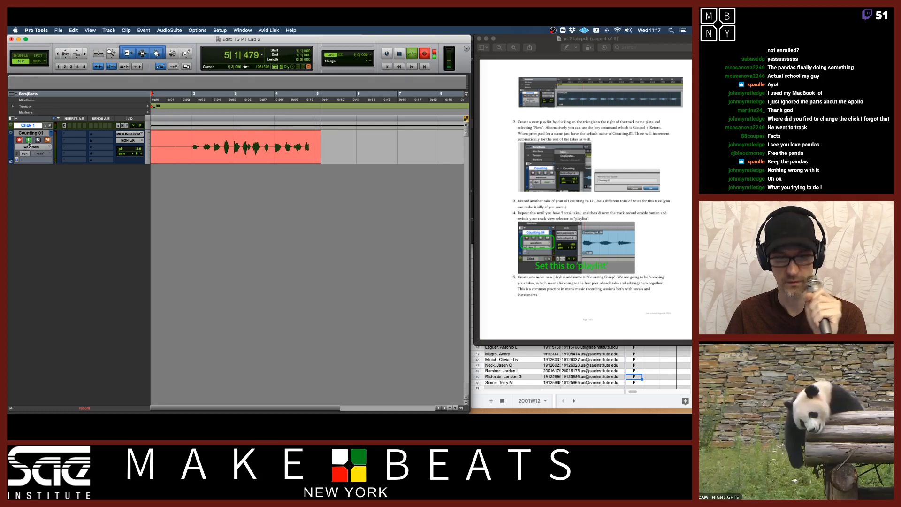
key(space)
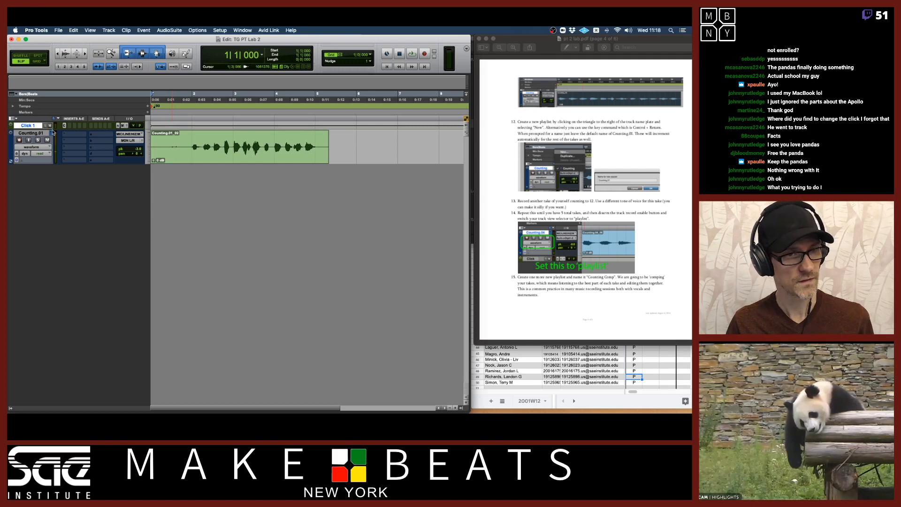
Play back the Counting.01 take from just before bar 2 and compare it with the take on the original Counting playlist.
click(188, 142)
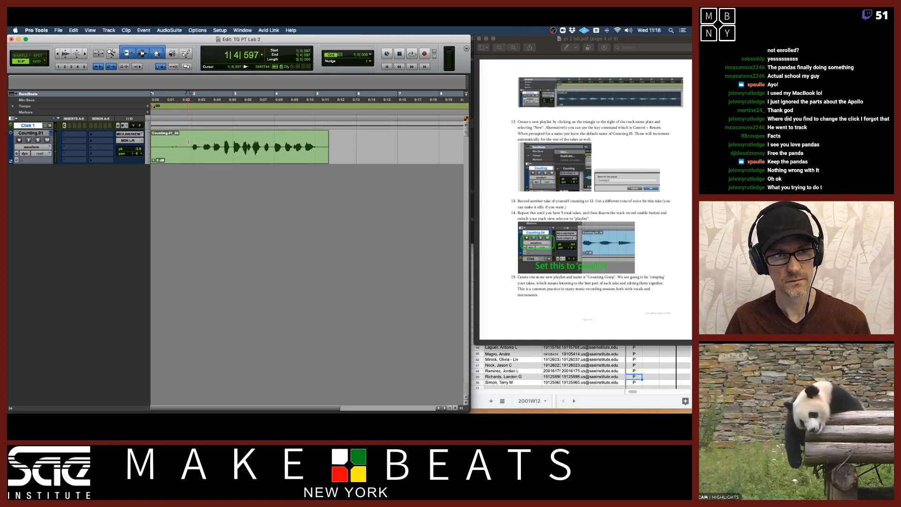
key(space)
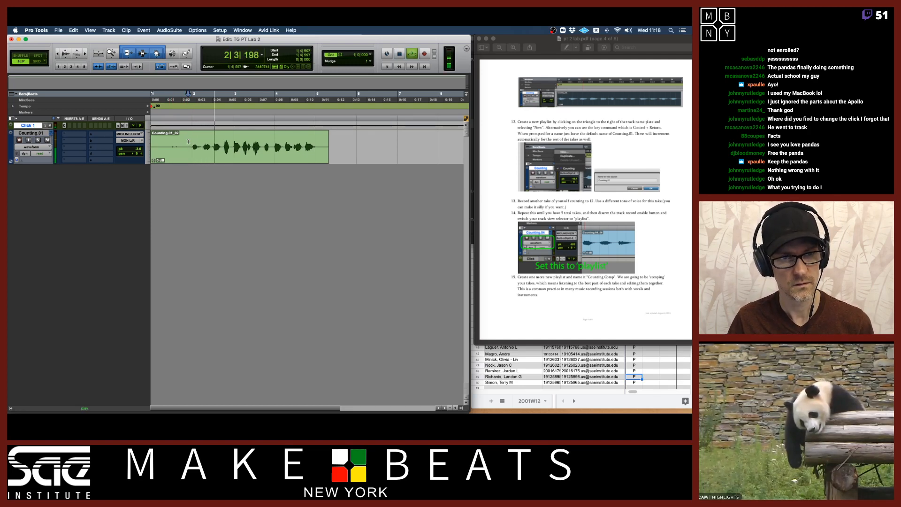
key(space)
click(50, 133)
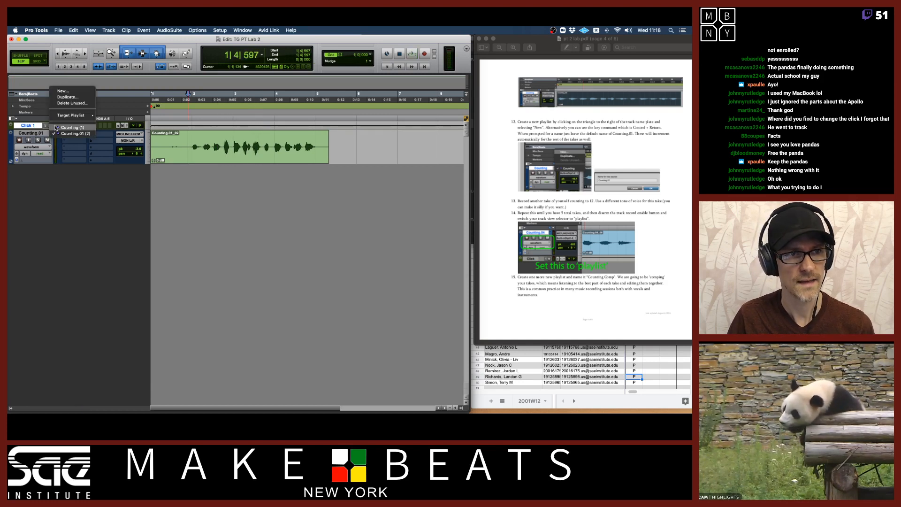
click(56, 128)
key(space)
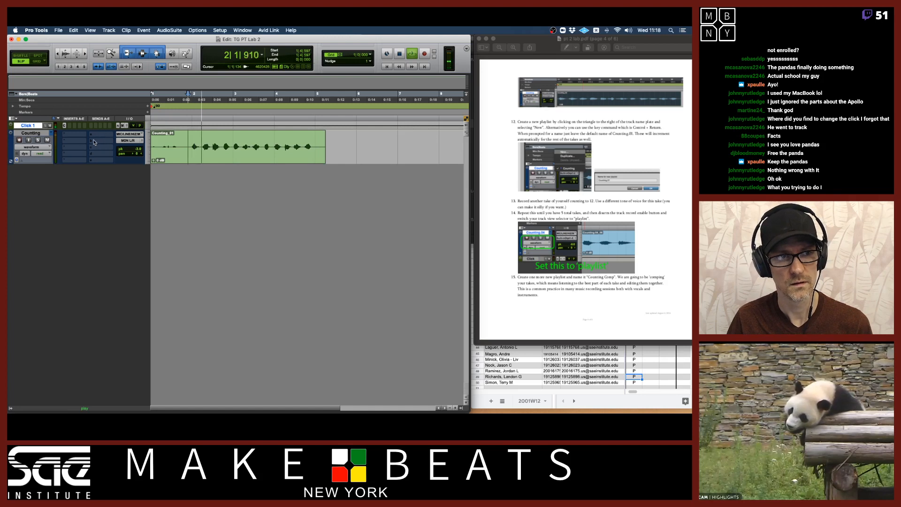
key(space)
Return the track to Counting.01 and create another new playlist, accepting the name Counting.02.
click(51, 134)
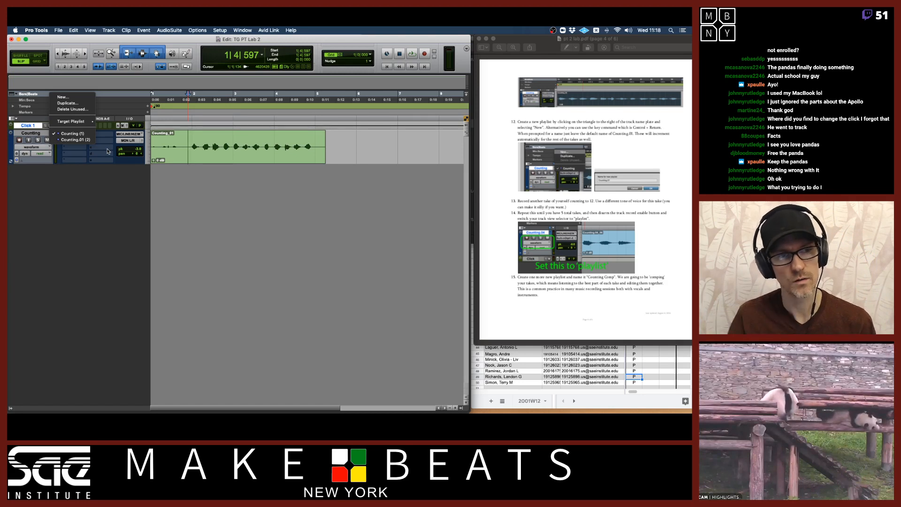
click(76, 140)
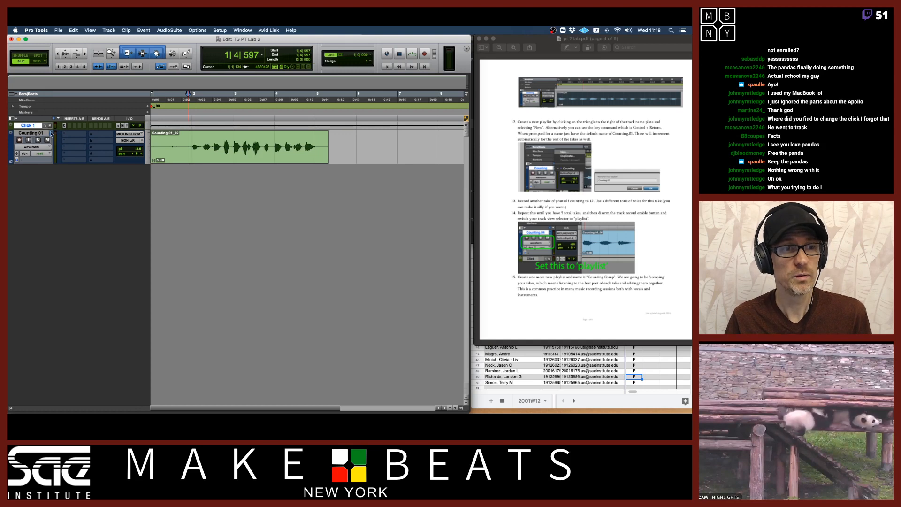
click(52, 134)
click(69, 93)
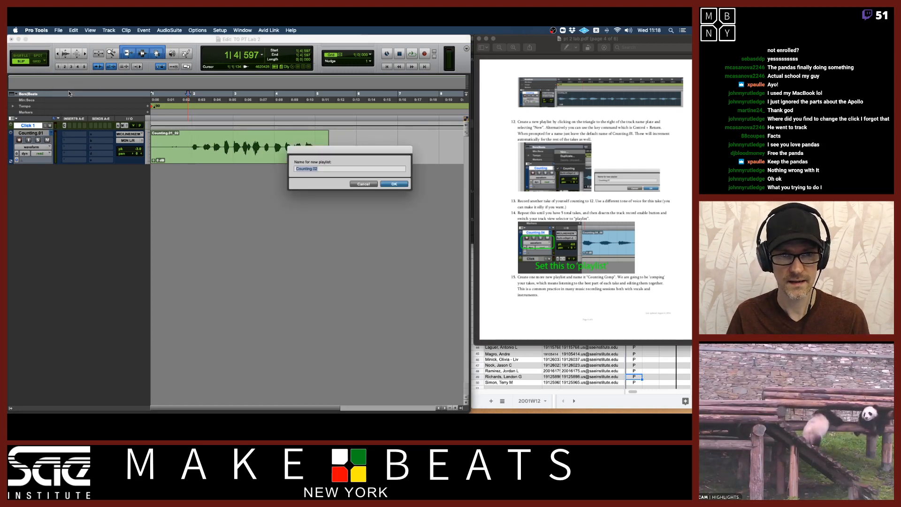
key(Return)
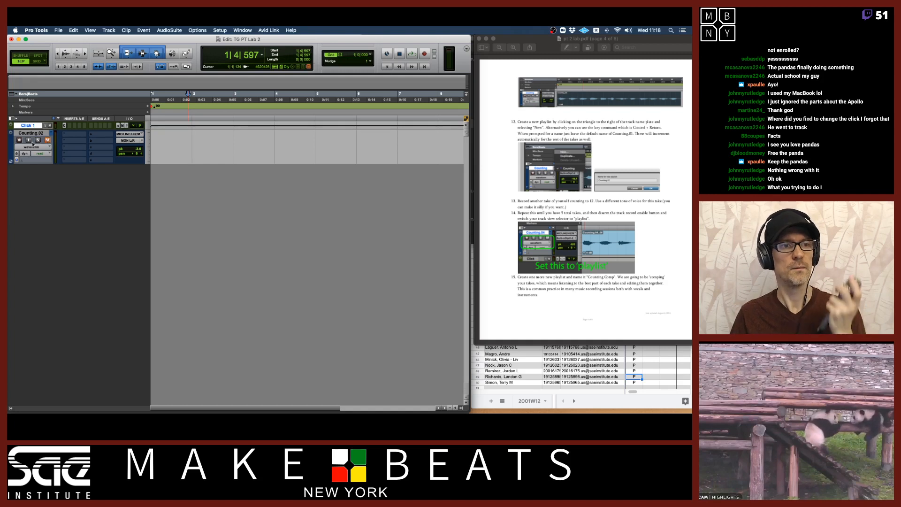
Record-enable the track and record a third take of counting to 12 on Counting.02 from bar 1.
click(19, 140)
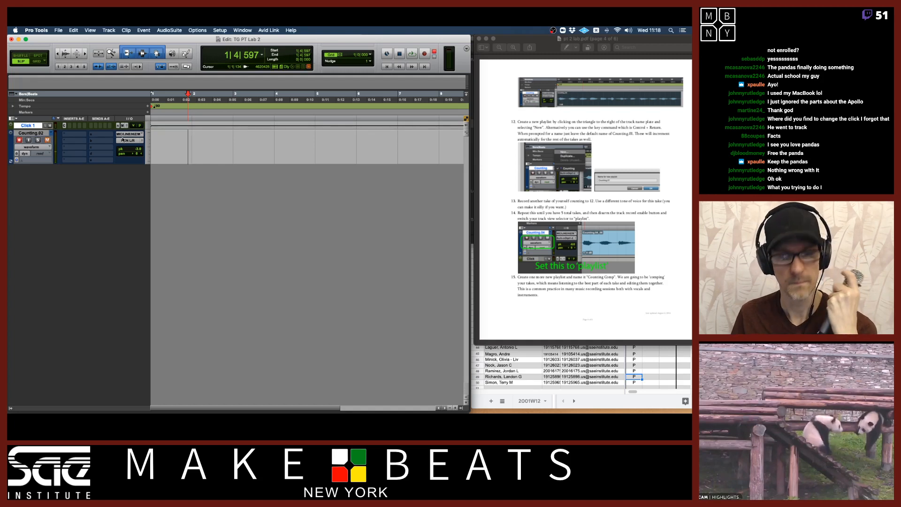
key(Return)
key(super+space)
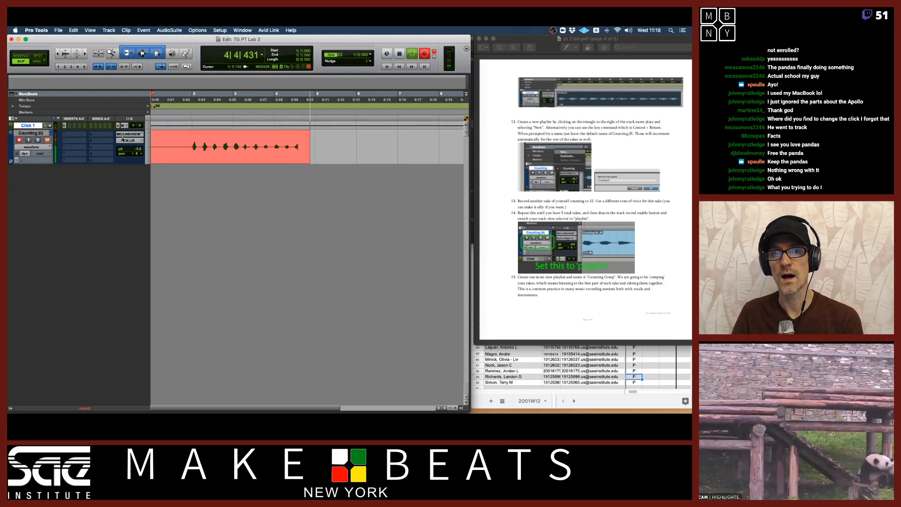
key(space)
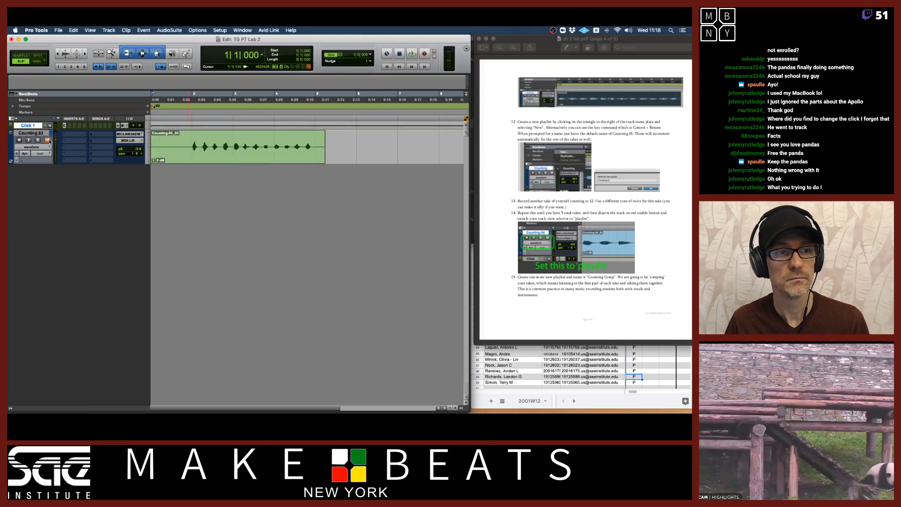
Play back the Counting.02 take from just before bar 2.
click(190, 96)
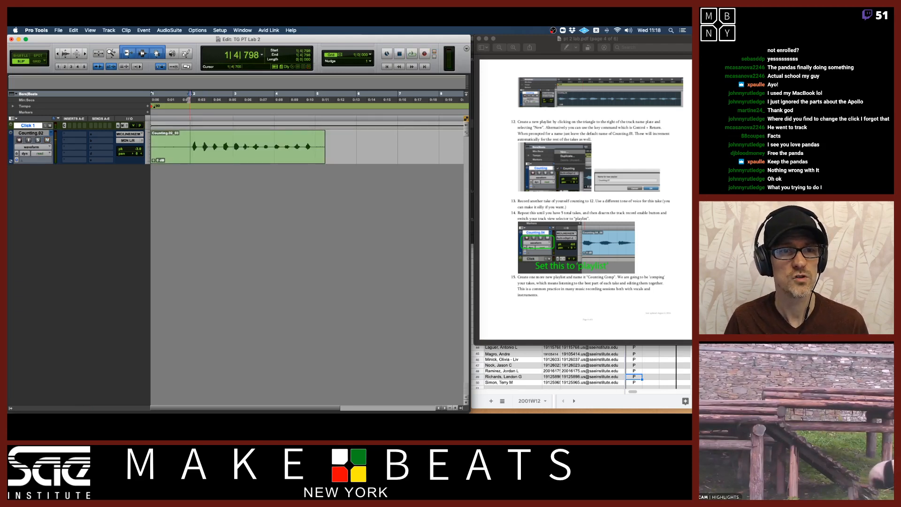
key(space)
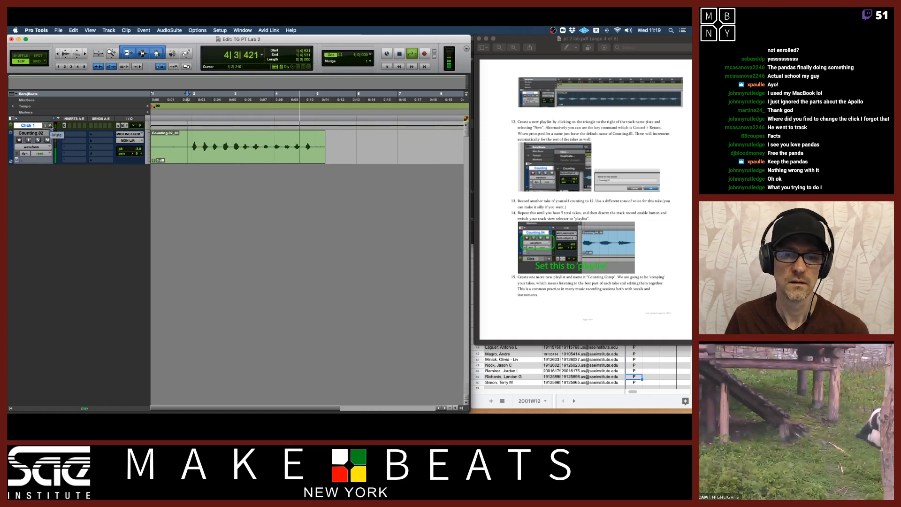
key(space)
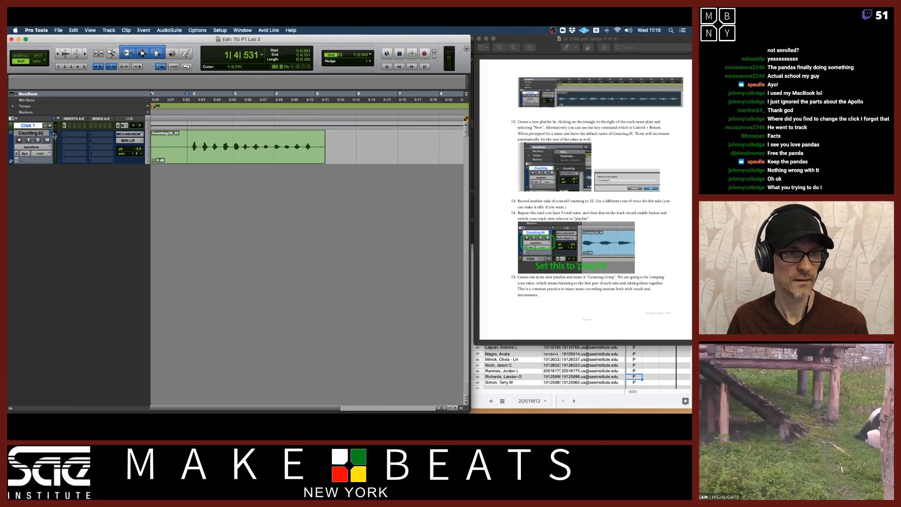
Audition the Counting.01 take and the original Counting take in turn from just before bar 2.
click(53, 134)
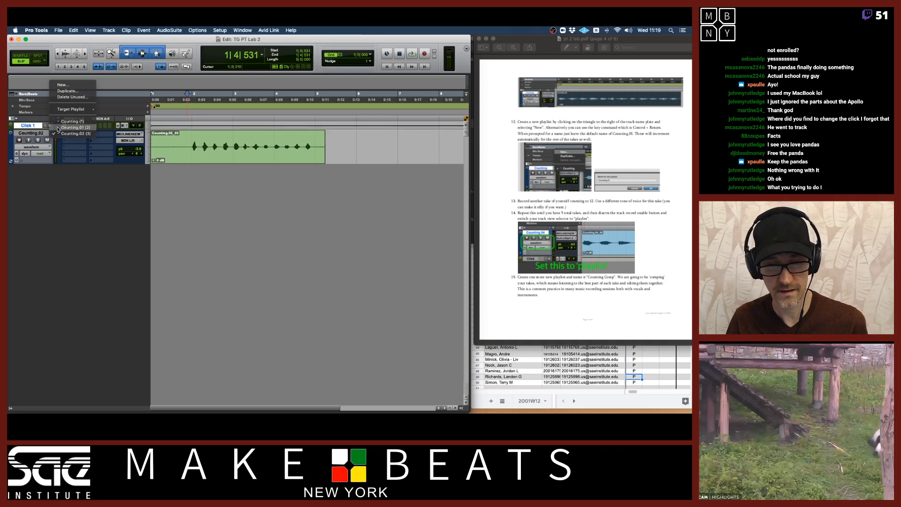
click(58, 128)
key(space)
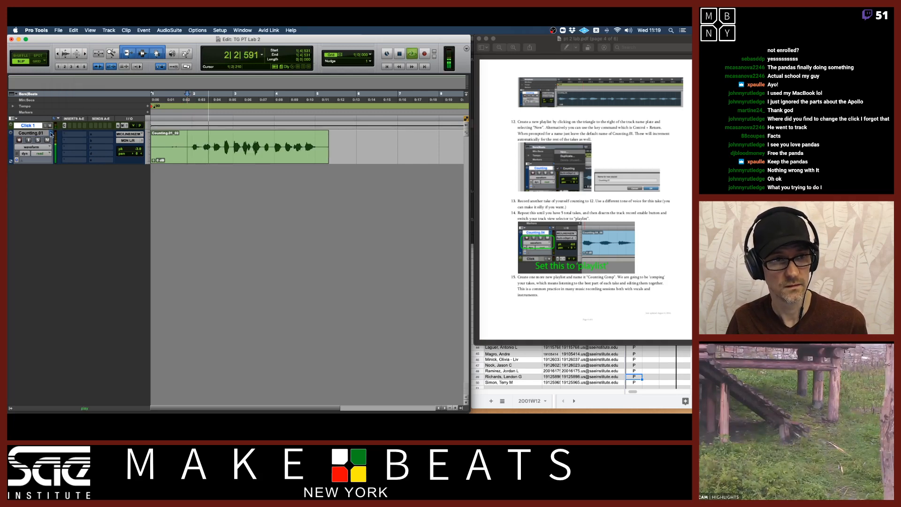
key(space)
click(52, 133)
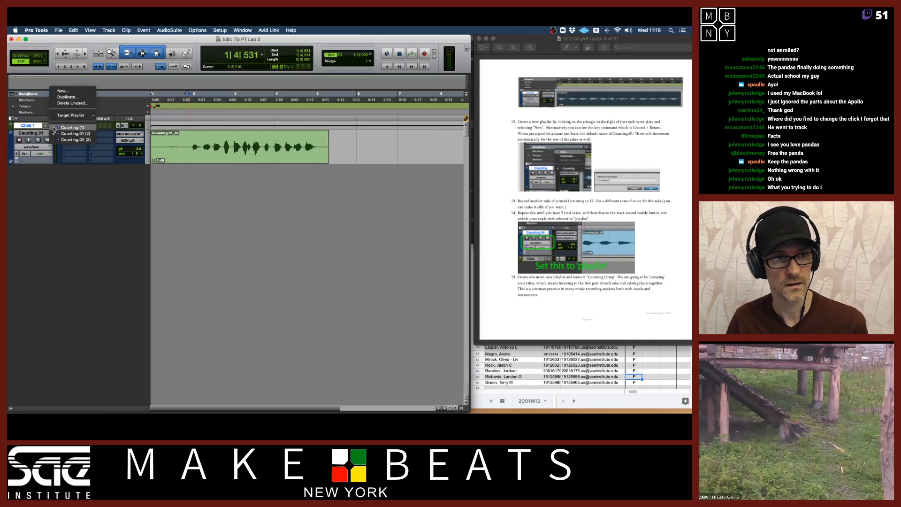
click(54, 128)
key(space)
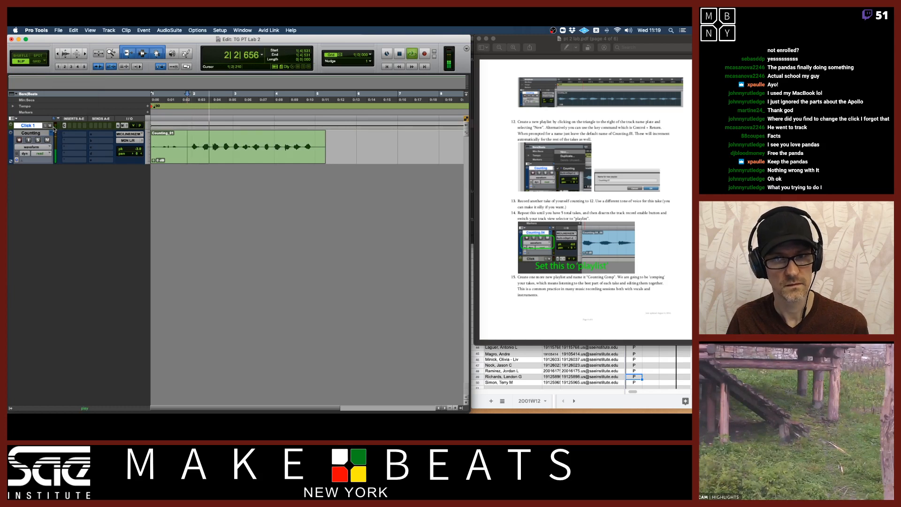
key(space)
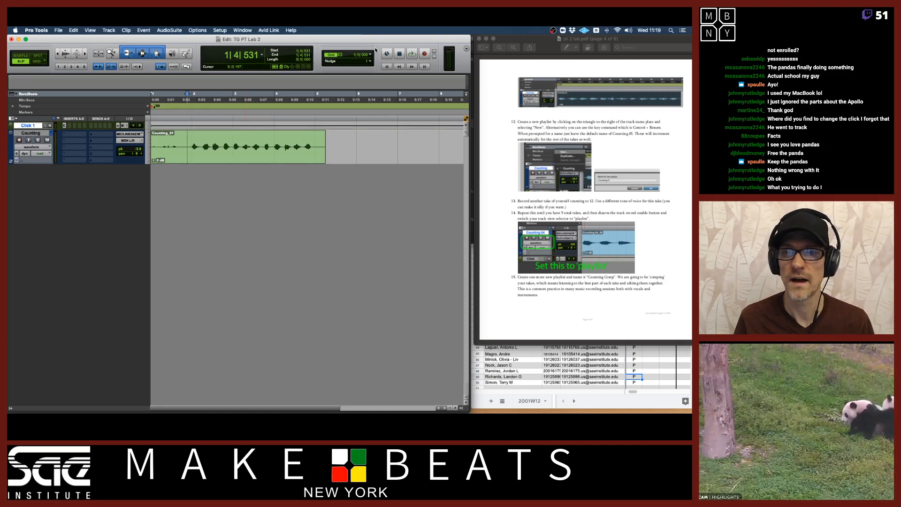
Switch to Preview and read the lab instructions on recording the remaining takes and creating the comp playlist.
click(588, 37)
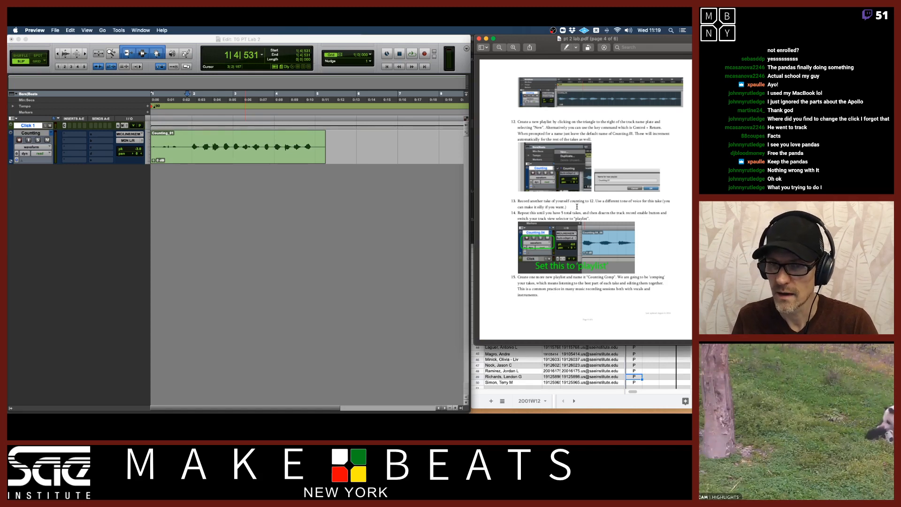
scroll(577, 207, down, 2)
scroll(577, 207, up, 2)
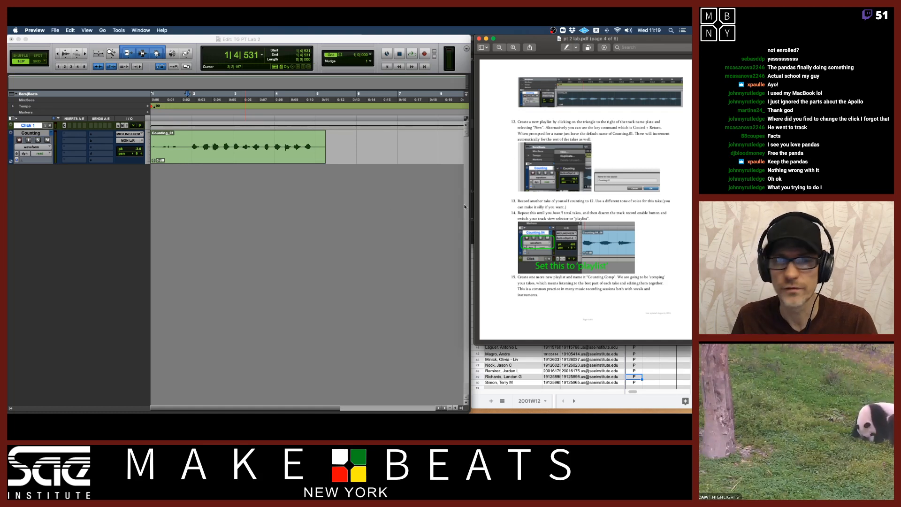
Switch to Pro Tools, return to the session start and create a new playlist on the Counting track named Counting.03.
click(218, 200)
key(Return)
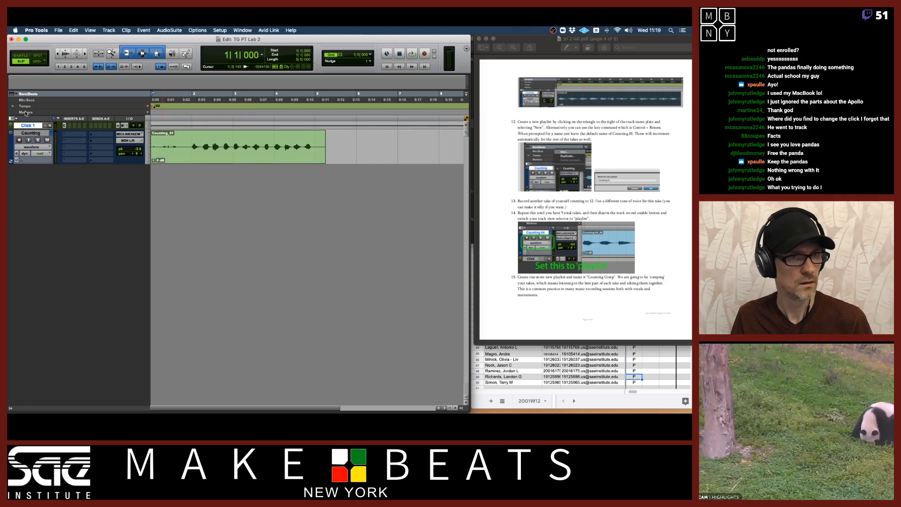
click(49, 134)
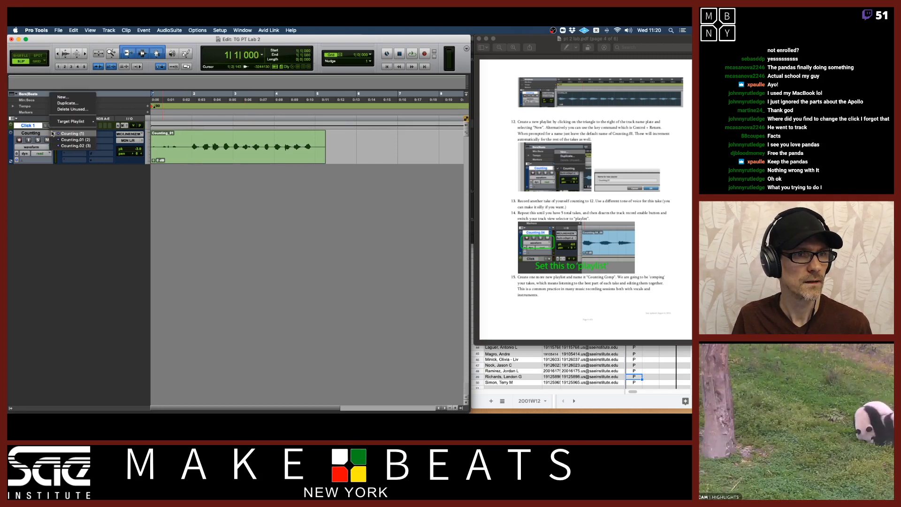
click(63, 97)
key(Return)
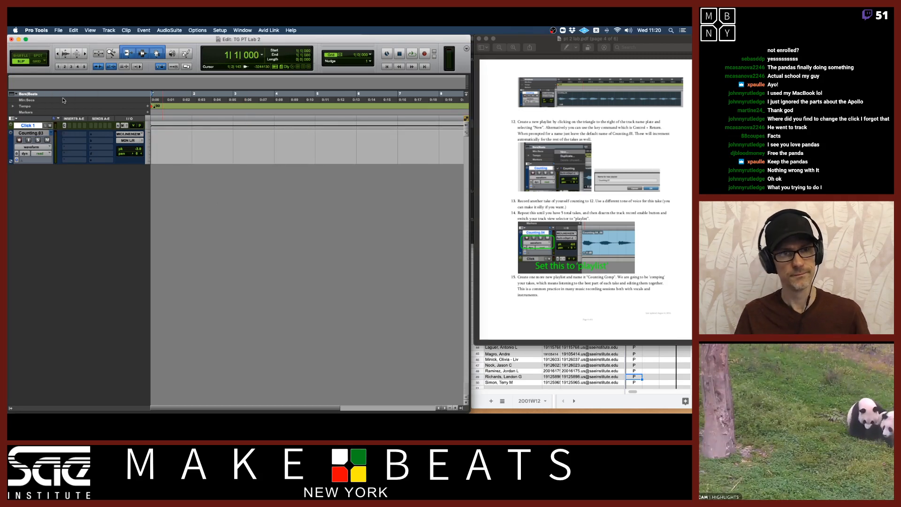
Record-enable the track and record a fourth take of counting to 12 on Counting.03 from bar 1.
click(18, 141)
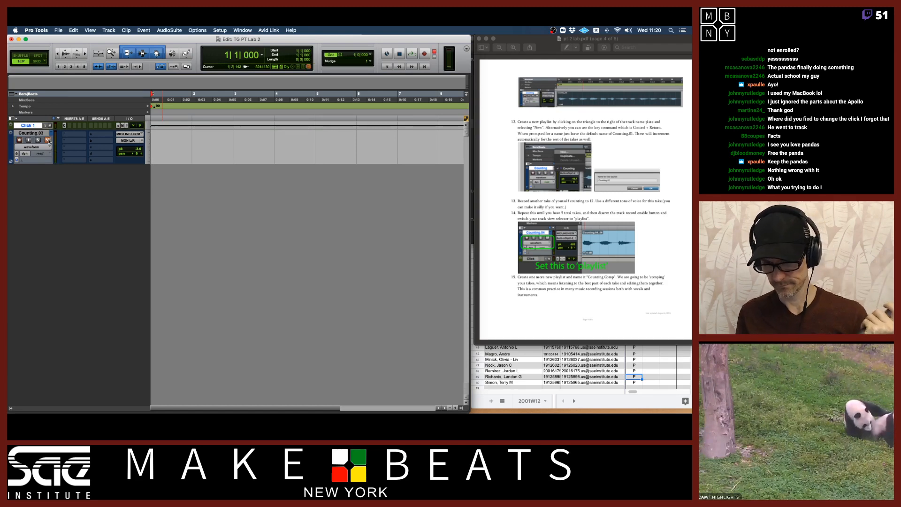
key(super+space)
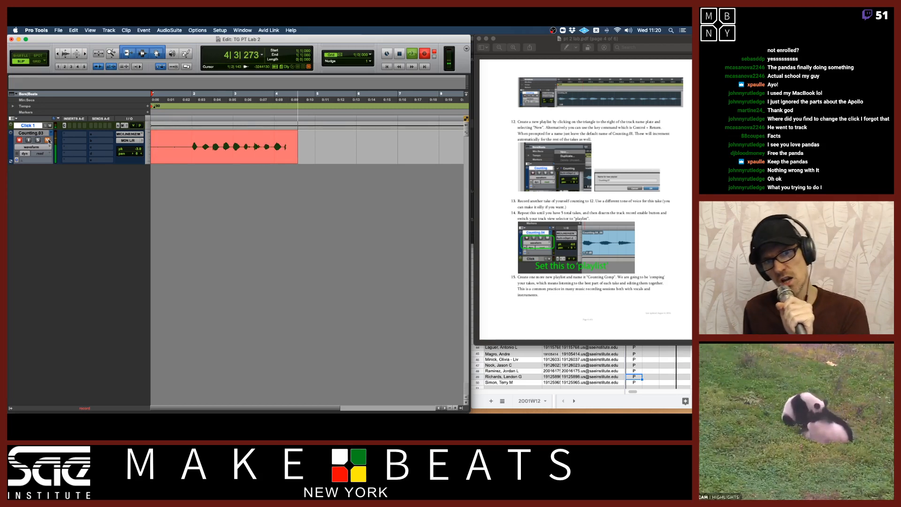
key(space)
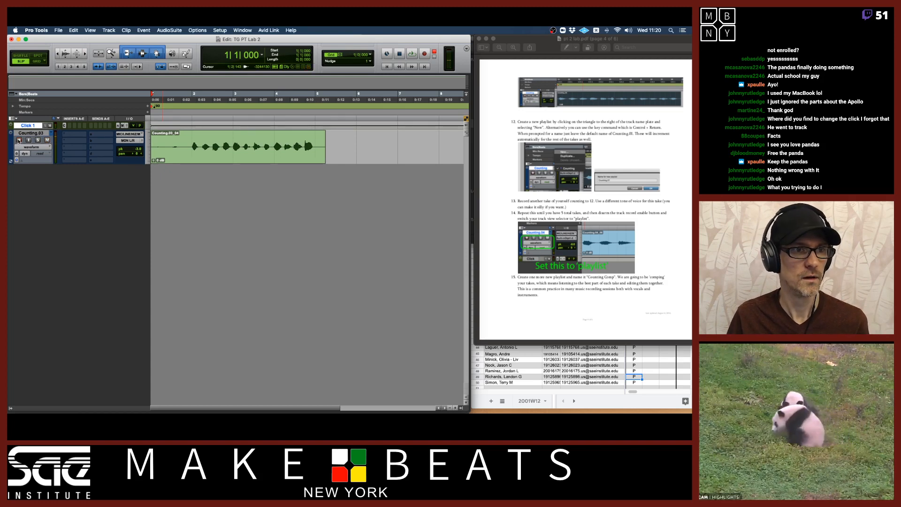
Create another new playlist on the track, keeping the default name Counting.04.
click(49, 135)
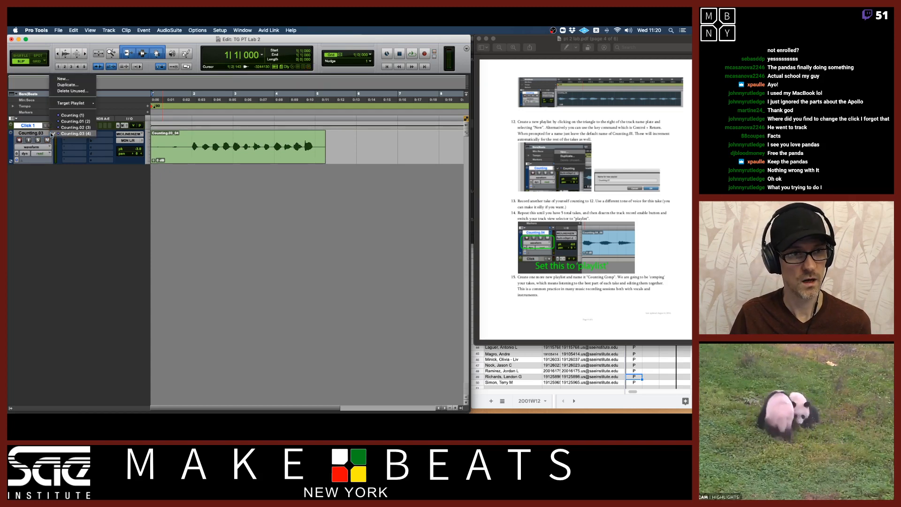
click(67, 79)
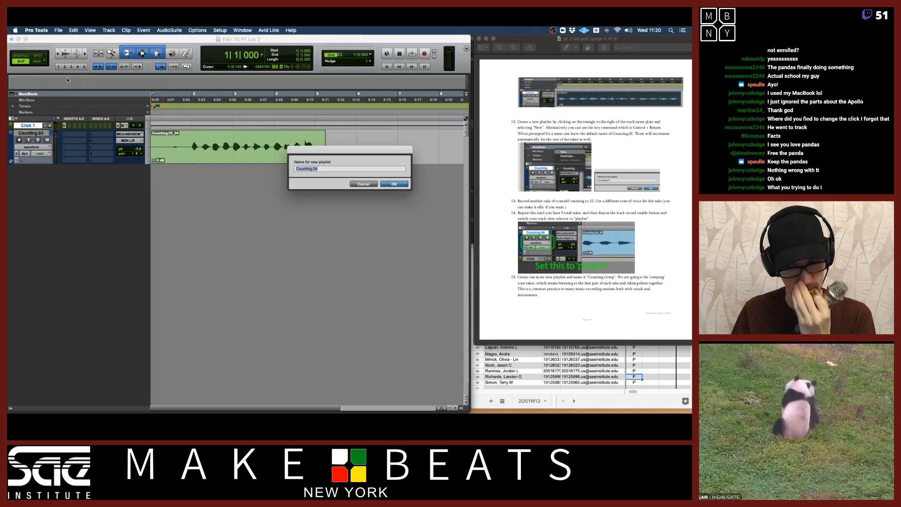
key(Return)
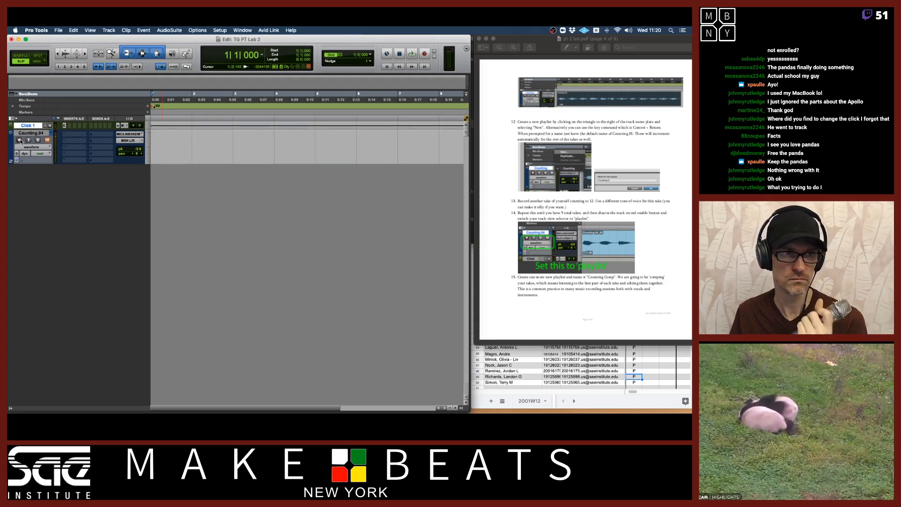
Record a fifth take of counting to 12 on Counting.04 from bar 1.
key(KP_Enter)
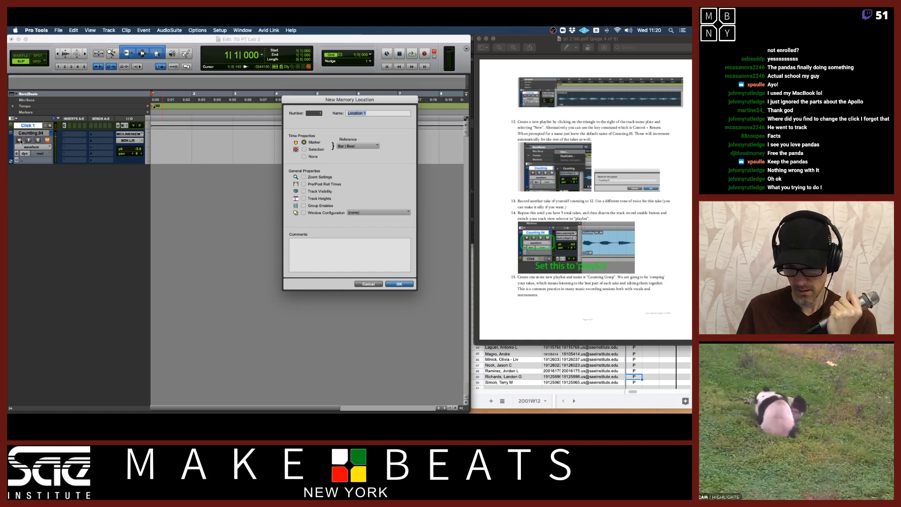
click(371, 284)
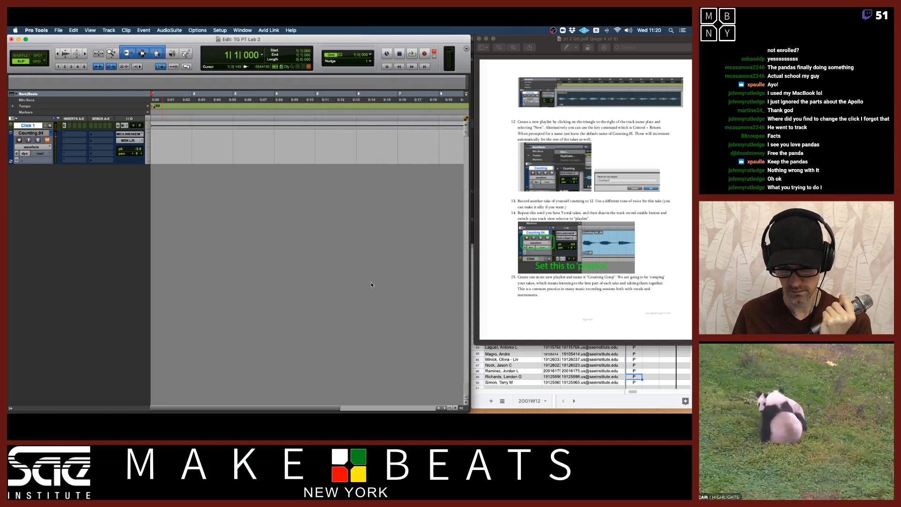
key(super+space)
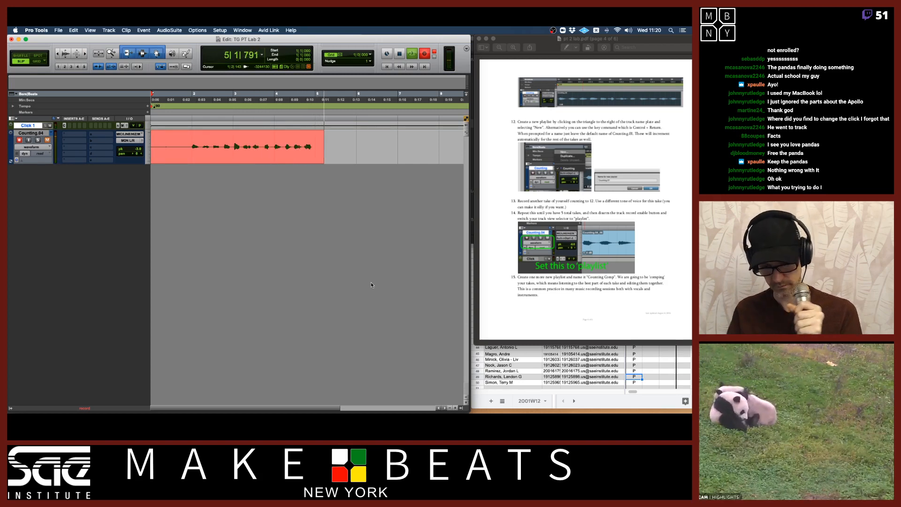
key(space)
key(Return)
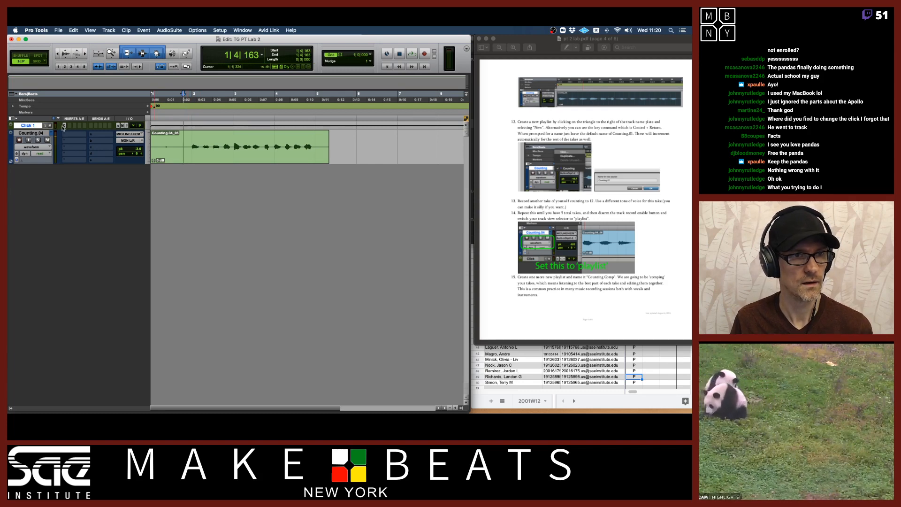
Audition the Counting.04, Counting.03 and Counting.02 takes by switching playlists during playback from just before bar 2.
key(space)
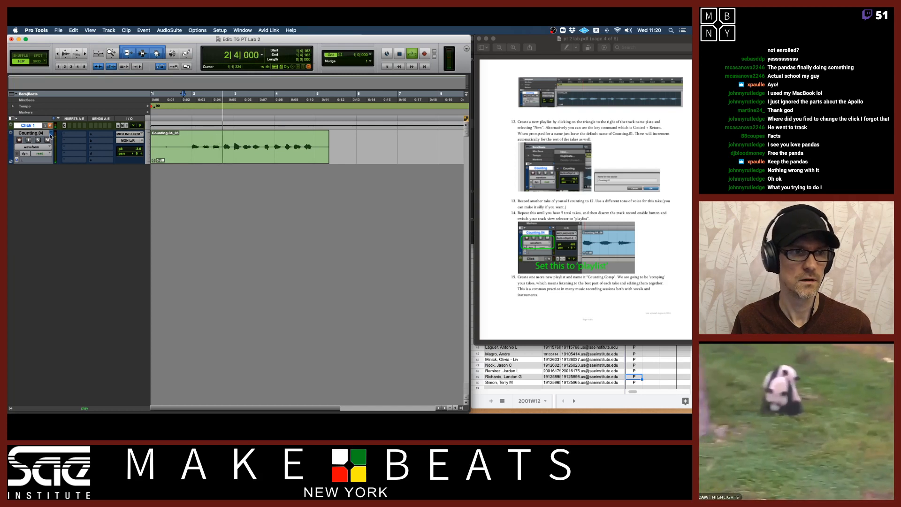
click(50, 136)
click(53, 132)
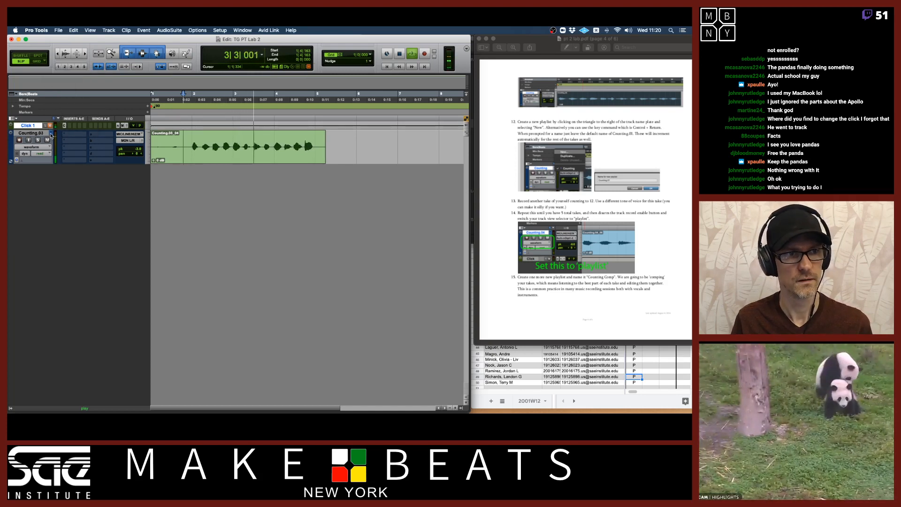
click(52, 135)
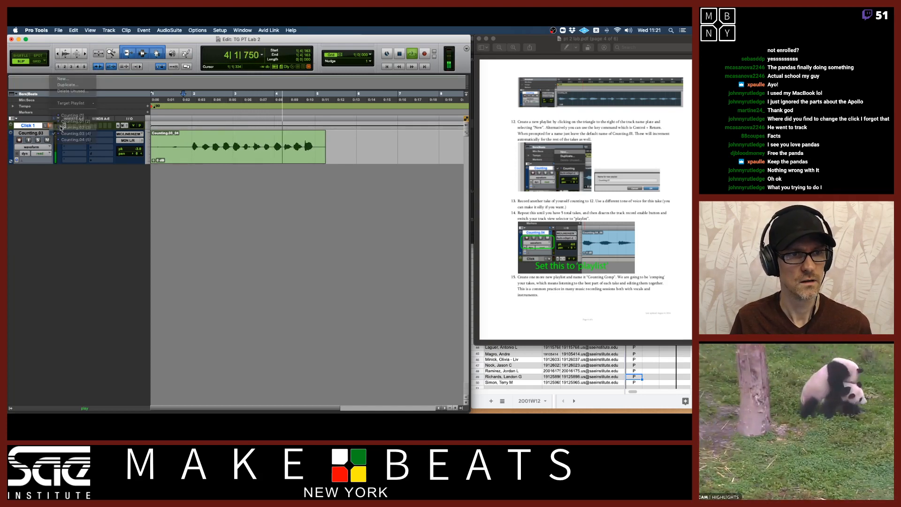
click(61, 128)
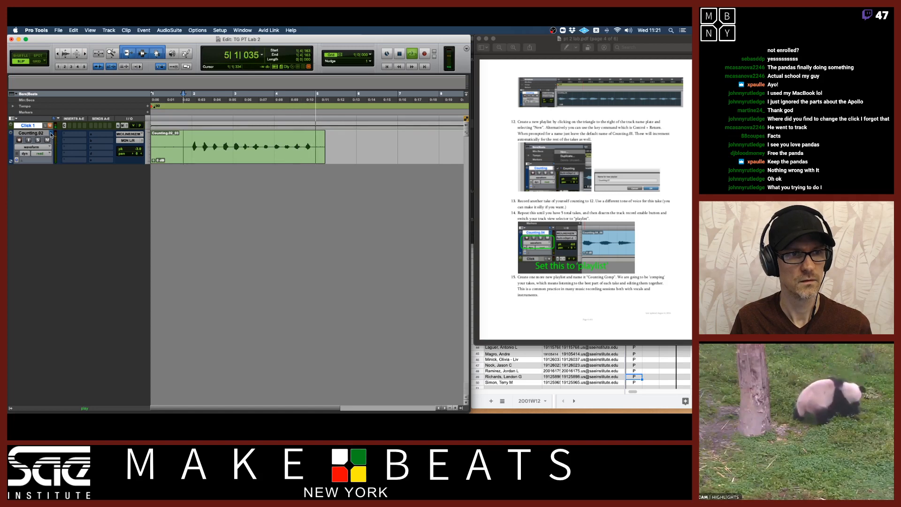
key(space)
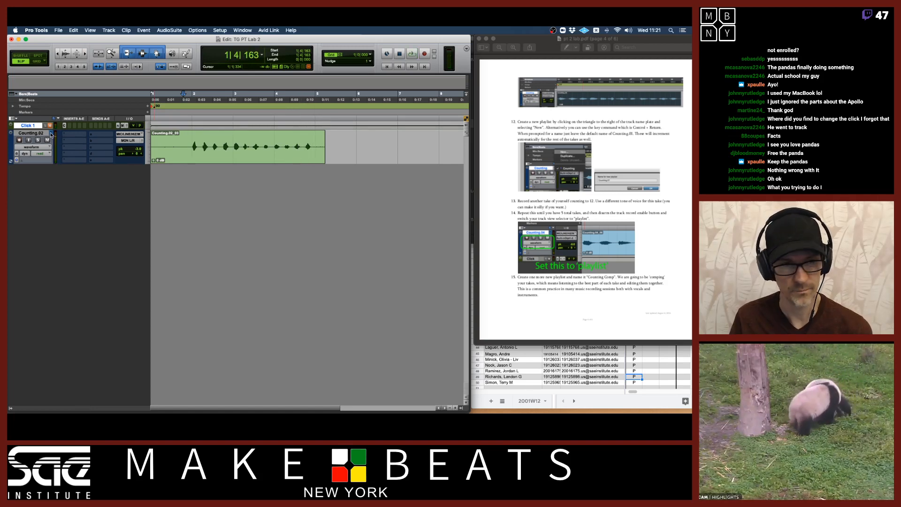
Check the lab's comping instructions, and create a new empty playlist on the track named Counting Comp.
click(554, 224)
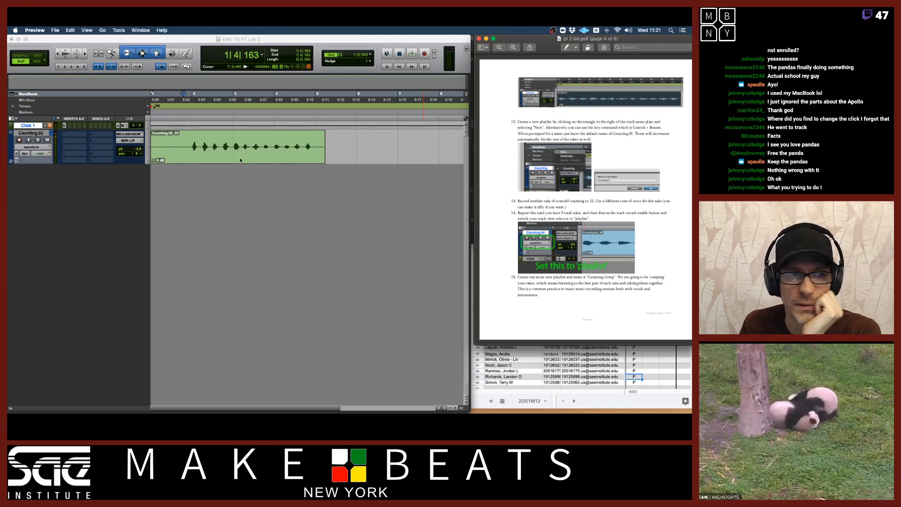
click(52, 135)
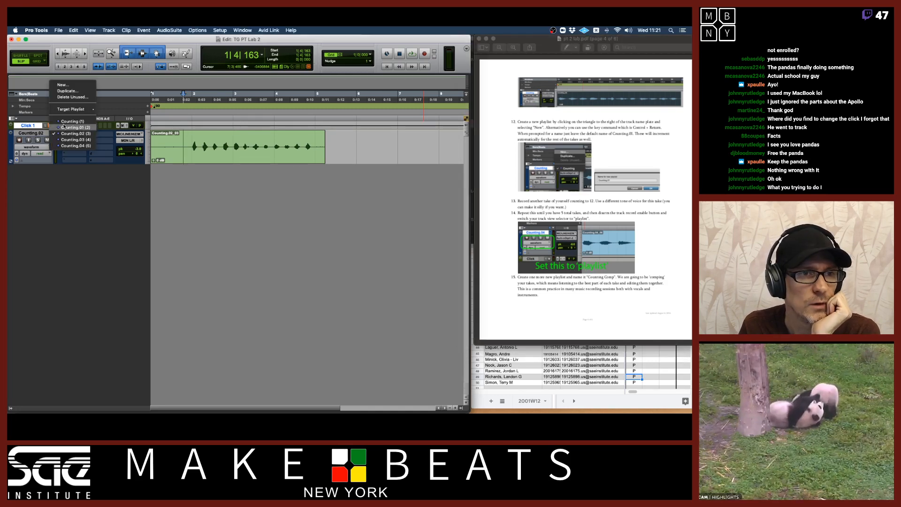
click(69, 85)
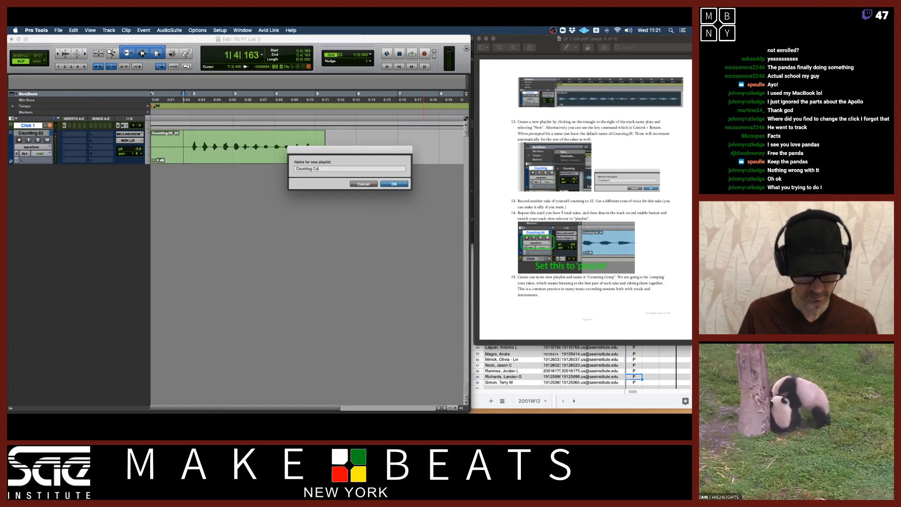
text(Counting Comp)
key(Return)
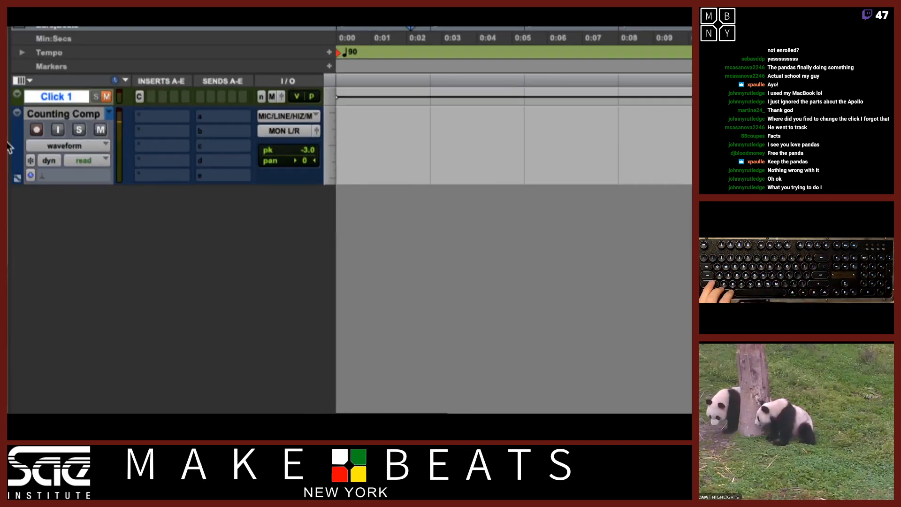
Set the Counting Comp track view to playlists to show all five takes as lanes.
click(78, 146)
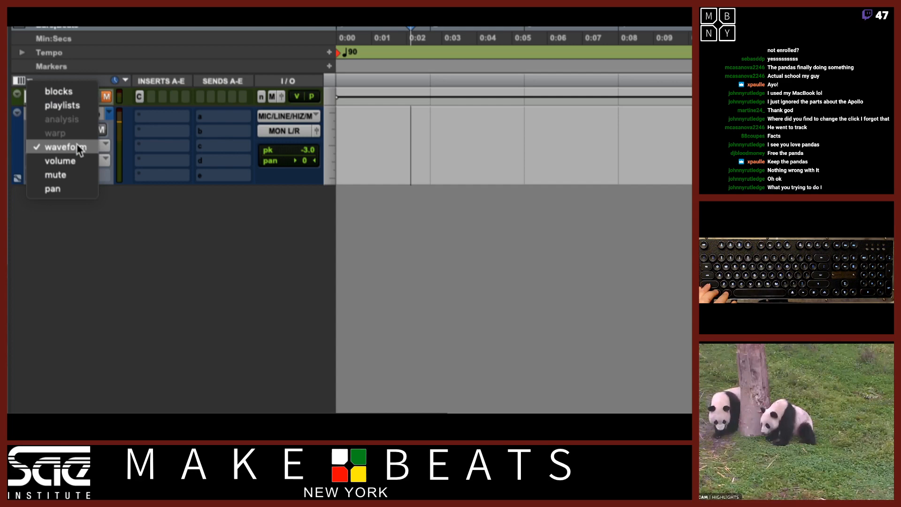
click(81, 107)
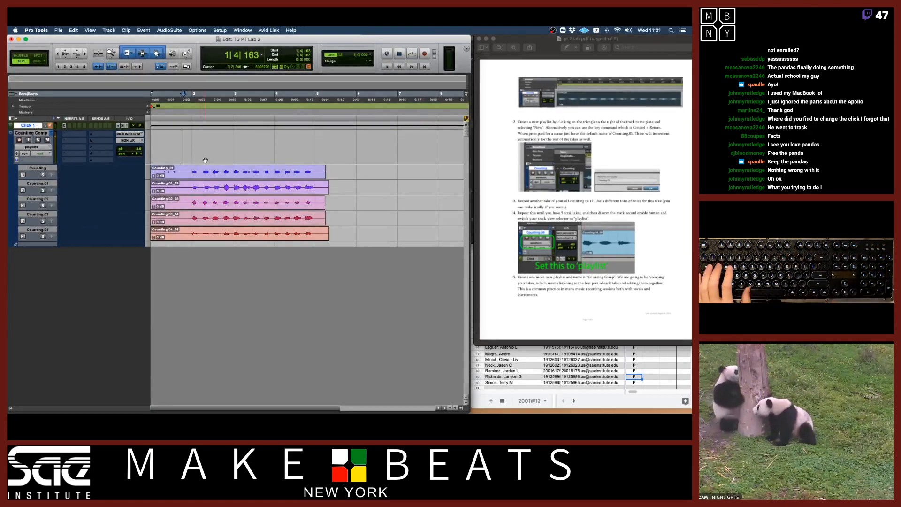
key(super+bracketright)
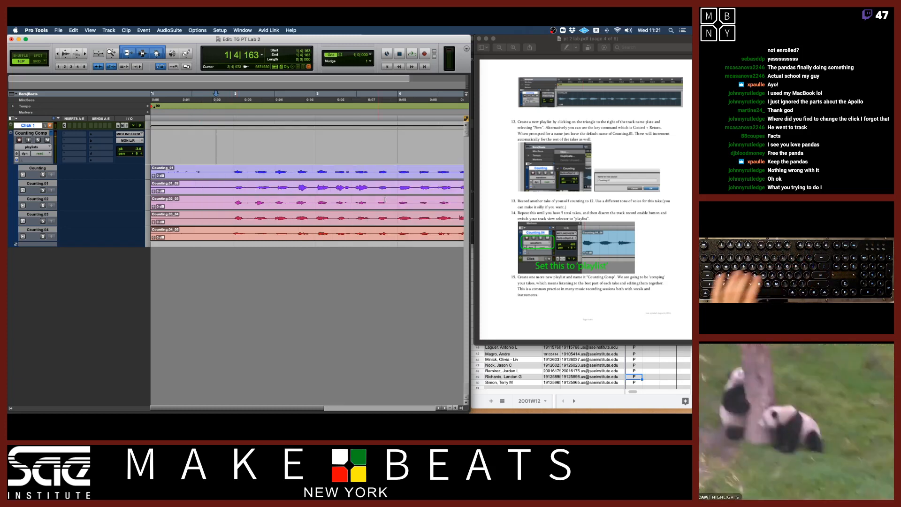
key(super+bracketleft)
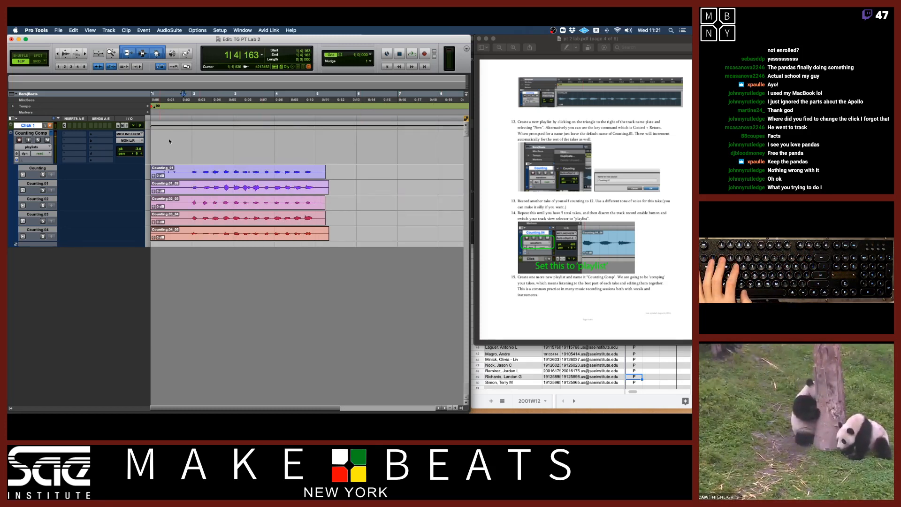
Play the empty Counting Comp playlist, and audition the original Counting lane soloed from just before bar 2.
key(space)
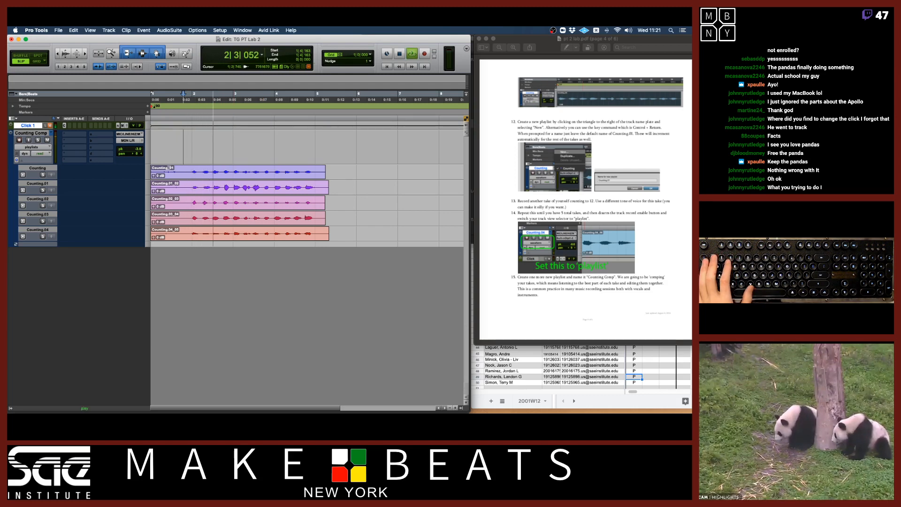
key(space)
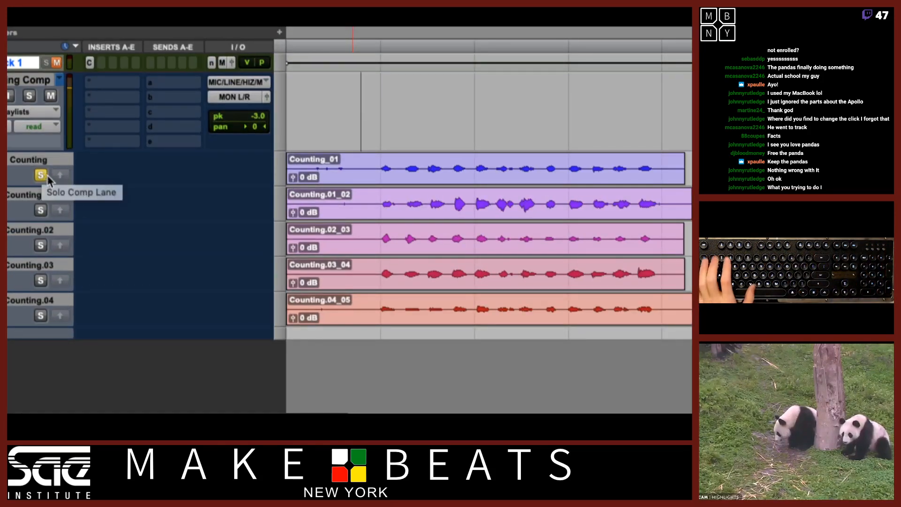
key(space)
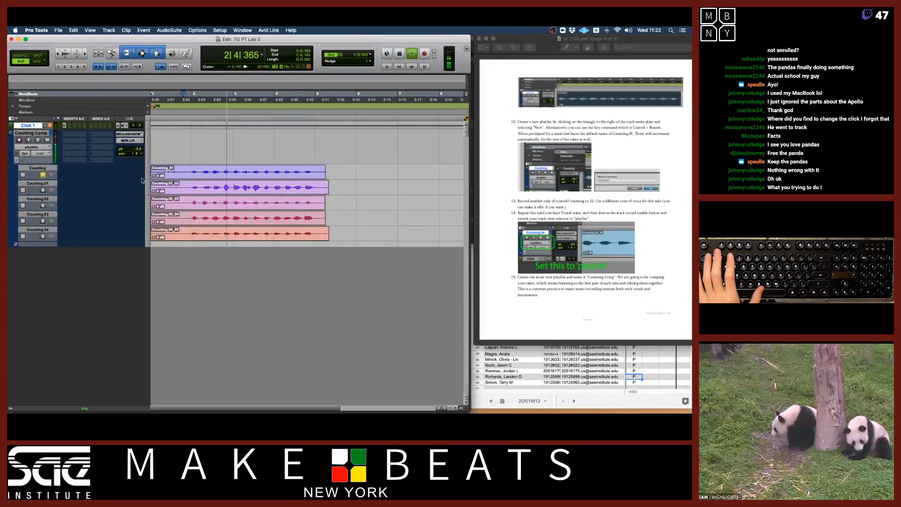
key(space)
Solo and audition the Counting.01 and Counting.02 comp lanes in turn from just before bar 2.
click(43, 191)
key(space)
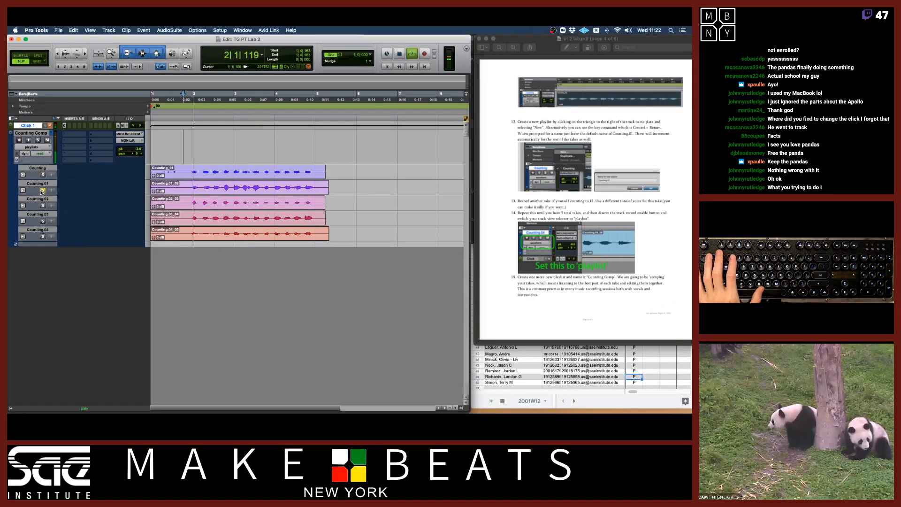
key(space)
click(43, 206)
key(space)
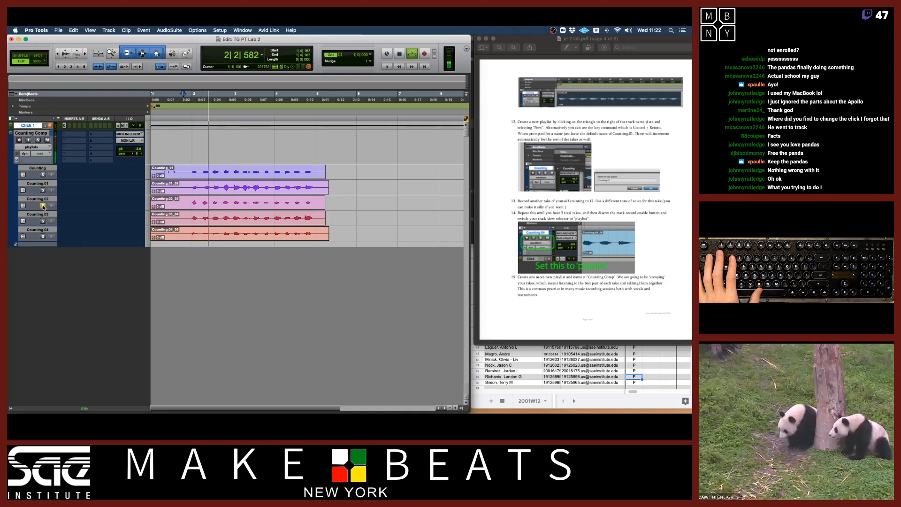
key(space)
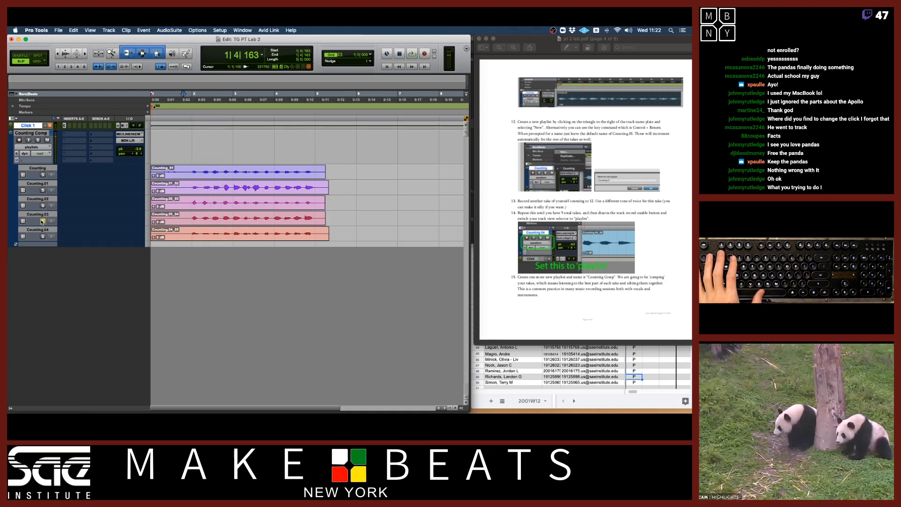
Solo and audition the Counting.03 and Counting.04 comp lanes in turn from just before bar 2.
click(42, 221)
key(space)
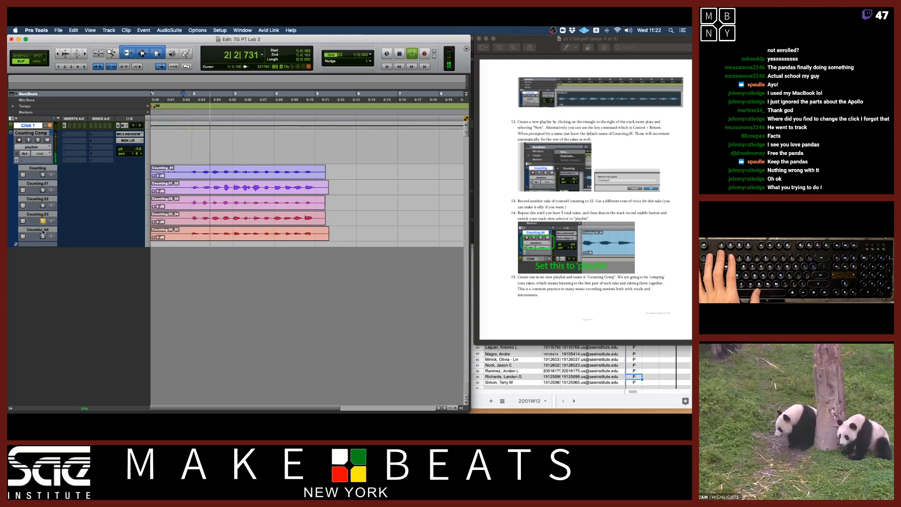
key(space)
click(42, 236)
key(space)
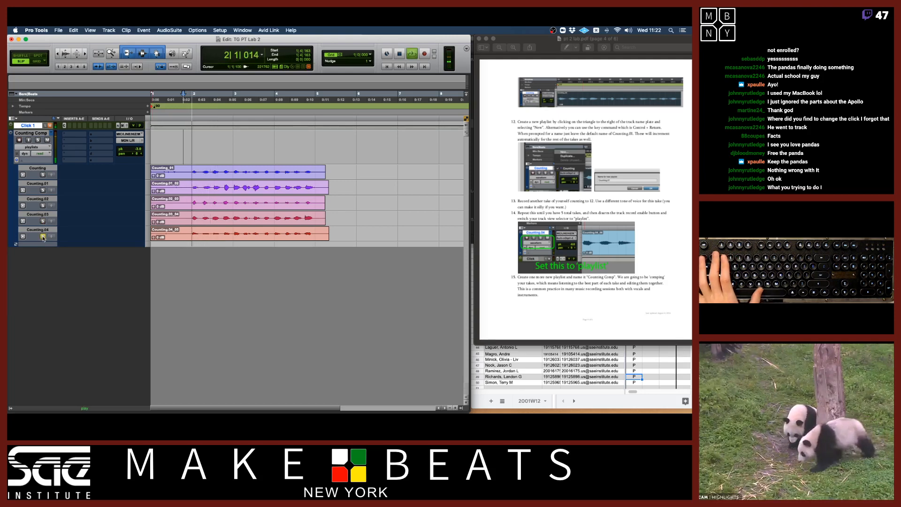
key(space)
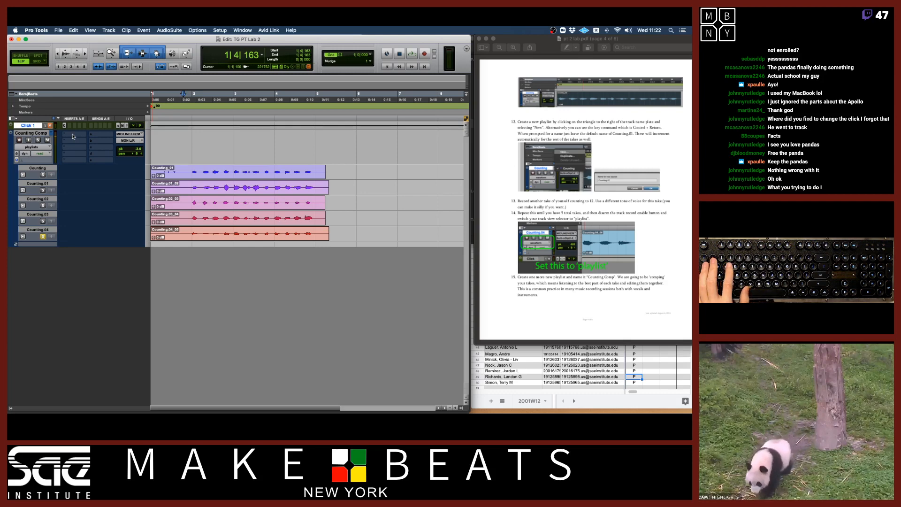
Switch to the lecture notes in Preview and advance to the page on effect plug-ins being applied to all playlists.
key(super+Tab)
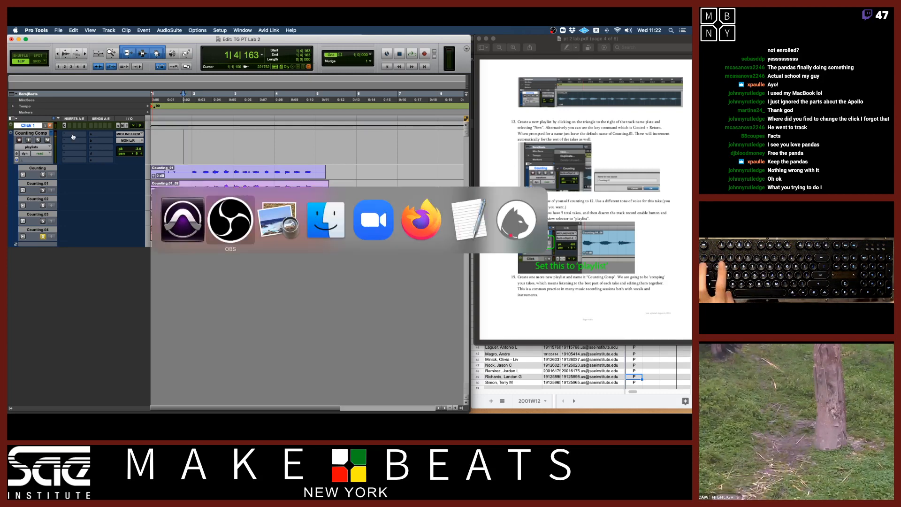
key(super+Tab)
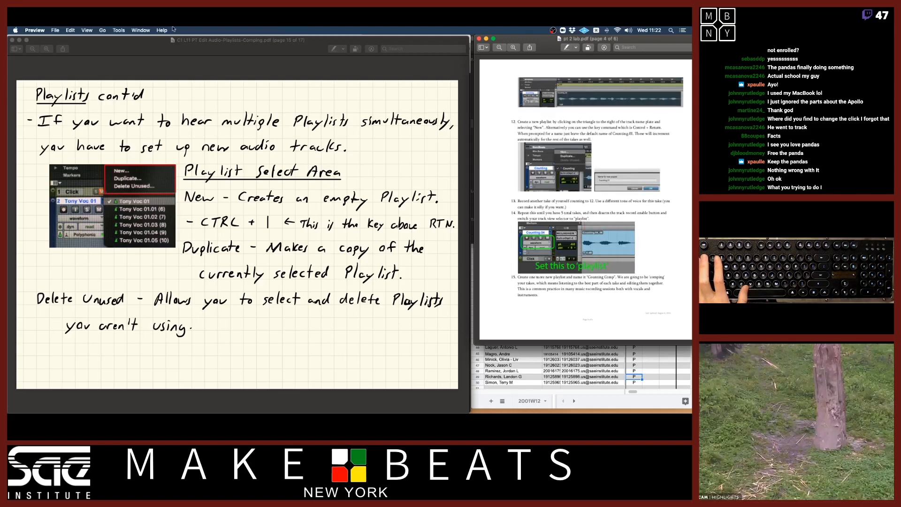
click(212, 52)
key(Right)
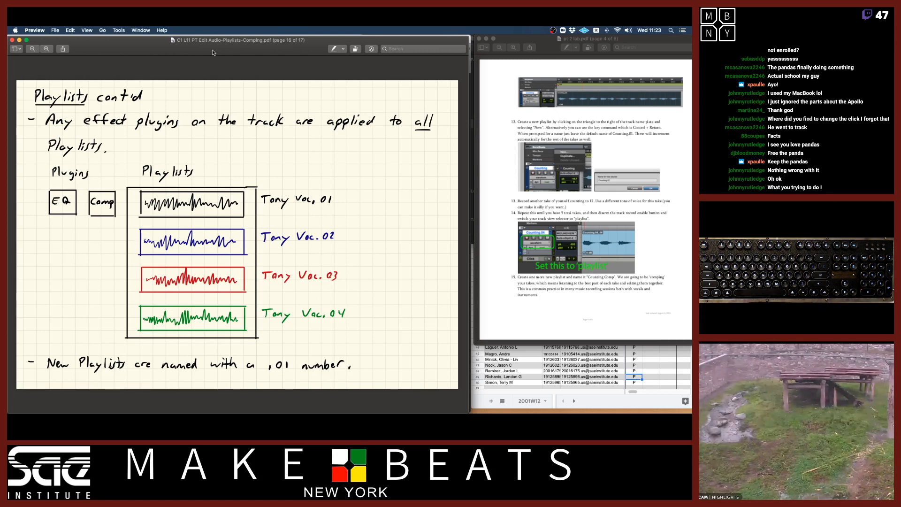
Return to Pro Tools and insert EQ3 1-Band (mono) on Counting Comp's first slot as a High-Pass filter at about 137.2 Hz.
key(super+Tab)
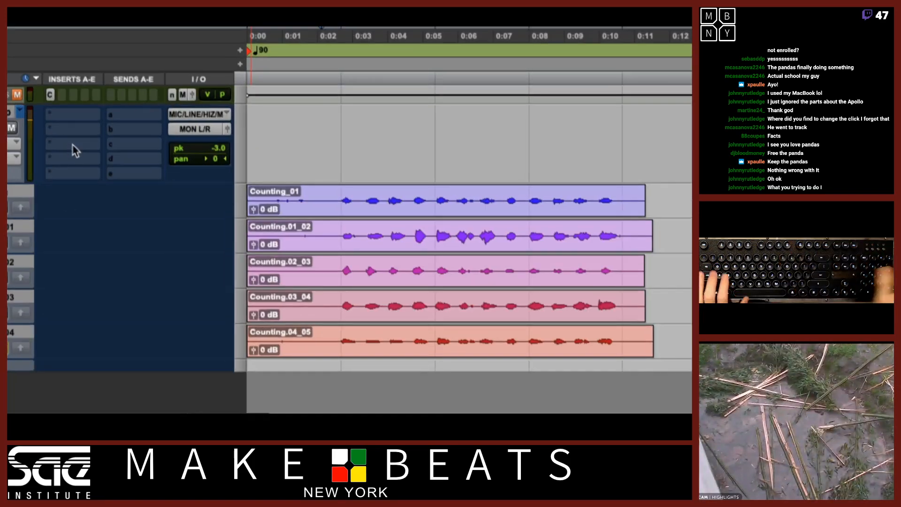
click(165, 117)
mouse_move(242, 115)
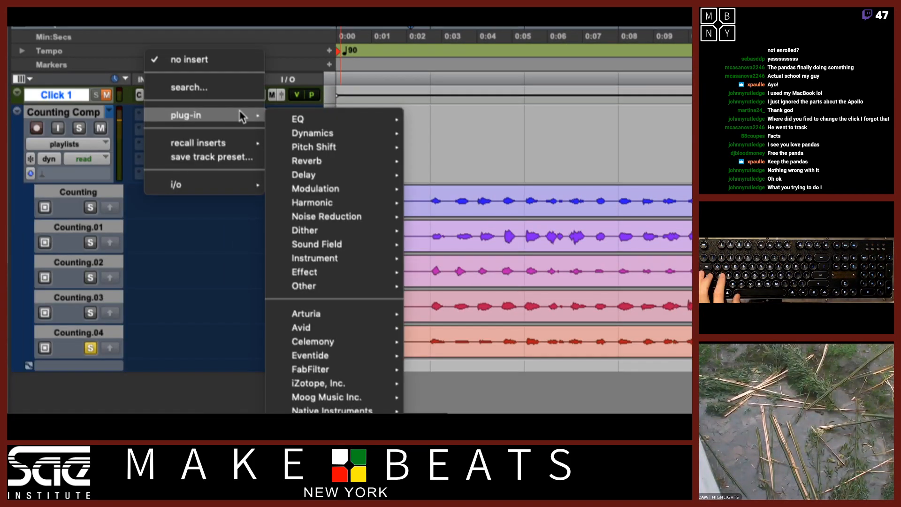
mouse_move(351, 119)
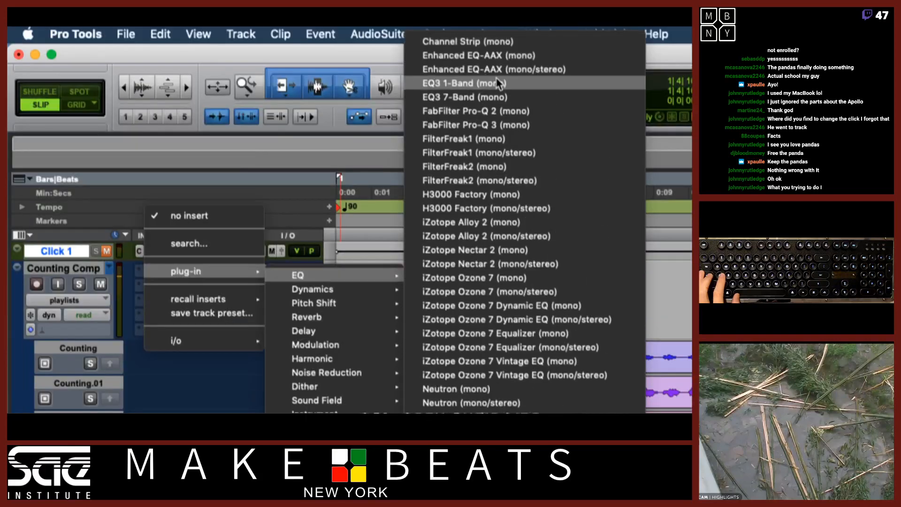
click(496, 81)
drag(530, 301, 379, 123)
click(321, 275)
drag(434, 242, 439, 287)
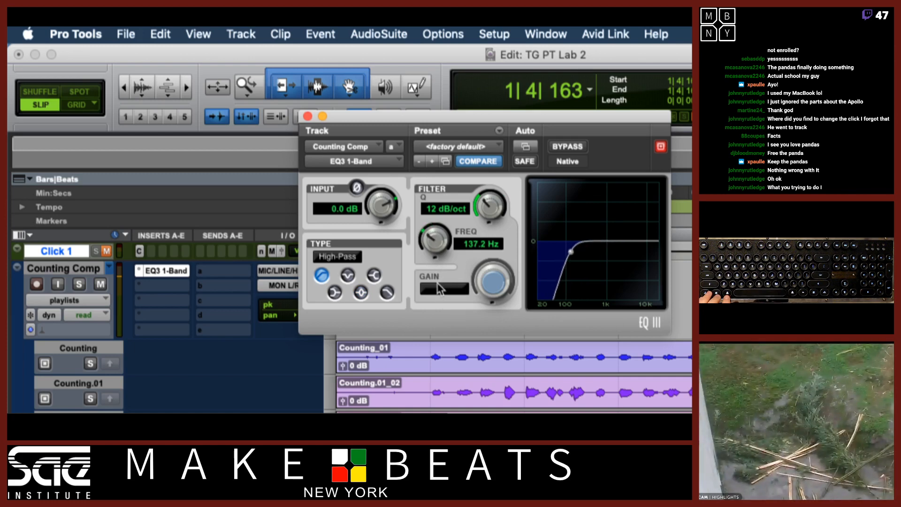
click(307, 116)
Insert the Dyn3 Compressor/Limiter (mono) on Counting Comp's second slot and load its Vocal Leveler preset.
click(169, 287)
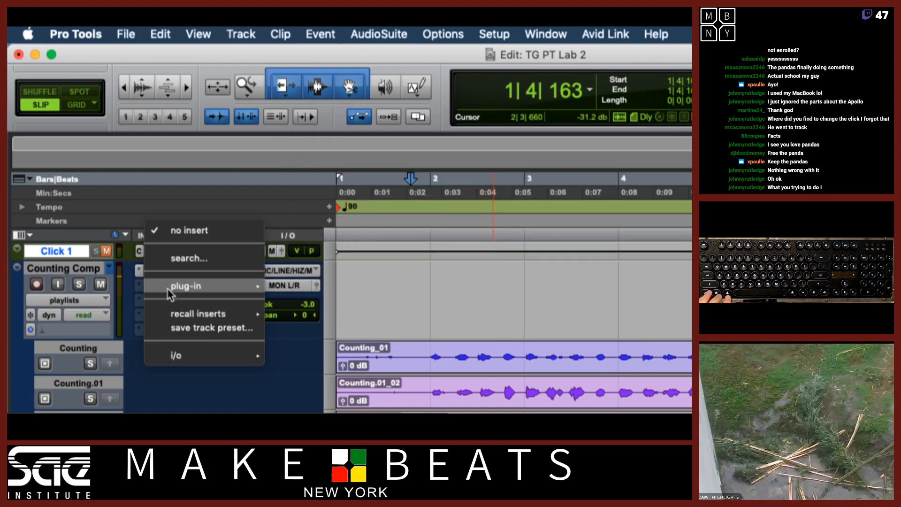
mouse_move(171, 288)
mouse_move(371, 289)
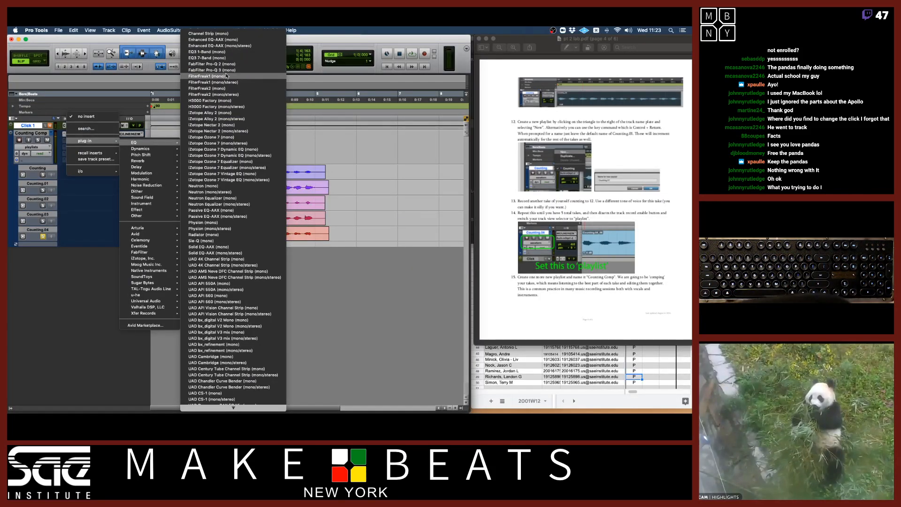
mouse_move(165, 149)
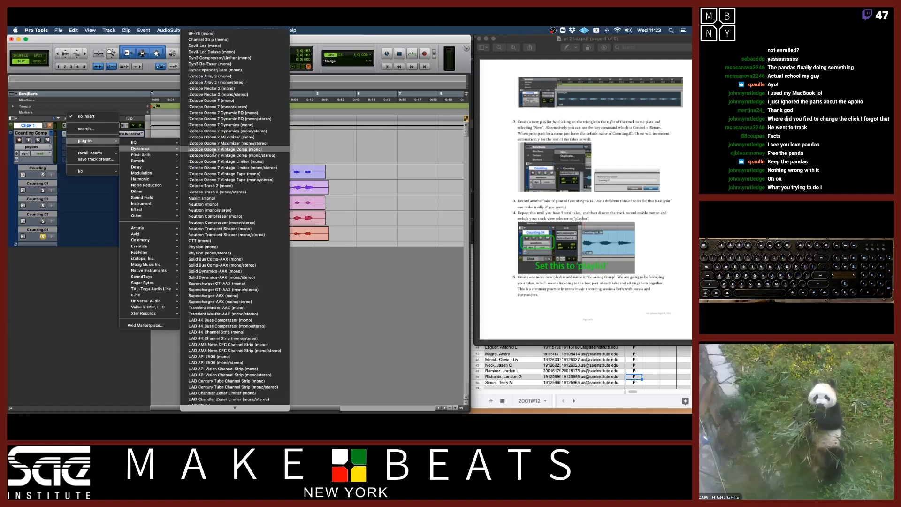
click(220, 57)
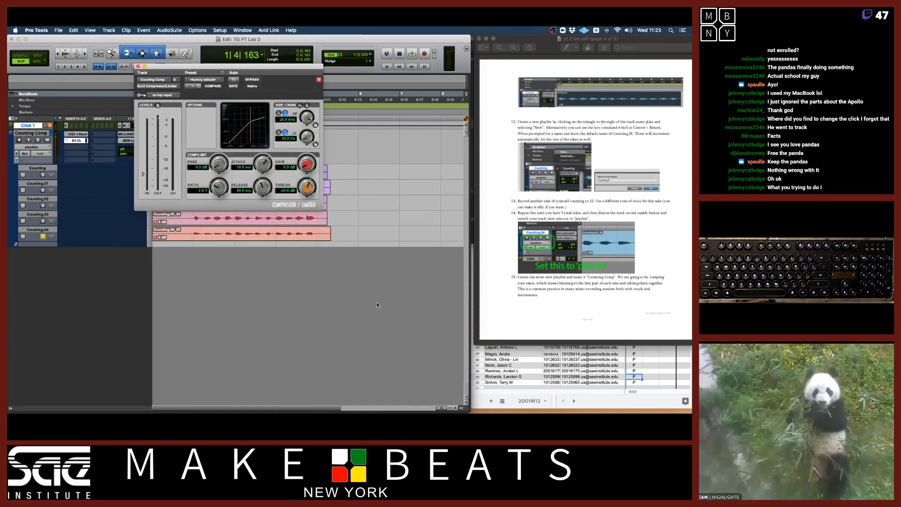
drag(219, 67, 289, 81)
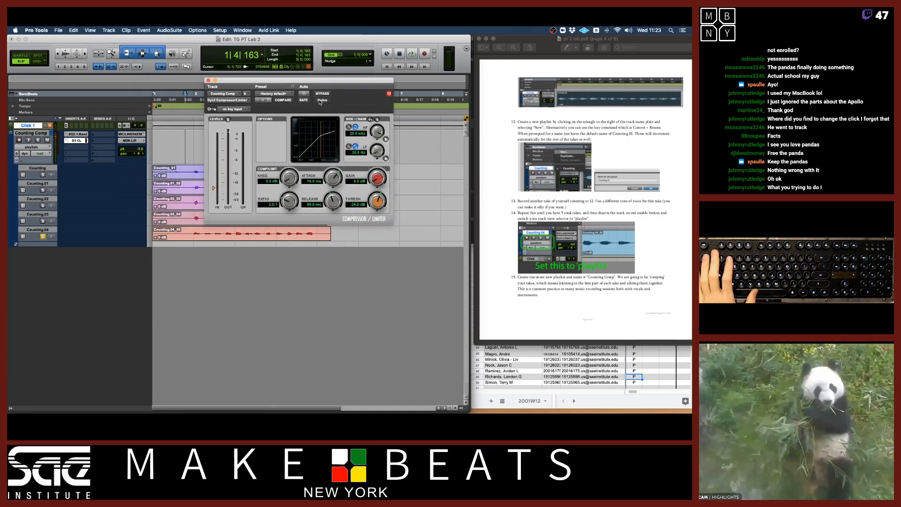
click(288, 97)
click(283, 99)
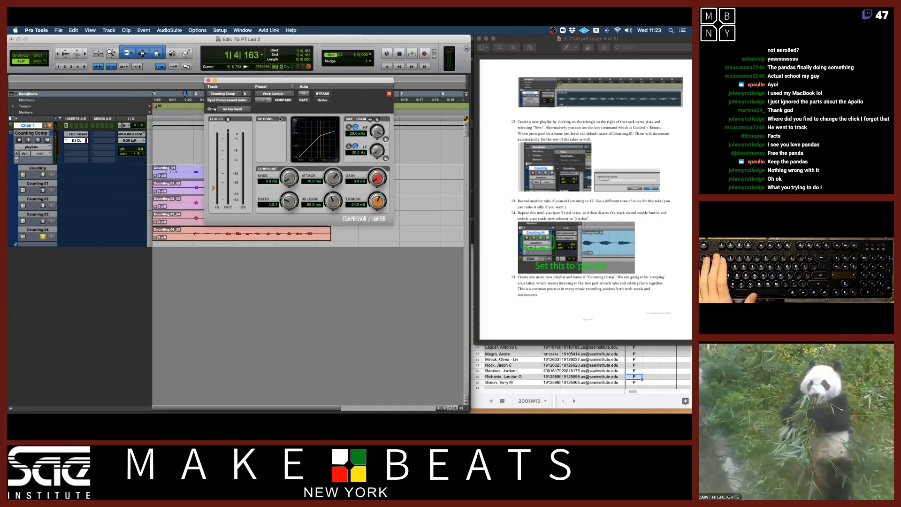
Play the soloed Counting.04 take and lower the compressor's threshold slightly while listening.
key(space)
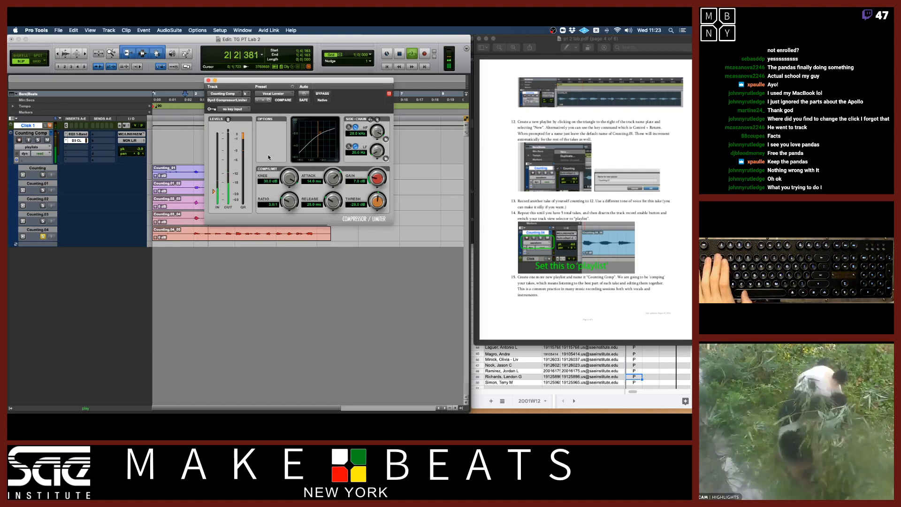
drag(213, 192, 214, 193)
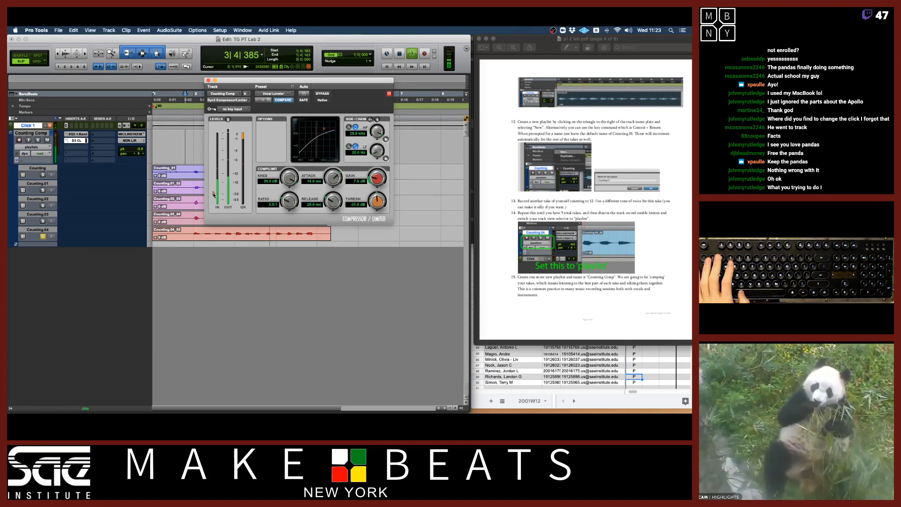
key(space)
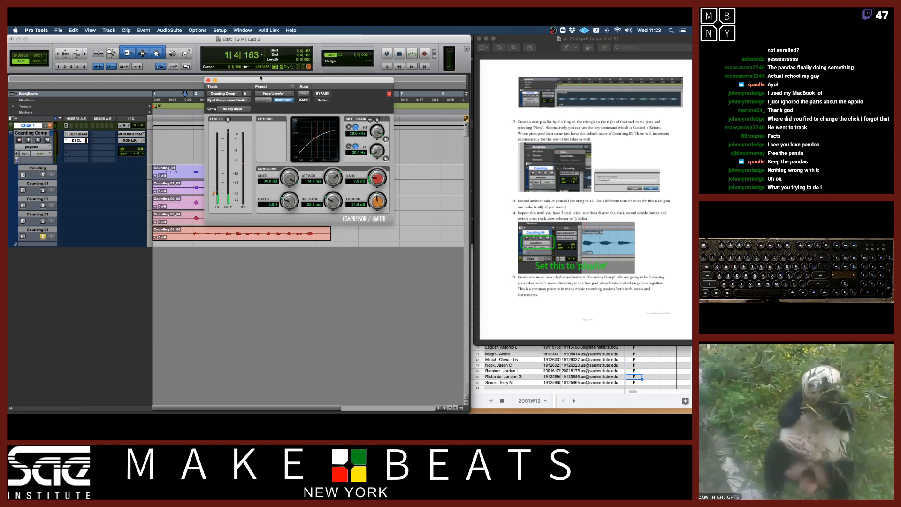
drag(255, 84, 277, 115)
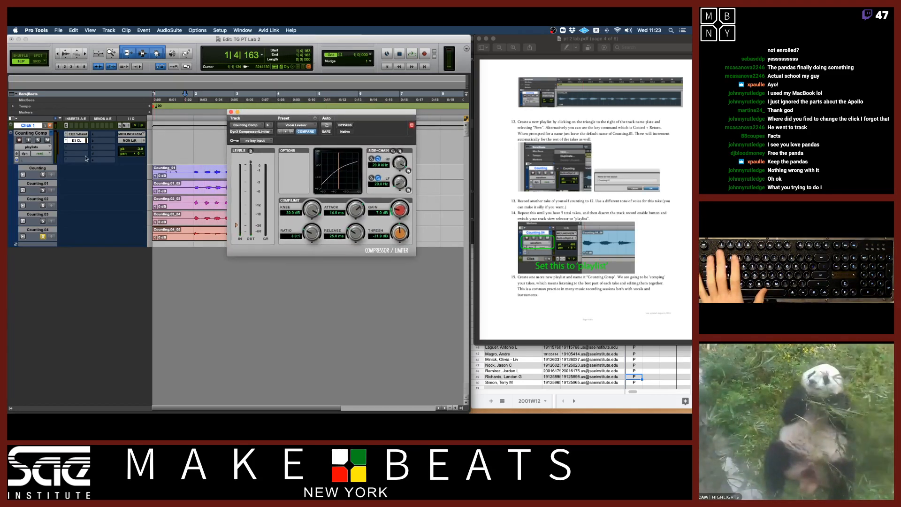
Insert the UAD Bermuda Triangle (mono) harmonic plug-in on Counting Comp's third slot.
click(81, 147)
click(53, 154)
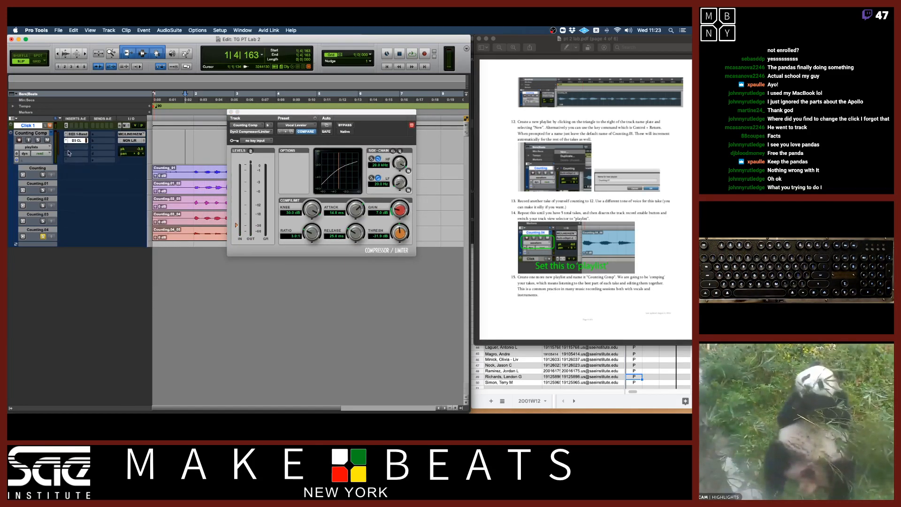
click(78, 148)
mouse_move(78, 147)
mouse_move(157, 163)
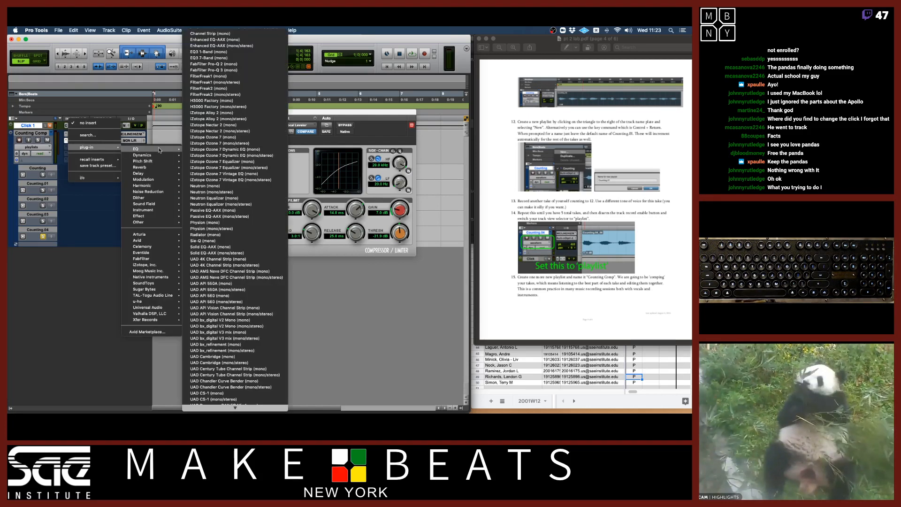
mouse_move(155, 188)
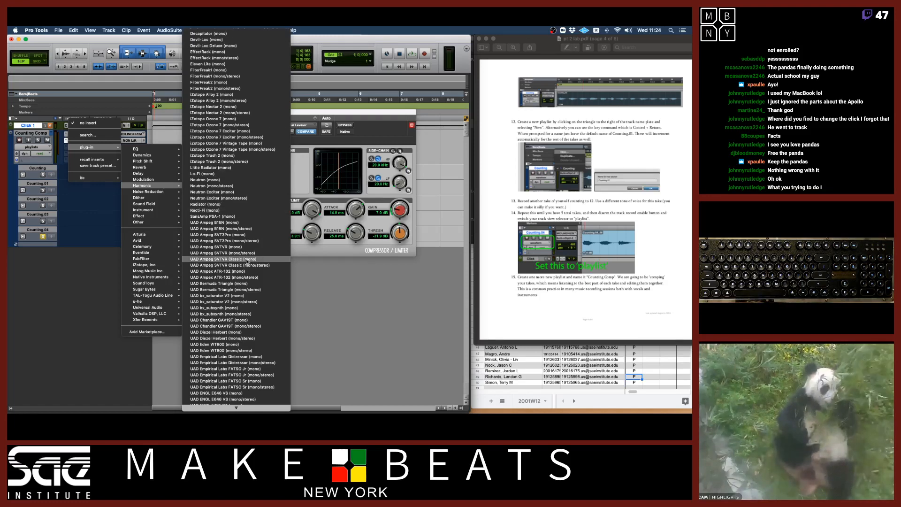
scroll(259, 297, down, 10)
scroll(260, 297, down, 8)
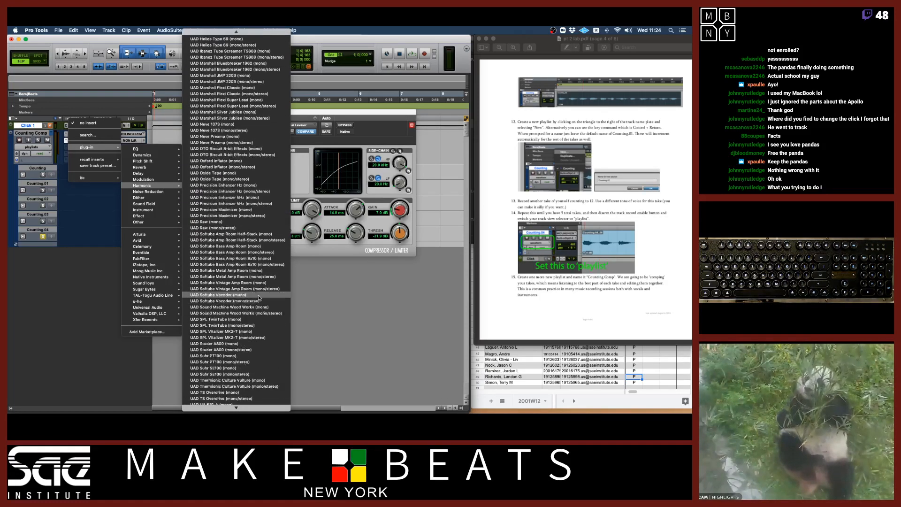
scroll(259, 297, up, 15)
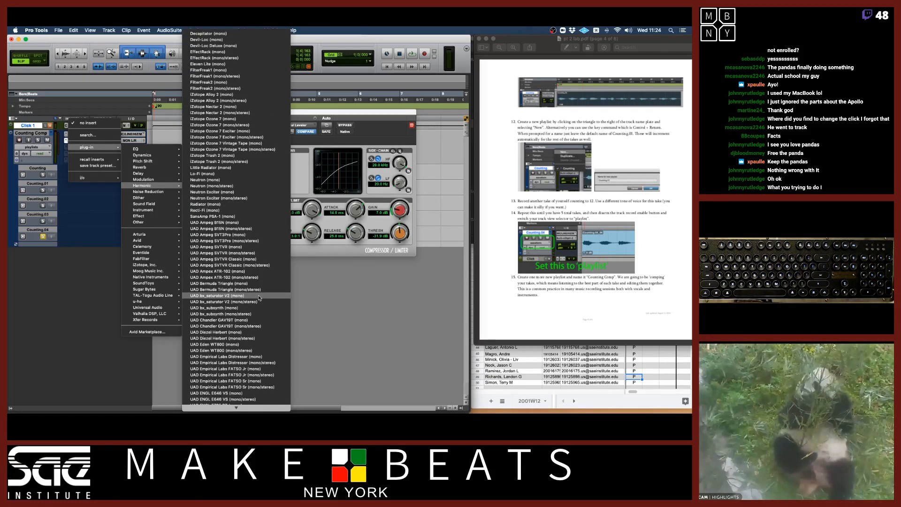
scroll(259, 297, down, 1)
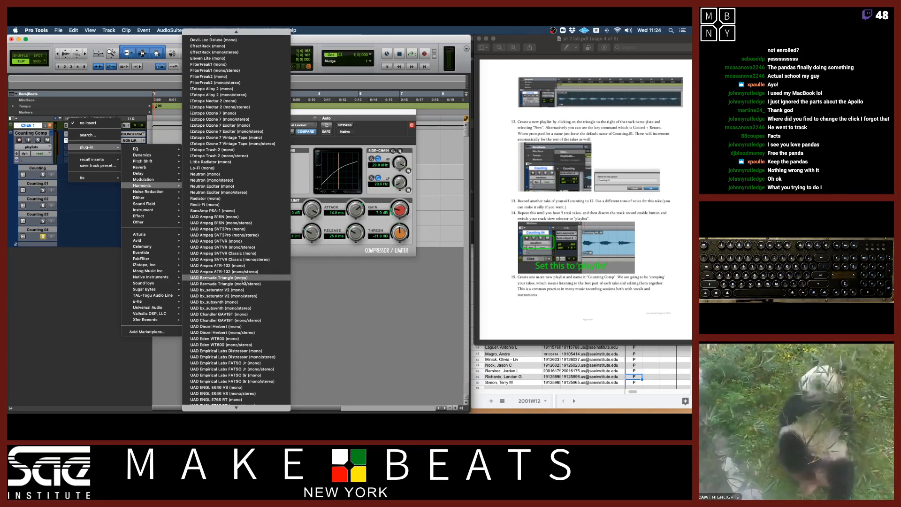
key(Escape)
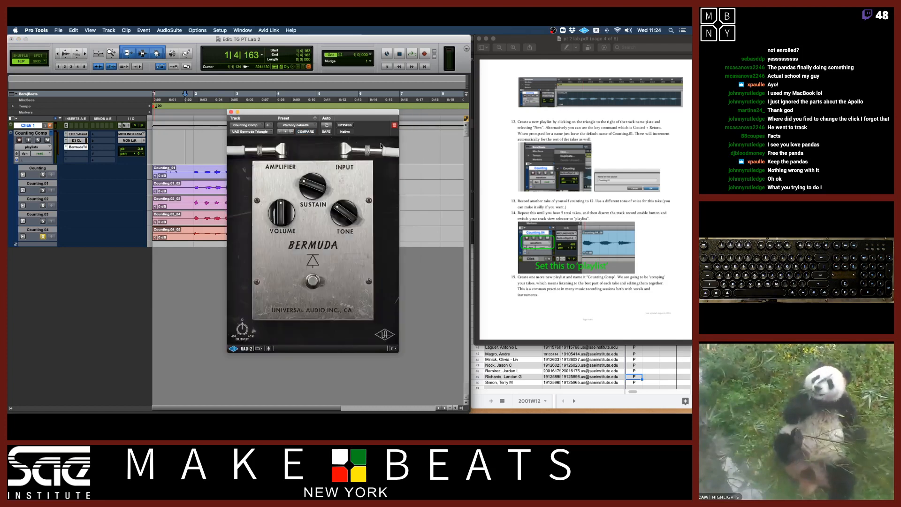
Play the soloed Counting.04 take while lowering Bermuda Triangle's volume and adjusting its sustain and tone.
drag(366, 115, 394, 123)
drag(322, 226, 309, 239)
key(space)
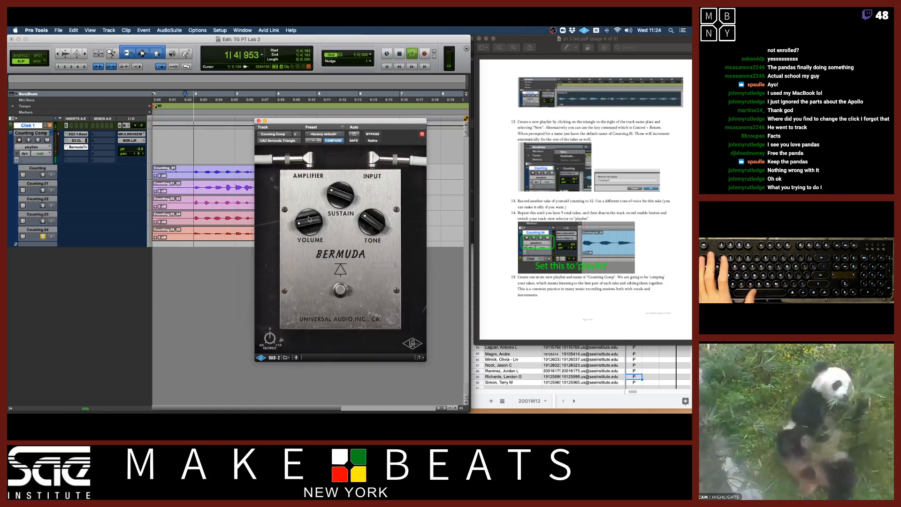
drag(369, 220, 346, 221)
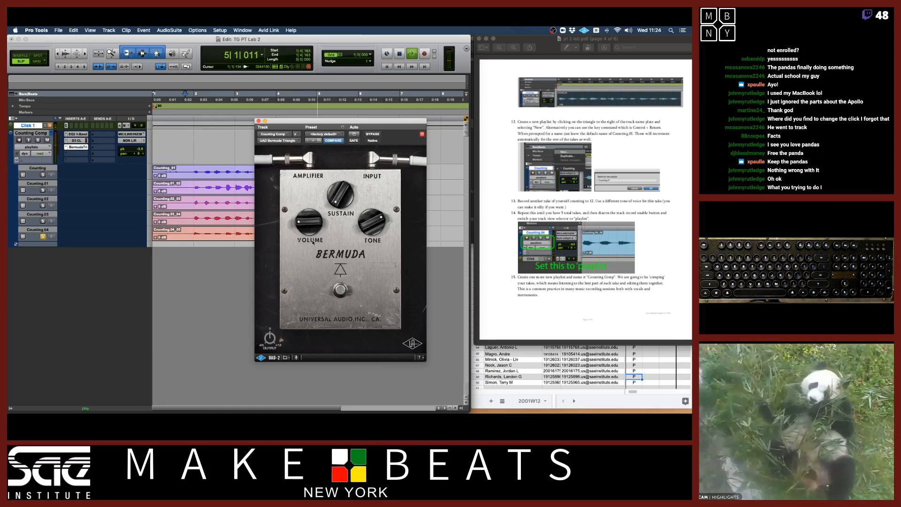
key(space)
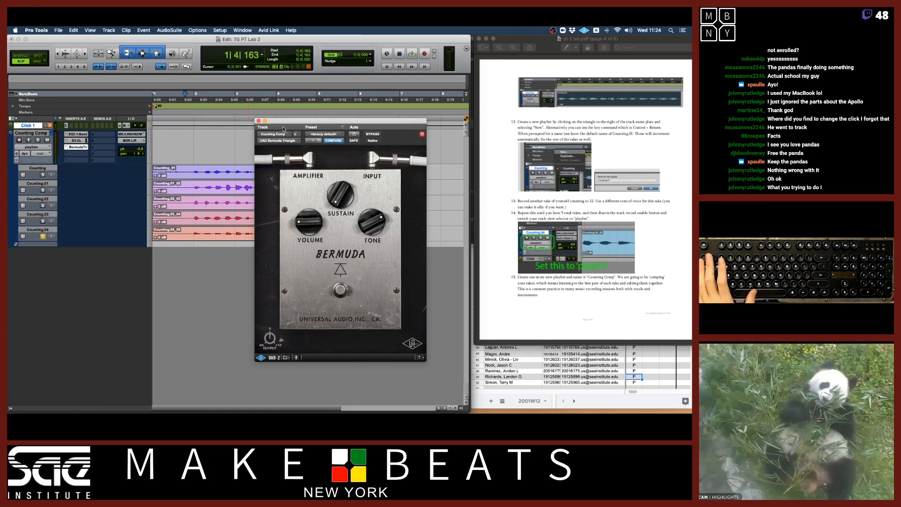
drag(282, 125, 302, 161)
Audition the Counting through Counting.03 lanes soloed in turn through the inserted effects, raising Bermuda Triangle's volume during the first.
click(43, 175)
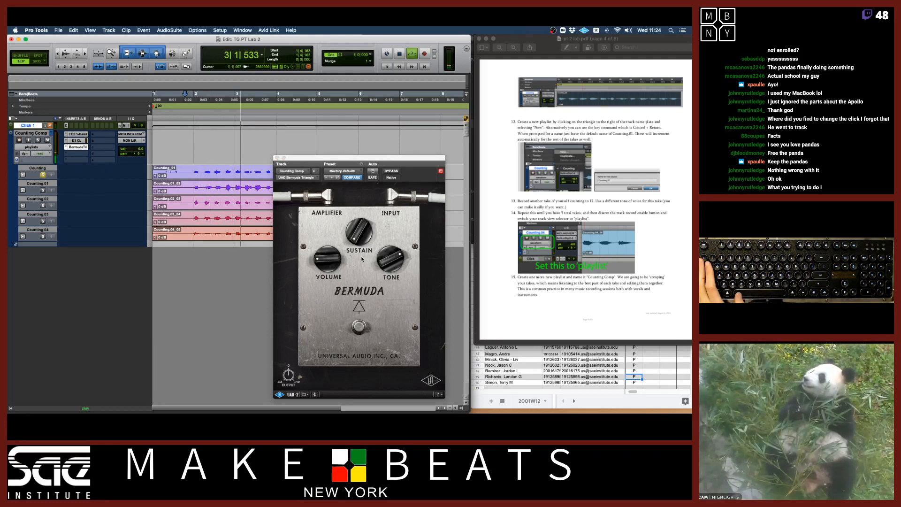
drag(329, 259, 330, 243)
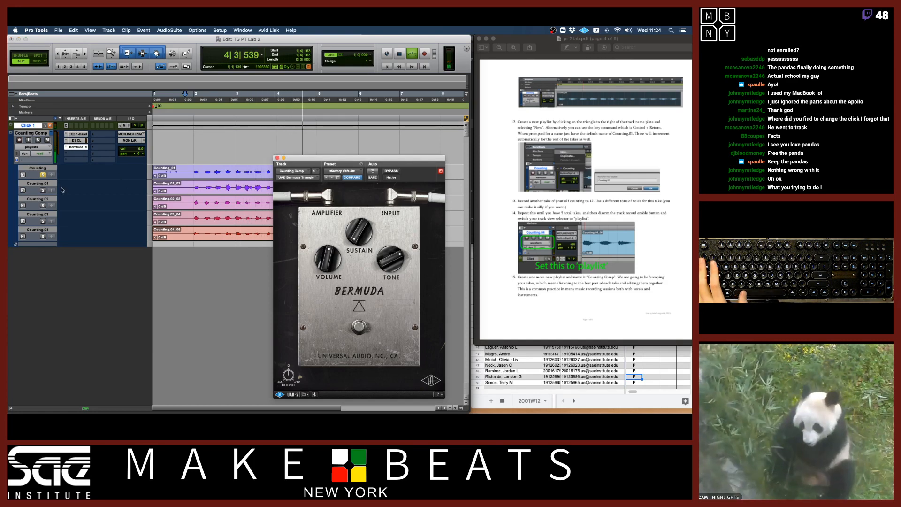
click(43, 190)
key(space)
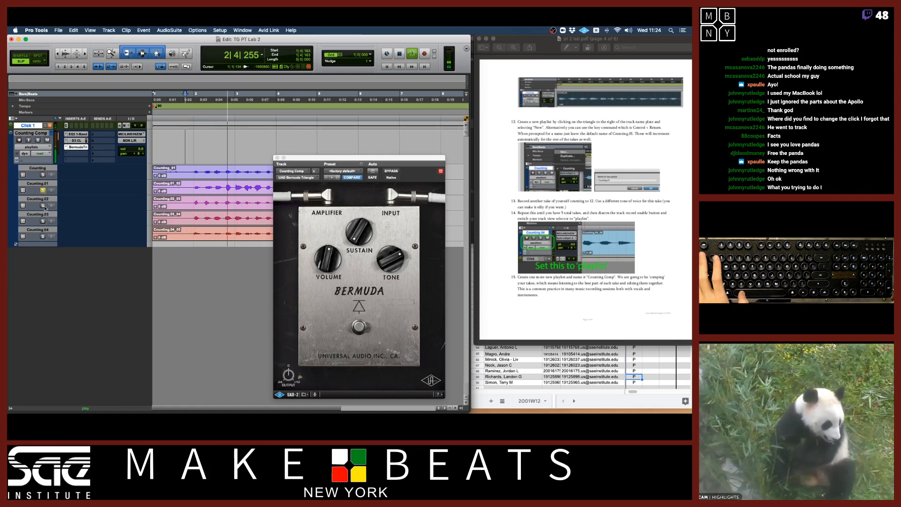
click(43, 207)
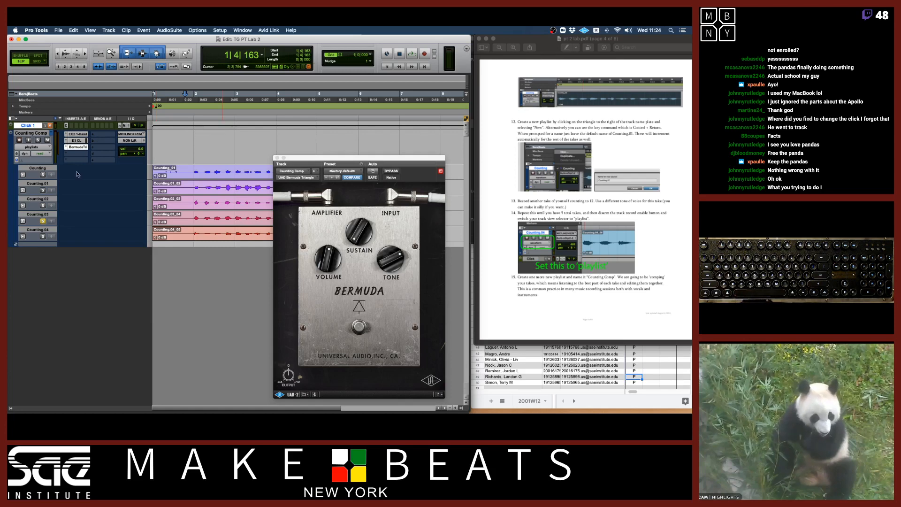
Remove Bermuda Triangle from Counting Comp's third insert slot.
click(68, 147)
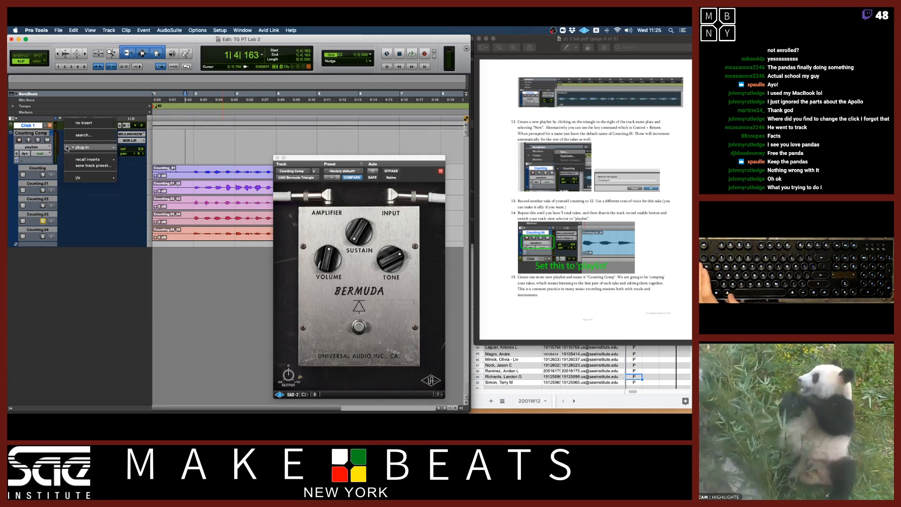
click(89, 124)
click(277, 158)
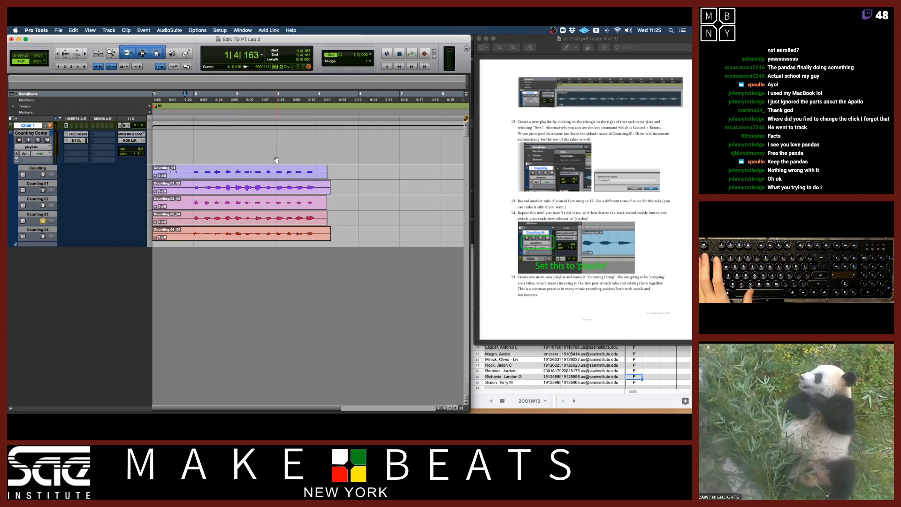
Insert the FabFilter Pro-Q 3 (mono) EQ plug-in on Counting Comp's third slot and reposition its window.
click(75, 150)
mouse_move(98, 147)
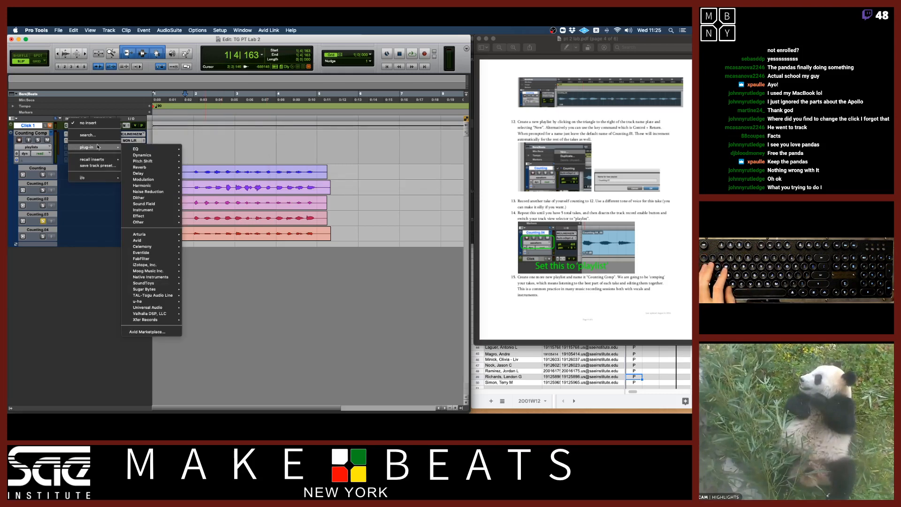
mouse_move(144, 151)
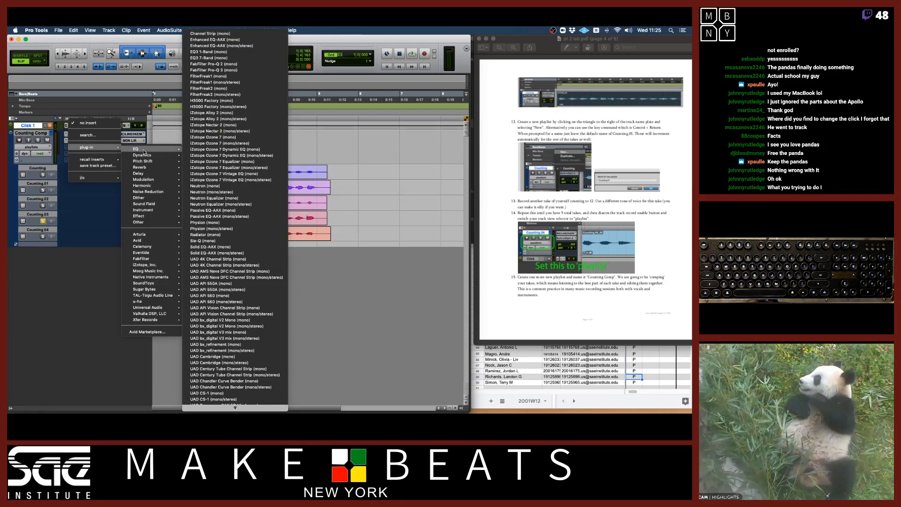
click(238, 70)
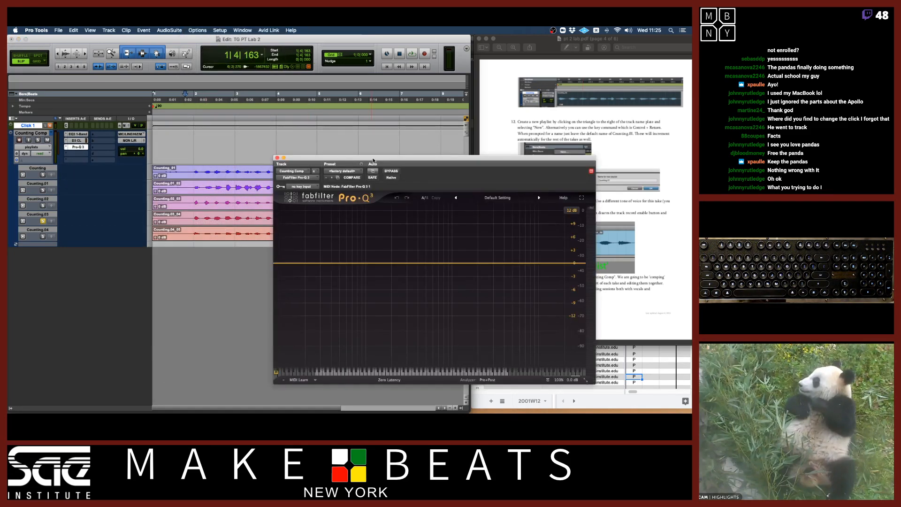
drag(374, 160, 298, 168)
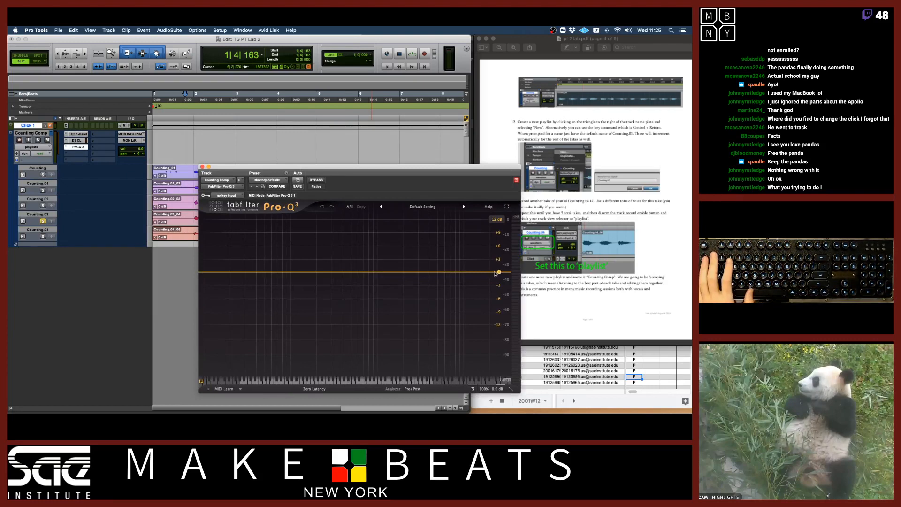
Add a high-shelf boost of about 2.2 dB near 6.7 kHz in Pro-Q 3, adjusting its Q.
drag(468, 272, 409, 266)
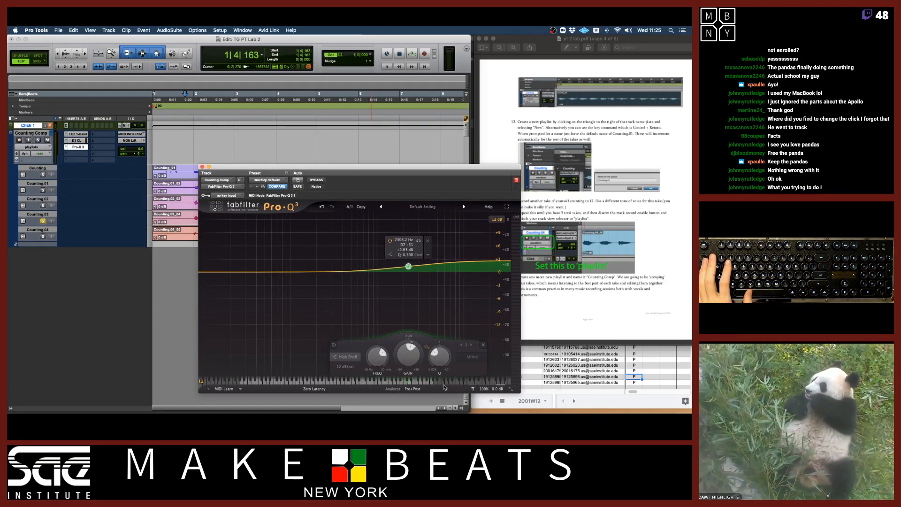
drag(440, 354, 440, 350)
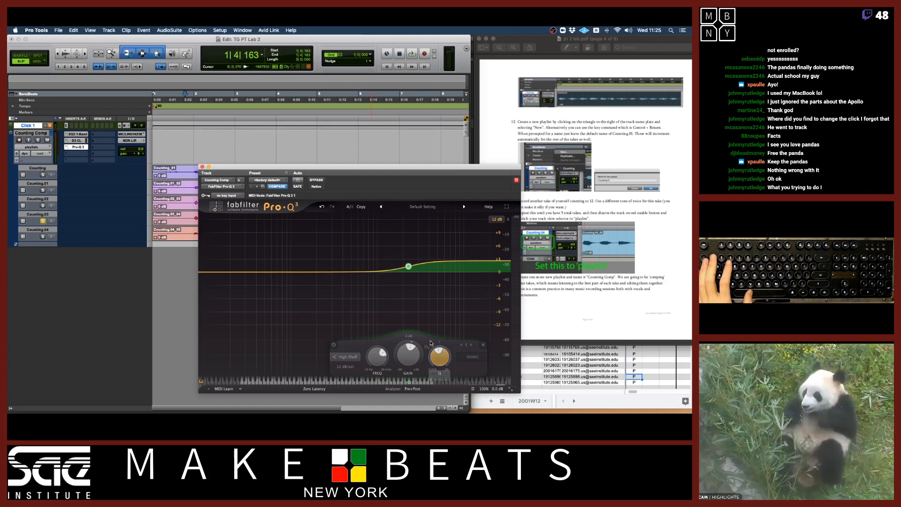
drag(411, 266, 451, 267)
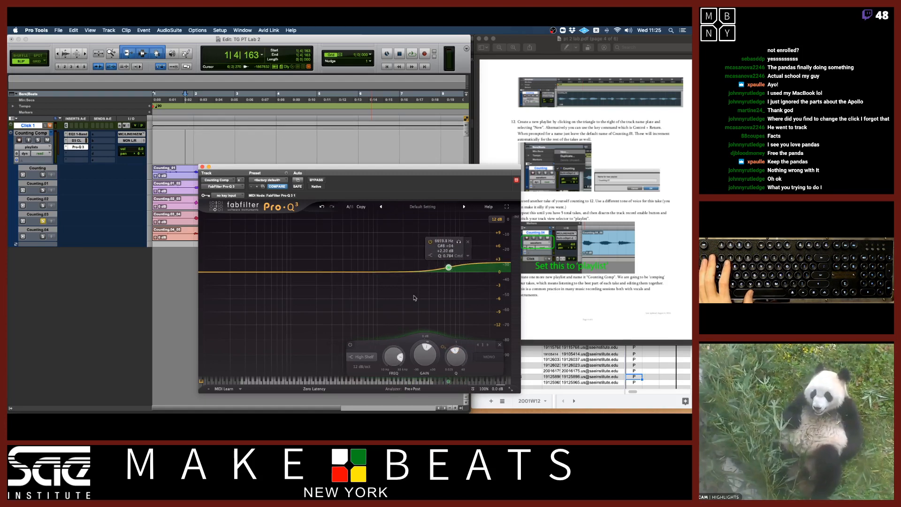
Play the soloed Counting.03 take while adding a boost near 580 Hz, a low-frequency cut and a cut of about 1.9 dB near 2.5 kHz.
key(space)
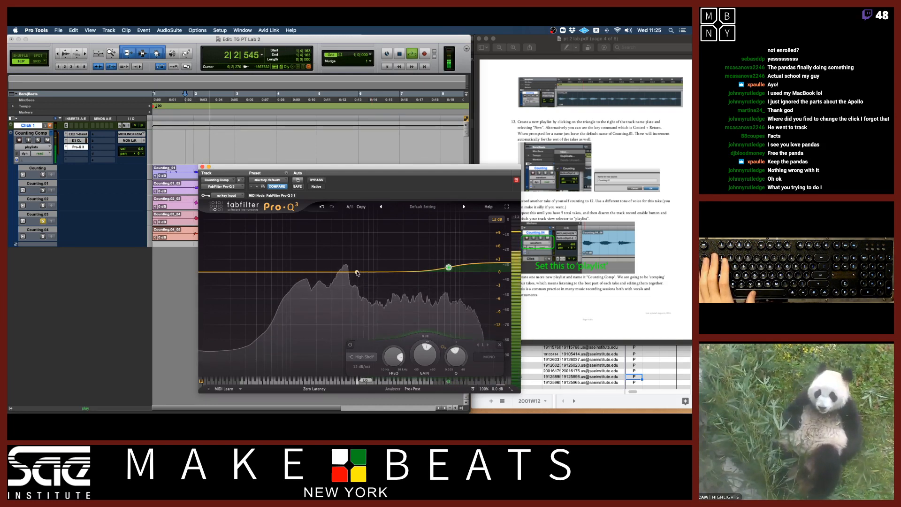
drag(357, 272, 357, 256)
drag(307, 271, 308, 283)
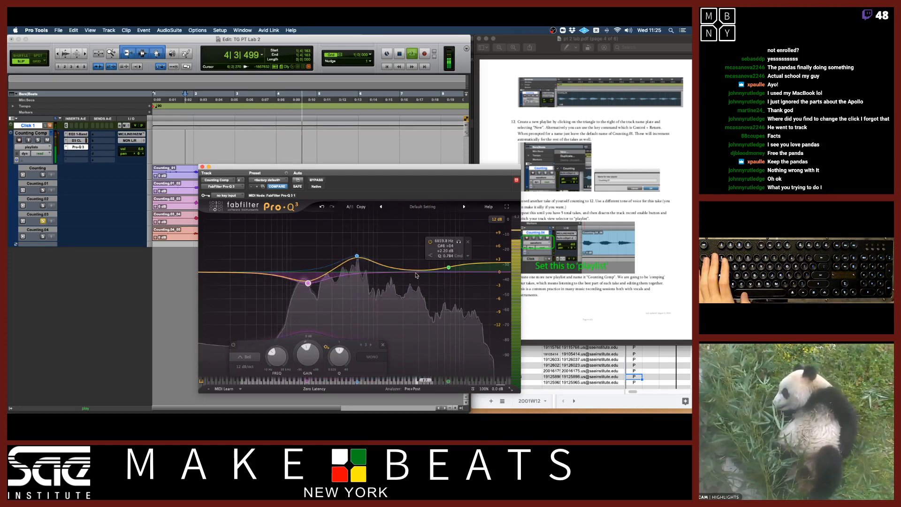
drag(414, 276, 413, 281)
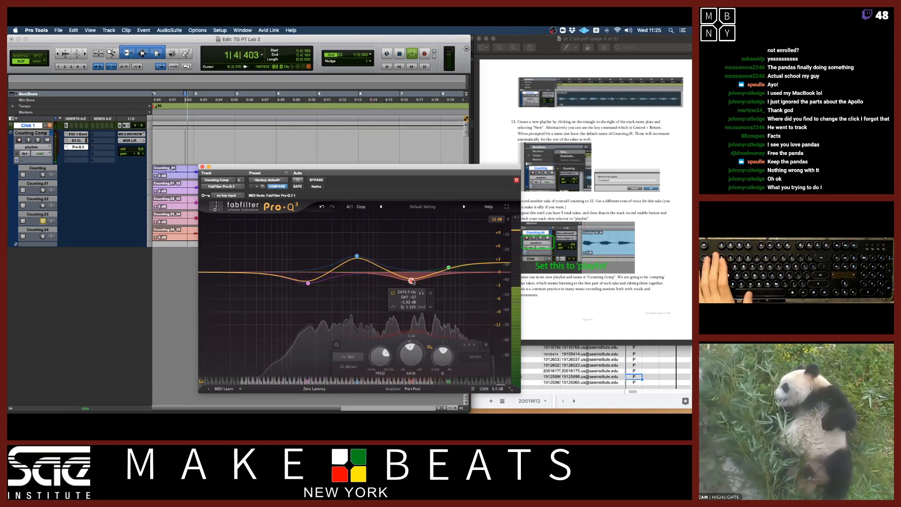
Audition the Counting.02, Counting.01 and Counting lanes soloed in turn through Pro-Q 3, and stop playback.
click(43, 206)
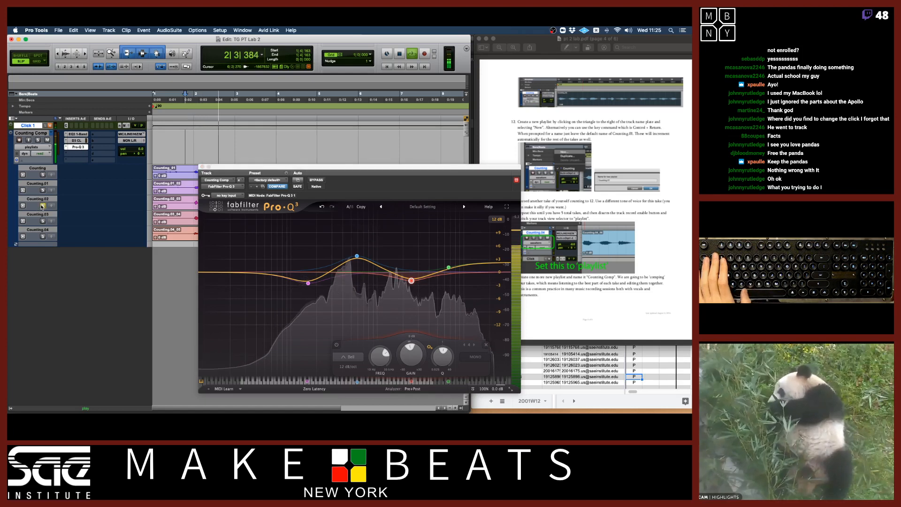
click(42, 190)
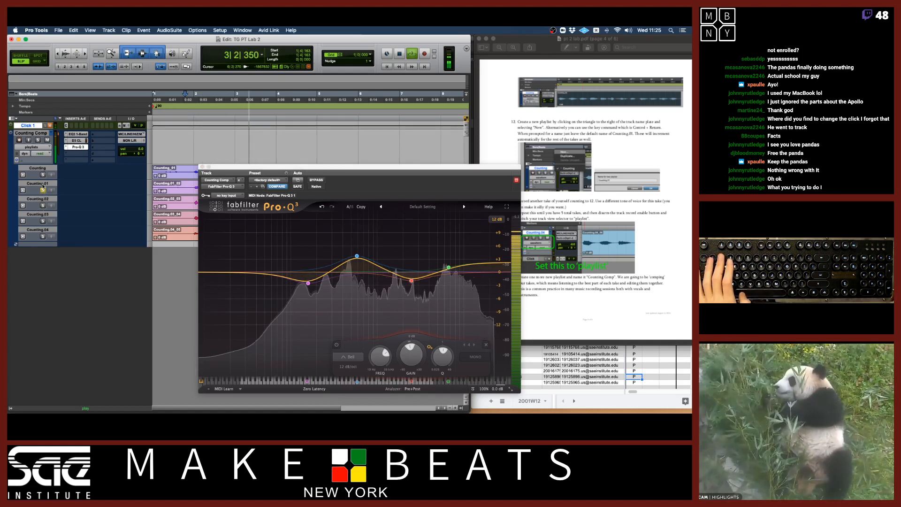
click(42, 174)
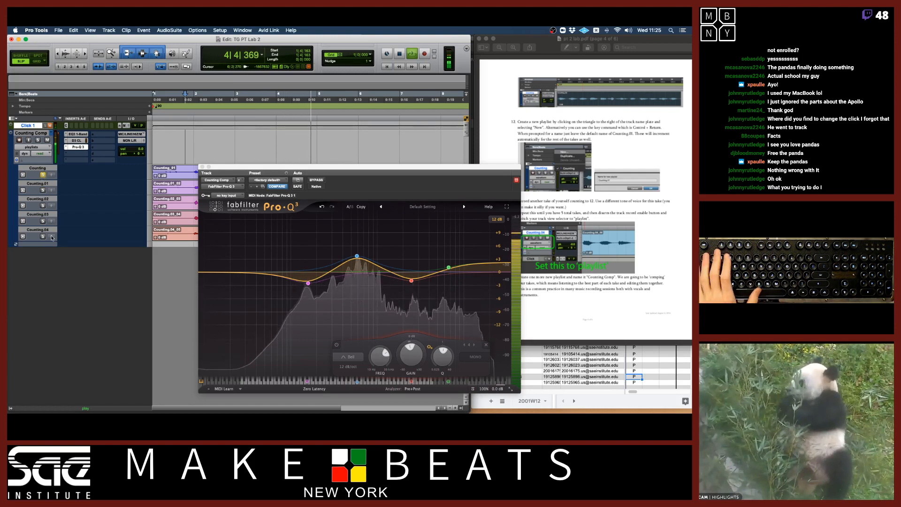
key(space)
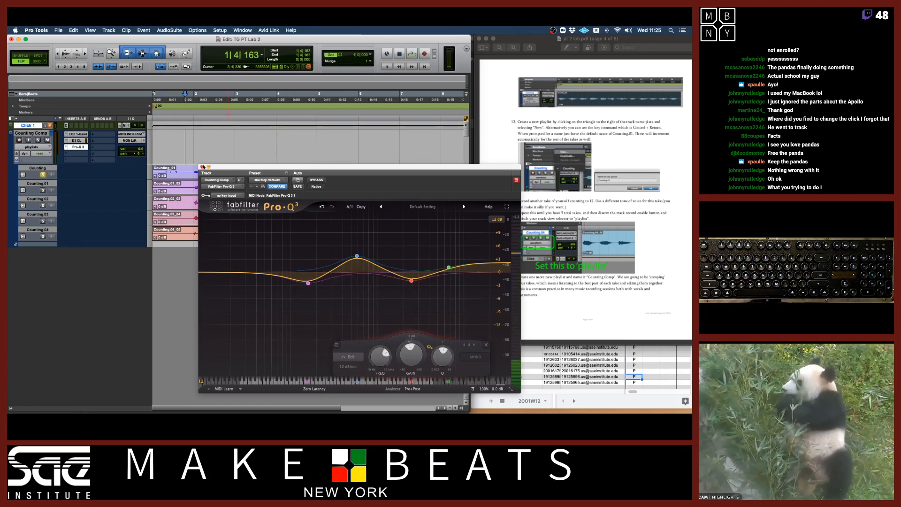
Lower the gain of Pro-Q 3's bell boost near 580 Hz.
click(200, 167)
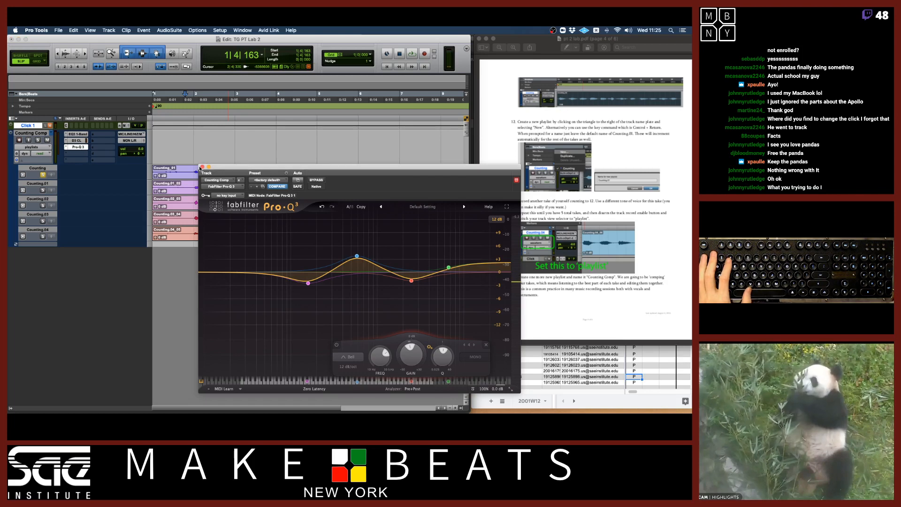
drag(238, 168, 224, 135)
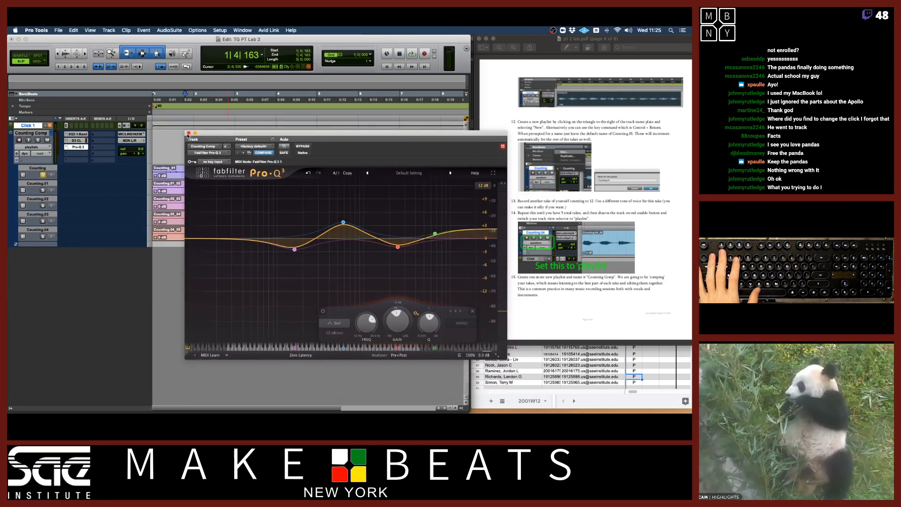
click(343, 225)
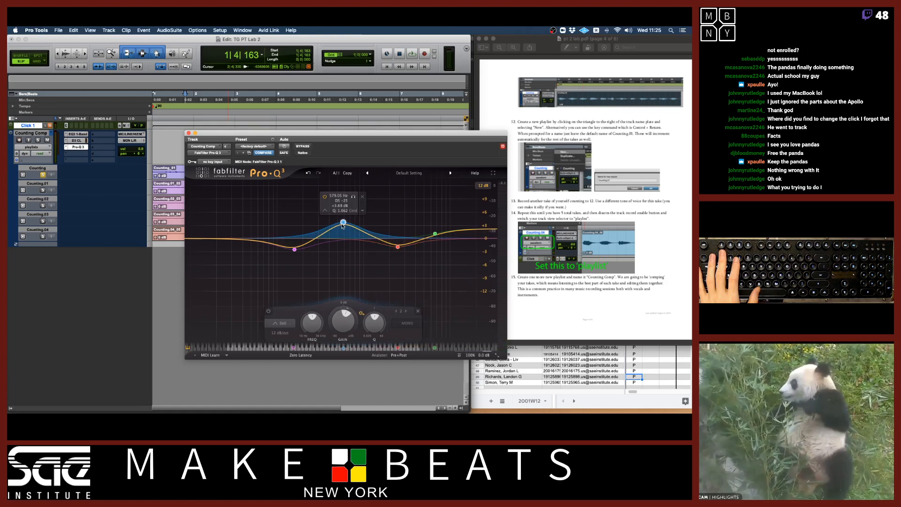
drag(343, 323, 341, 335)
Give Pro-Q 3's high shelf a steeper slope, raise its Q, trim its gain, and close the plug-in window.
click(435, 234)
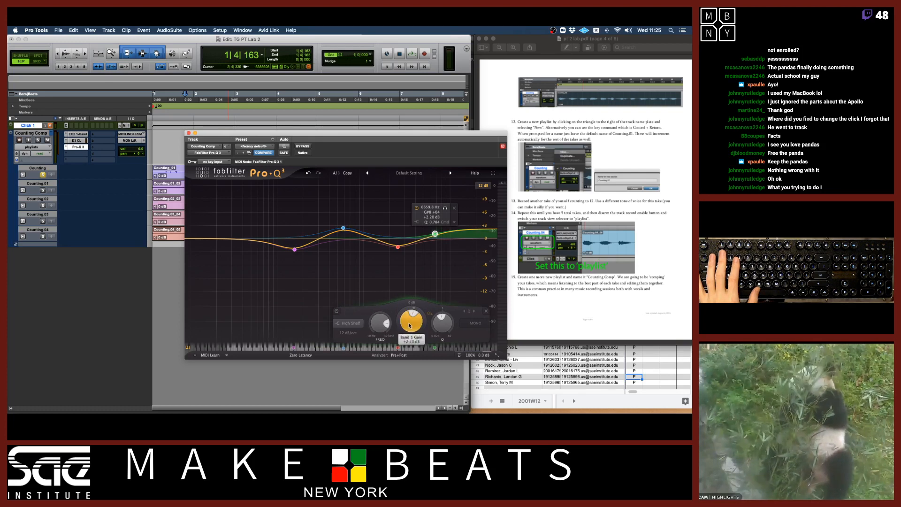
click(347, 332)
click(358, 369)
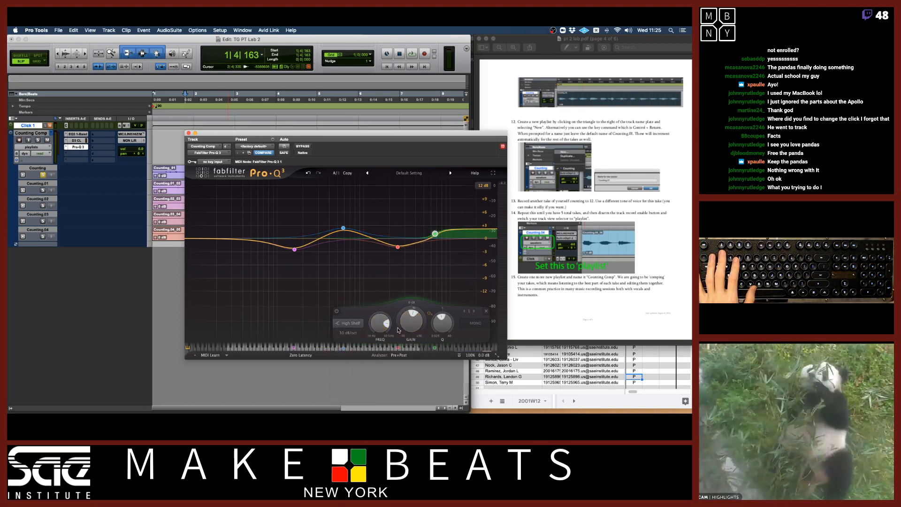
mouse_move(444, 329)
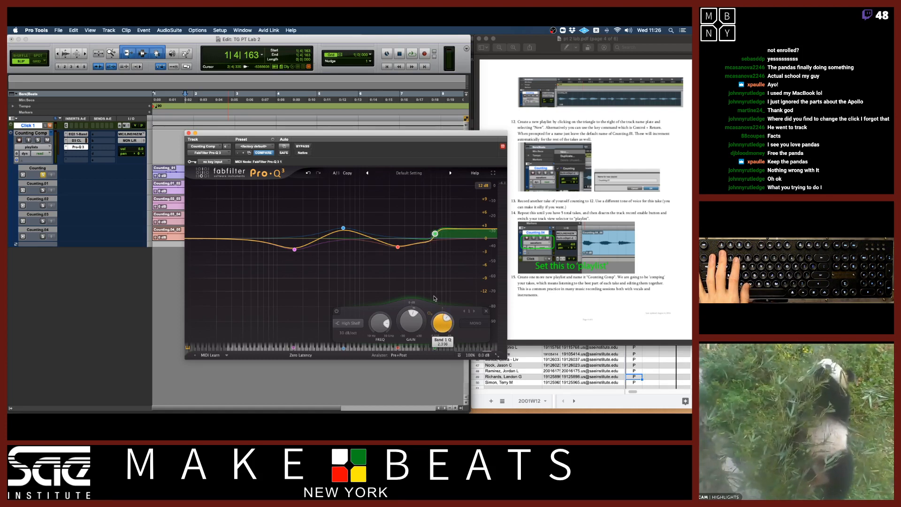
mouse_move(413, 328)
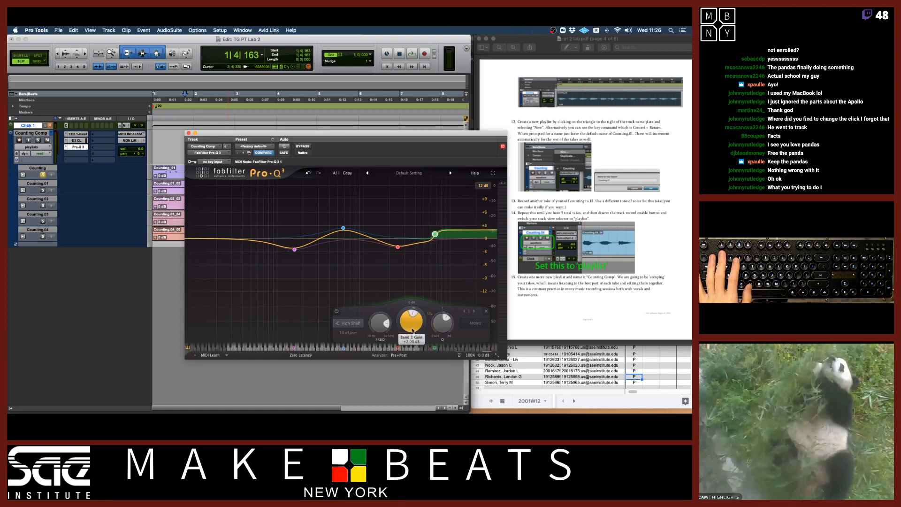
click(188, 133)
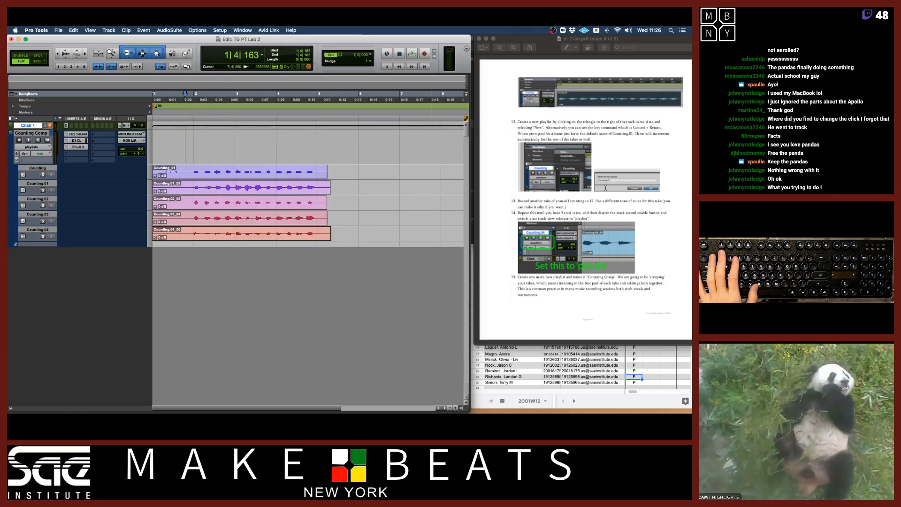
Review the lab handout's auditioning, comping and crossfade instructions, and switch to Preview to review the Playlists and Comping Playlists notes.
scroll(592, 191, down, 3)
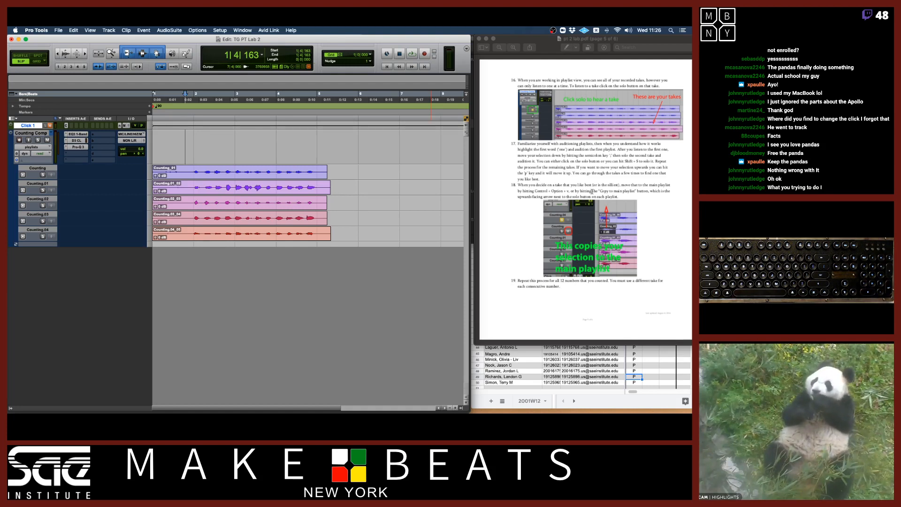
scroll(629, 207, down, 5)
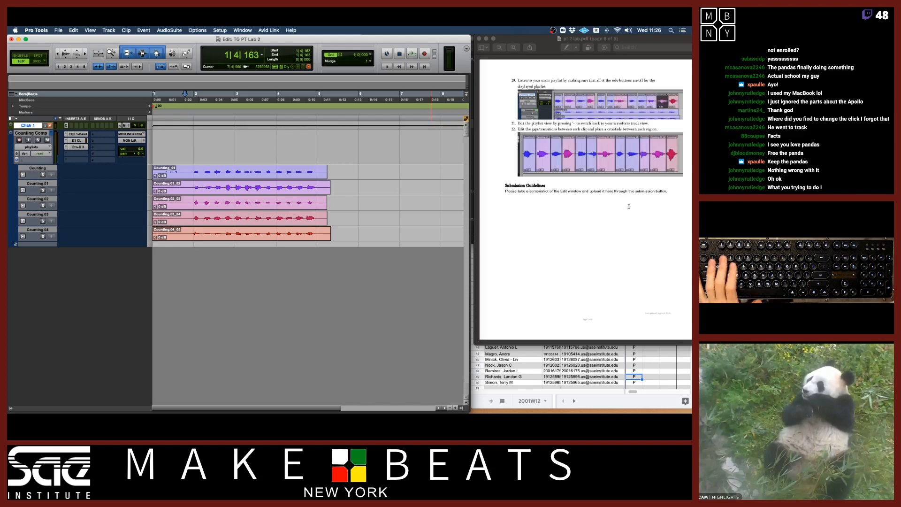
scroll(629, 206, up, 5)
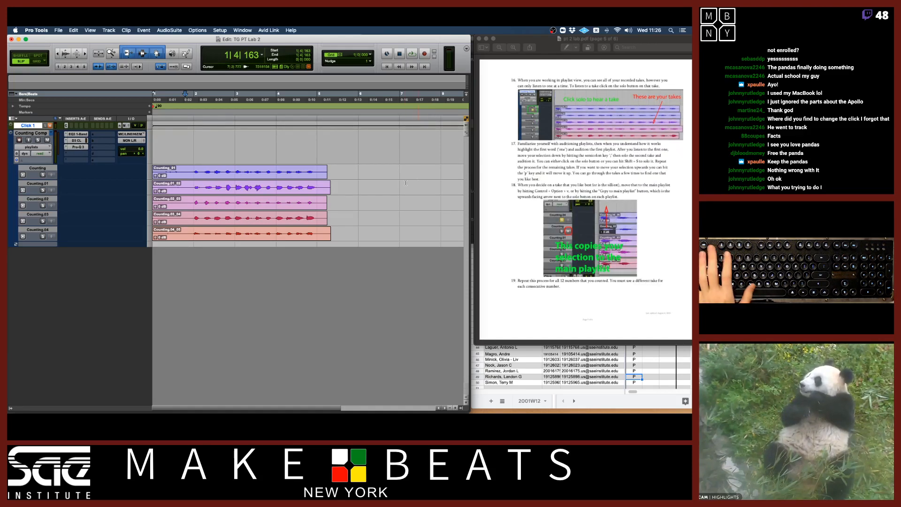
key(super+Tab)
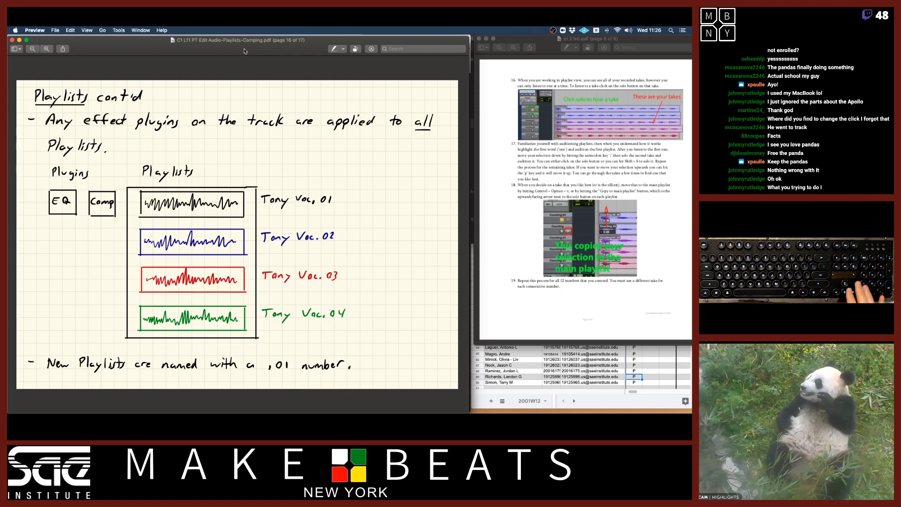
key(Down)
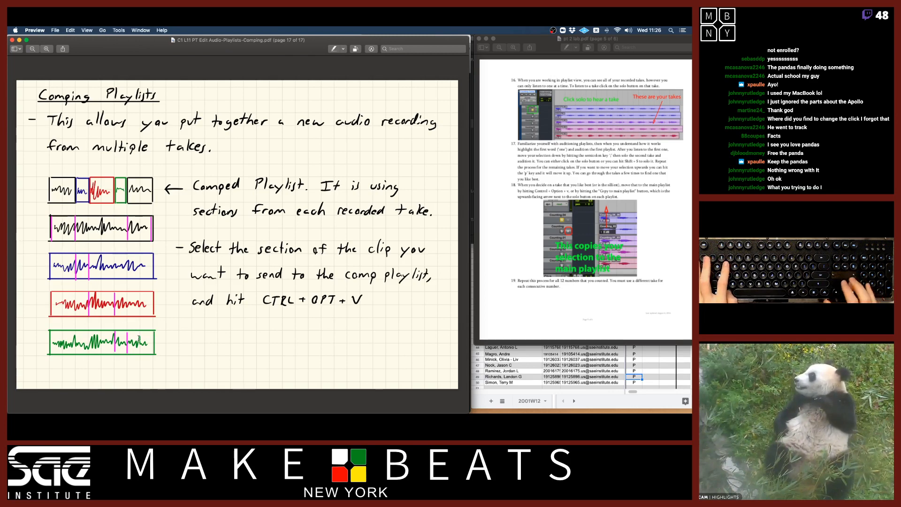
key(Left)
key(Left)
key(Left)
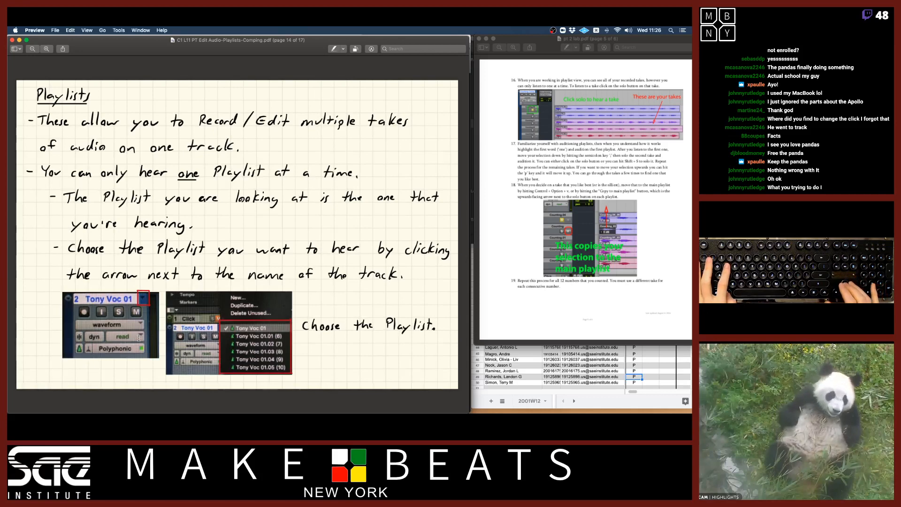
key(Left)
key(Right)
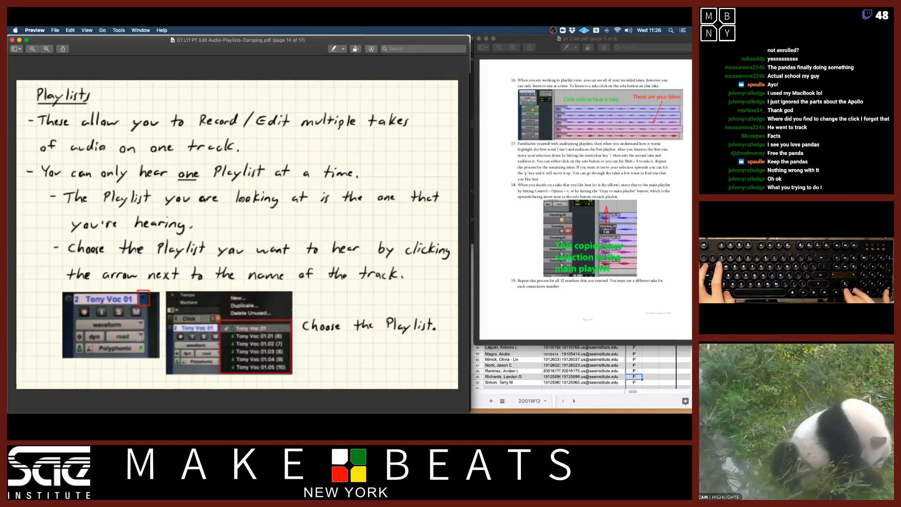
Switch back to Pro Tools, enlarge the height of all tracks, and zoom in horizontally on the spoken numbers in the Counting takes.
key(super+Tab)
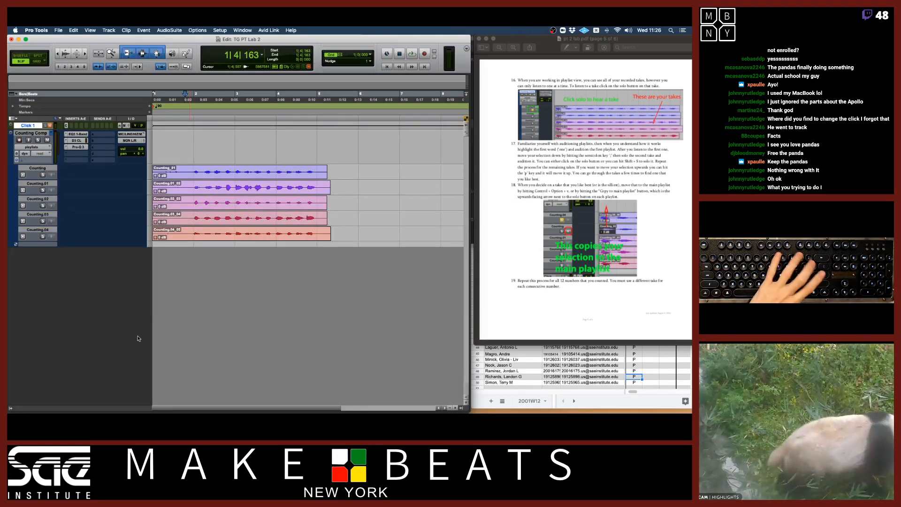
key(super+bracketright)
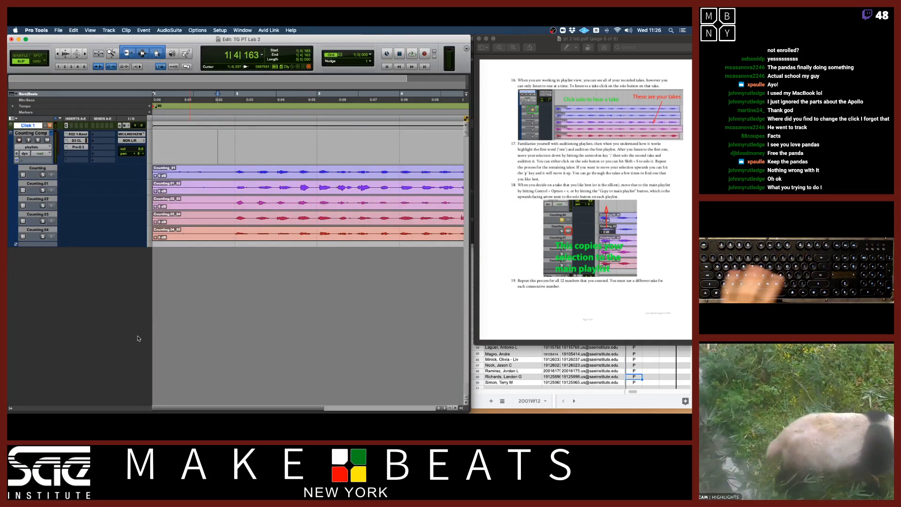
alt+click(149, 176)
click(157, 183)
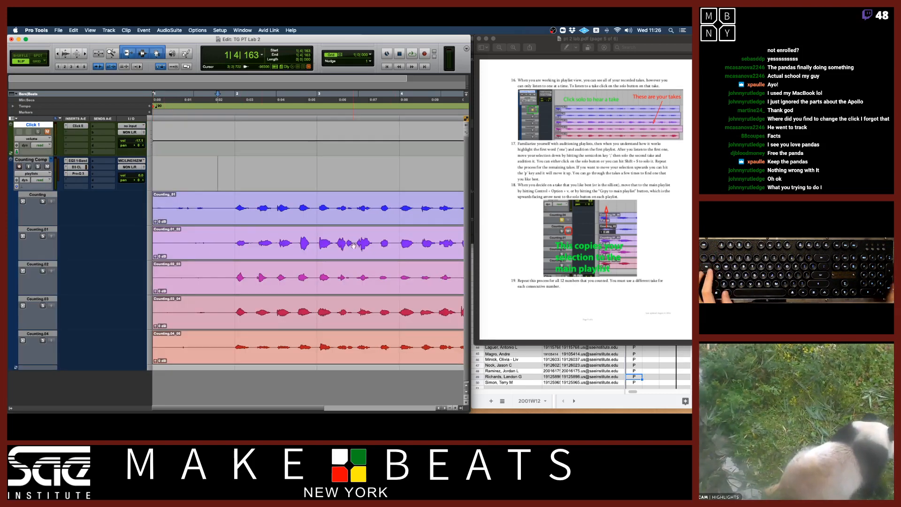
key(super+bracketleft)
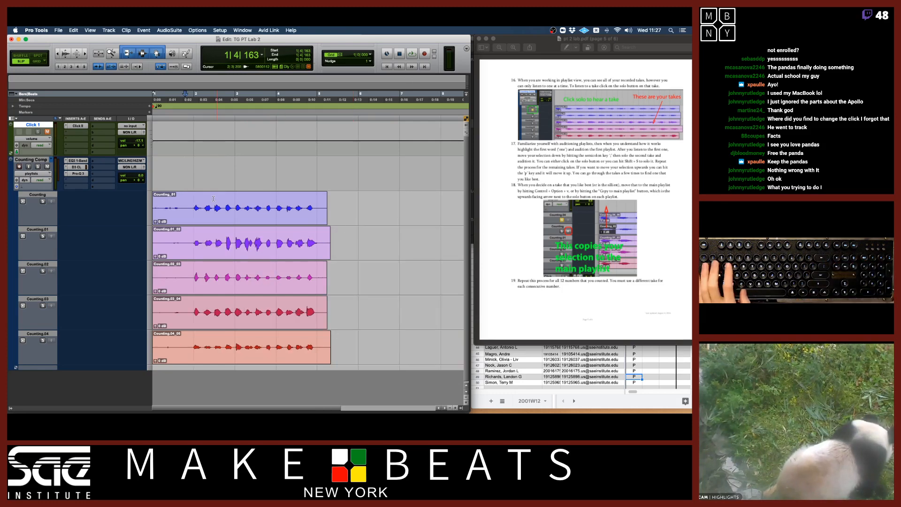
key(super+bracketright)
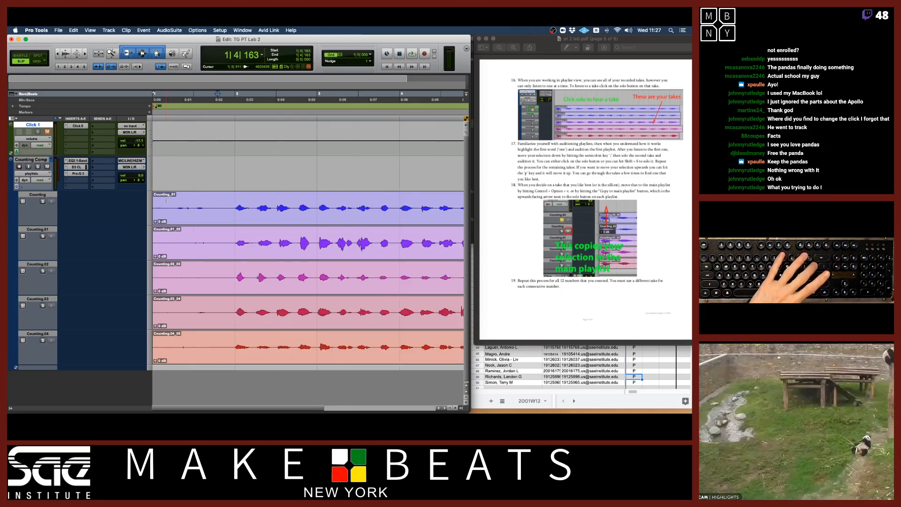
scroll(205, 205, right, 3)
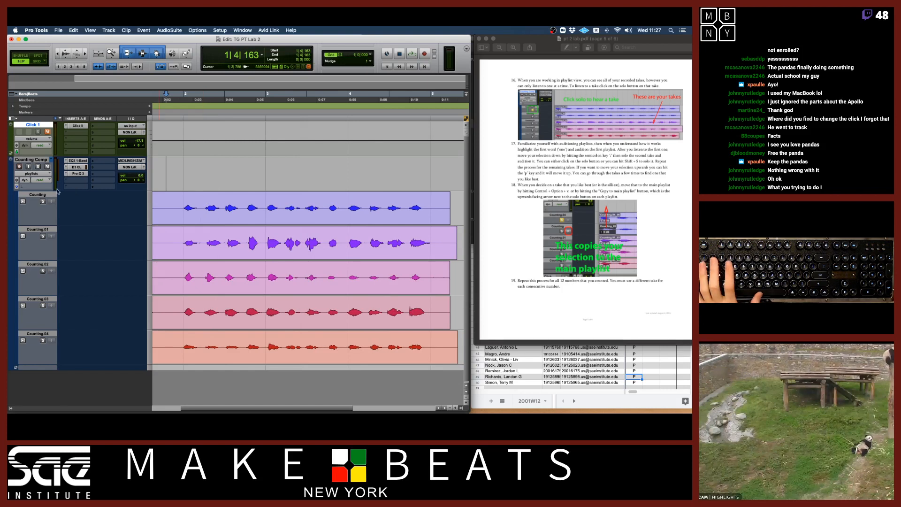
Solo the Counting playlist and audition it from just before its first spoken number.
click(41, 202)
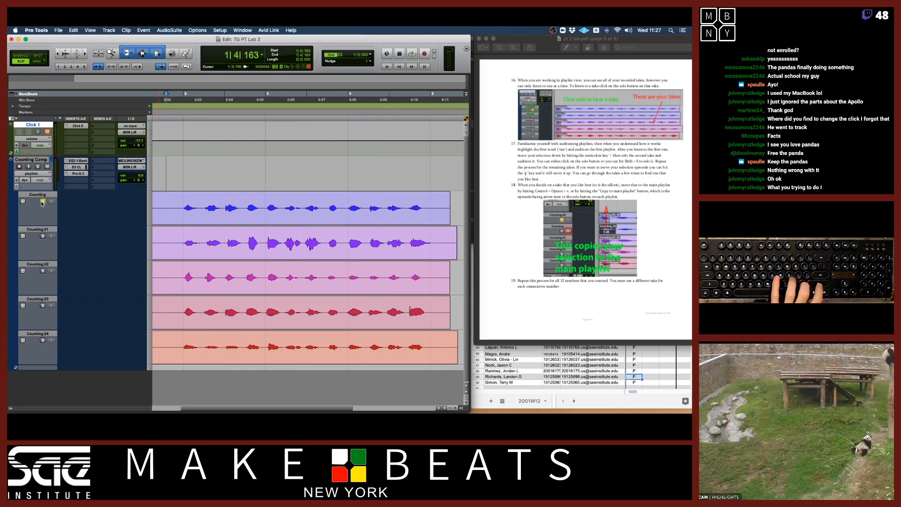
key(space)
key(space)
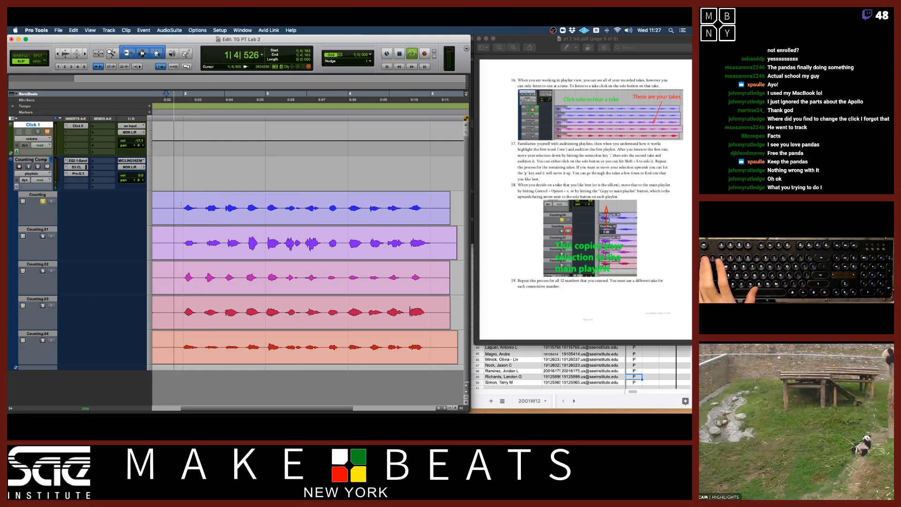
key(space)
click(182, 208)
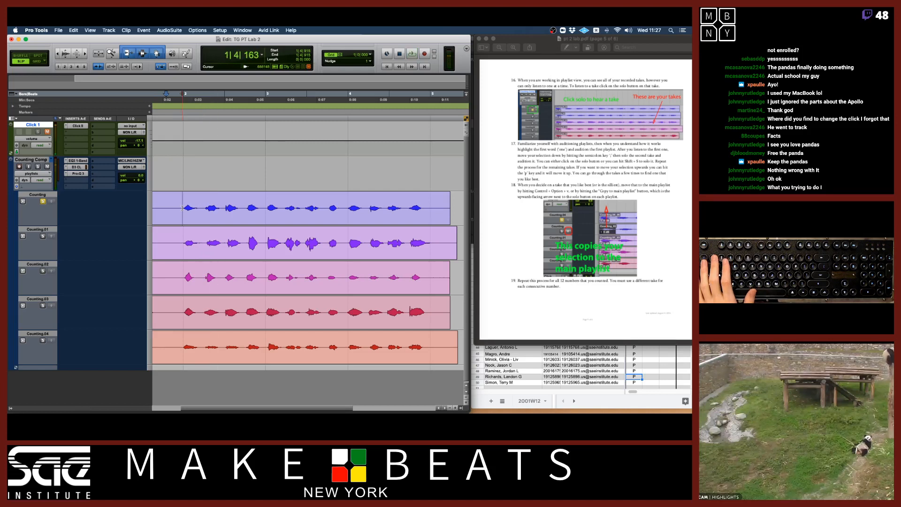
key(space)
key(space)
key(shift+slash)
key(space)
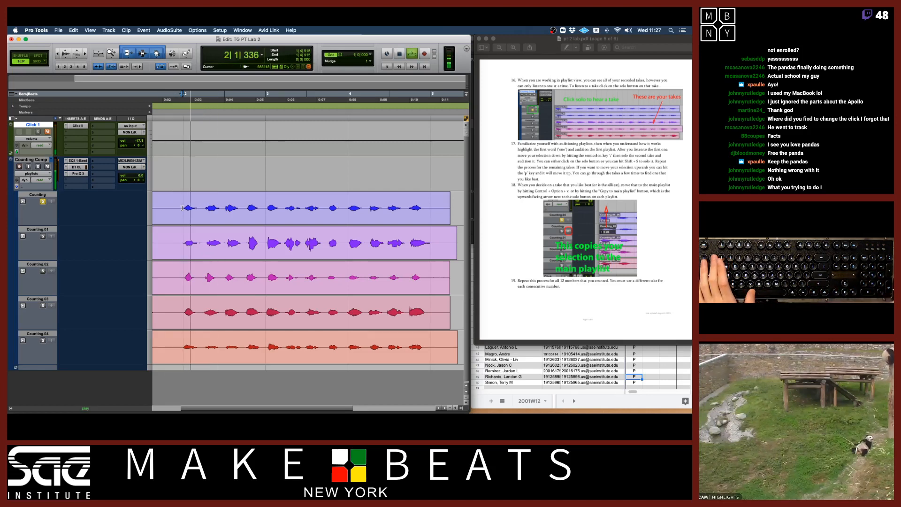
key(space)
Copy the first two spoken numbers of the Counting playlist to Counting Comp, and turn off that playlist's solo.
drag(182, 208, 223, 208)
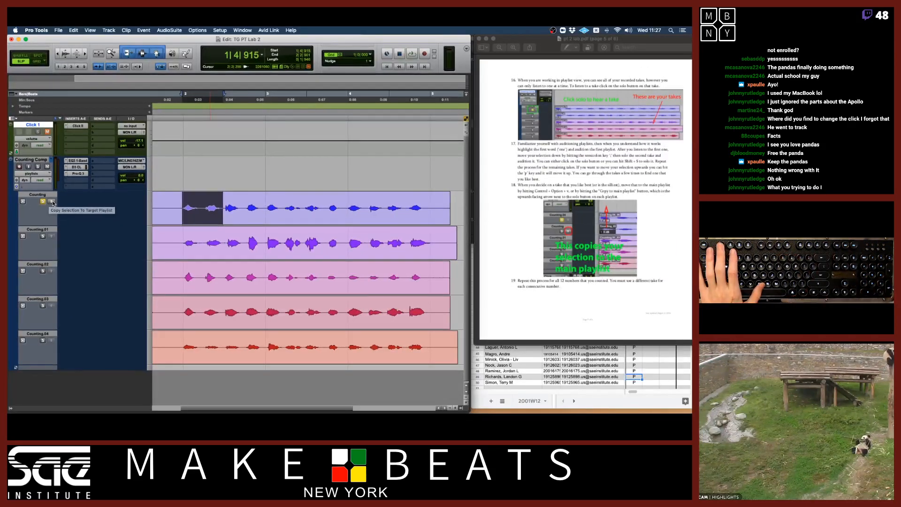
click(52, 201)
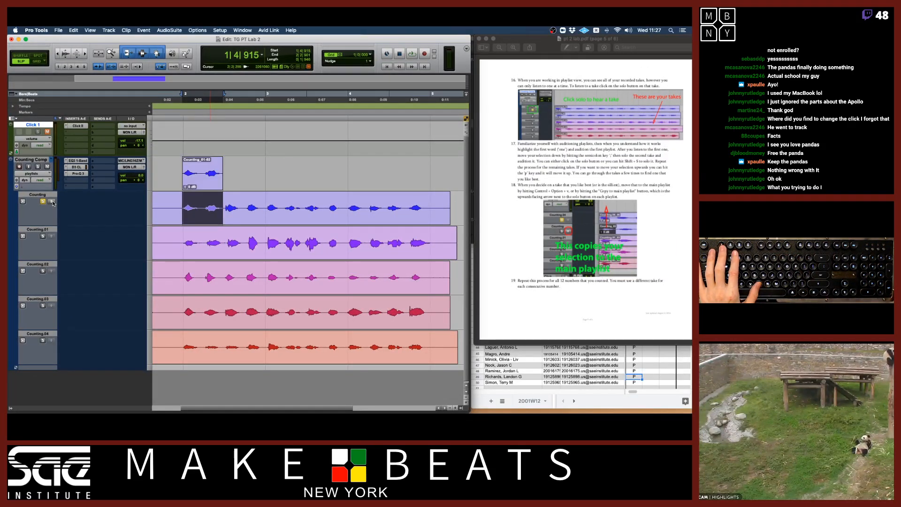
click(43, 202)
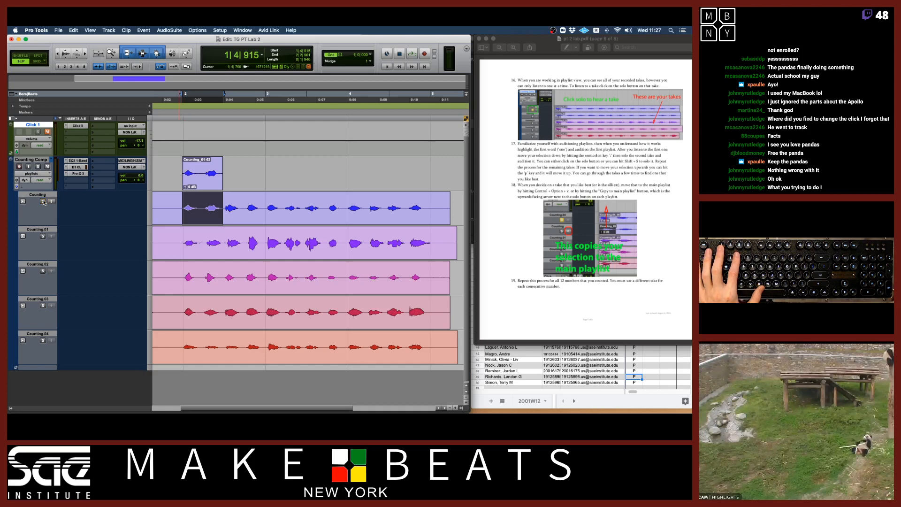
Play back the Counting Comp track from just before its first clip.
click(180, 169)
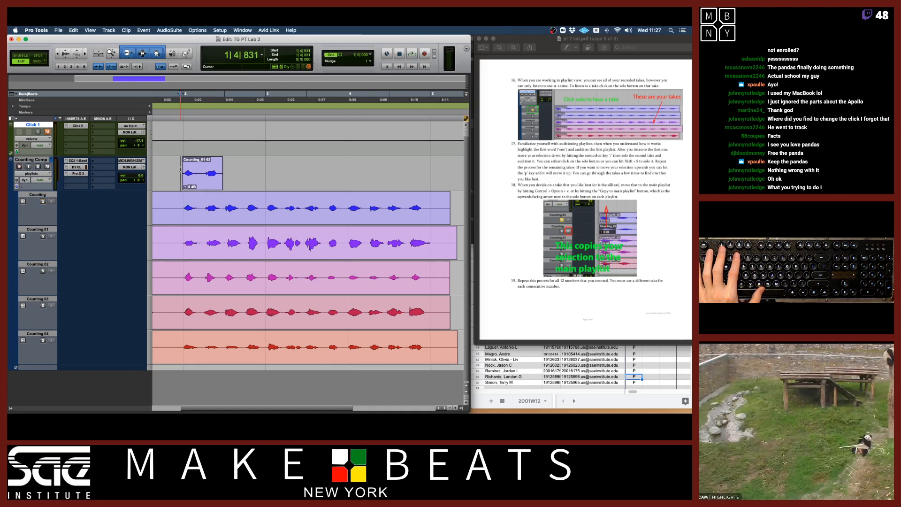
key(space)
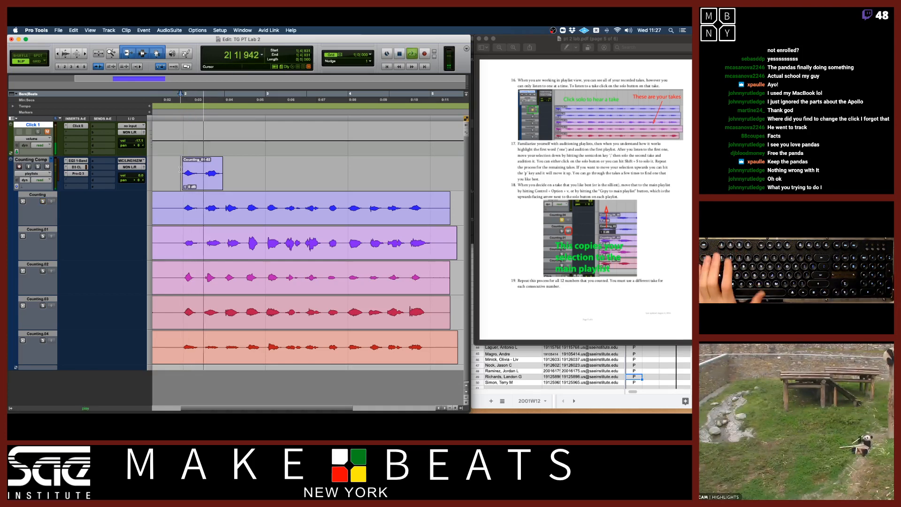
key(space)
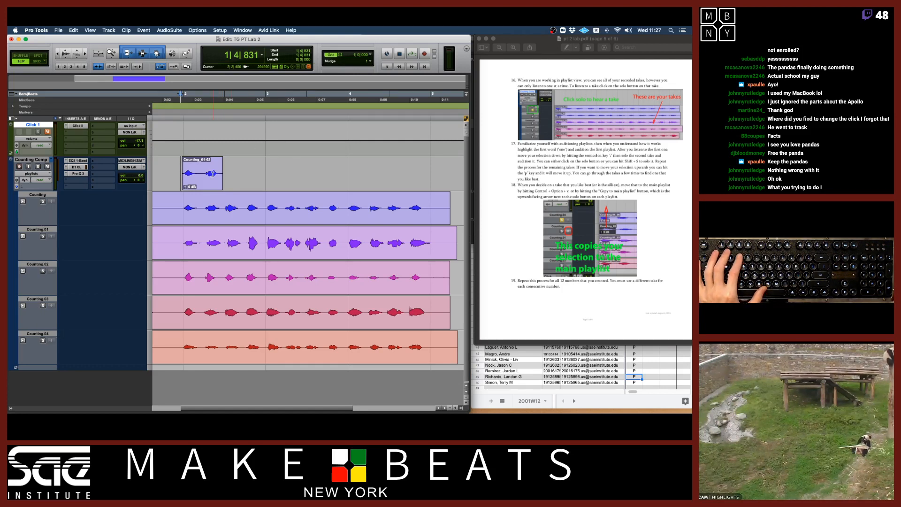
key(space)
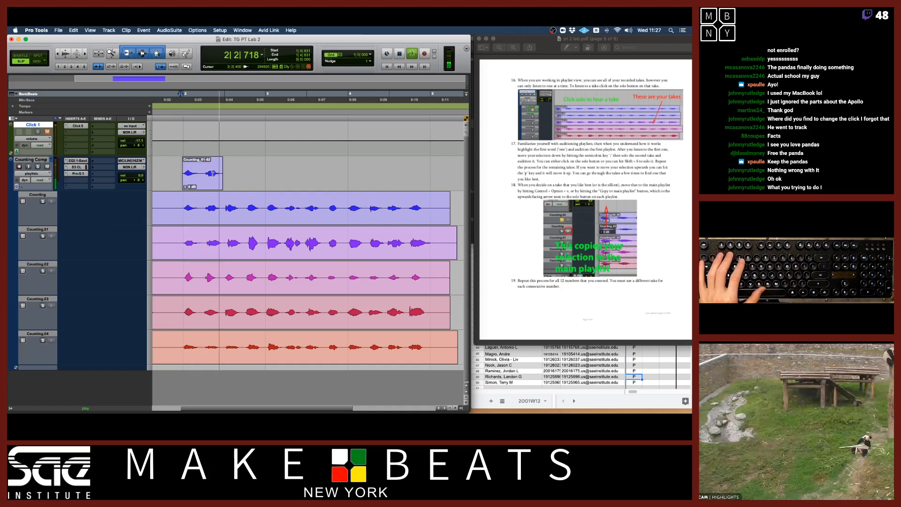
key(space)
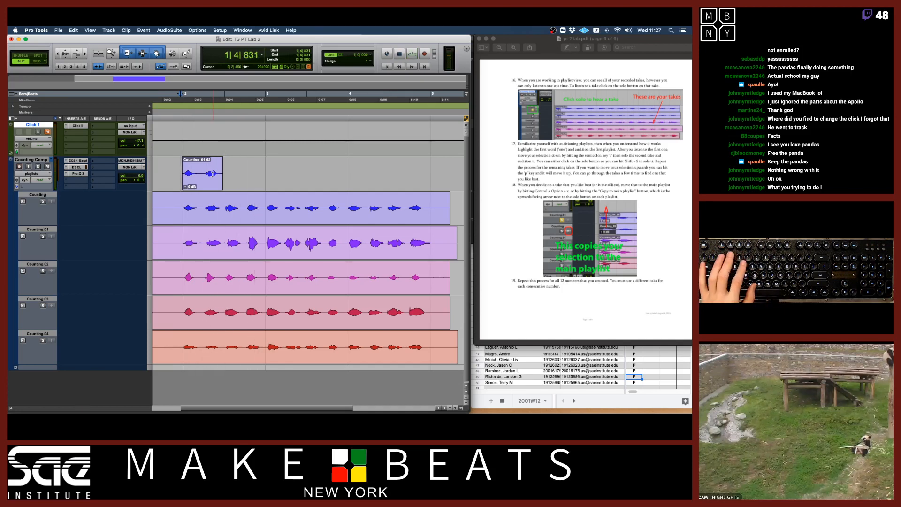
Audition the Counting.03 playlist, copy its third and fourth spoken numbers to Counting Comp, and play back the comp.
click(43, 305)
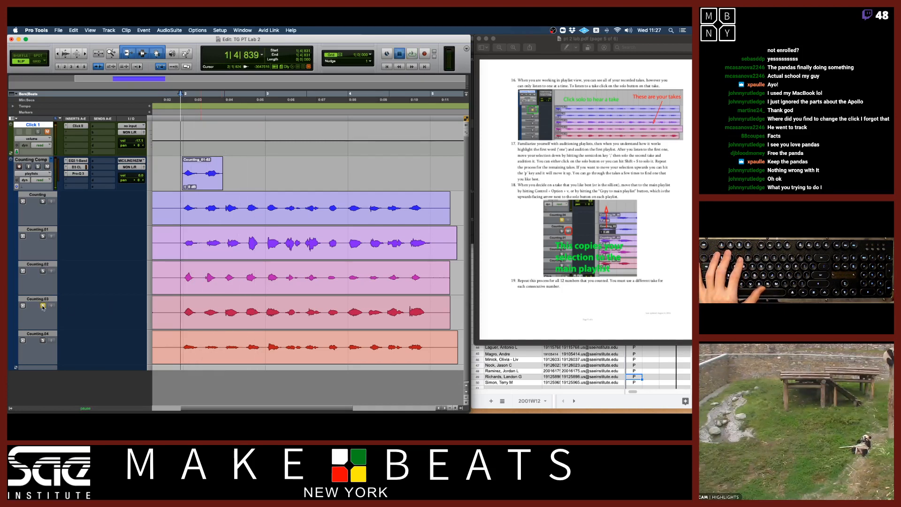
key(space)
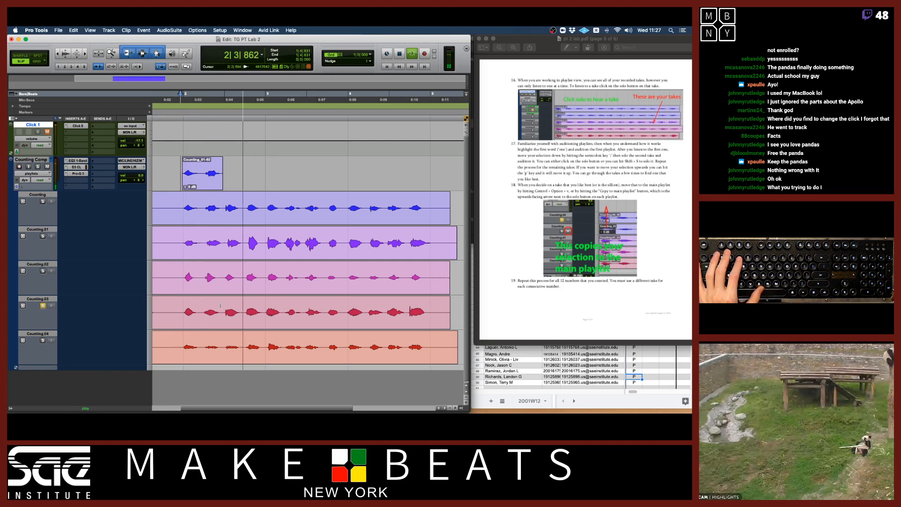
key(space)
drag(222, 307, 262, 309)
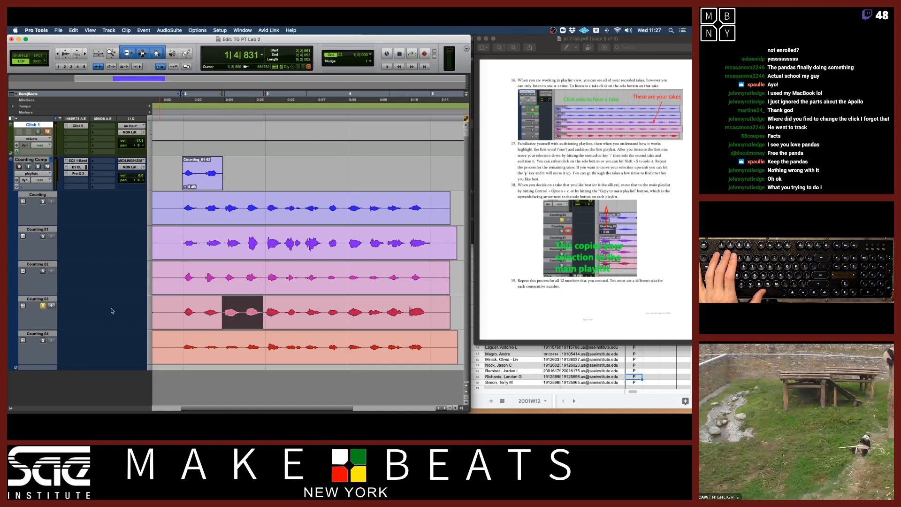
click(51, 306)
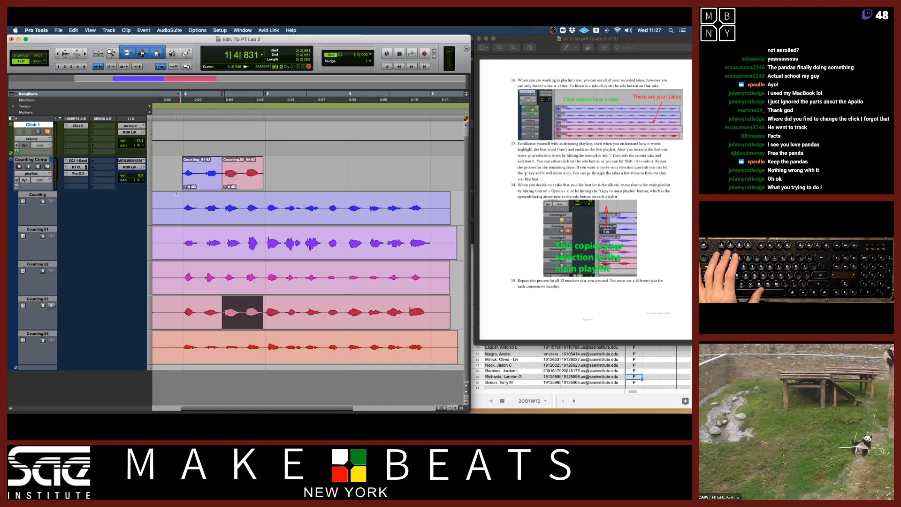
key(space)
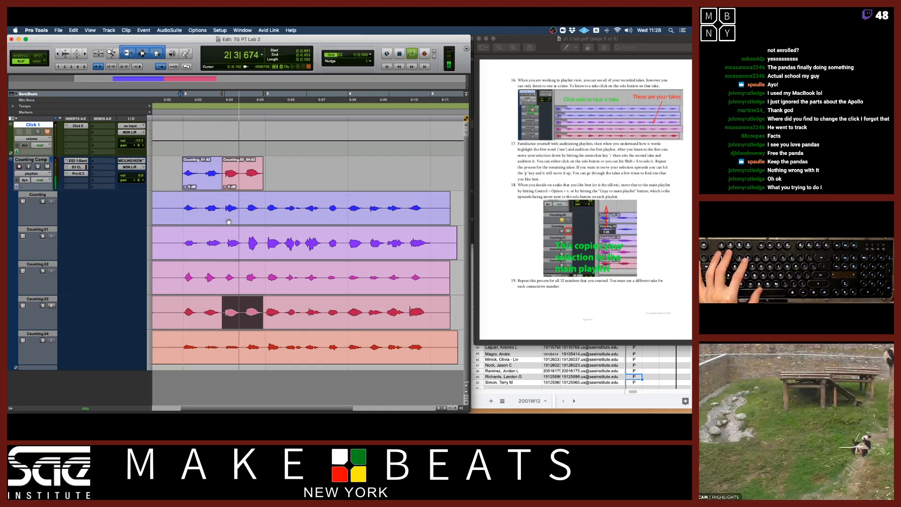
key(space)
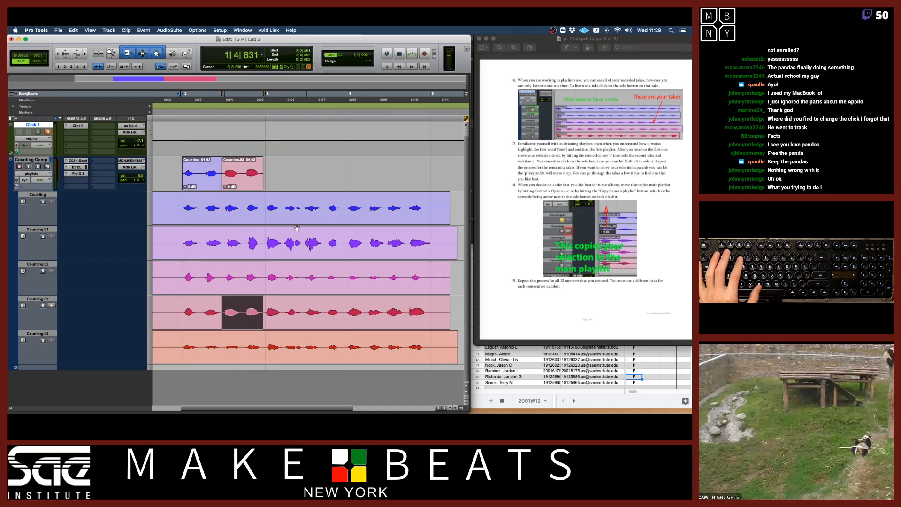
Audition Counting.01 from after its fourth spoken number, and copy its eighth and ninth numbers to Counting Comp.
click(263, 239)
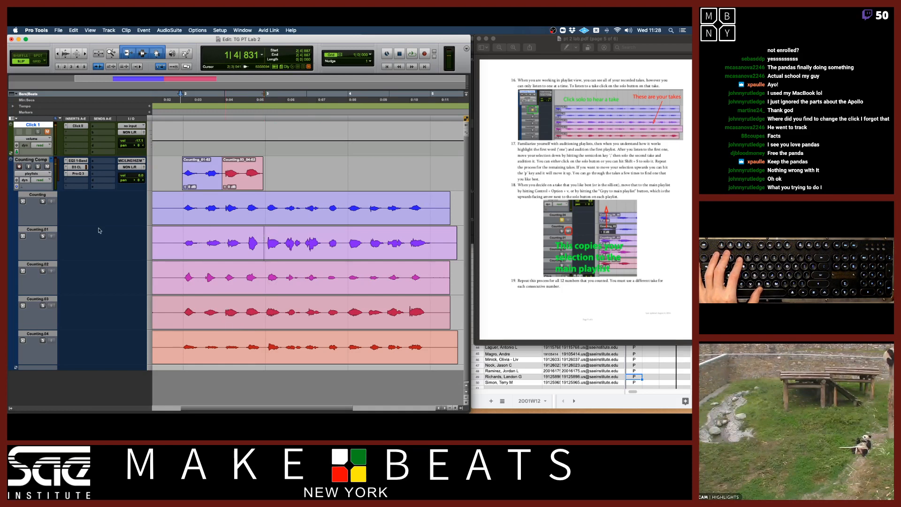
click(42, 237)
key(space)
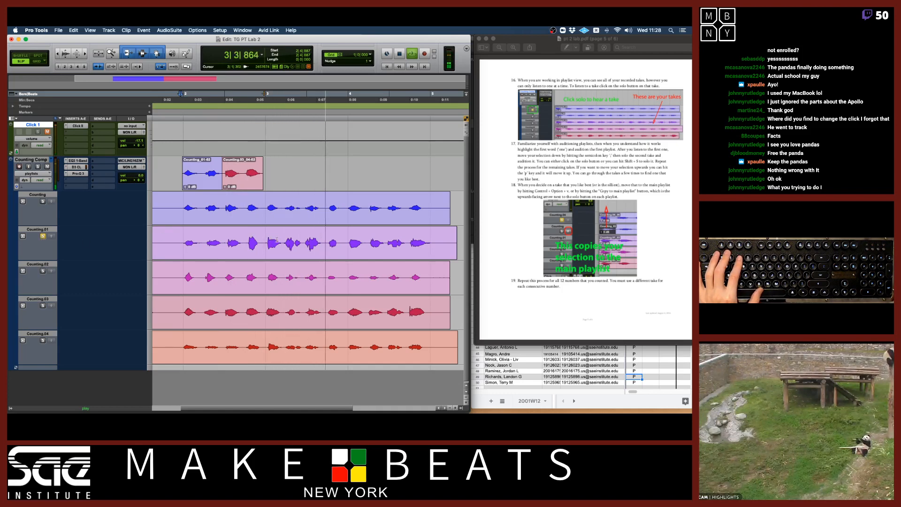
key(space)
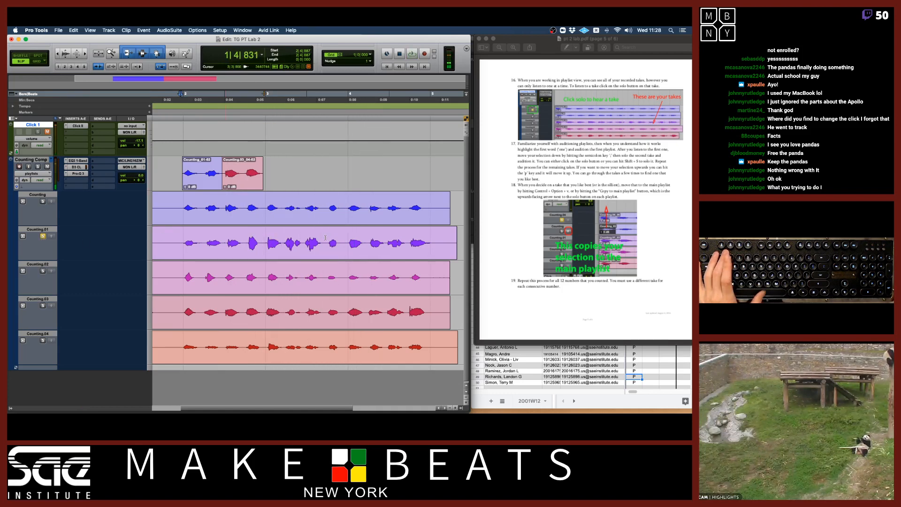
drag(325, 237, 356, 235)
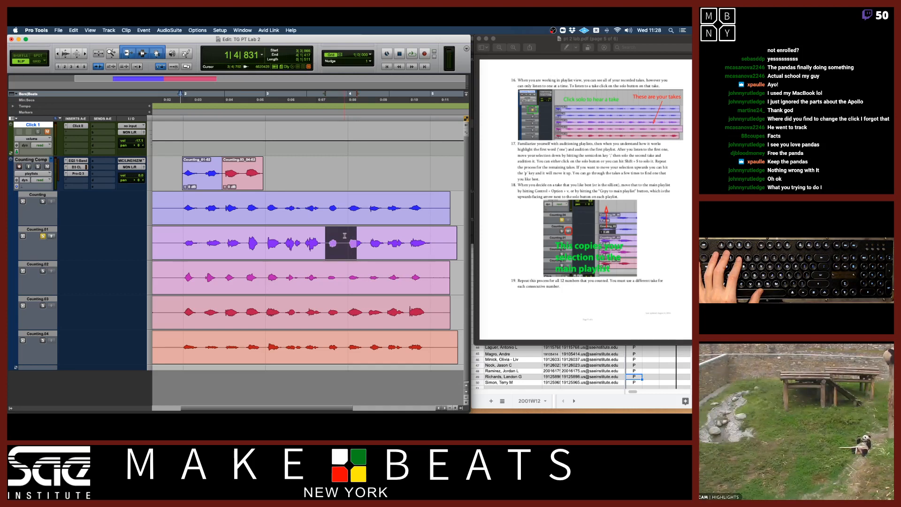
drag(326, 237, 363, 237)
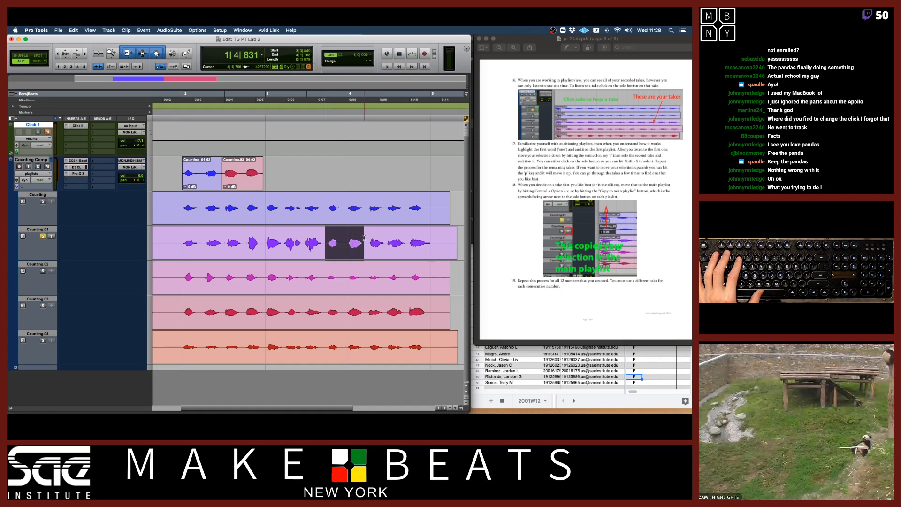
click(51, 237)
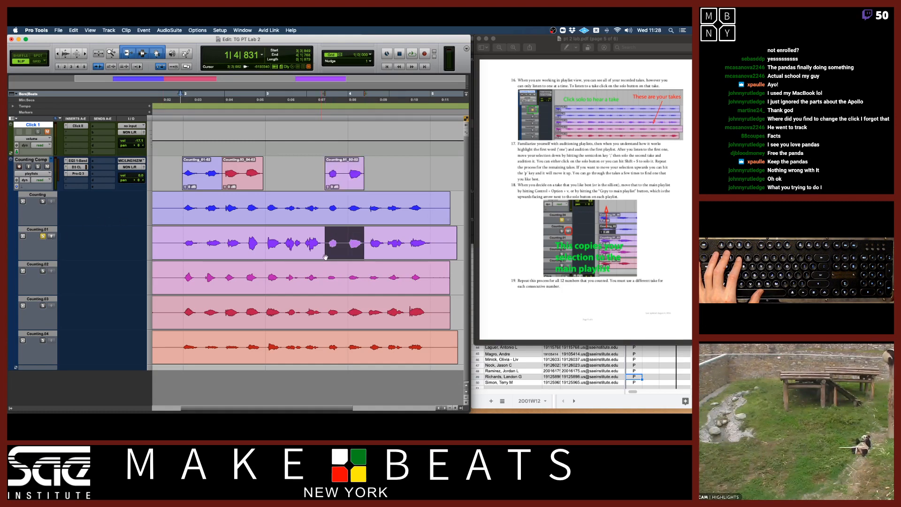
Audition the Counting.04 playlist in solo and copy its fifth spoken number to Counting Comp.
key(space)
click(42, 341)
key(space)
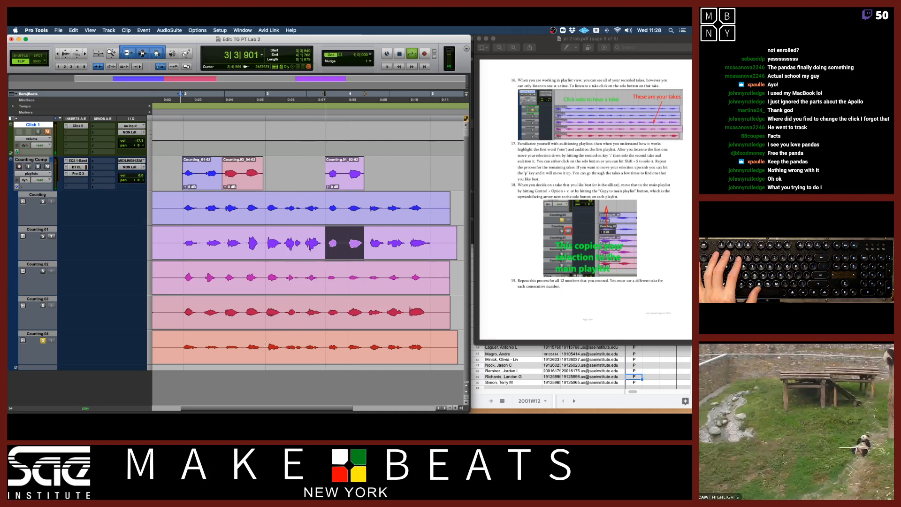
key(space)
drag(264, 343, 284, 343)
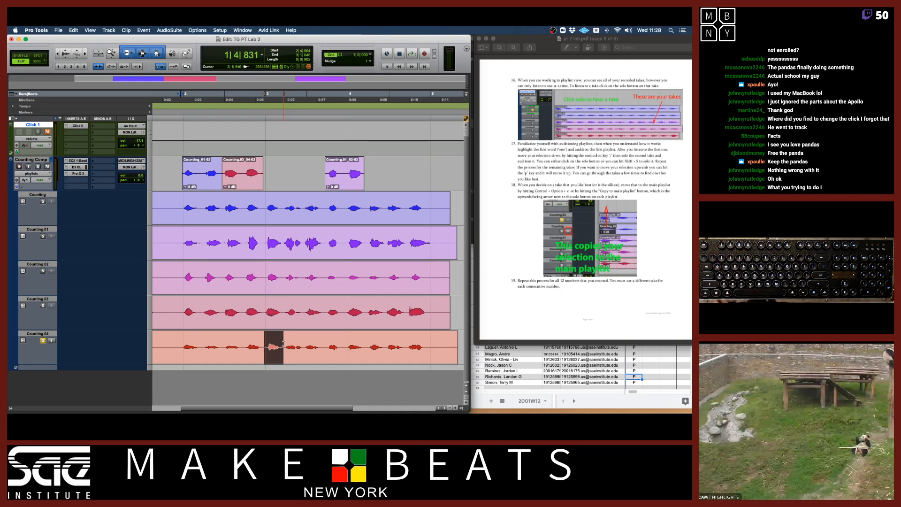
key(ctrl+alt+v)
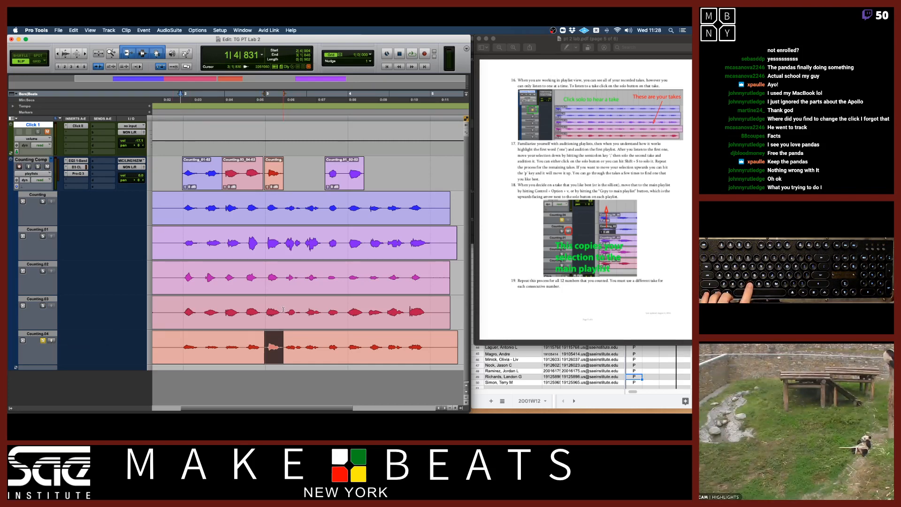
Copy the sixth and seventh spoken numbers of Counting.03 to Counting Comp, and play back the comp.
drag(283, 310, 324, 310)
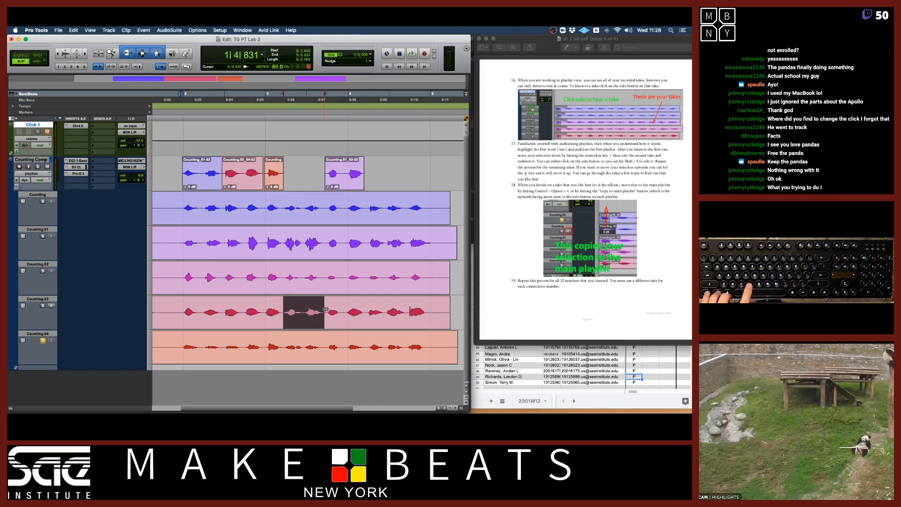
key(ctrl+alt+v)
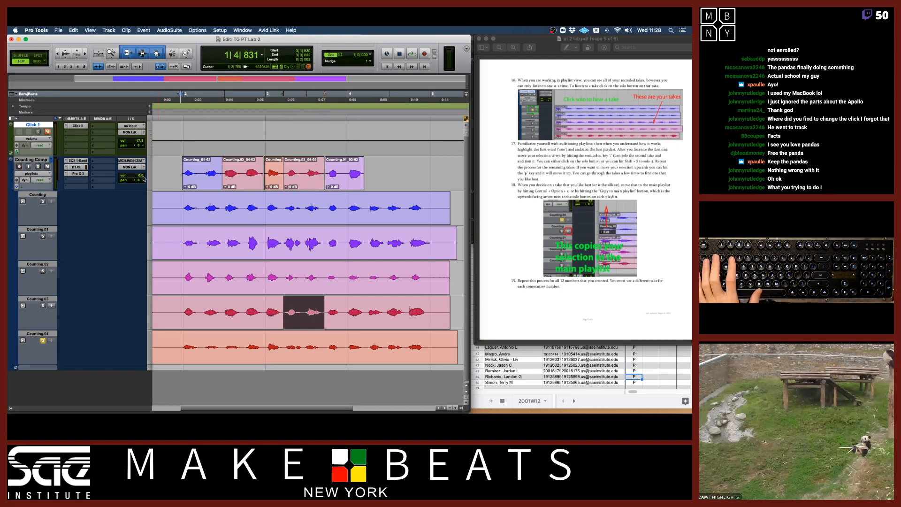
key(space)
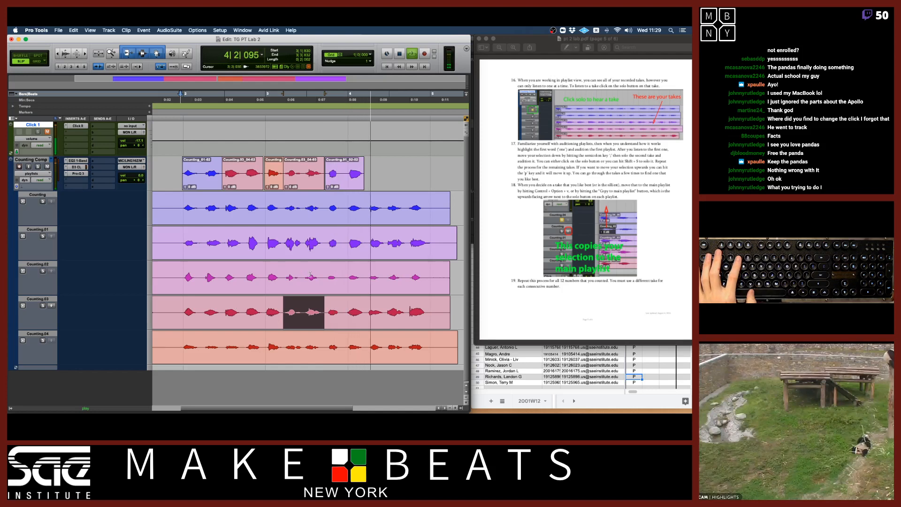
key(space)
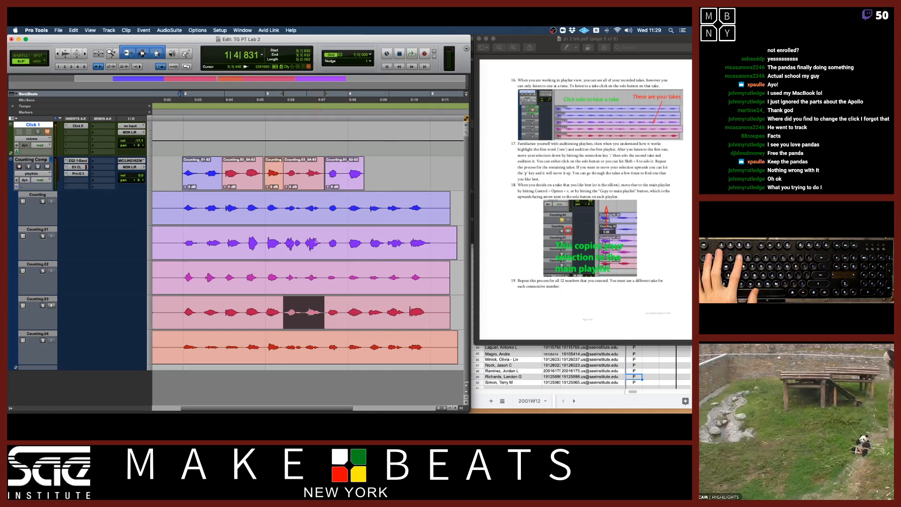
Replace the Counting.03 clip after the fifth number on Counting Comp with the sixth and seventh spoken numbers from Counting.02.
click(298, 187)
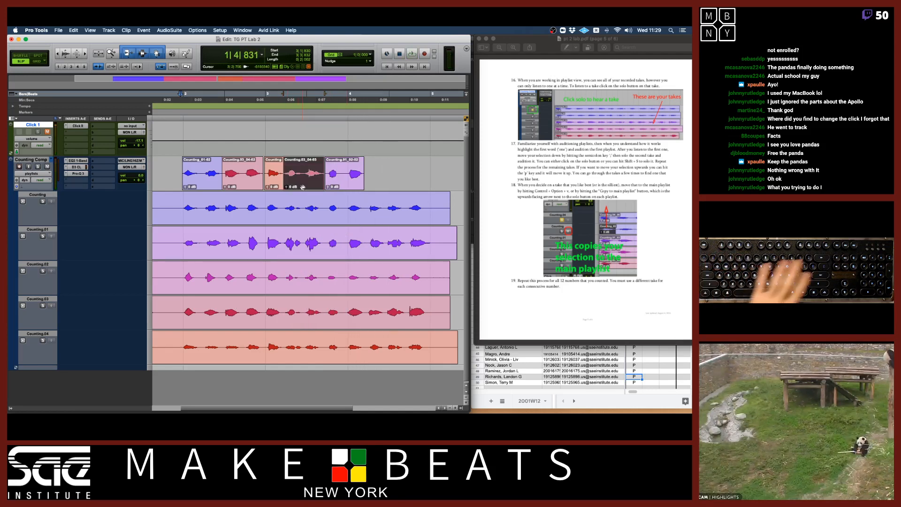
key(Delete)
click(283, 274)
drag(283, 274, 321, 274)
key(ctrl+alt+v)
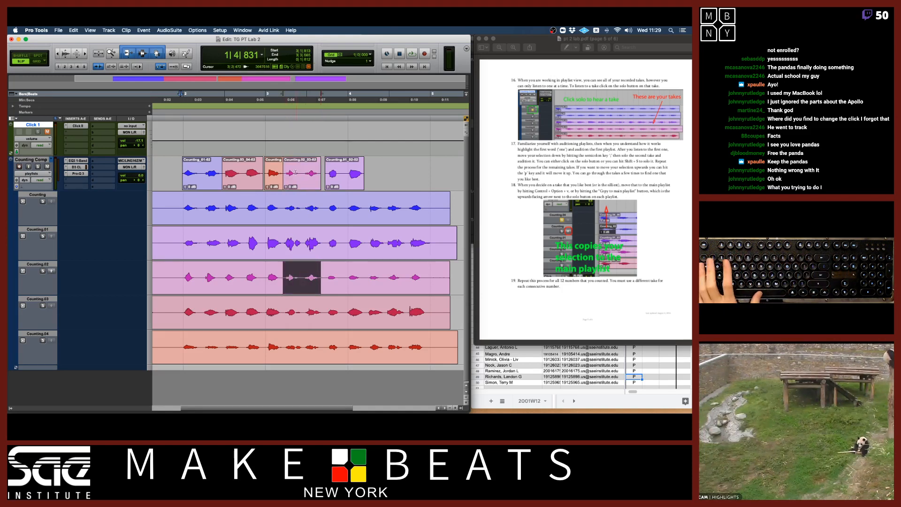
Delete the last Counting.01 clip from Counting Comp, and copy the ninth and tenth spoken numbers of Counting.01 instead.
click(345, 179)
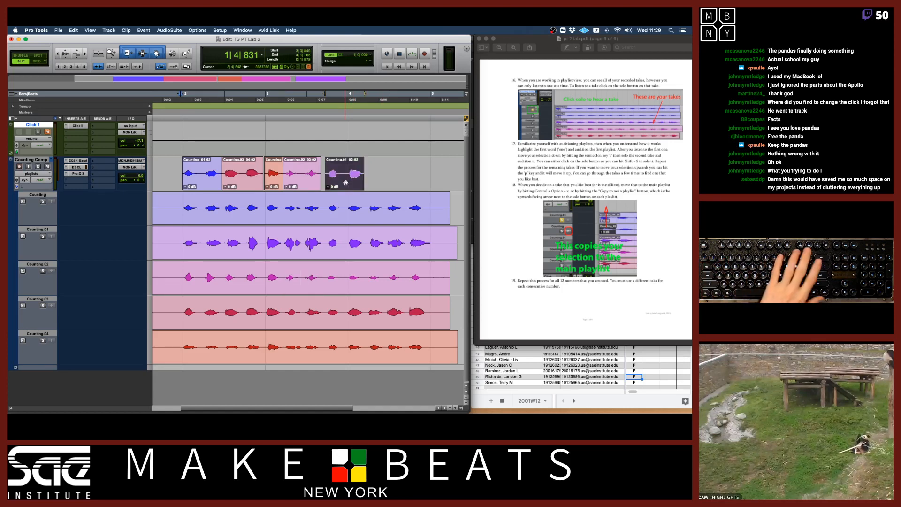
key(BackSpace)
drag(346, 243, 385, 238)
key(ctrl+alt+v)
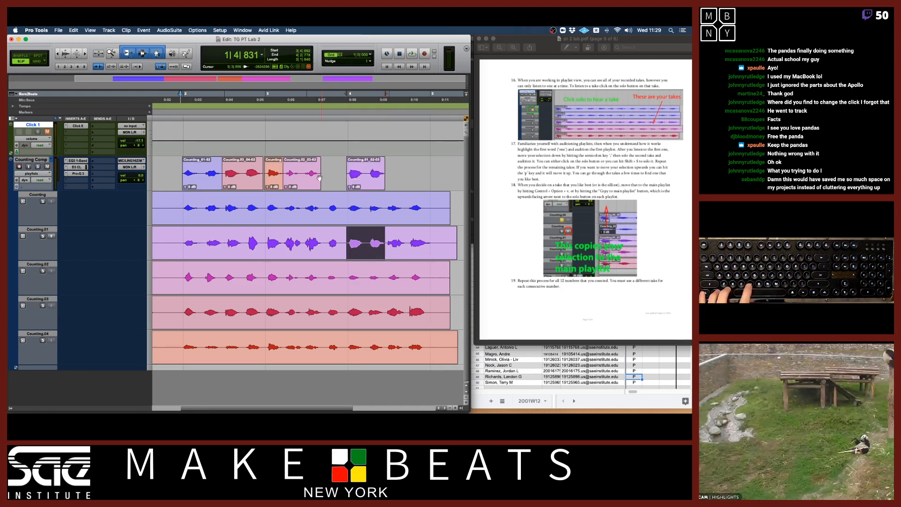
Copy the eighth spoken number of Counting and the twelfth of Counting.04 to Counting Comp.
drag(325, 207, 346, 210)
key(ctrl+alt+v)
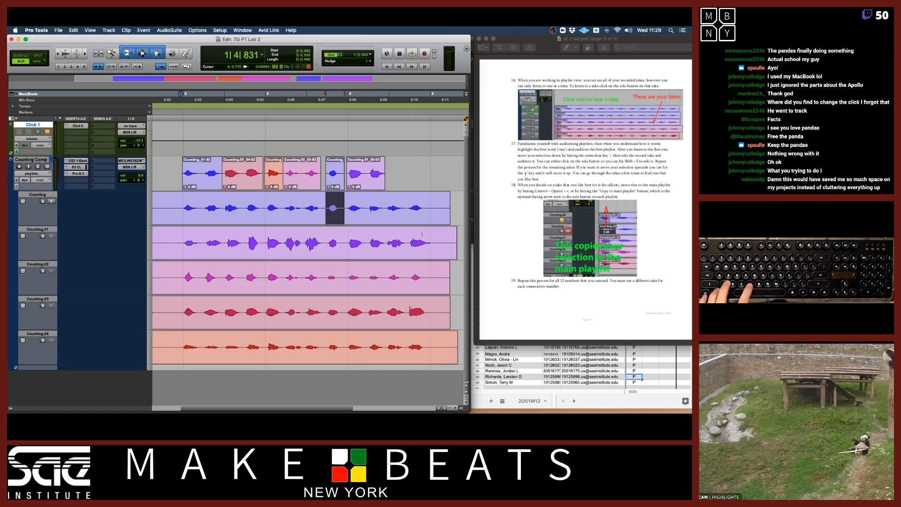
drag(405, 347, 430, 349)
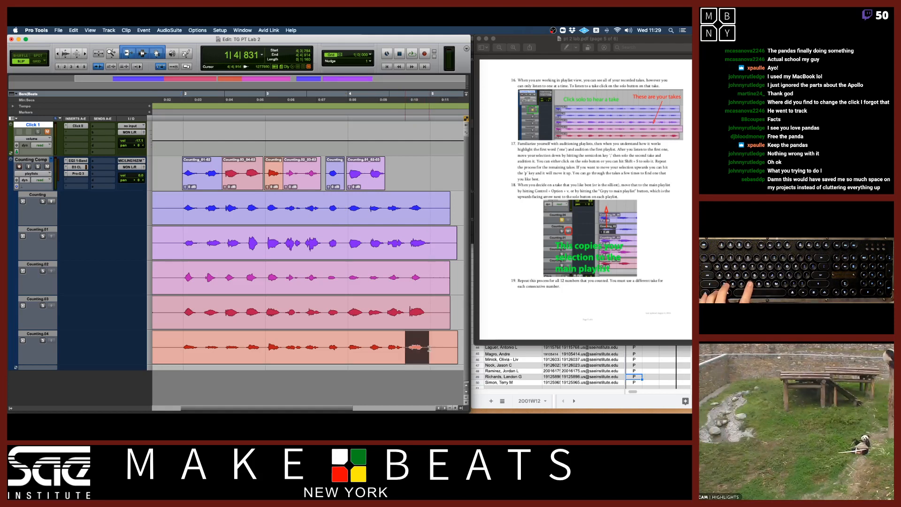
key(ctrl+alt+v)
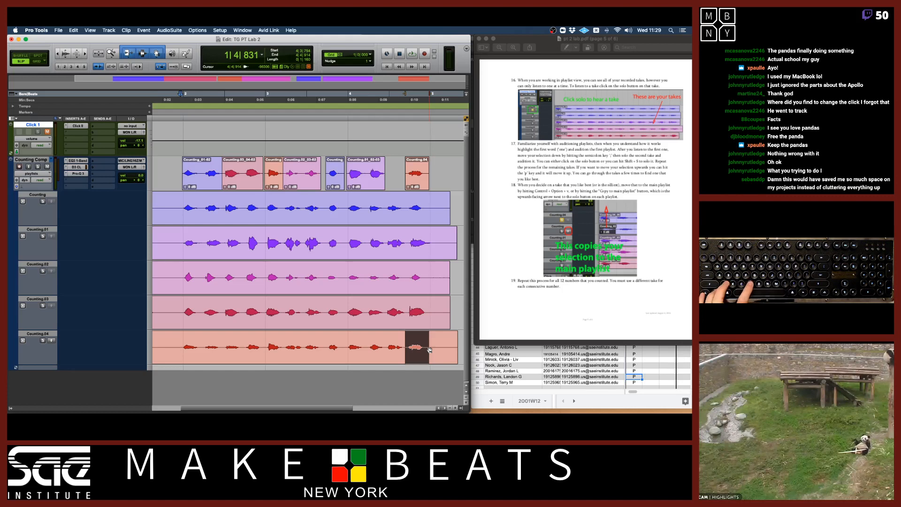
Copy the eleventh spoken number of Counting.03 to Counting Comp, and play back the comp.
click(385, 308)
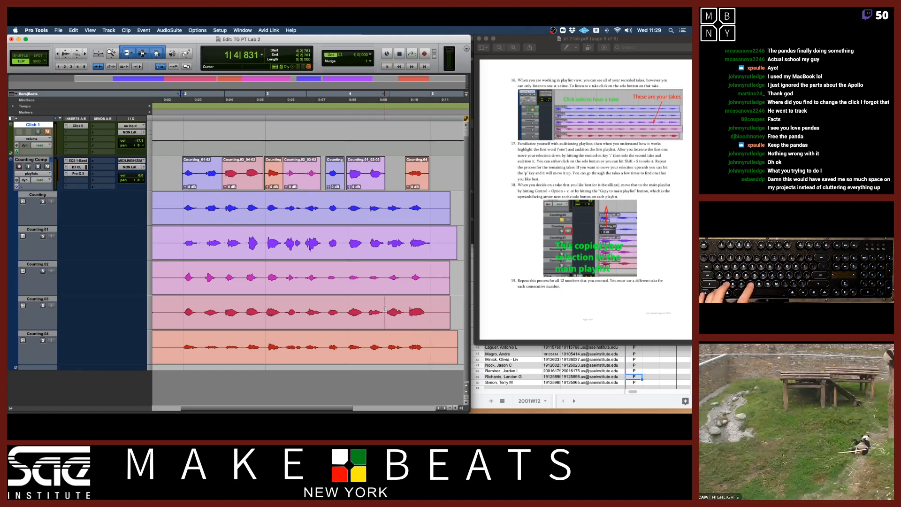
drag(386, 272, 406, 272)
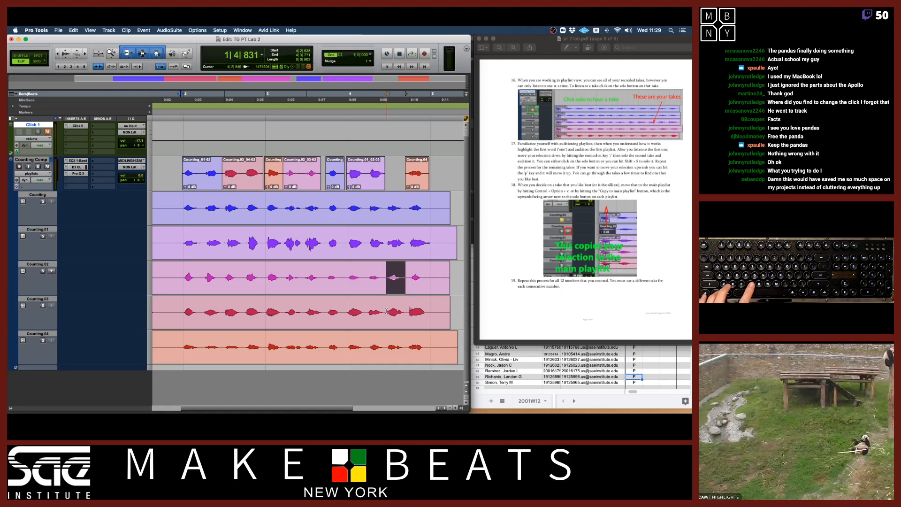
drag(384, 311, 407, 315)
key(ctrl+alt+v)
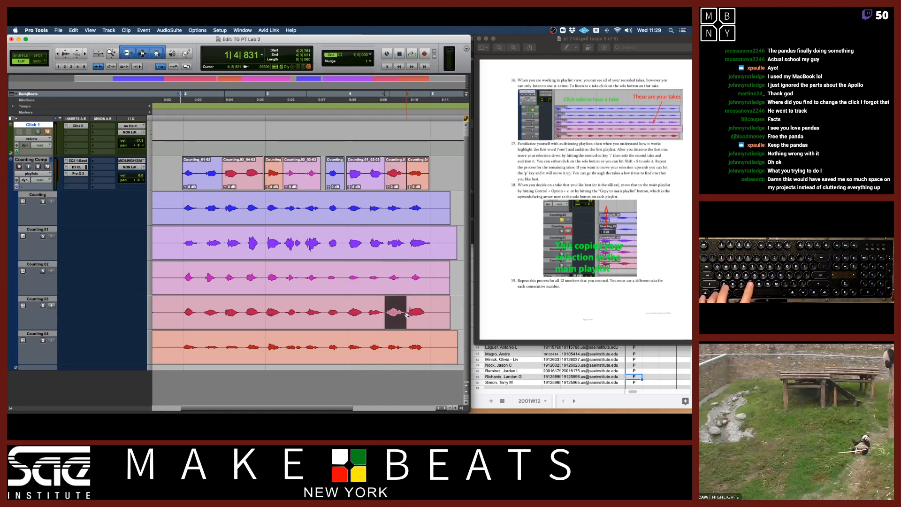
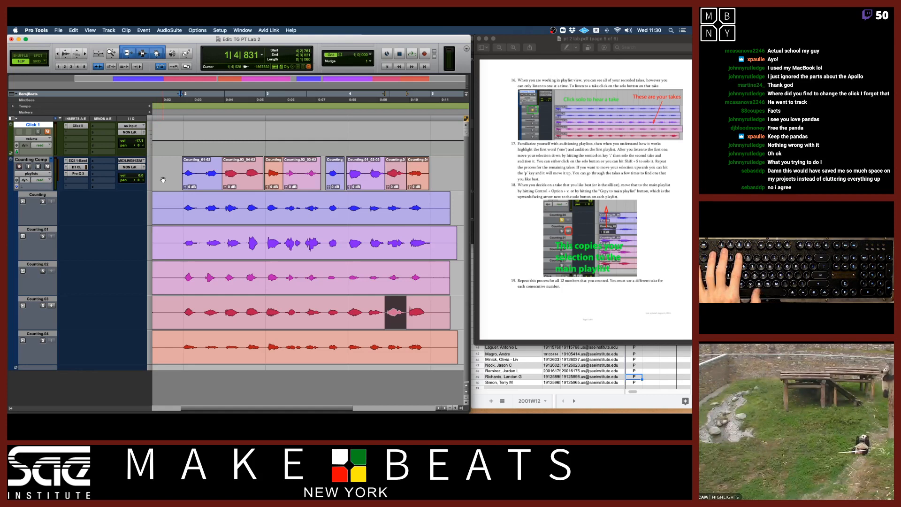
key(space)
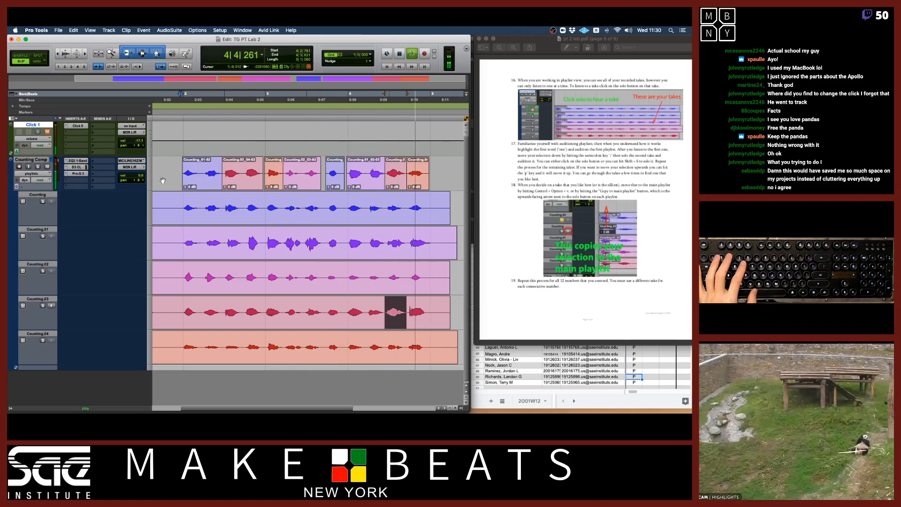
key(space)
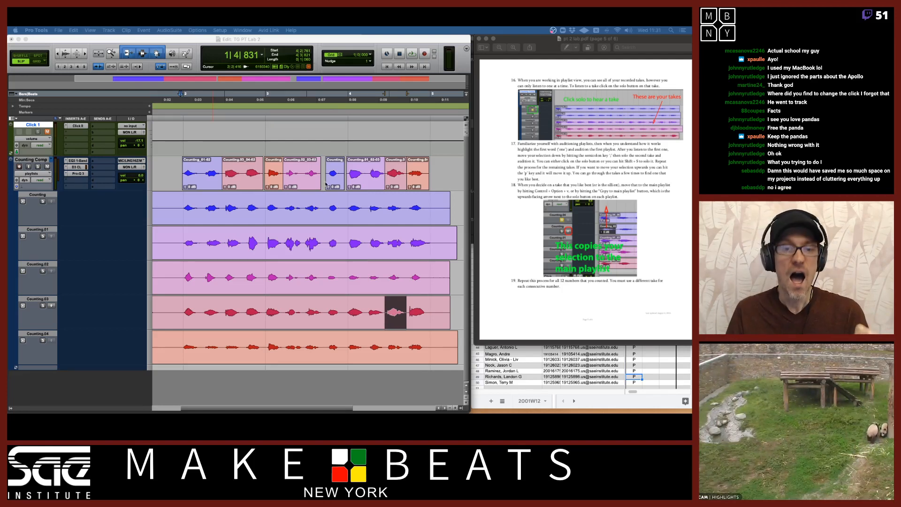
Create a new empty playlist named Counting Comp.01 on the Counting Comp track.
click(303, 187)
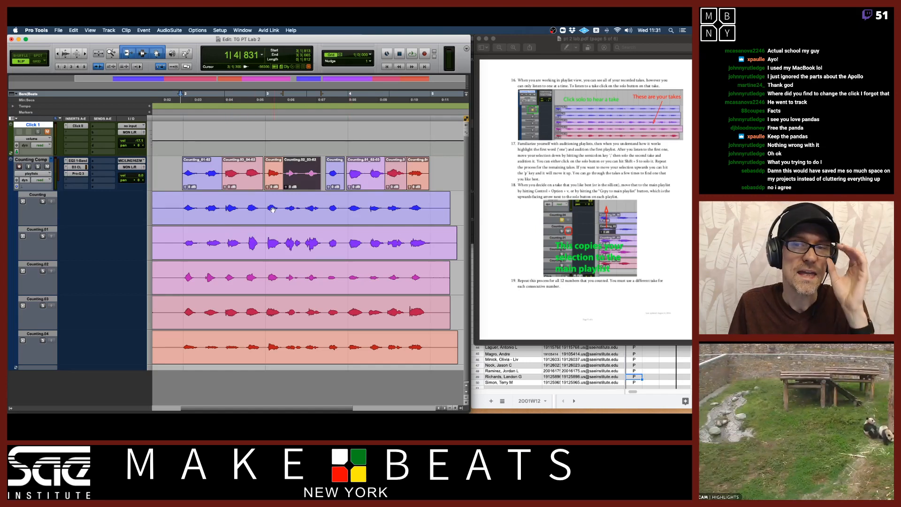
click(53, 161)
click(62, 118)
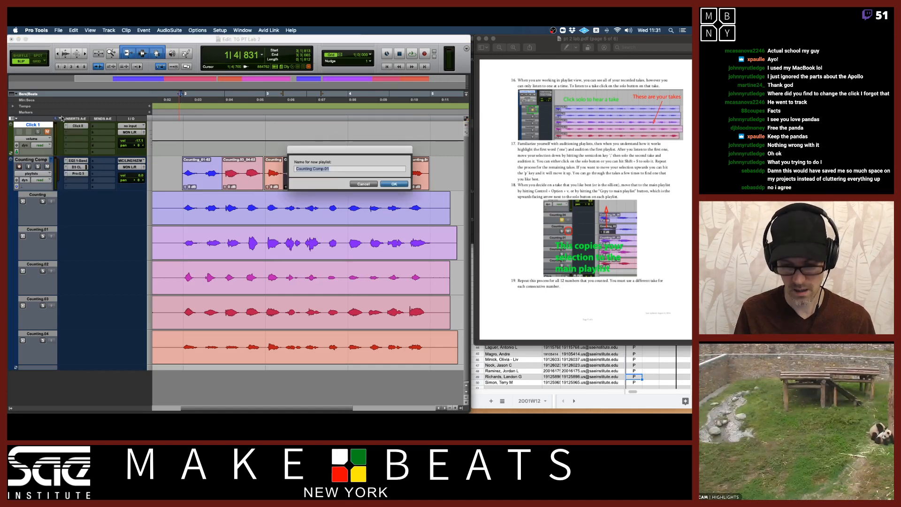
key(Return)
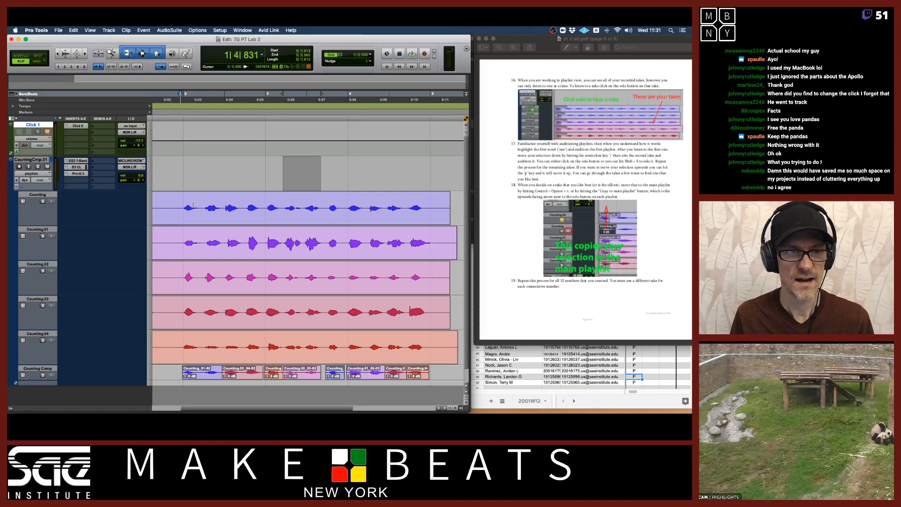
Copy the first two spoken numbers of Counting.01 and the third and fourth of Counting.02 to Counting Comp.01.
drag(183, 242, 263, 272)
key(ctrl+alt+v)
key(ctrl+alt+v)
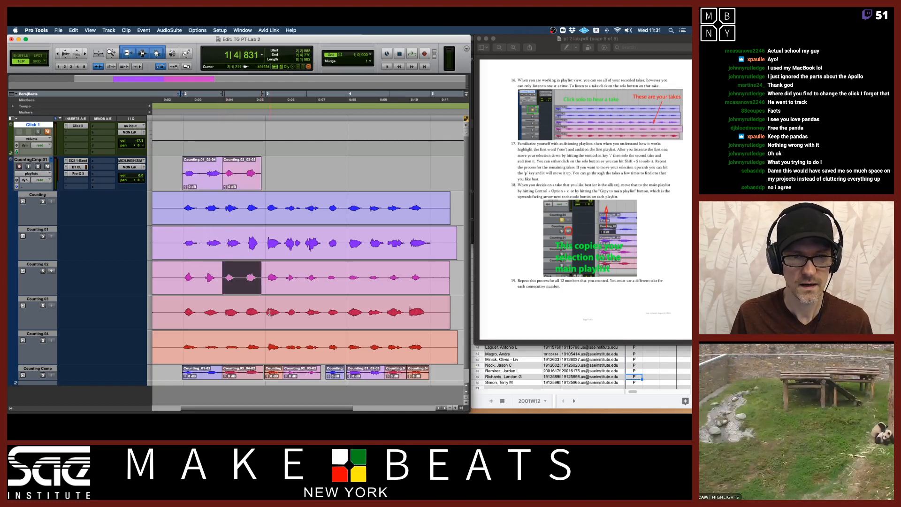
Copy the fifth spoken number of Counting.04 and the sixth through eighth of Counting.03 to Counting Comp.01.
click(266, 310)
drag(265, 309, 284, 310)
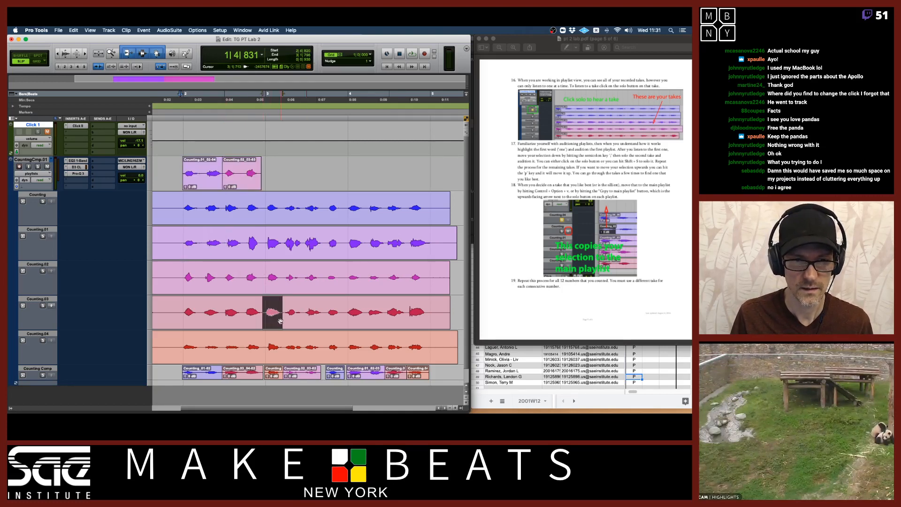
drag(266, 345, 284, 346)
key(ctrl+alt+v)
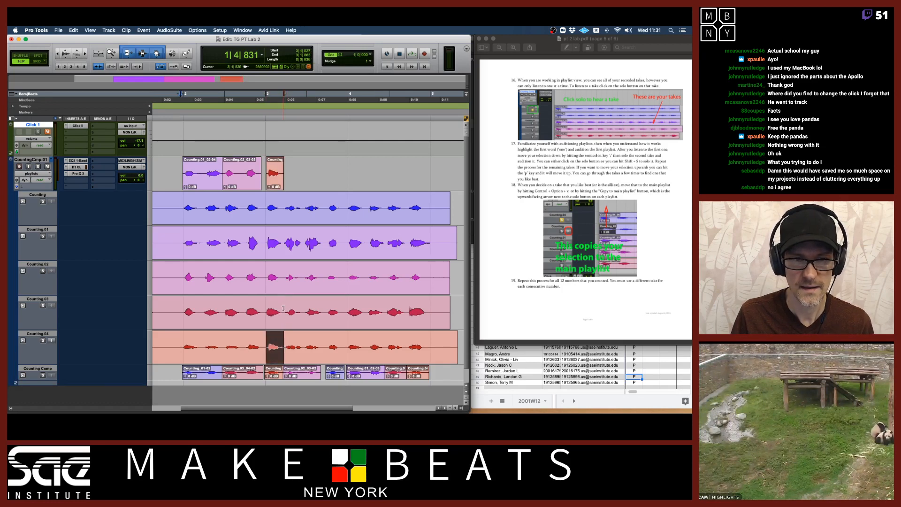
drag(283, 306, 331, 308)
drag(338, 308, 340, 308)
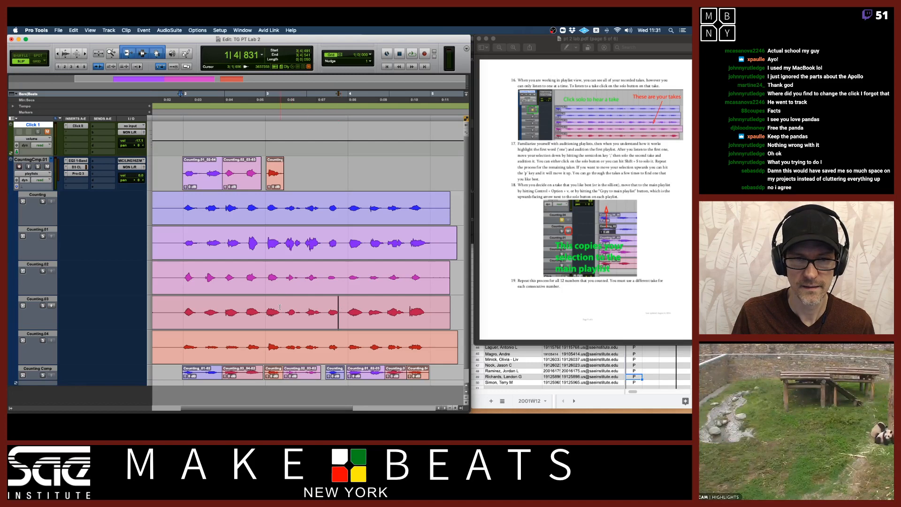
drag(284, 306, 342, 301)
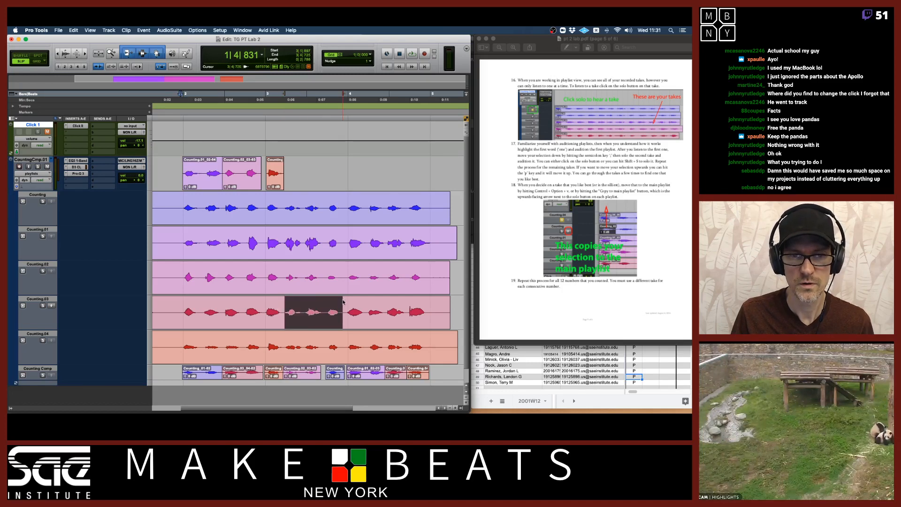
key(ctrl+alt+v)
Copy the ninth and tenth spoken numbers of Counting and the last two of Counting.02 to Counting Comp.01.
click(344, 242)
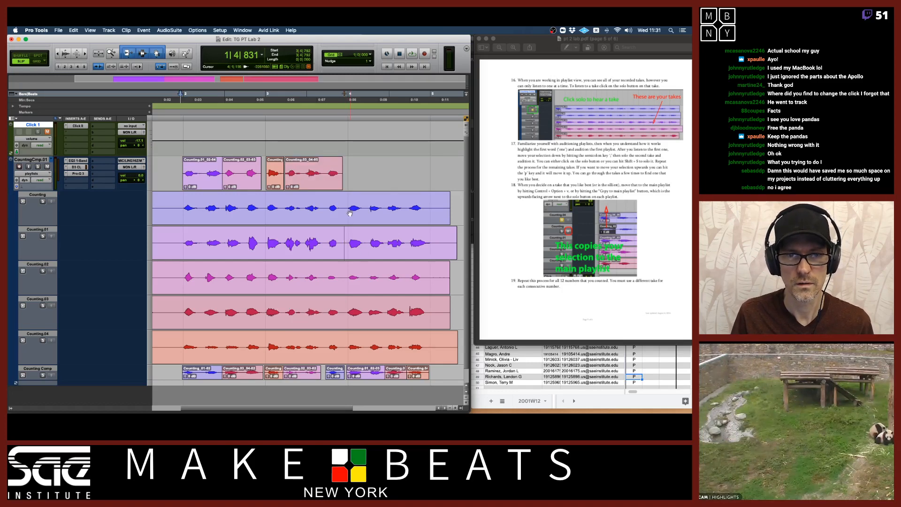
drag(344, 207, 384, 208)
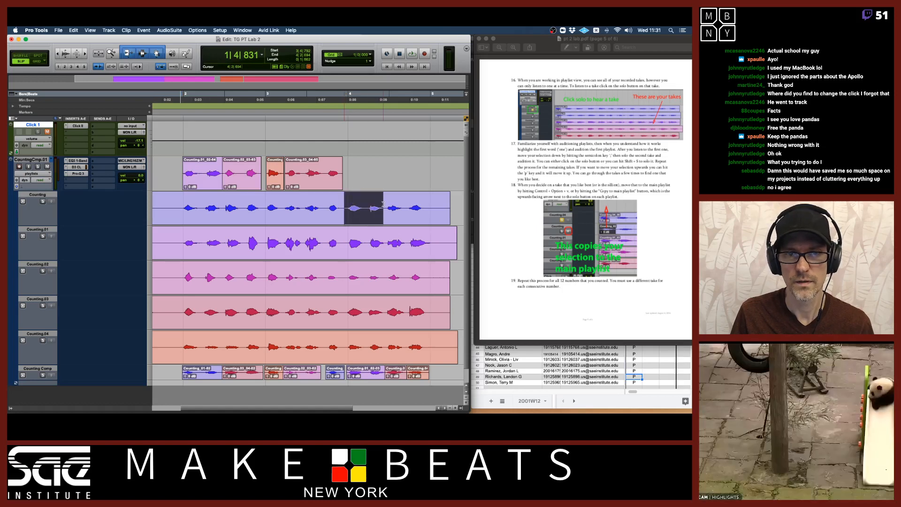
key(ctrl+alt+v)
drag(388, 275, 428, 275)
key(ctrl+alt+v)
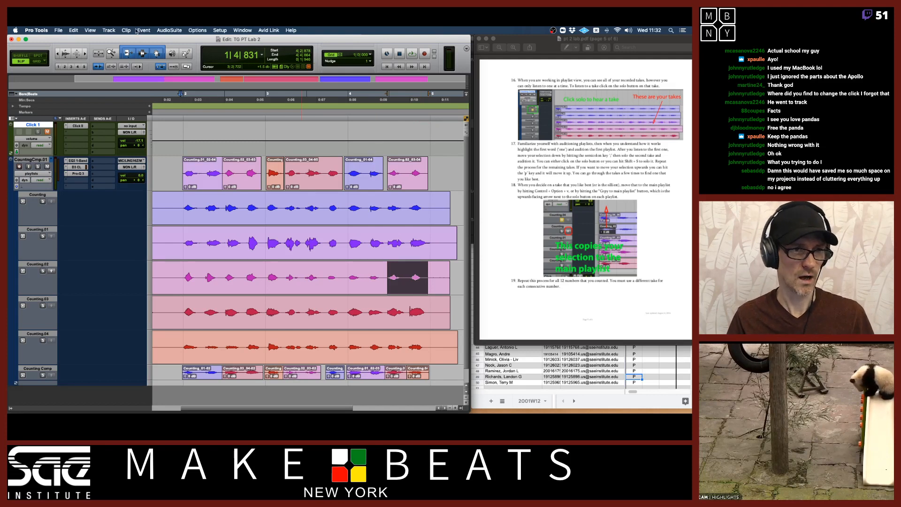
Set the comp track's view to waveform, and make Counting Comp its active playlist.
click(41, 175)
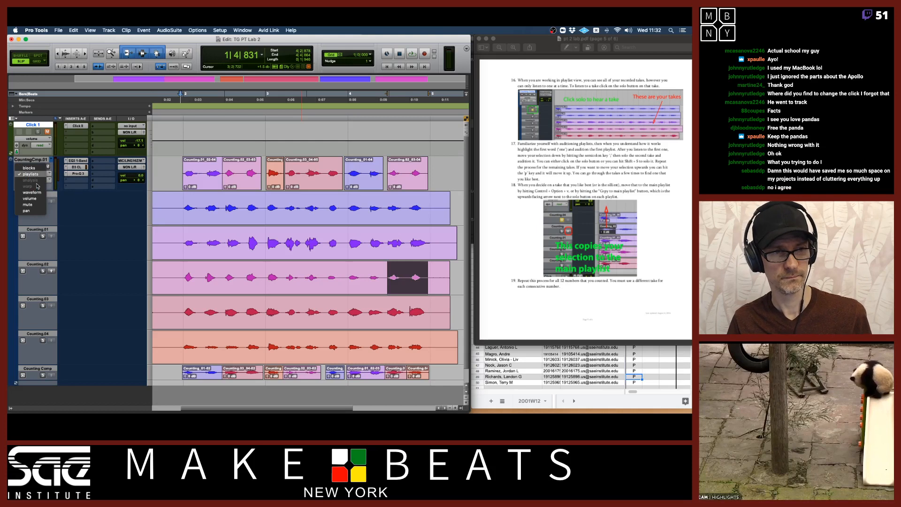
click(33, 194)
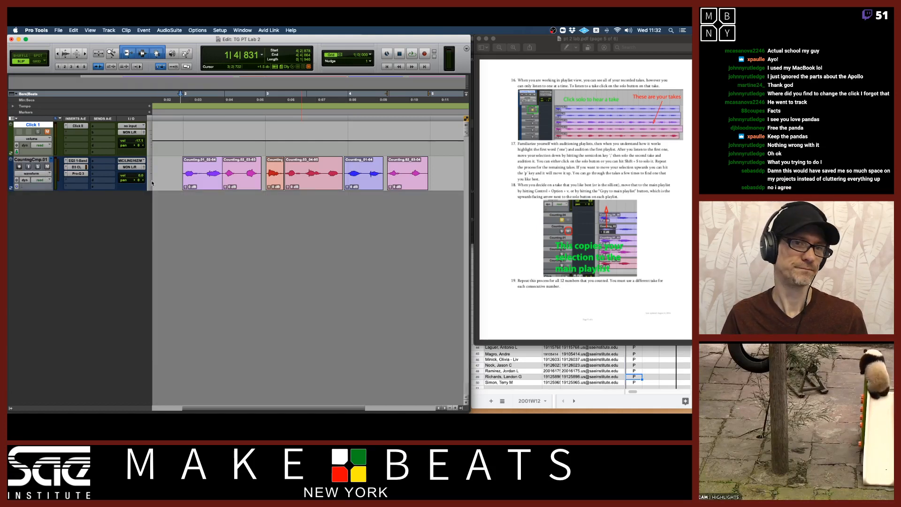
click(50, 160)
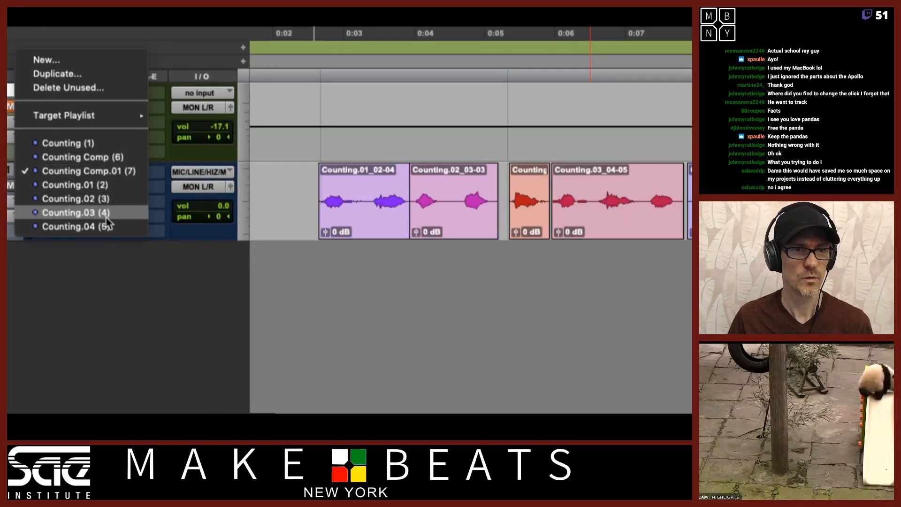
click(99, 158)
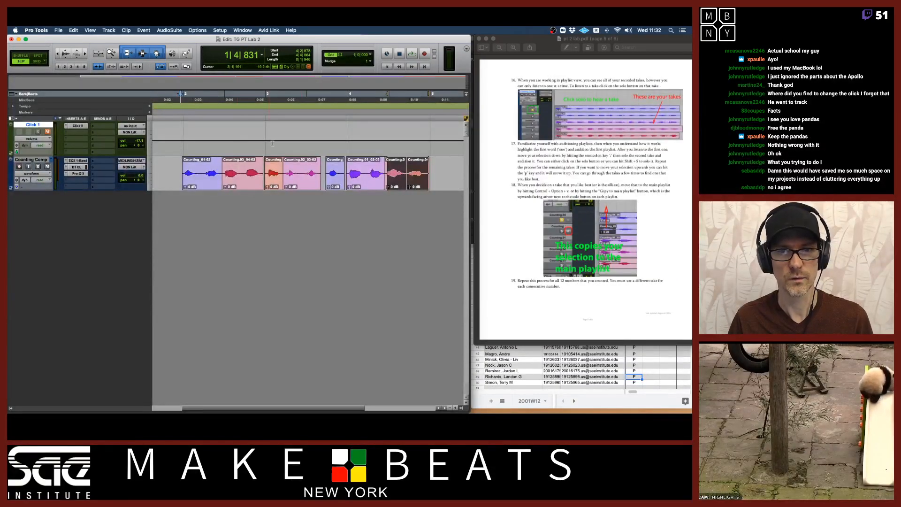
Switch to Grid mode and play Counting Comp from the start of bar 2.
key(F4)
click(182, 102)
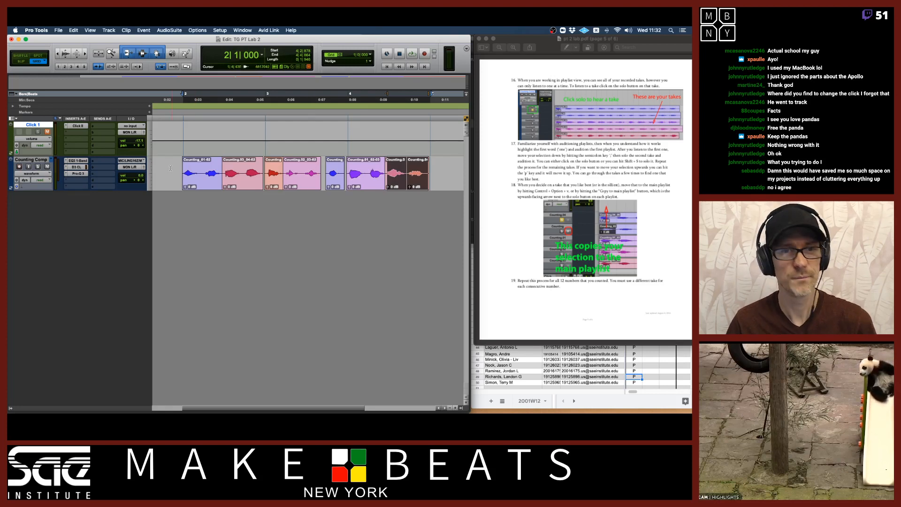
key(space)
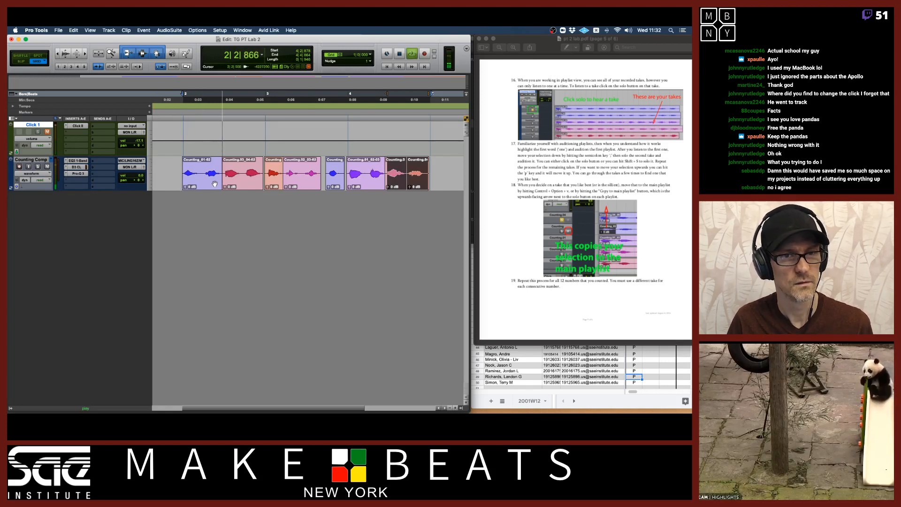
Set the Counting Comp track height to large, and stop the playback.
click(150, 186)
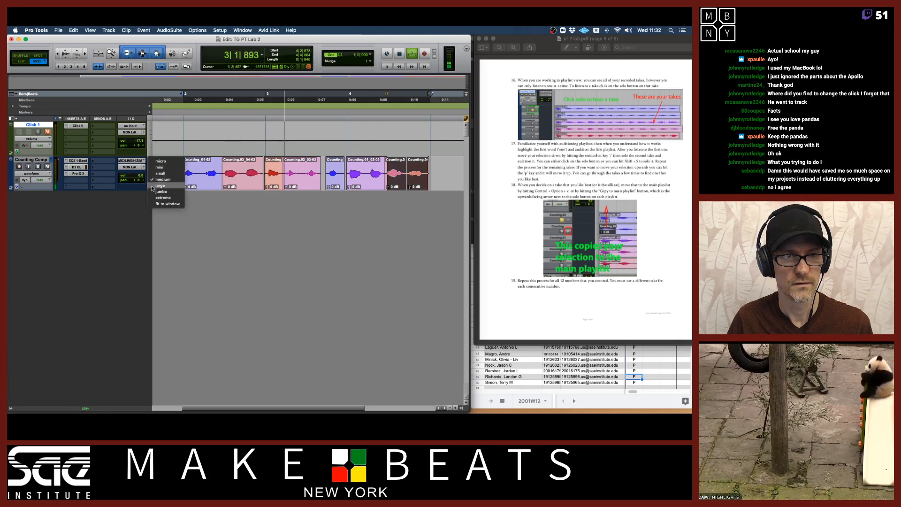
click(153, 186)
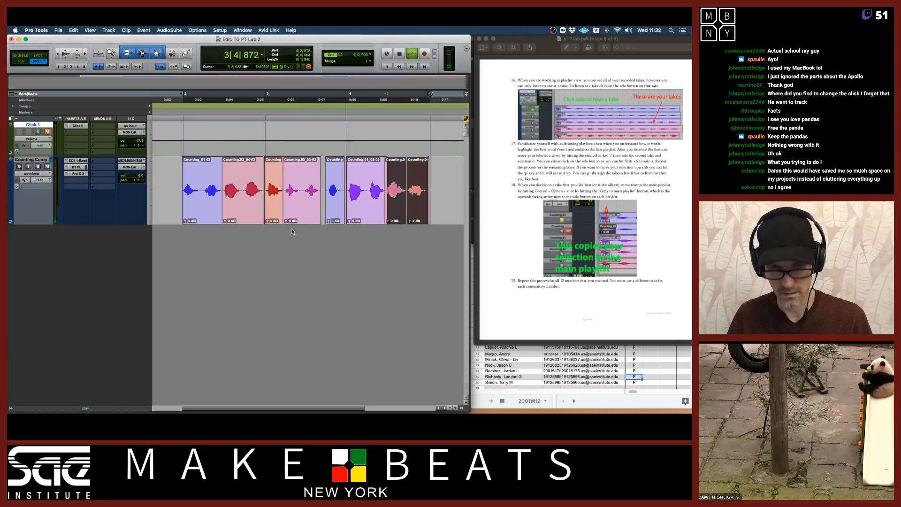
key(t)
scroll(339, 208, right, 6)
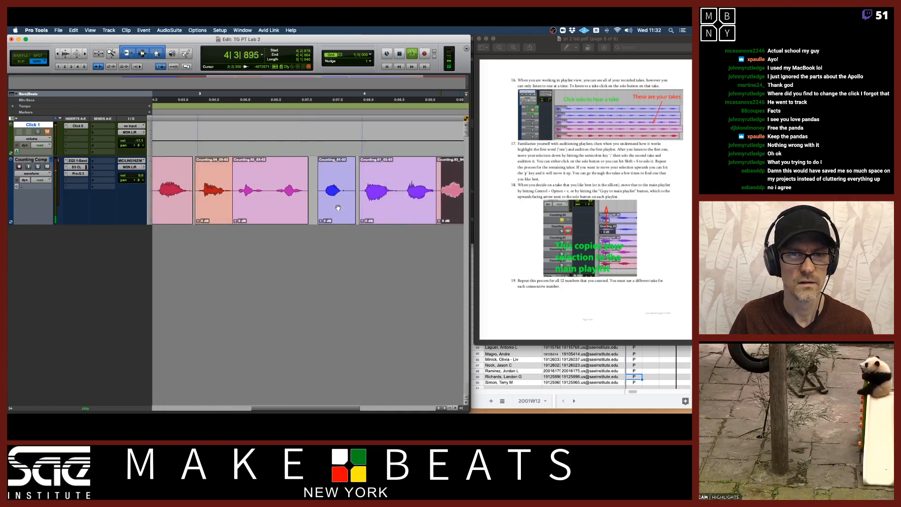
key(space)
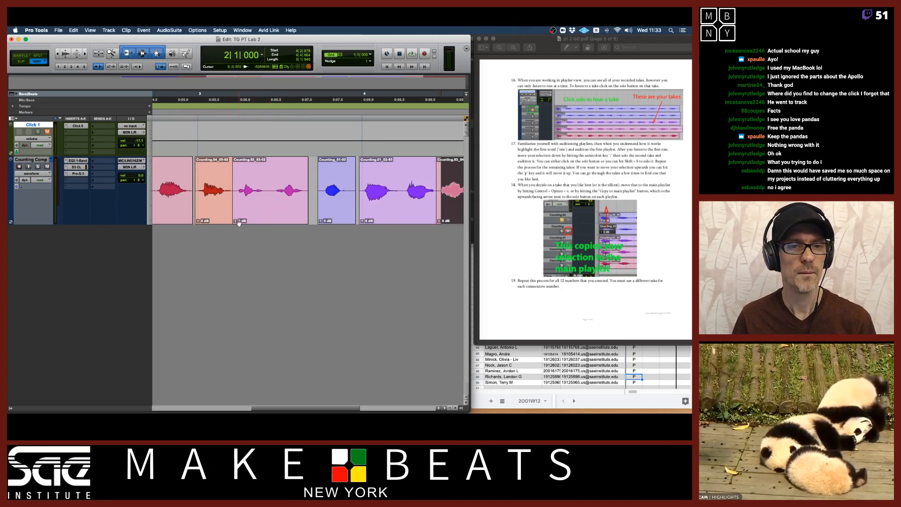
Raise the clip gain of the Counting.02 clip after the fifth number to +4.4 dB, and play back the comp.
drag(235, 223, 233, 221)
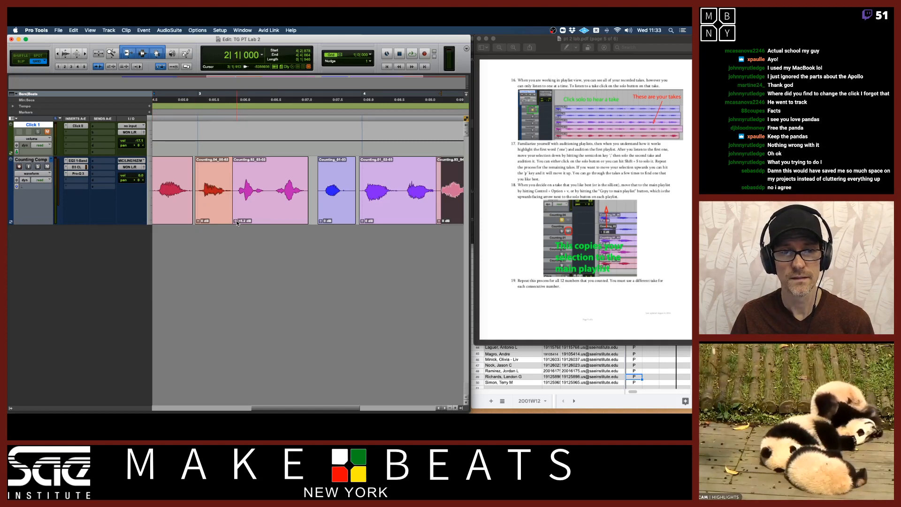
drag(237, 220, 235, 222)
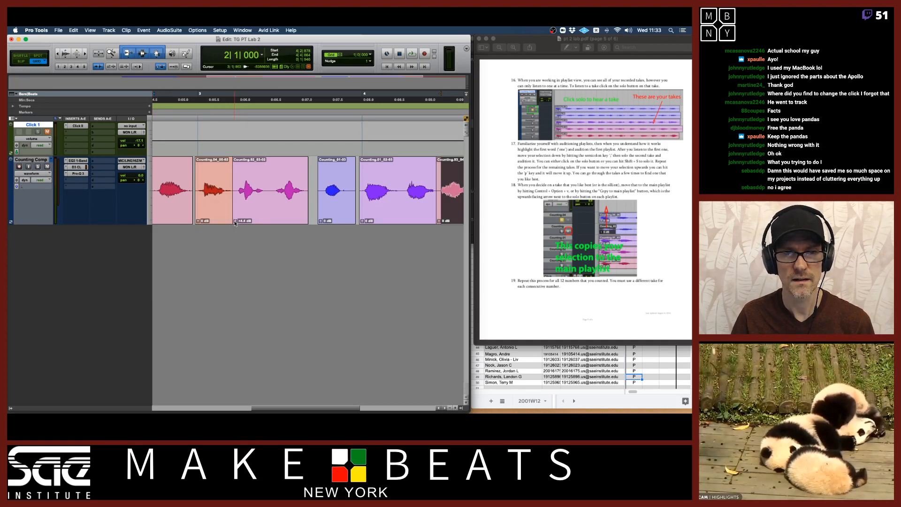
key(space)
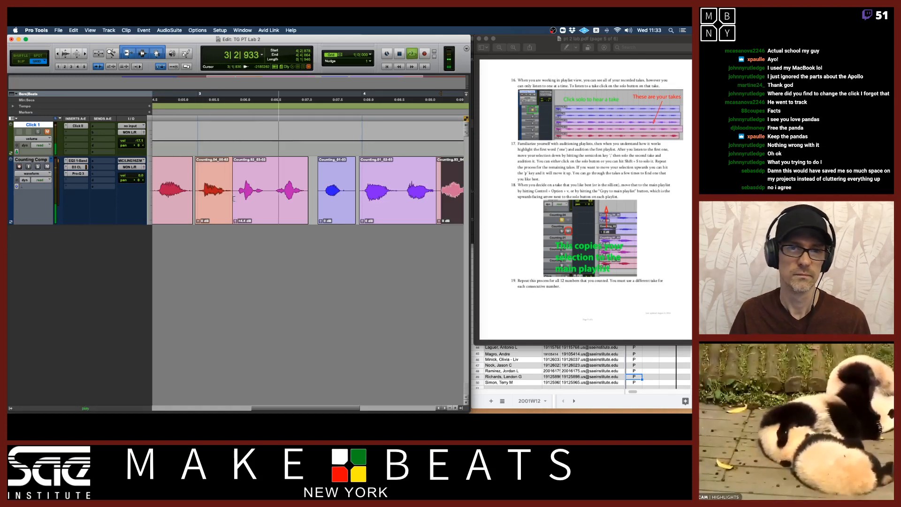
key(space)
Switch to Slip mode and extend the end of the +4.4 dB Counting.02 clip to meet the start of the following clip.
double_click(306, 189)
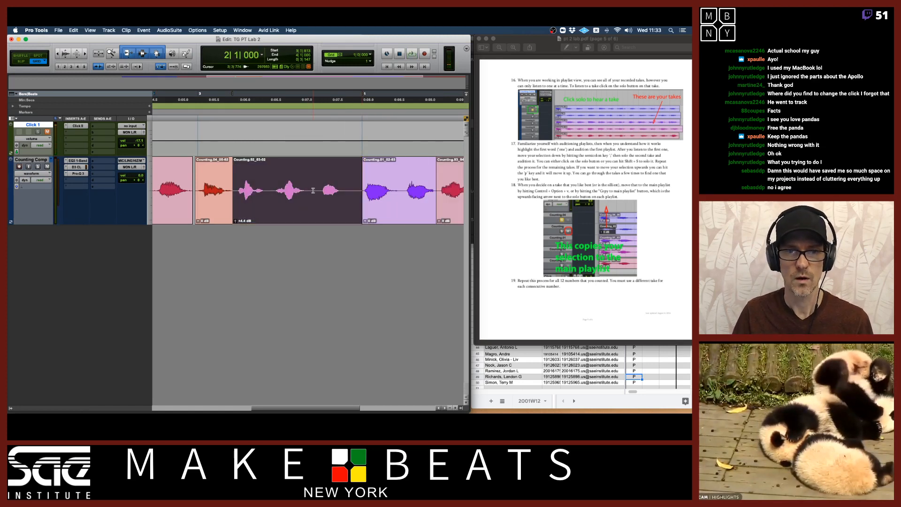
key(F2)
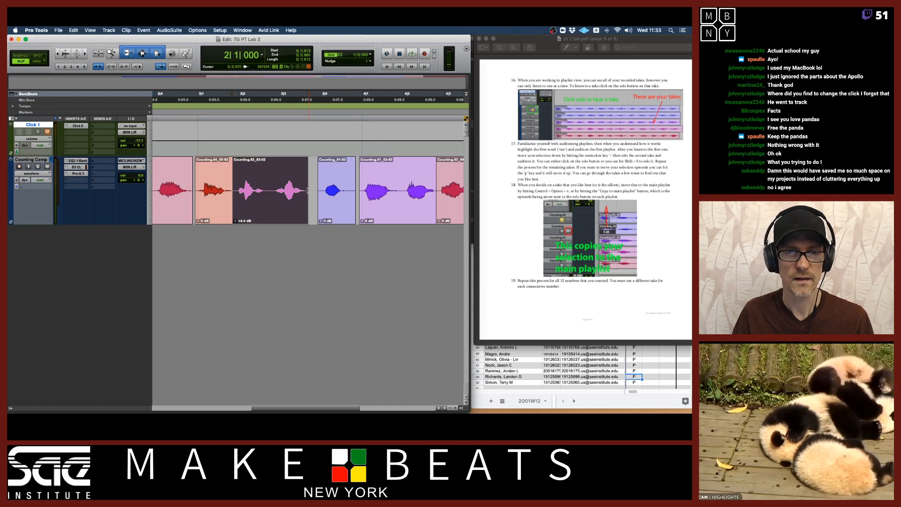
drag(308, 190, 319, 190)
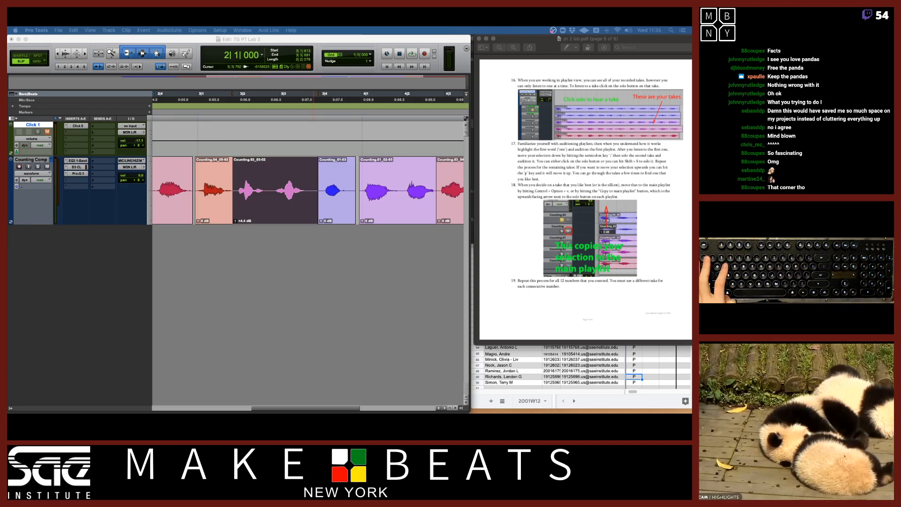
Play back the extended Counting.02 clip, and split it between its two spoken numbers at 3|2|856.
click(268, 190)
click(266, 191)
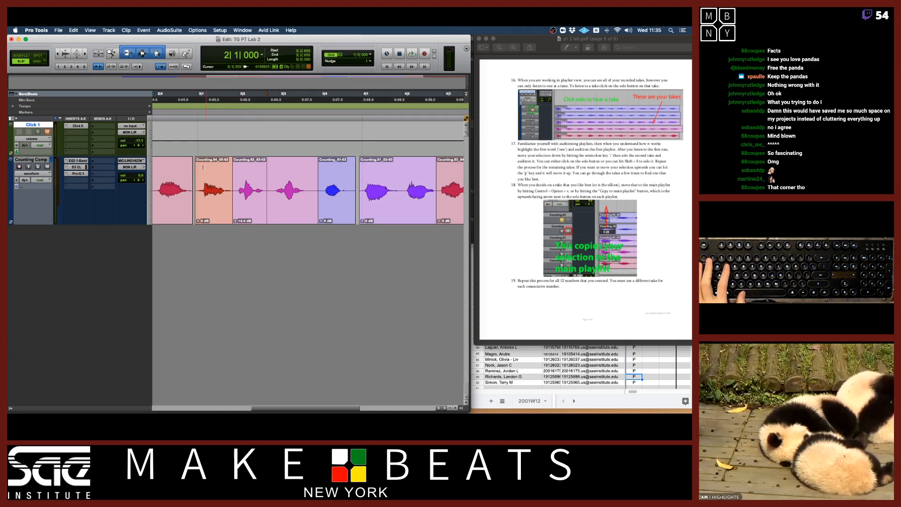
click(263, 210)
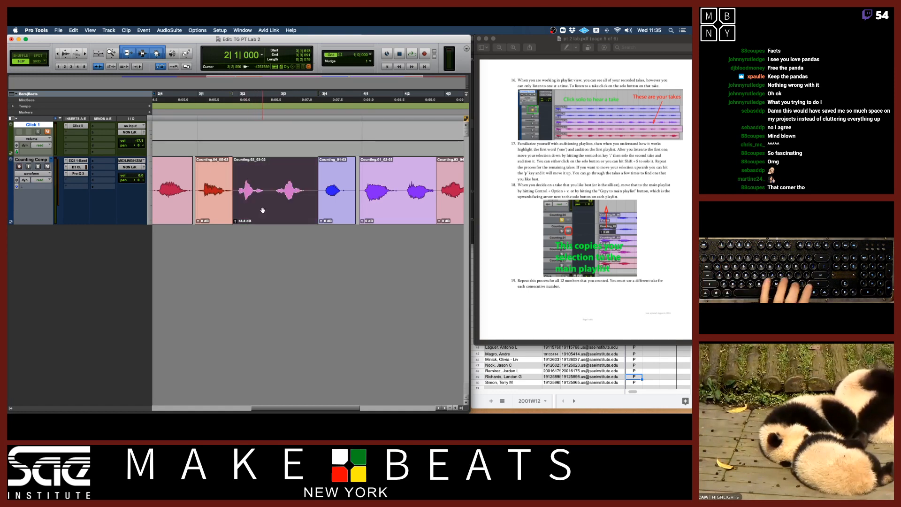
key(space)
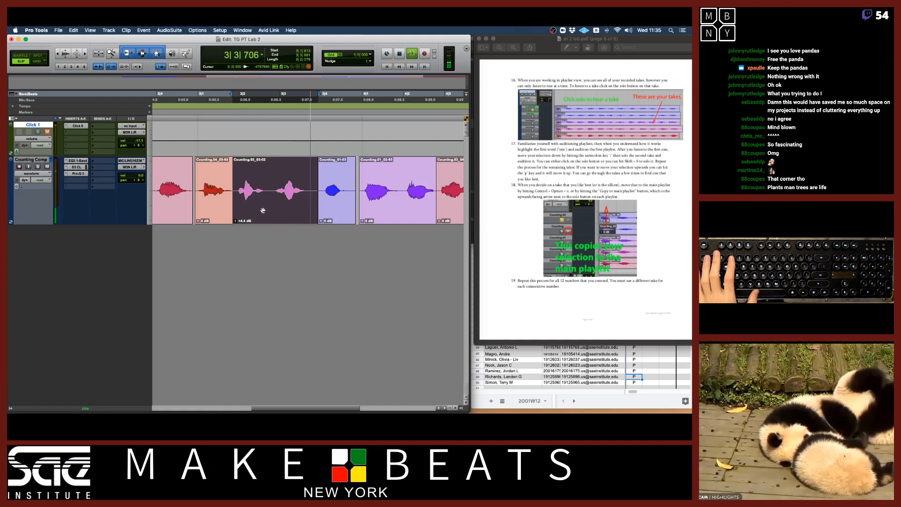
key(space)
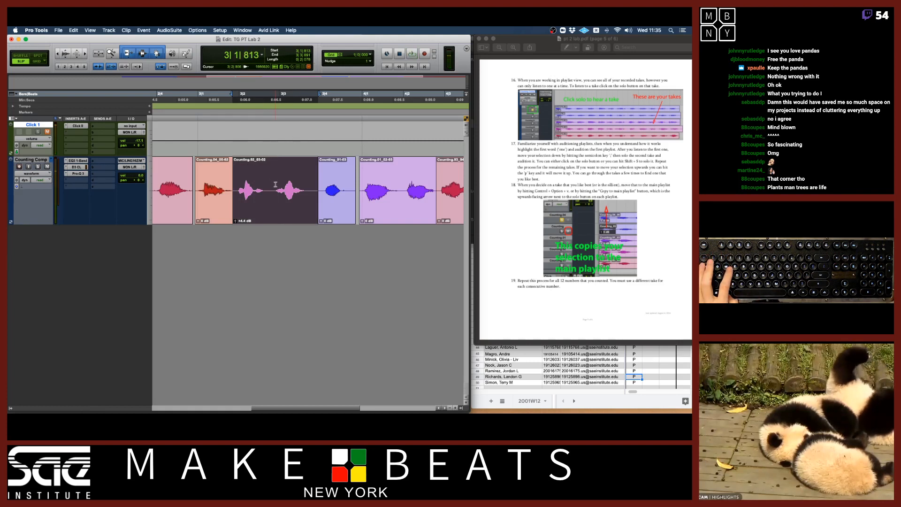
click(275, 184)
key(super+e)
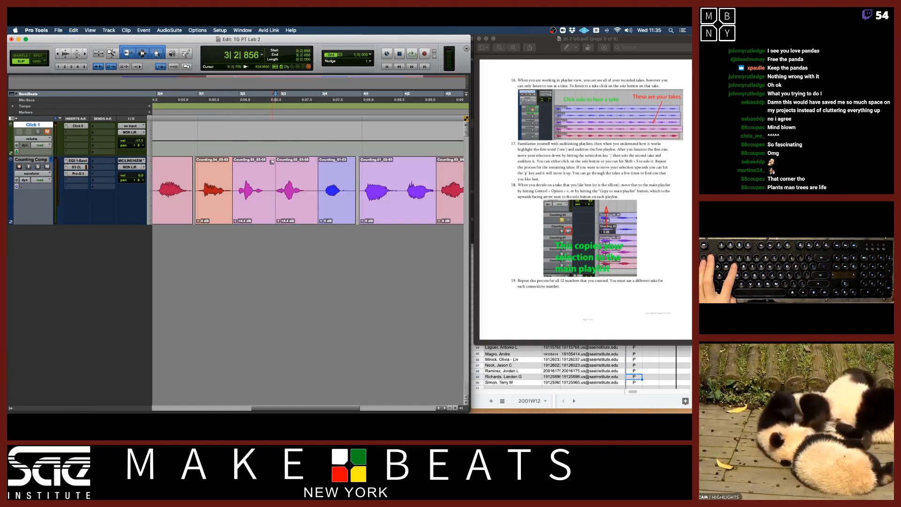
Add fade-outs to the two neighbouring pink clips in the Counting Comp track and audition both clips together.
drag(272, 161, 252, 161)
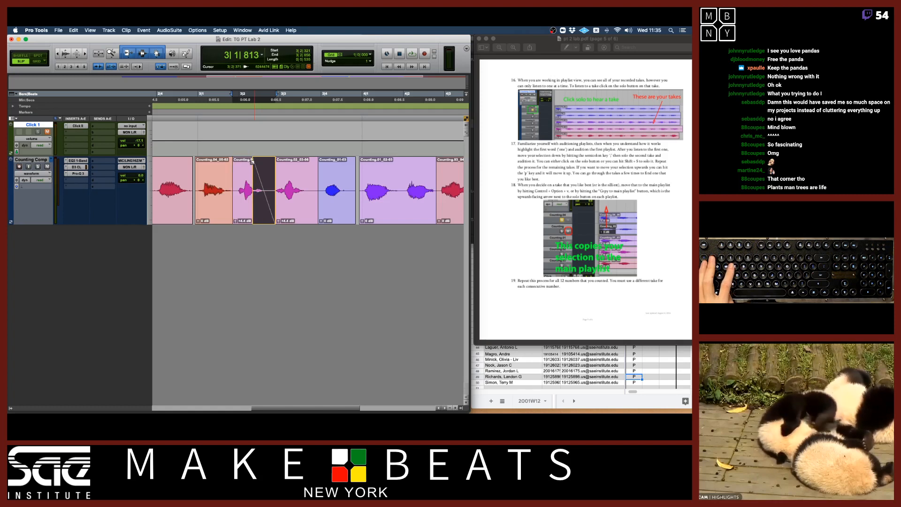
drag(317, 161, 240, 192)
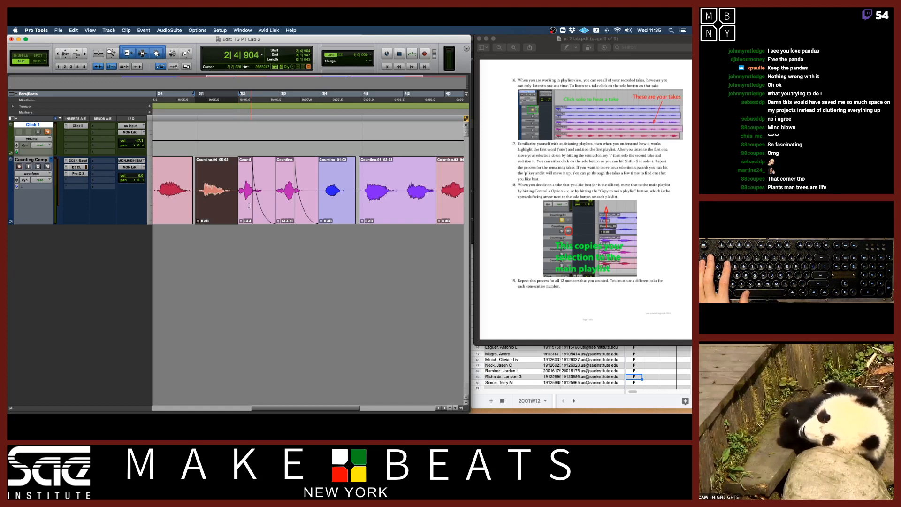
click(245, 212)
shift+click(309, 217)
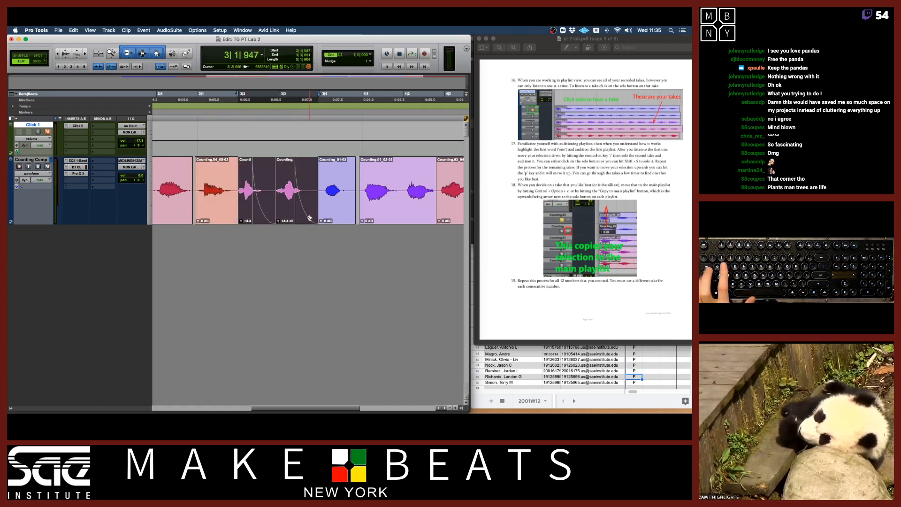
key(space)
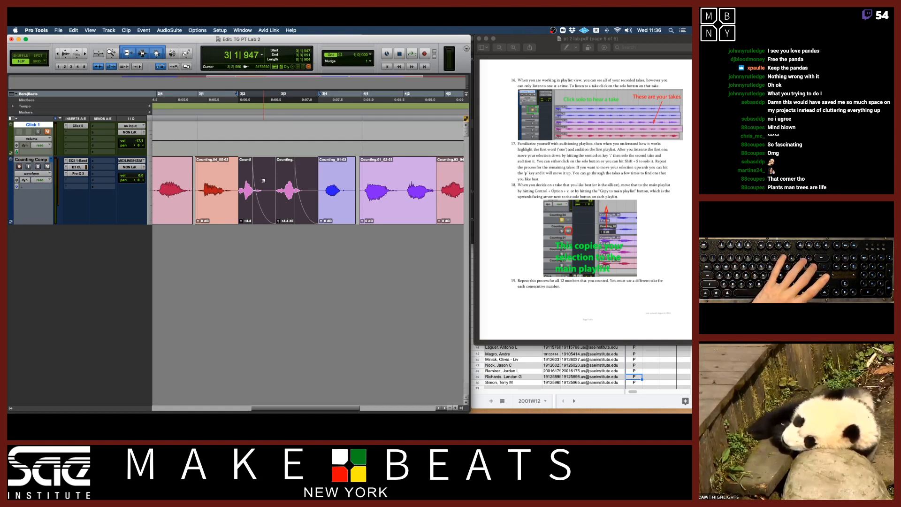
Lengthen the fade-outs on both pink clips so each begins at the waveform's peak, and audition the pair.
key(t)
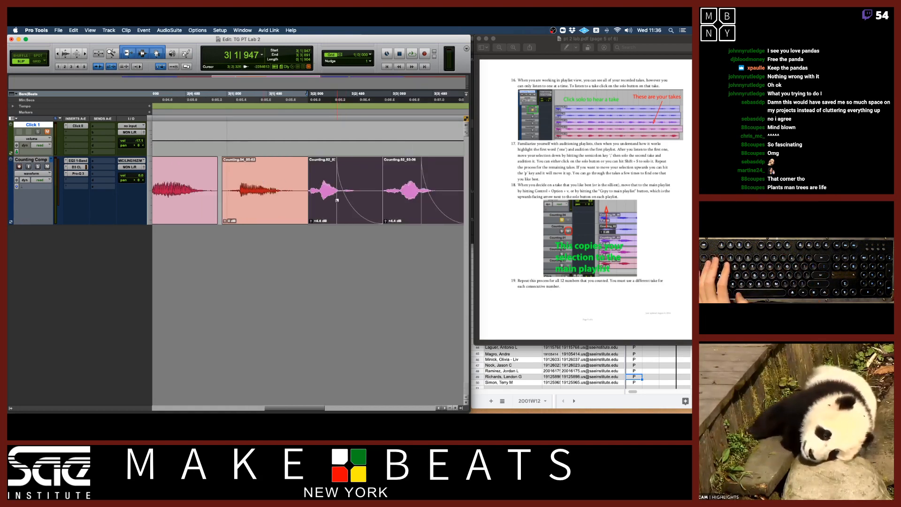
drag(338, 175, 323, 176)
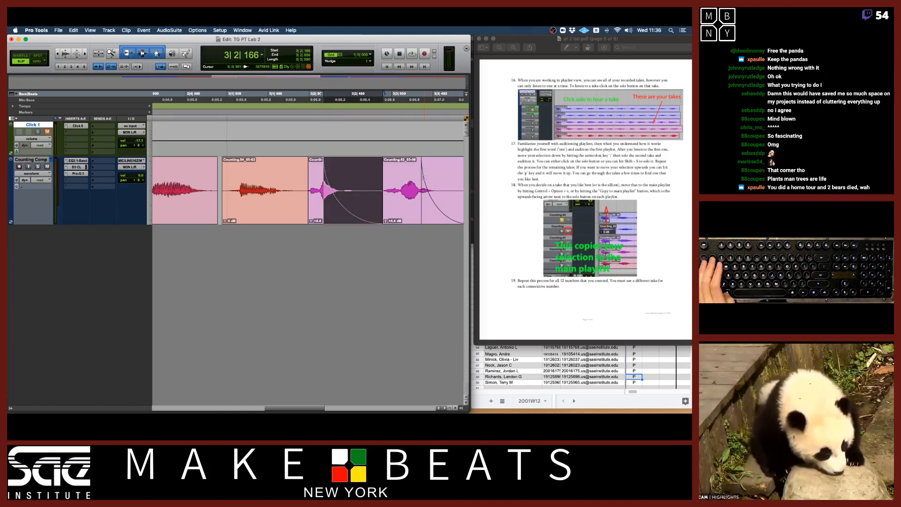
drag(422, 178, 410, 178)
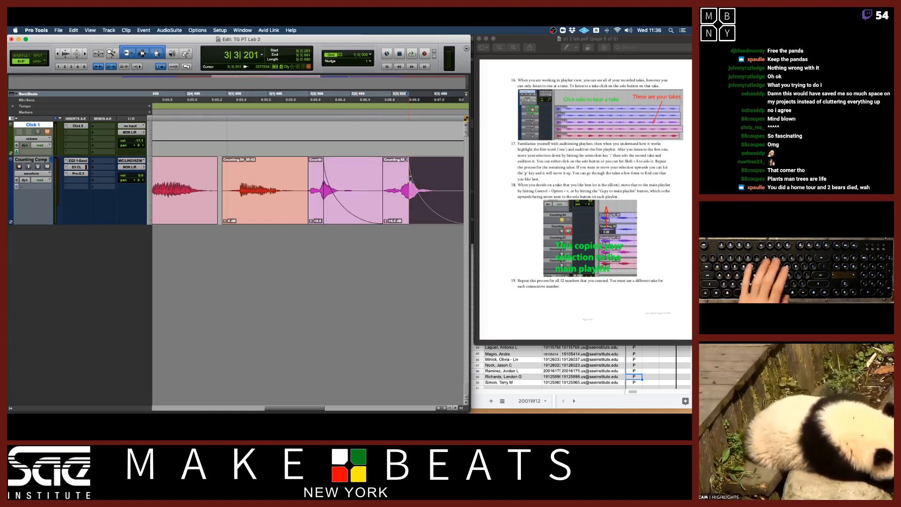
click(317, 219)
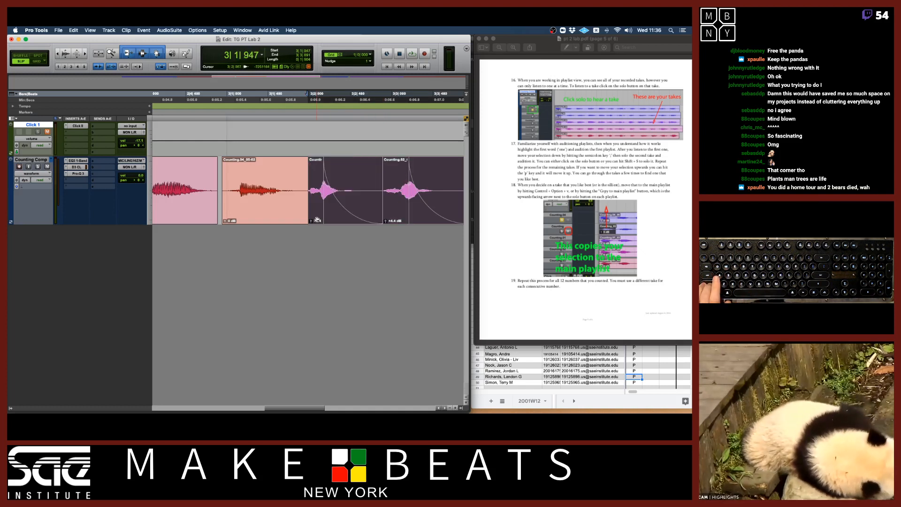
key(space)
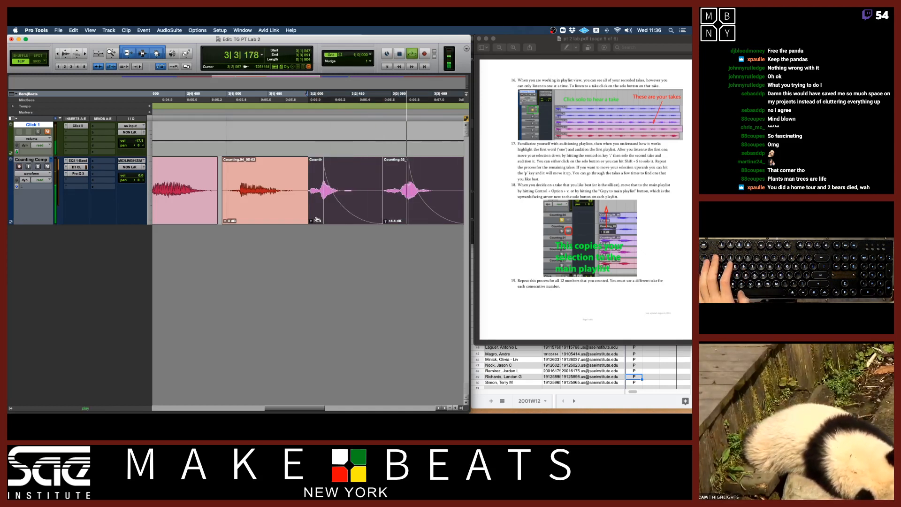
key(space)
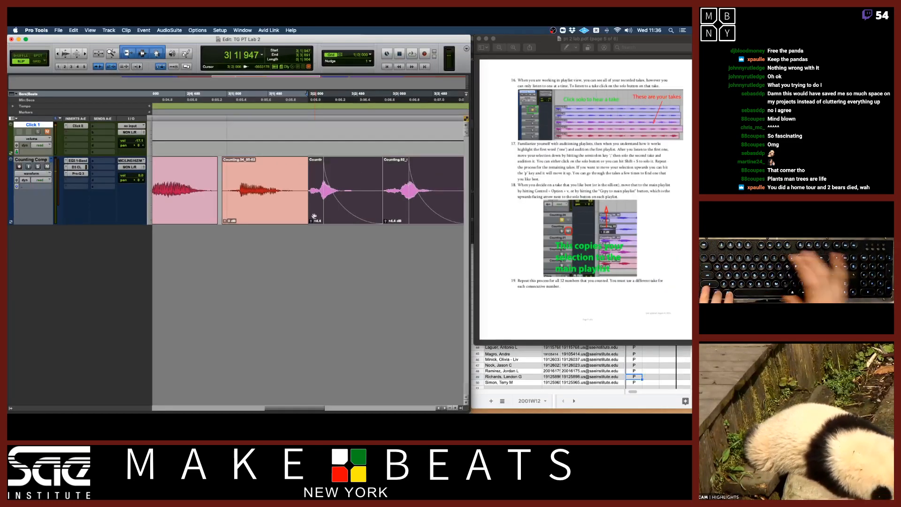
Switch to Grid mode, select the whole comp from bar 2 to bar 5 and play it.
key(r)
key(r)
key(r)
key(r)
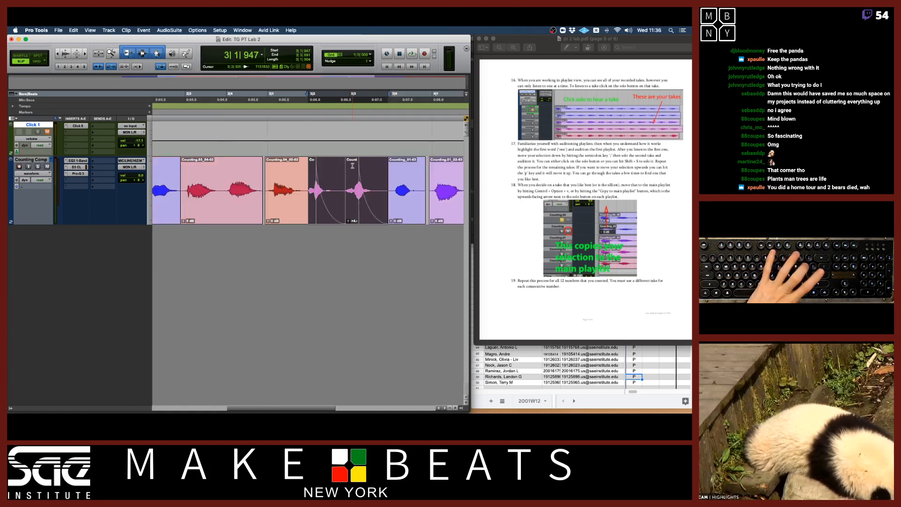
key(t)
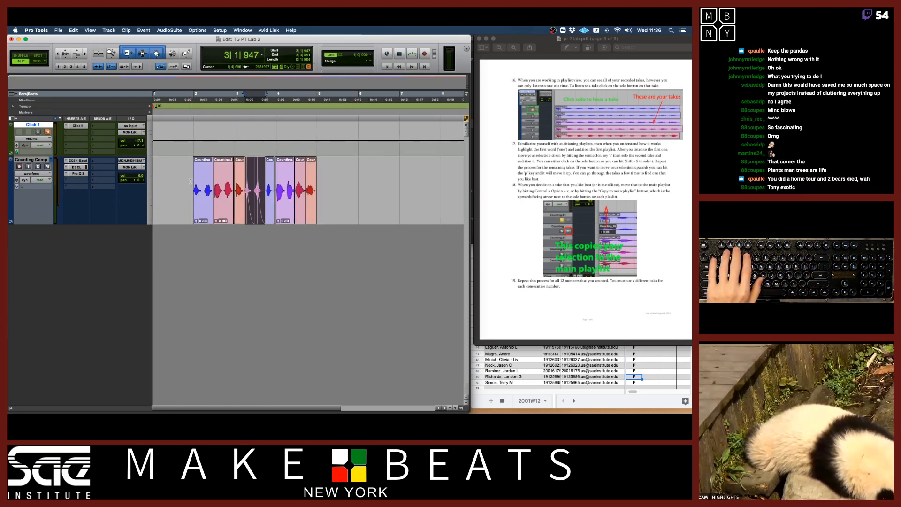
key(F4)
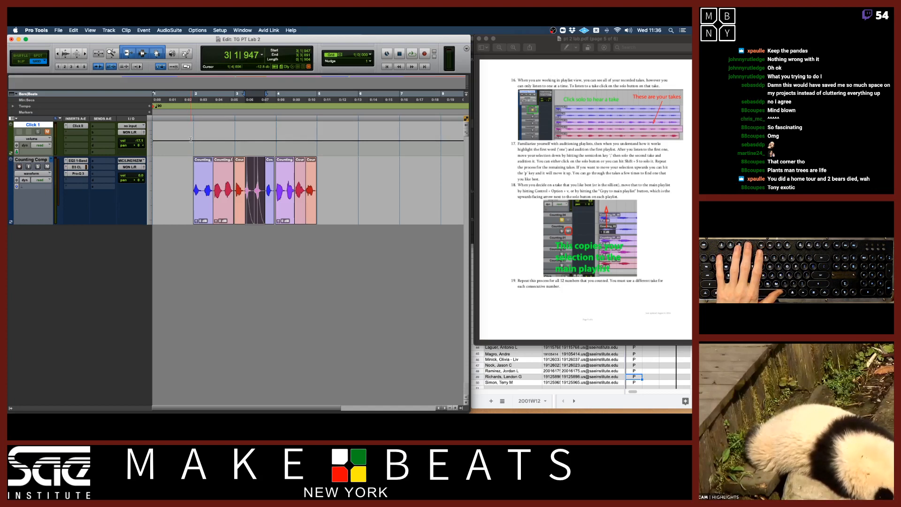
drag(191, 139, 300, 132)
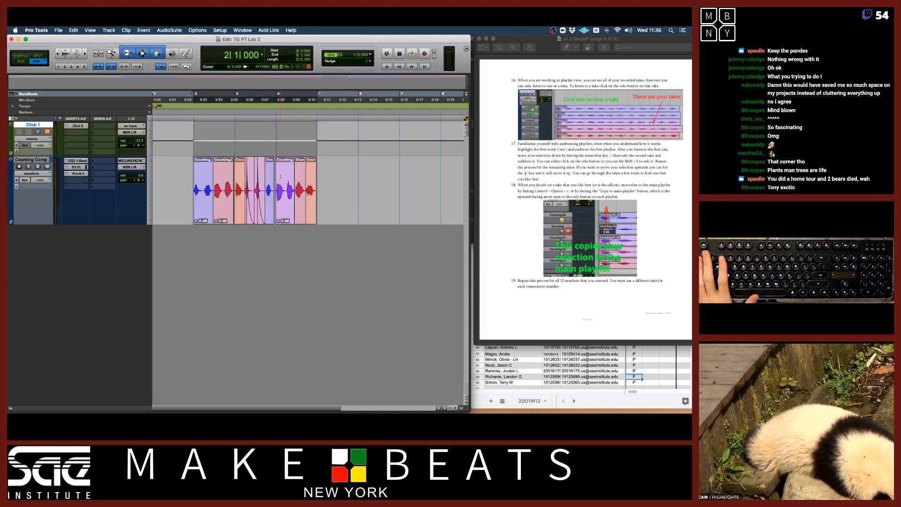
key(space)
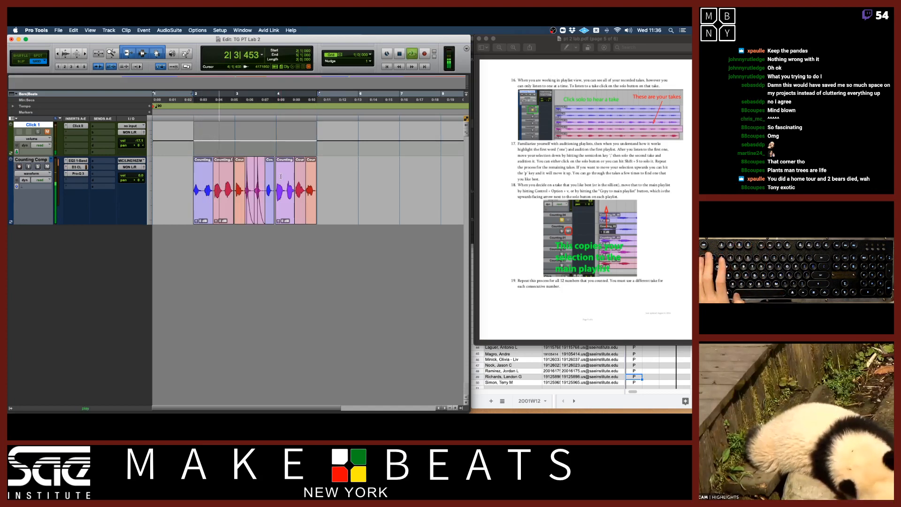
Shorten the fade-outs on the two pink clips so they begin after each spoken number.
key(t)
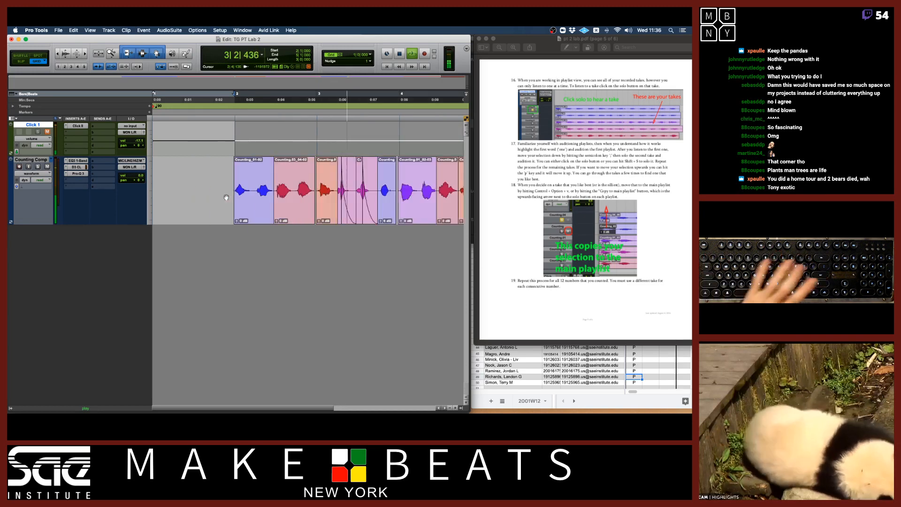
scroll(321, 203, right, 2)
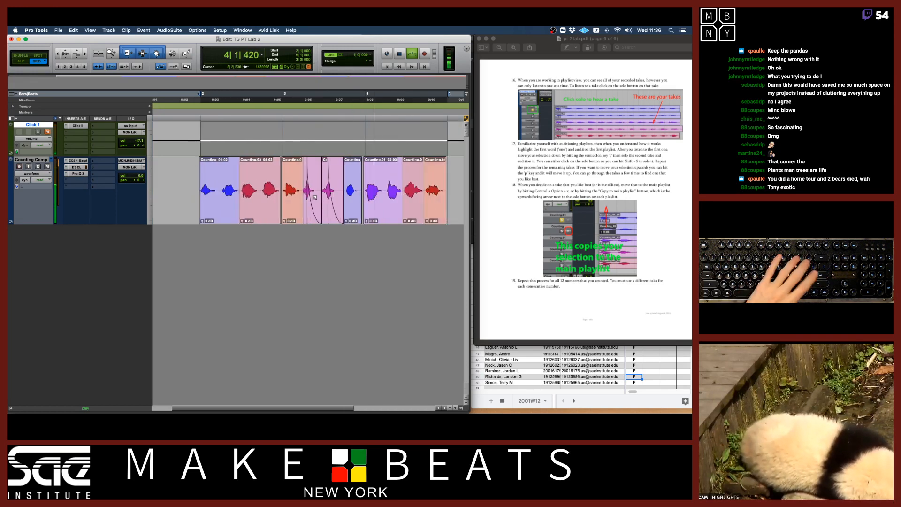
key(t)
scroll(393, 188, right, 4)
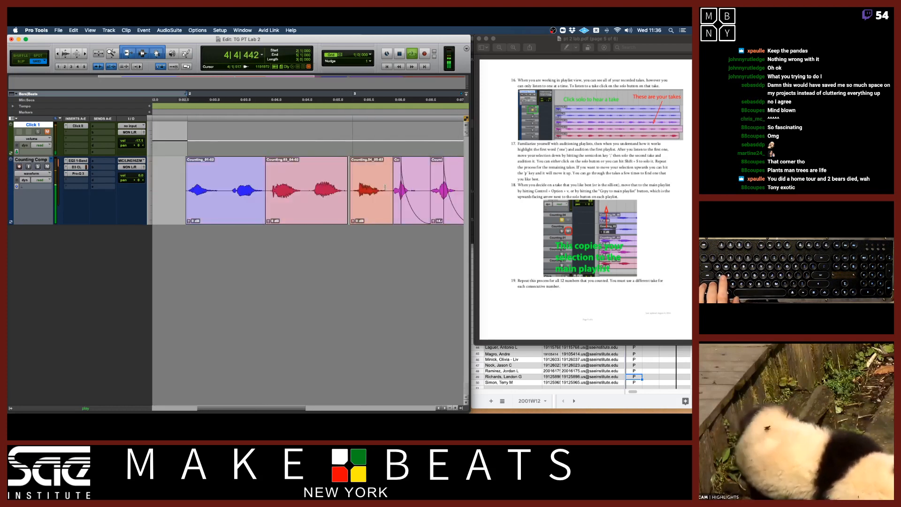
scroll(387, 194, right, 2)
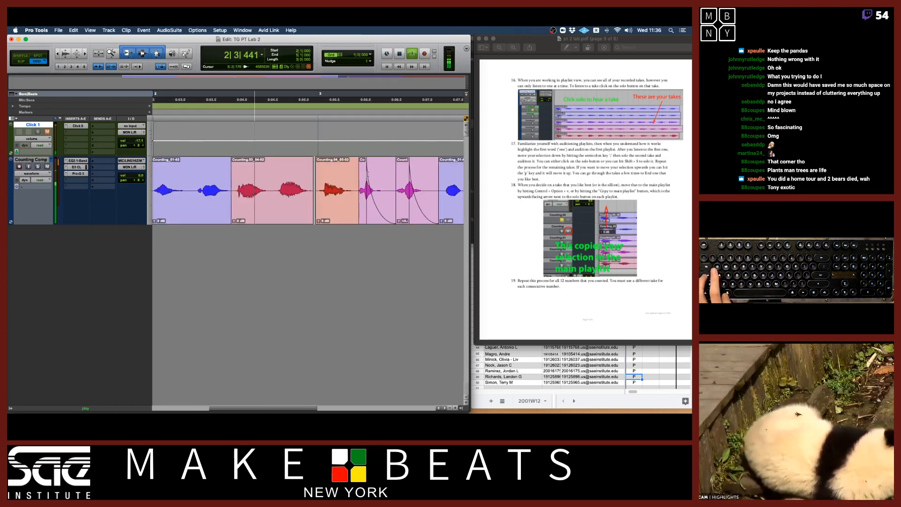
mouse_move(368, 174)
mouse_down()
mouse_move(426, 176)
mouse_move(375, 181)
mouse_move(383, 179)
mouse_up()
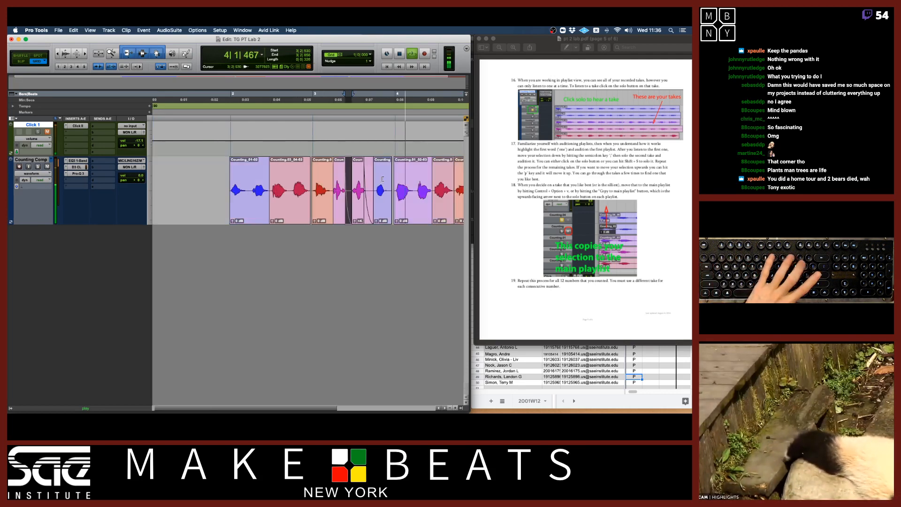
key(r)
key(r)
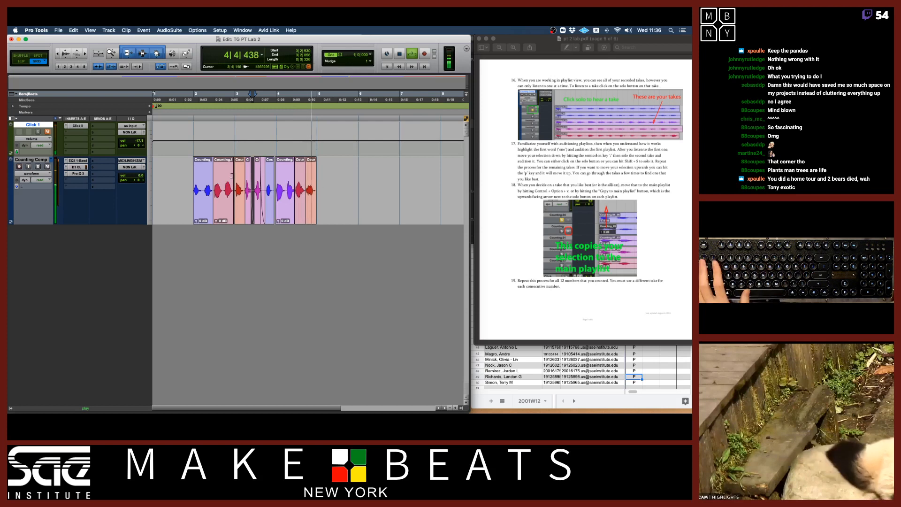
Stop playback, reselect the comp from bar 2 to bar 5 and read the remaining lab instructions about crossfades.
key(space)
drag(190, 136, 310, 132)
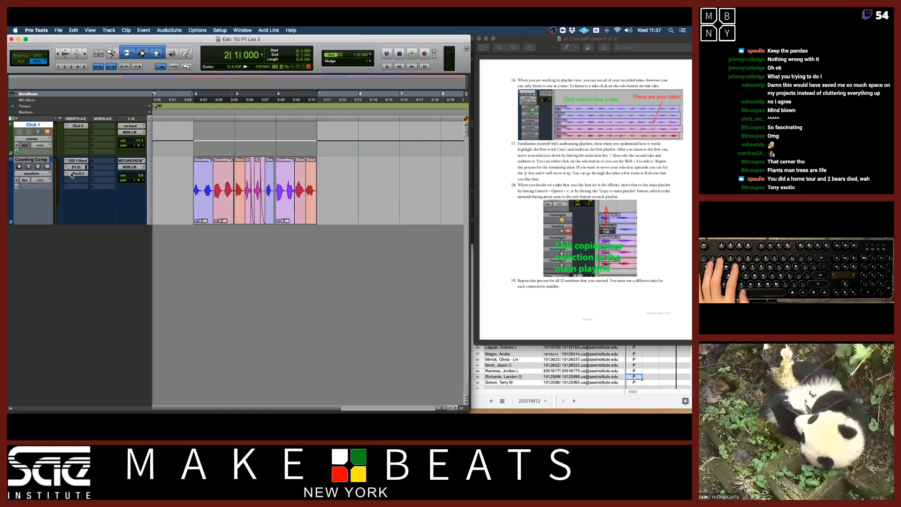
scroll(561, 230, down, 5)
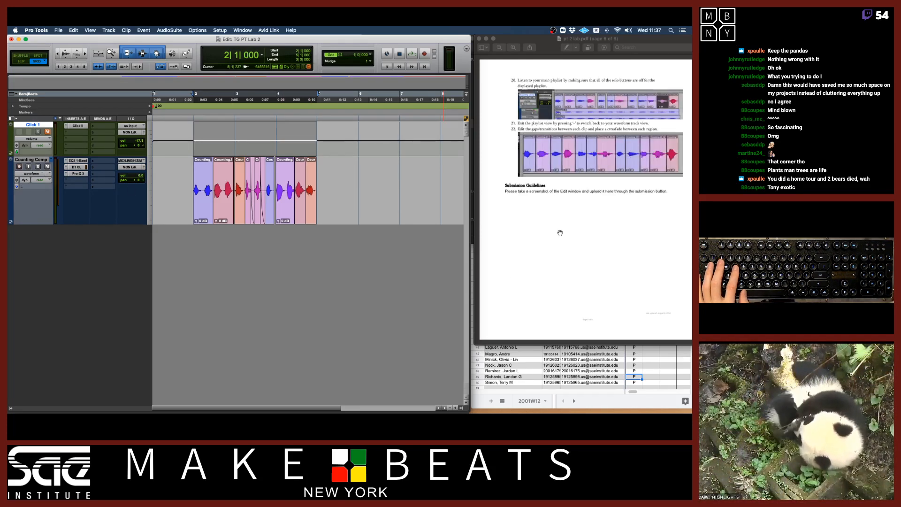
scroll(560, 233, up, 5)
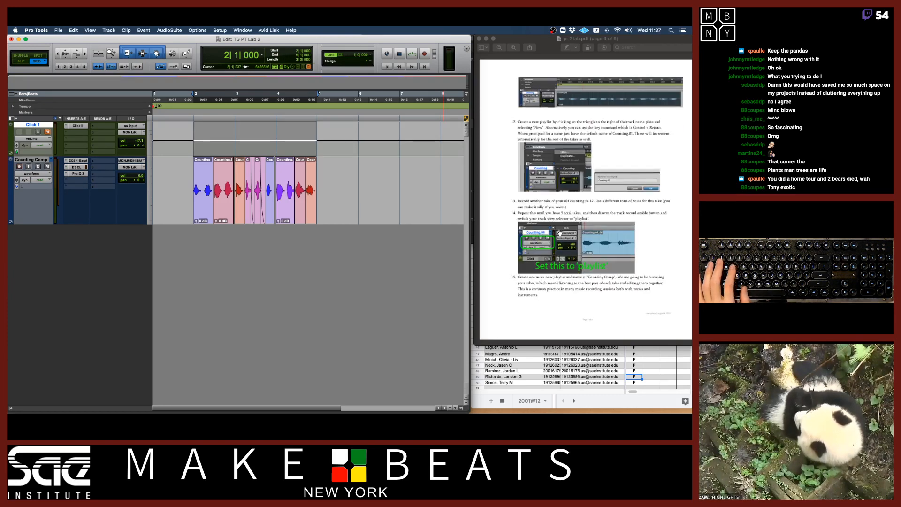
scroll(560, 233, down, 5)
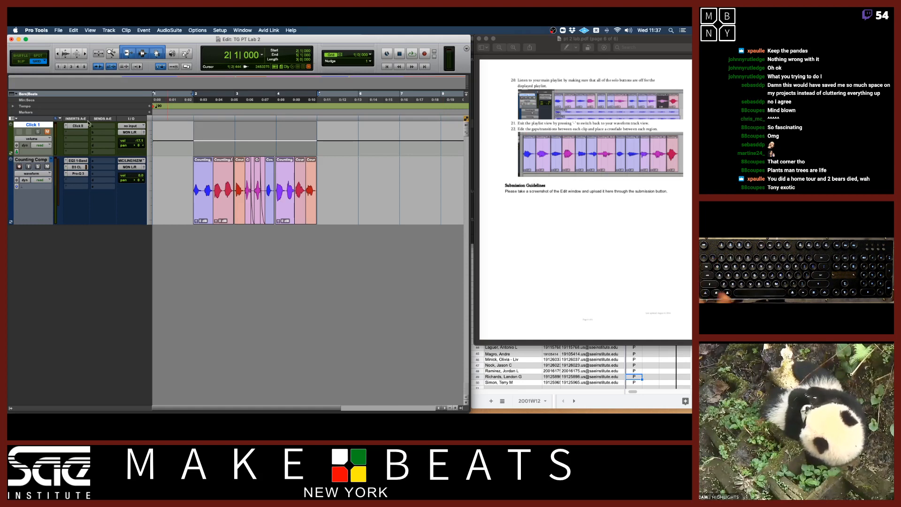
In Slip mode, crossfade the first blue clip into the red clip, and the red clip into the orange one.
key(super+bracketright)
key(super+bracketright)
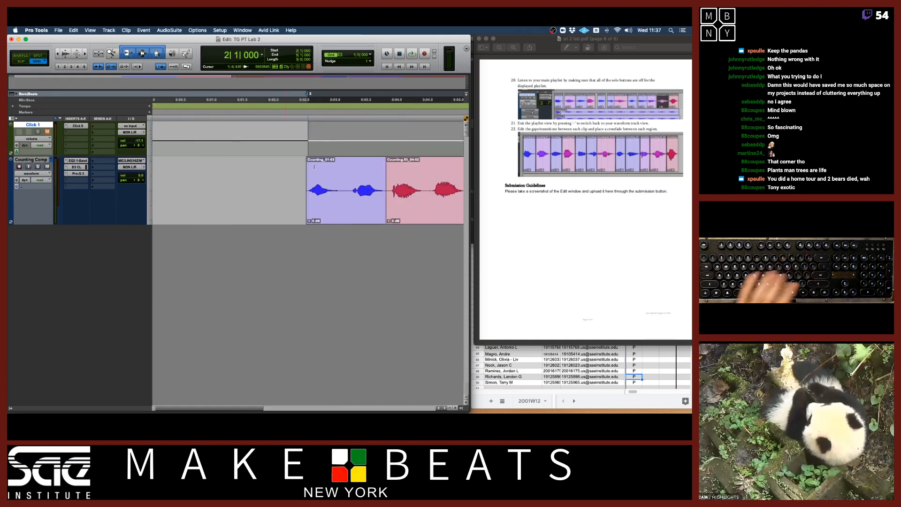
key(super+bracketright)
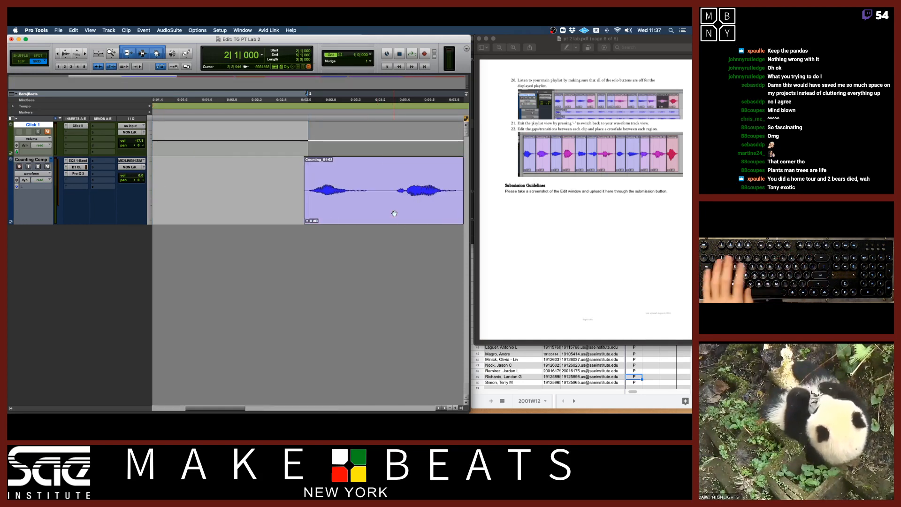
scroll(394, 214, right, 8)
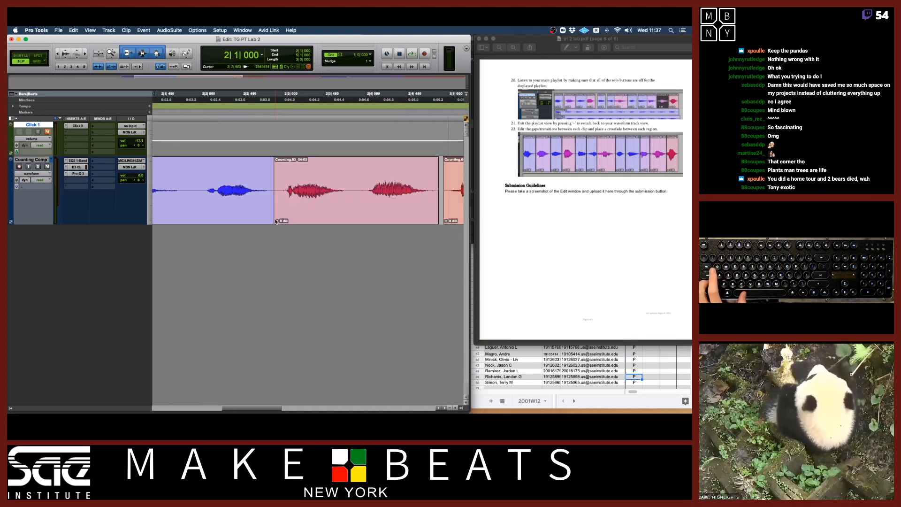
drag(276, 221, 277, 217)
key(super+z)
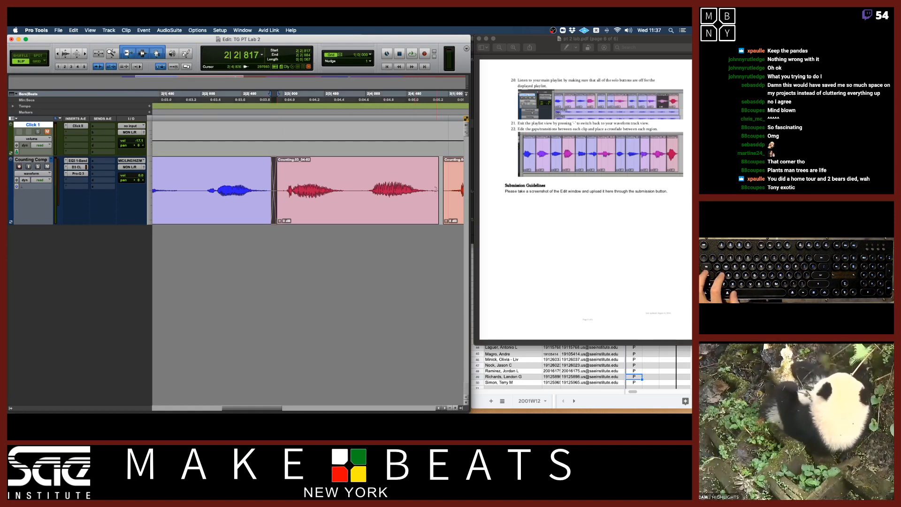
drag(435, 189, 446, 216)
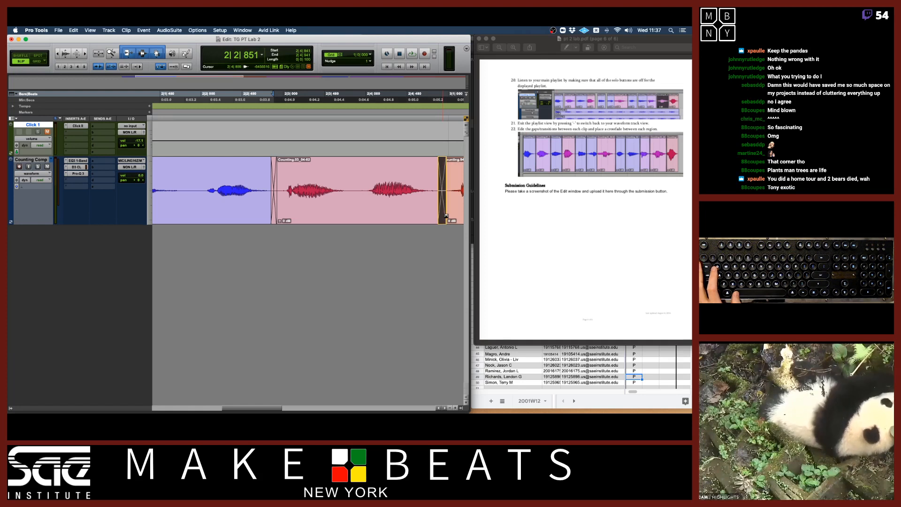
Extend the first pink clip's start slightly earlier and adjust its boundary with the orange clip before it.
scroll(444, 213, right, 10)
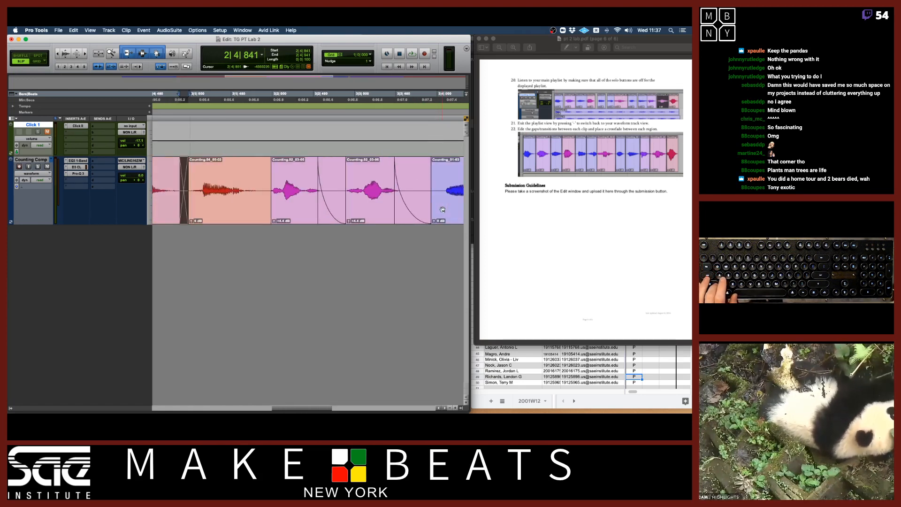
drag(275, 184, 267, 185)
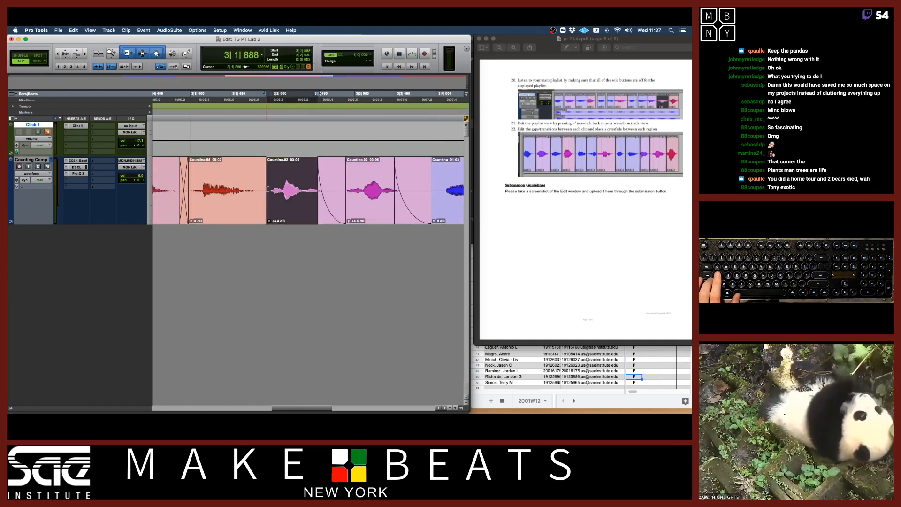
drag(265, 219, 271, 219)
Try to crossfade the second pink clip into the following blue clip, and undo the last edit.
scroll(271, 217, right, 5)
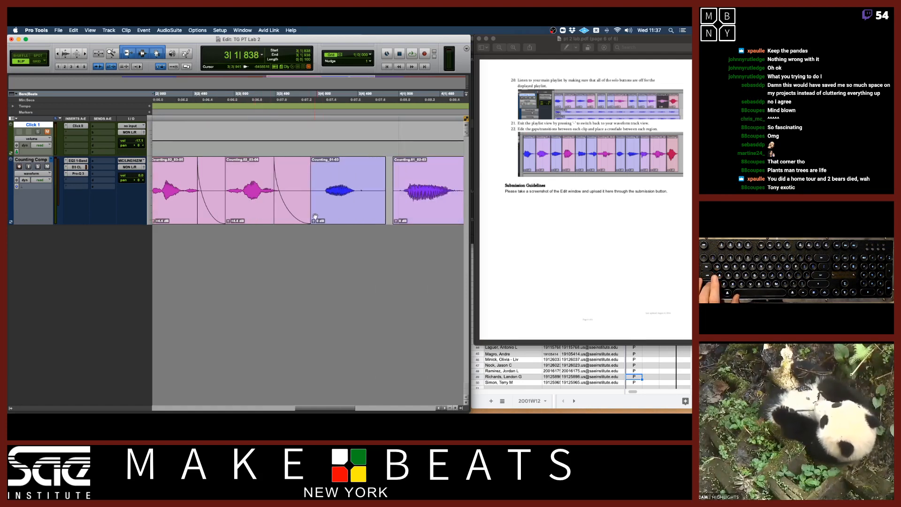
click(311, 215)
drag(314, 217, 315, 217)
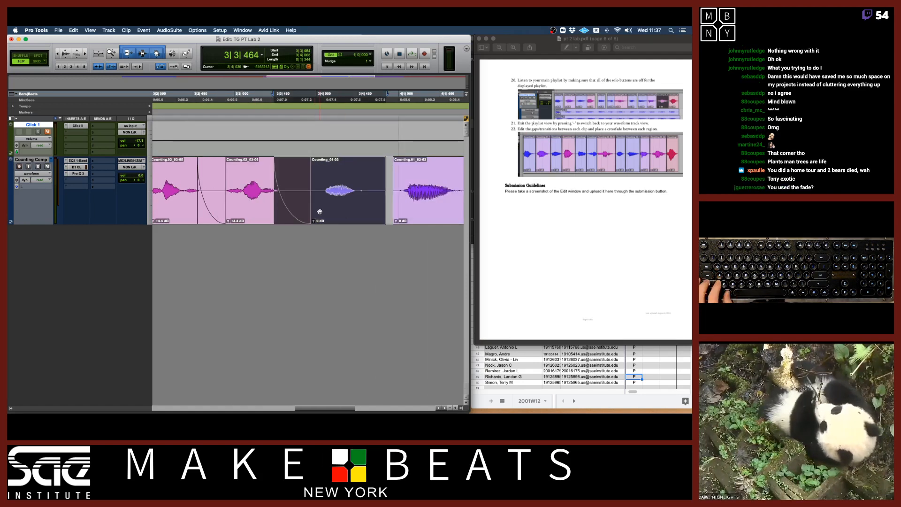
key(super+z)
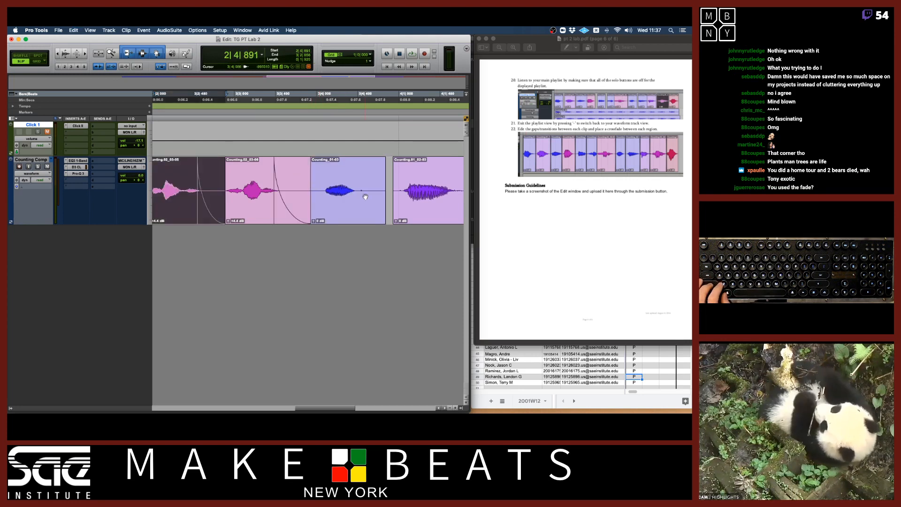
scroll(365, 196, right, 5)
click(214, 213)
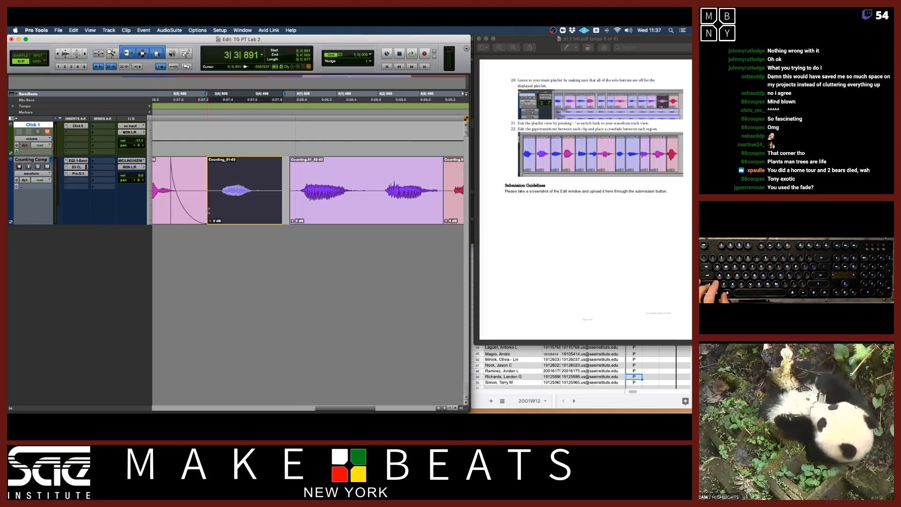
drag(205, 211, 214, 212)
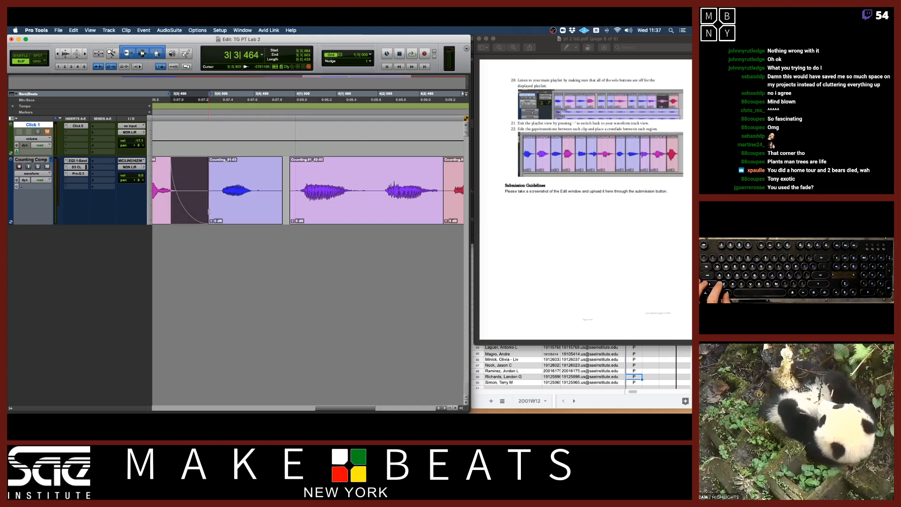
key(super+z)
shift+click(216, 214)
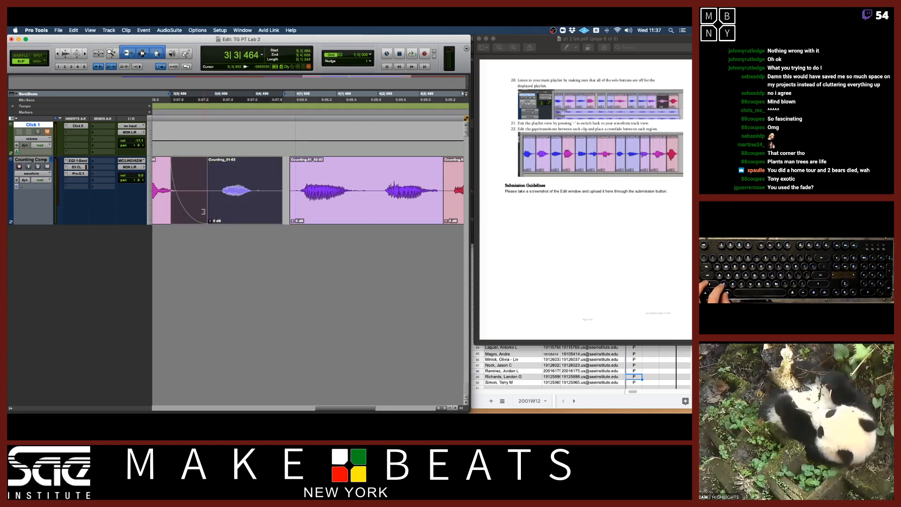
Add a short fade-in at the start of the blue clip that follows the second pink clip.
click(219, 182)
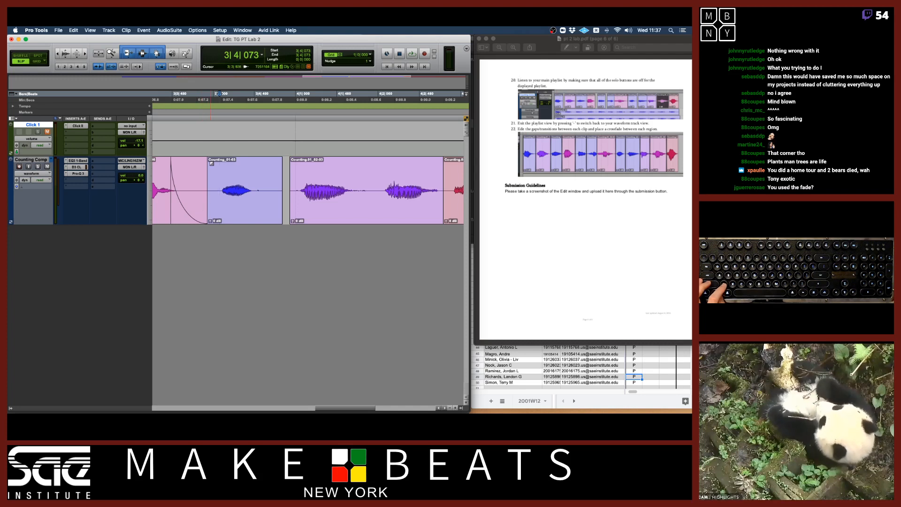
click(208, 161)
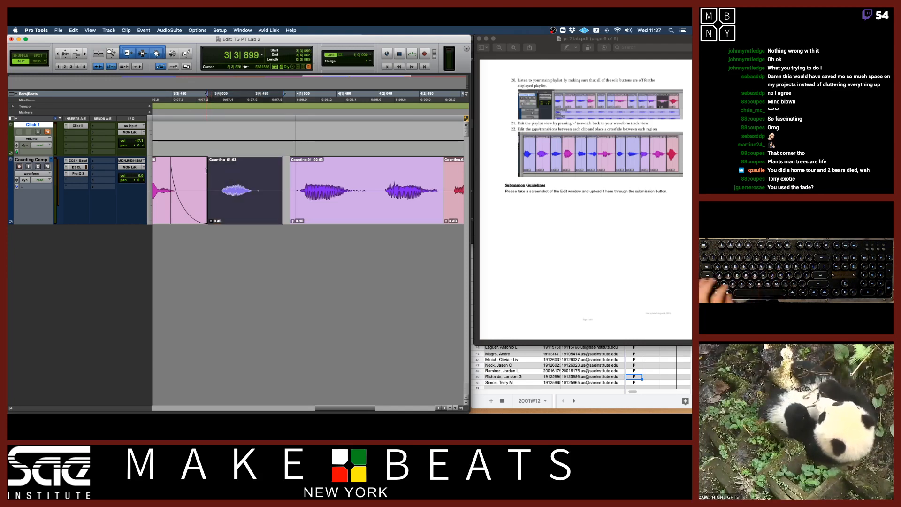
click(199, 174)
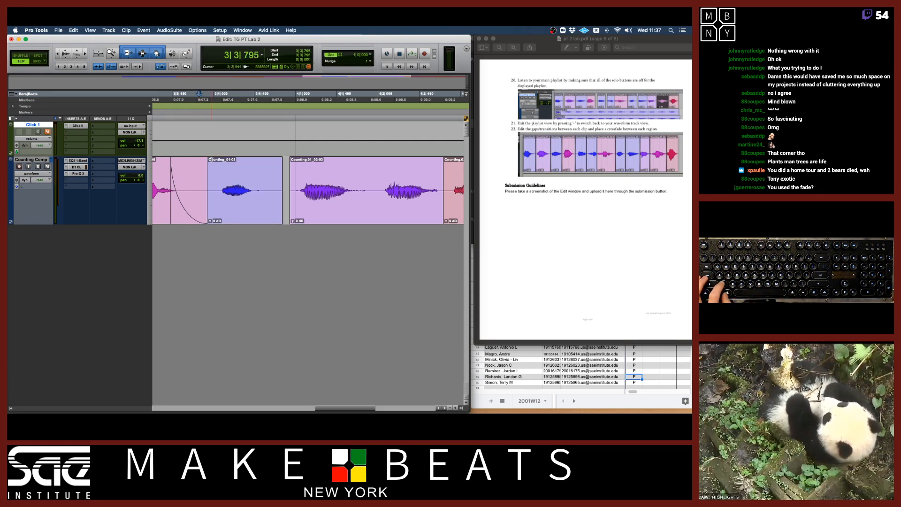
drag(209, 161, 222, 160)
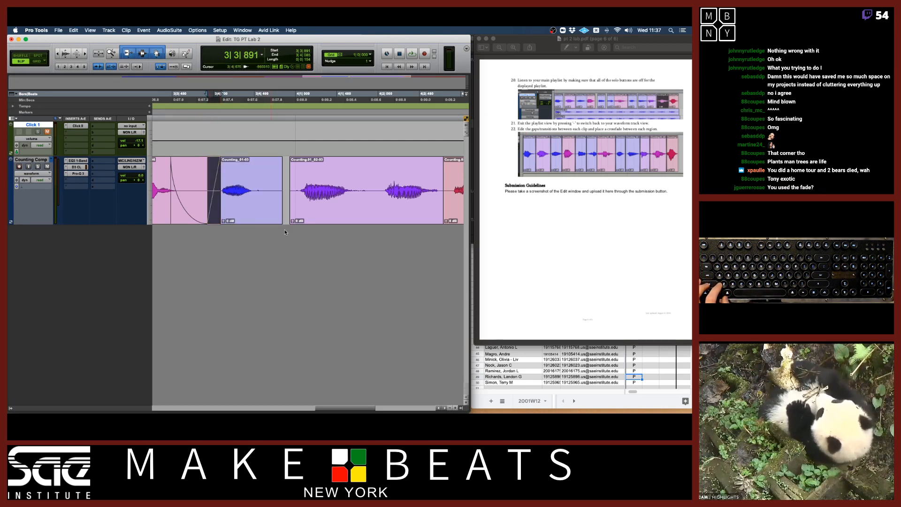
Close the gap with a crossfade from the second blue clip into the purple one, and crossfade purple into red and red into orange.
drag(281, 190, 276, 221)
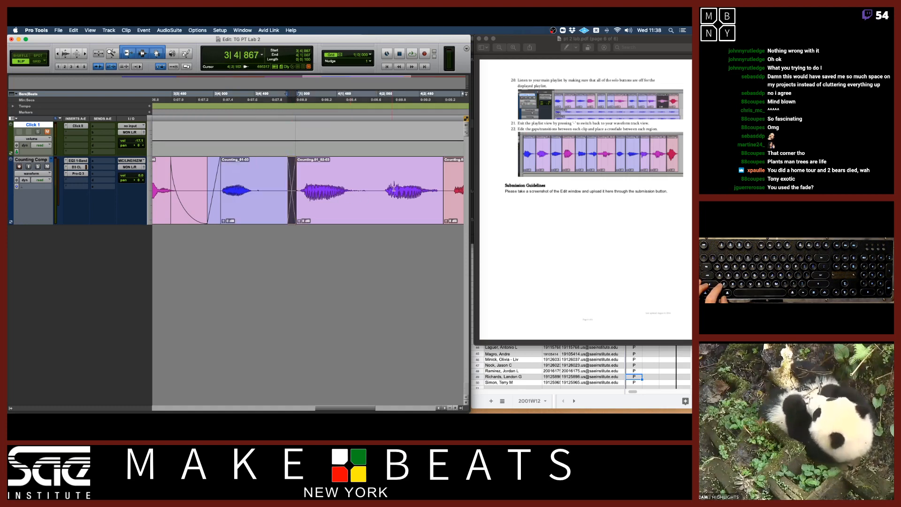
scroll(394, 191, right, 5)
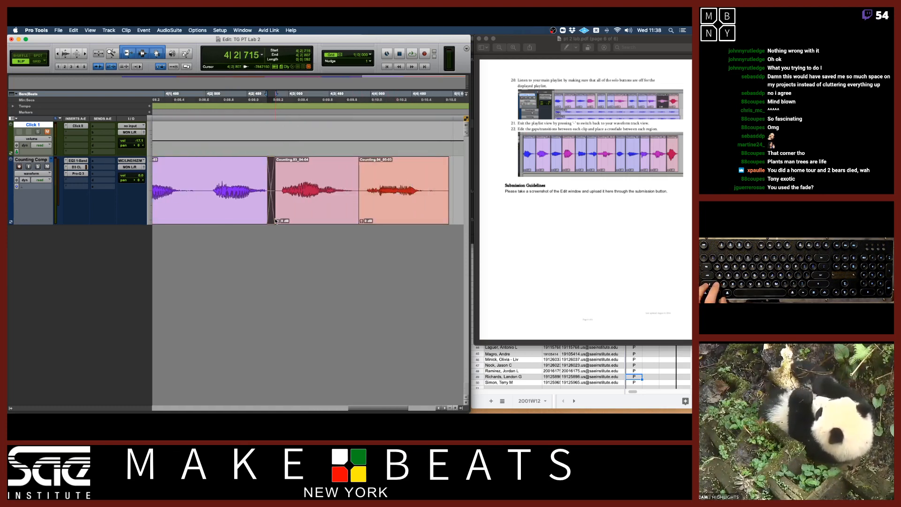
drag(359, 210, 365, 212)
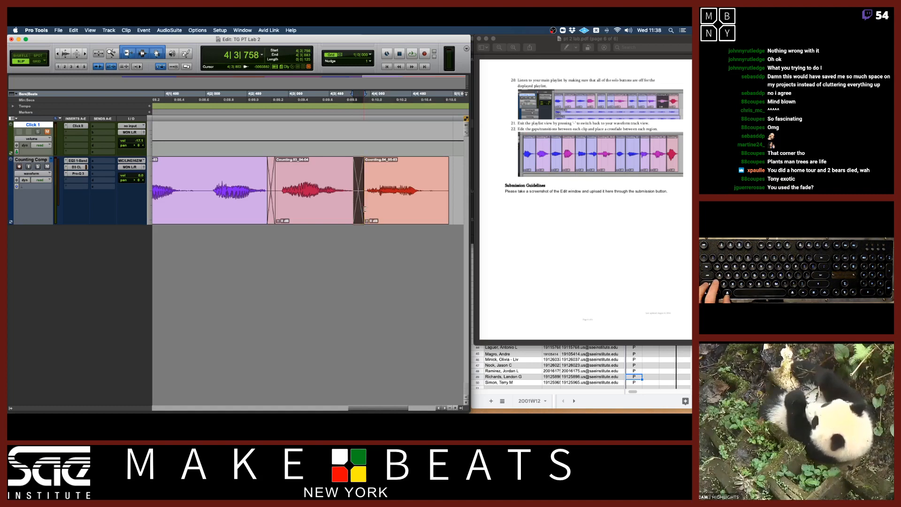
Add a fade-out at the end of the last orange clip in the Counting Comp track.
scroll(431, 135, right, 2)
drag(411, 160, 389, 169)
click(397, 161)
In Grid mode, select the whole comp from bar 2 to bar 5 and play it back to check the transitions.
key(super+[)
key(super+[)
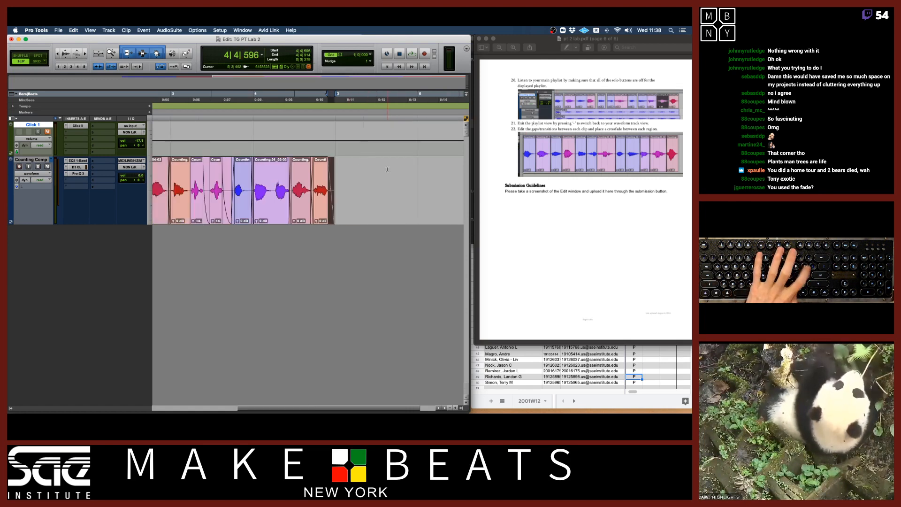
key(super+[)
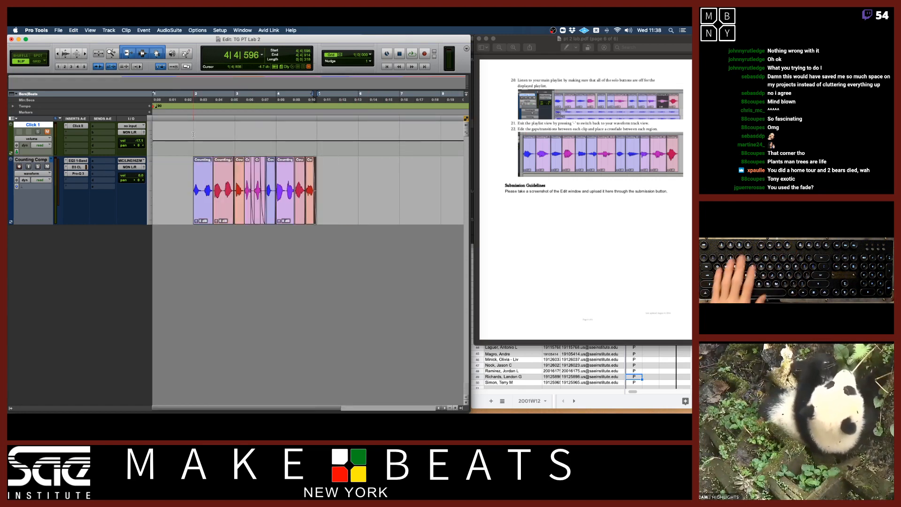
key(F4)
drag(192, 135, 315, 133)
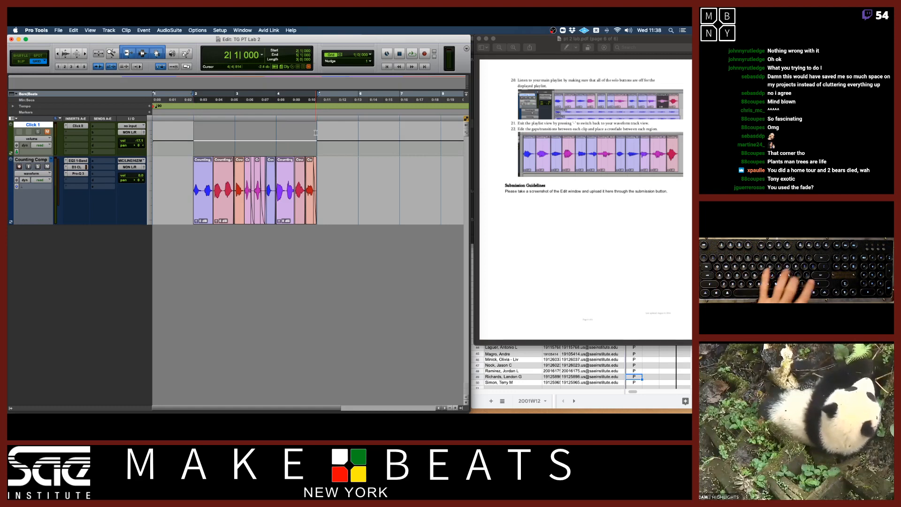
key(space)
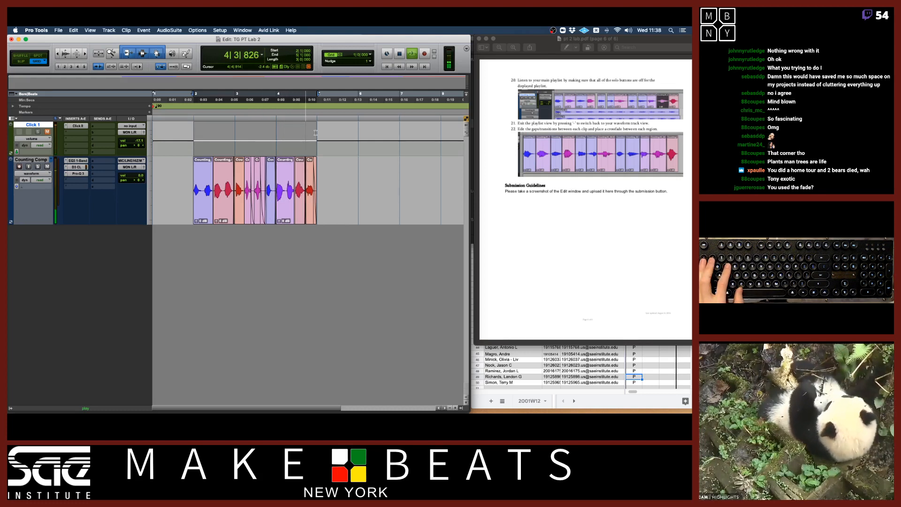
key(space)
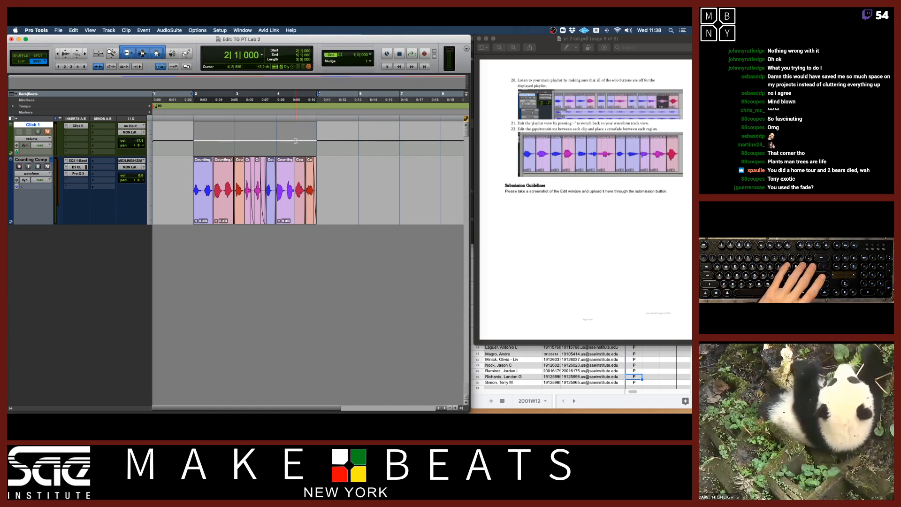
key(super+])
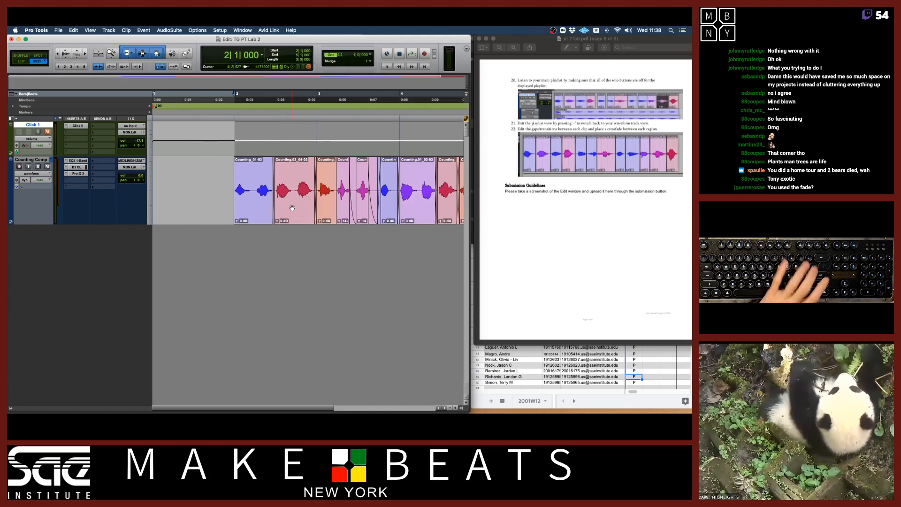
key(super+])
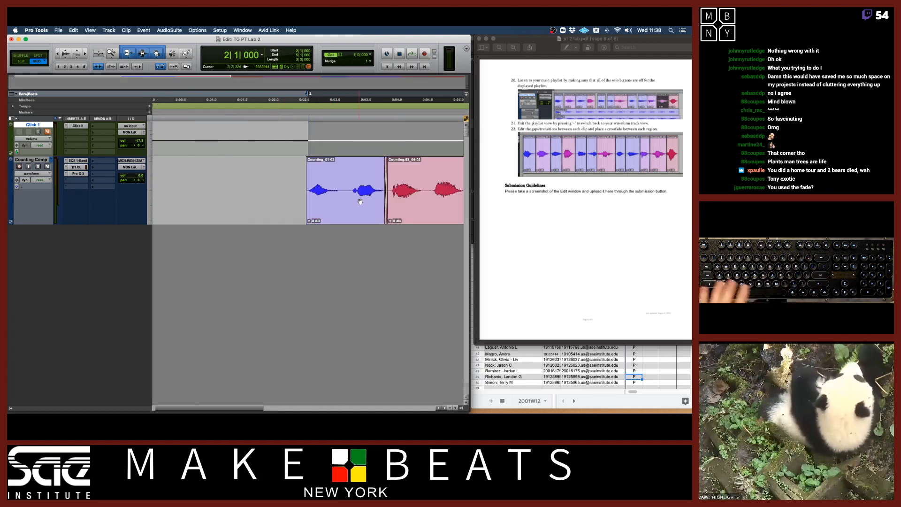
click(384, 220)
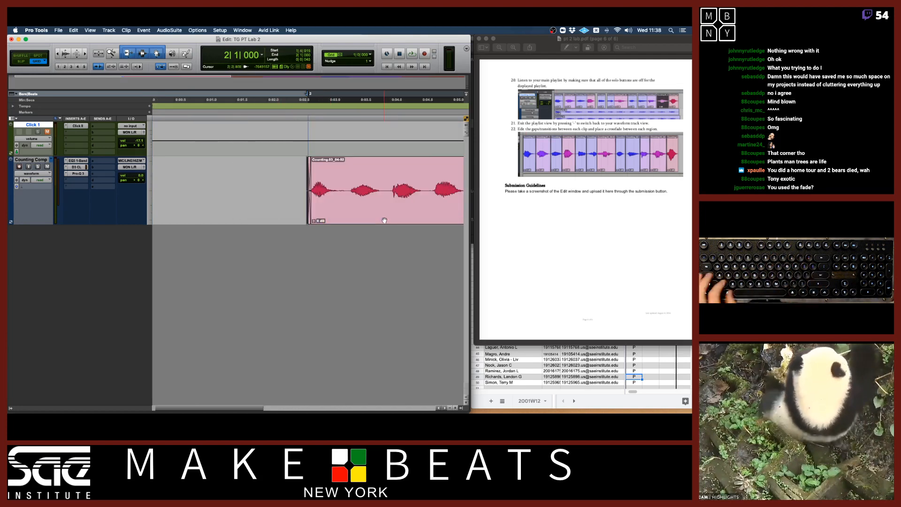
key(super+z)
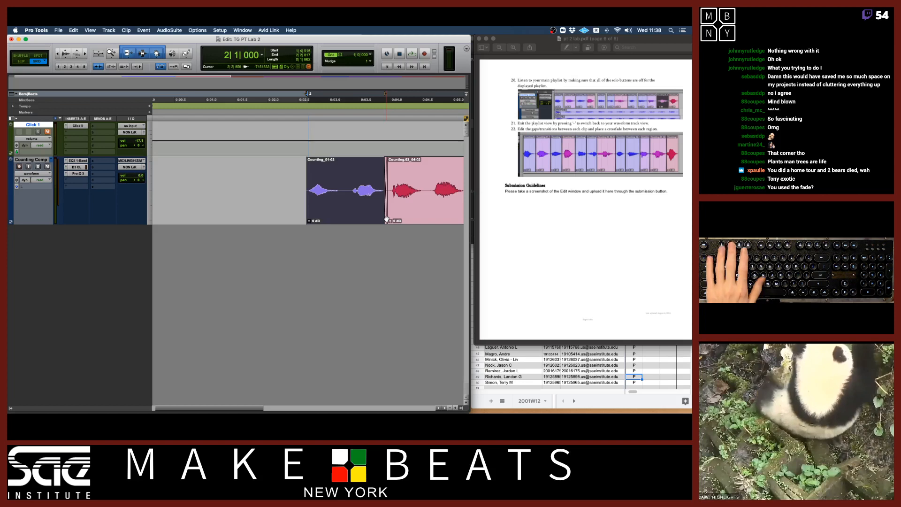
In Slip mode, redo the crossfade between the first blue clip and the red clip, keeping it short of the red waveform's attack.
key(F2)
click(387, 219)
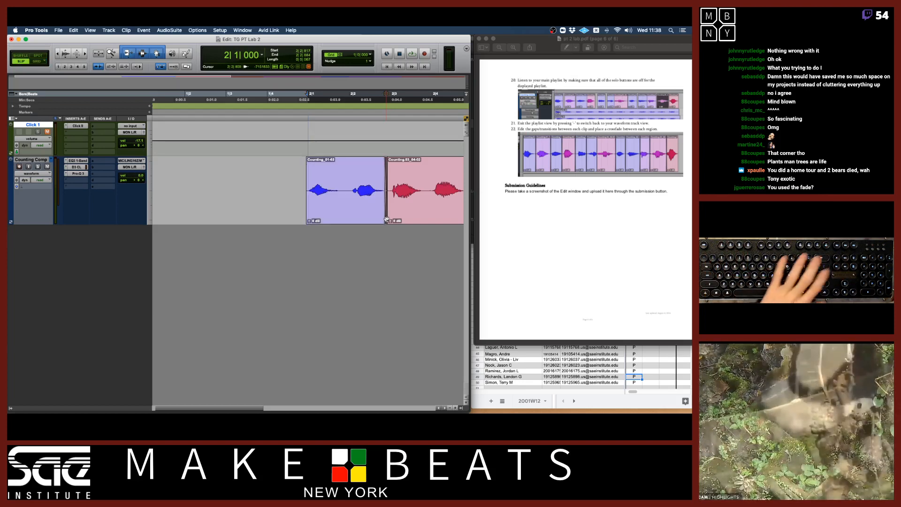
key(super+])
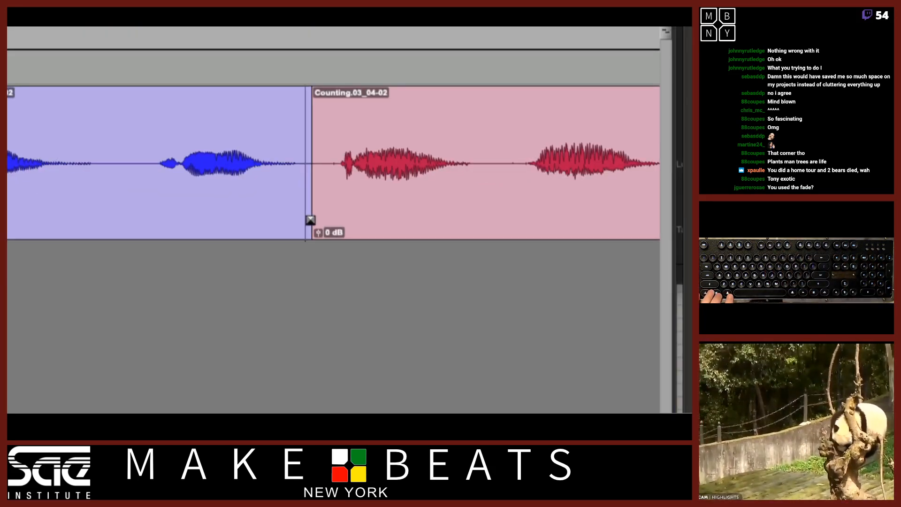
mouse_move(311, 220)
mouse_down()
mouse_move(327, 222)
mouse_move(290, 222)
mouse_move(350, 223)
mouse_up()
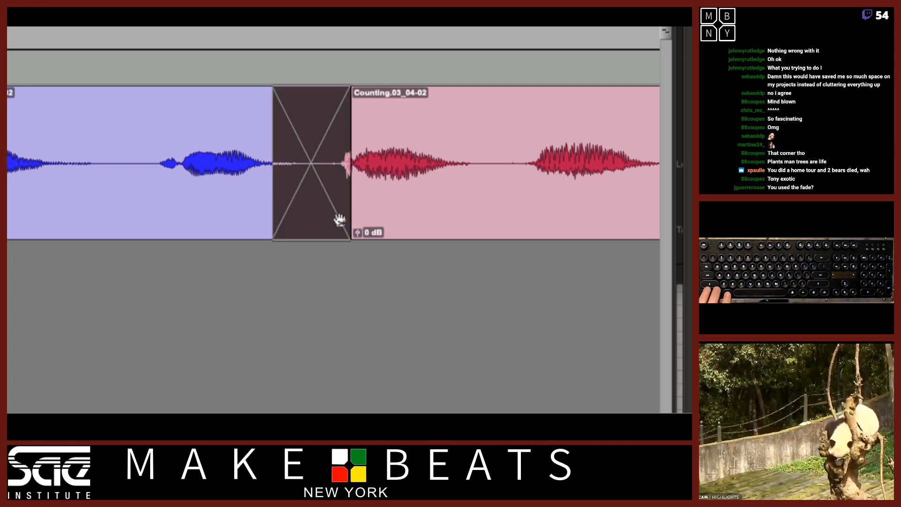
key(super+z)
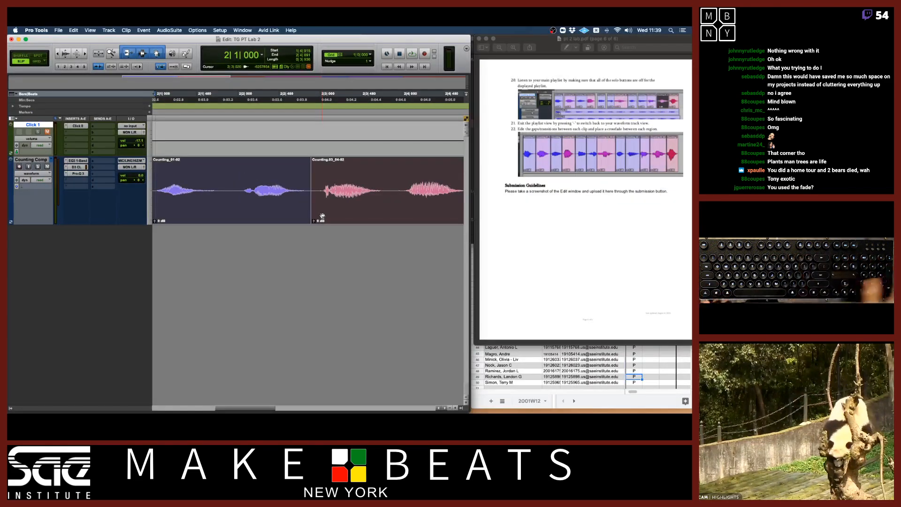
drag(311, 218, 318, 219)
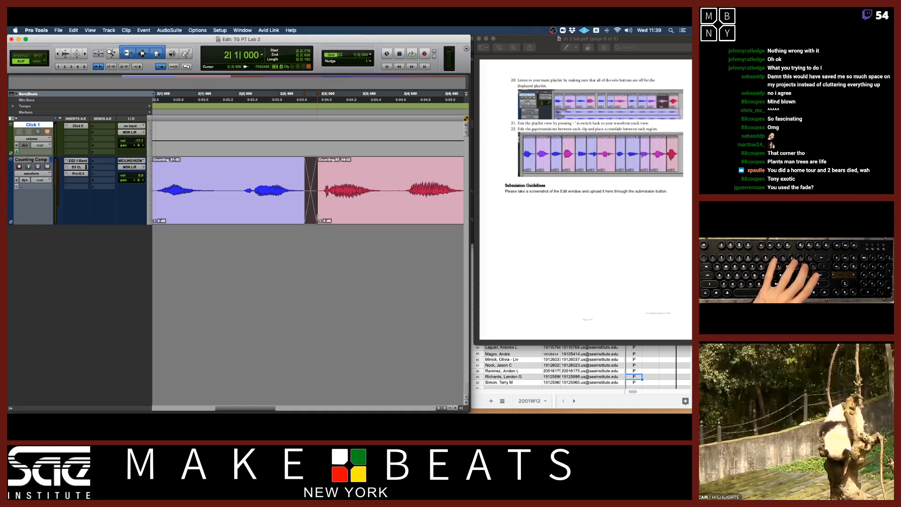
key(super+bracketleft)
key(super+bracketleft)
key(super+bracketleft)
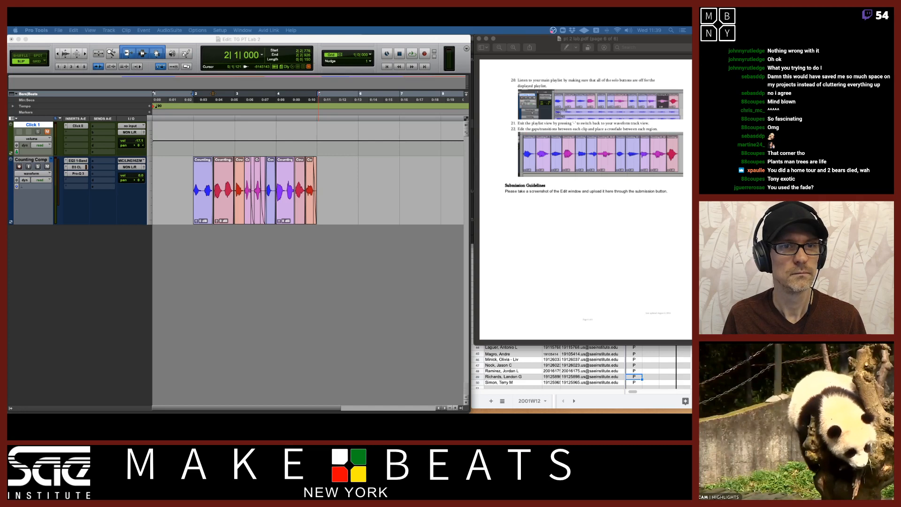
Create an Aux track and delete it again while the comp plays back.
key(Return)
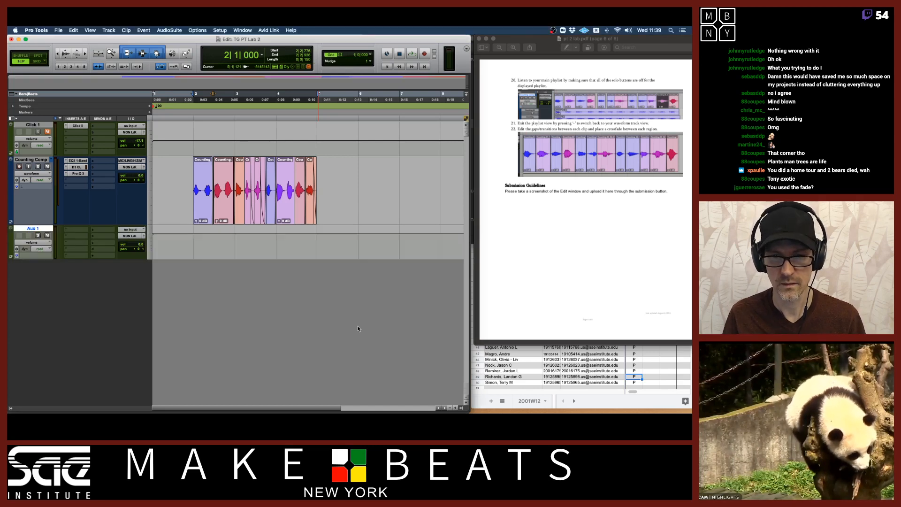
key(space)
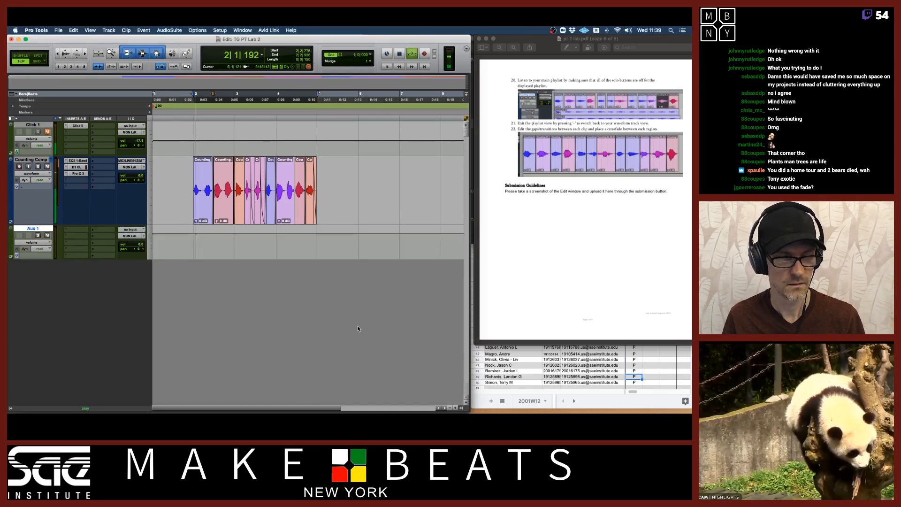
right_click(40, 229)
click(55, 341)
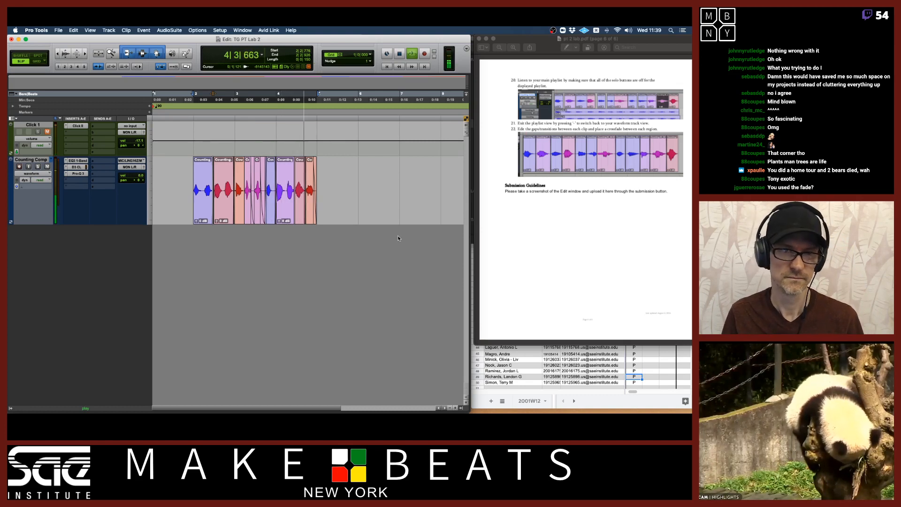
key(space)
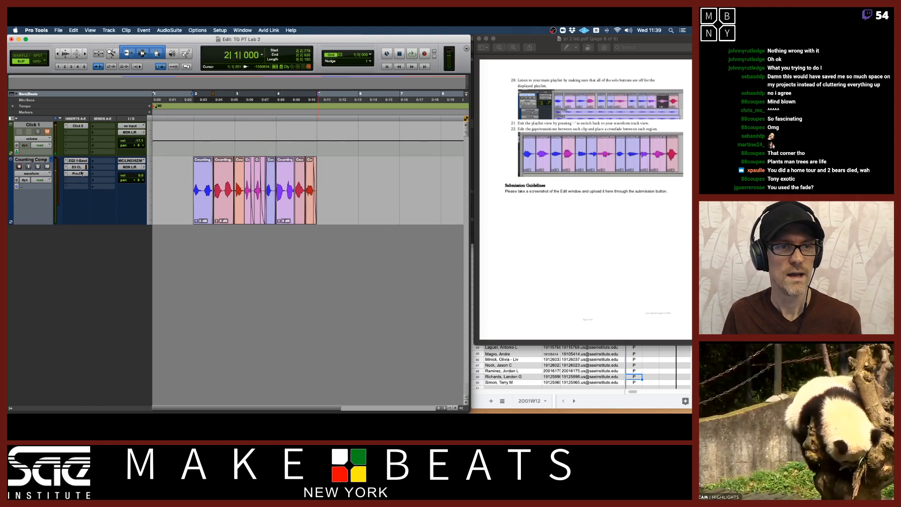
Make the plug-in inserts on the Counting Comp track inactive and play the comp without them.
ctrl+super+click(78, 168)
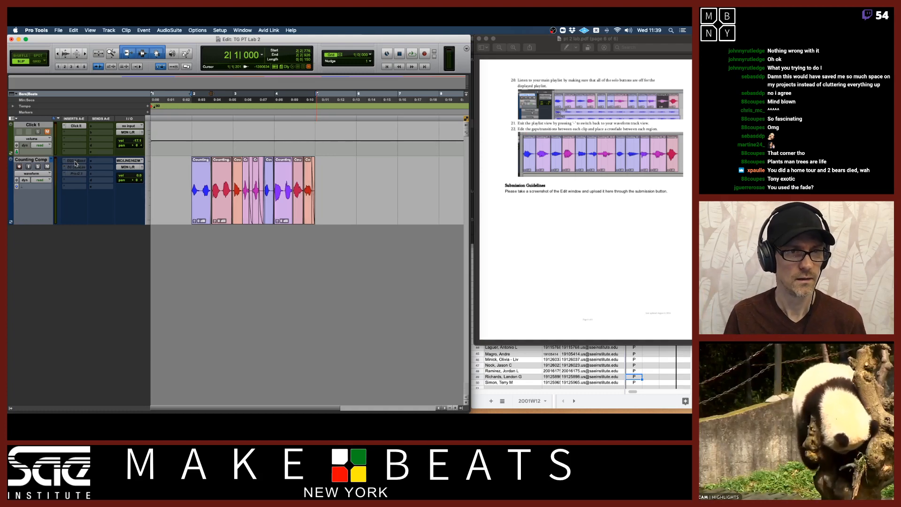
key(space)
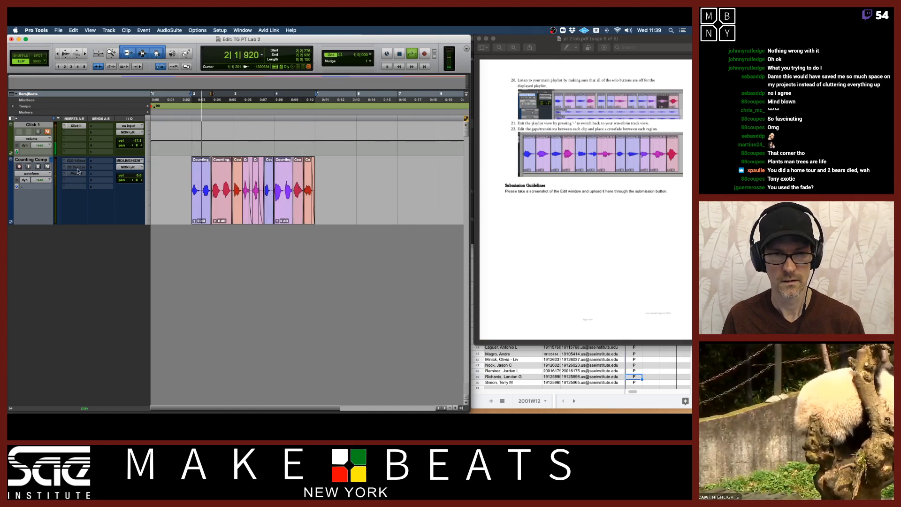
Lower the purple clip's gain to -2.8 dB while the comp plays.
click(287, 213)
key(t)
key(t)
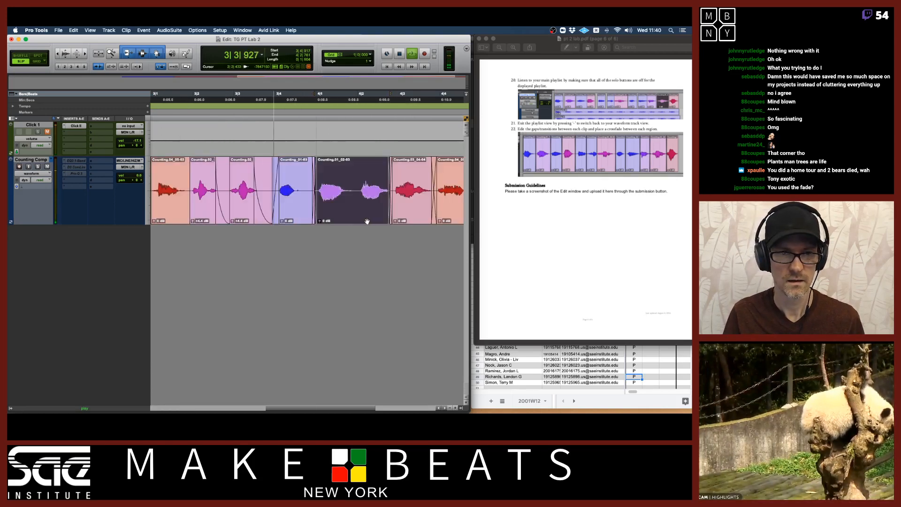
drag(319, 222, 320, 225)
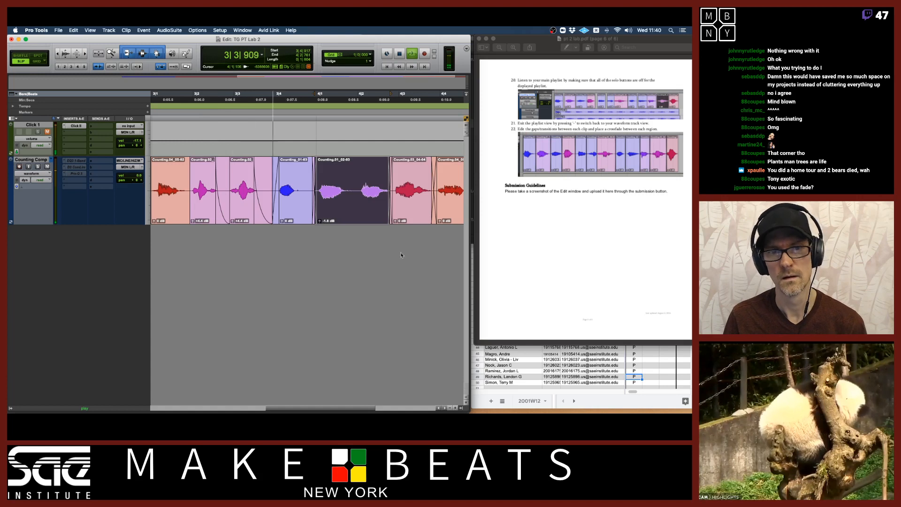
click(321, 222)
drag(320, 222, 320, 223)
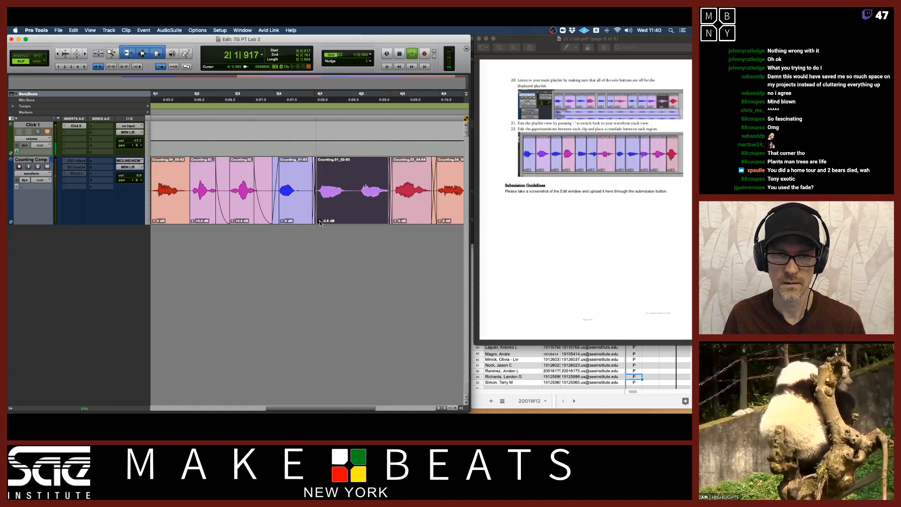
key(r)
key(r)
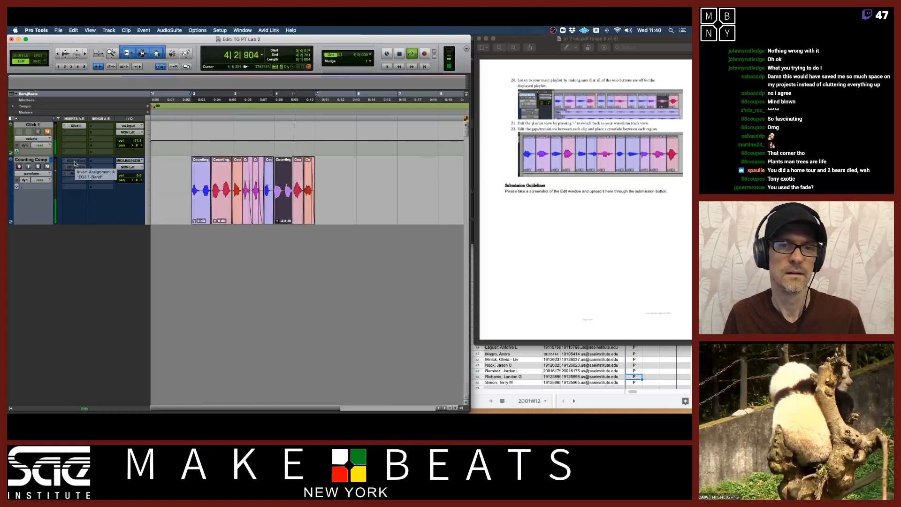
Stop playback, reactivate the EQ3 1-Band insert on the Counting Comp track and place its open window below the track.
key(space)
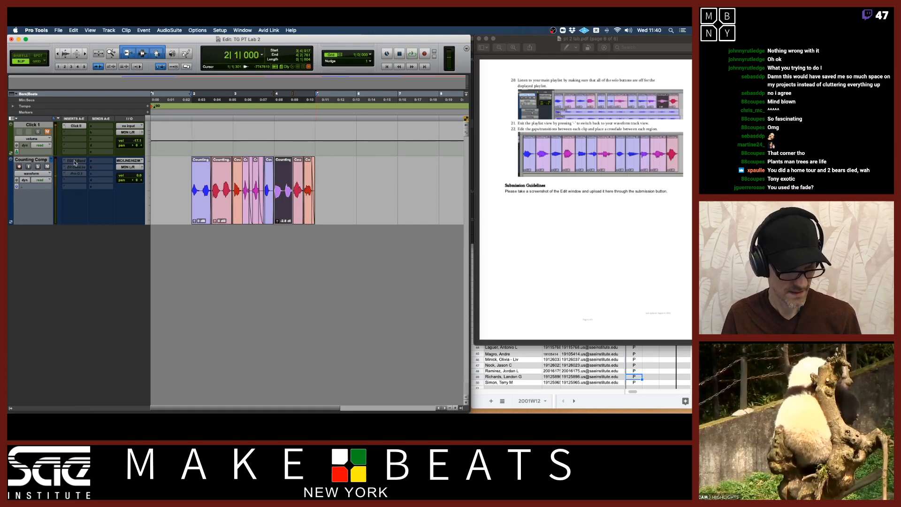
click(75, 162)
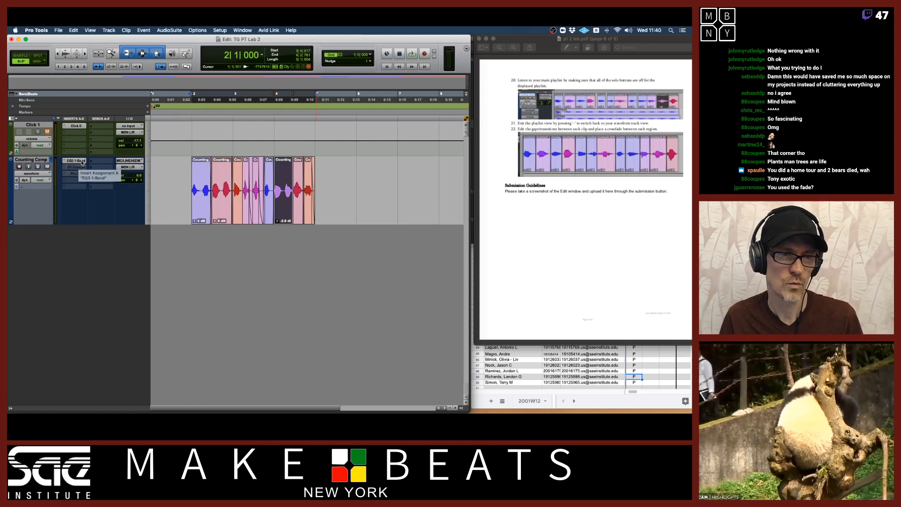
click(75, 161)
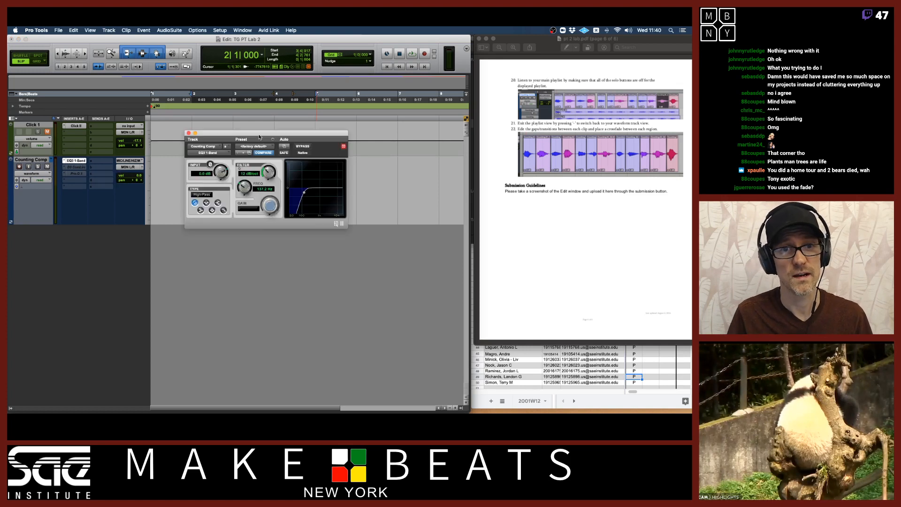
drag(259, 137, 252, 231)
Play the comp while switching the EQ3 1-Band bypass on and off to compare the sound.
key(space)
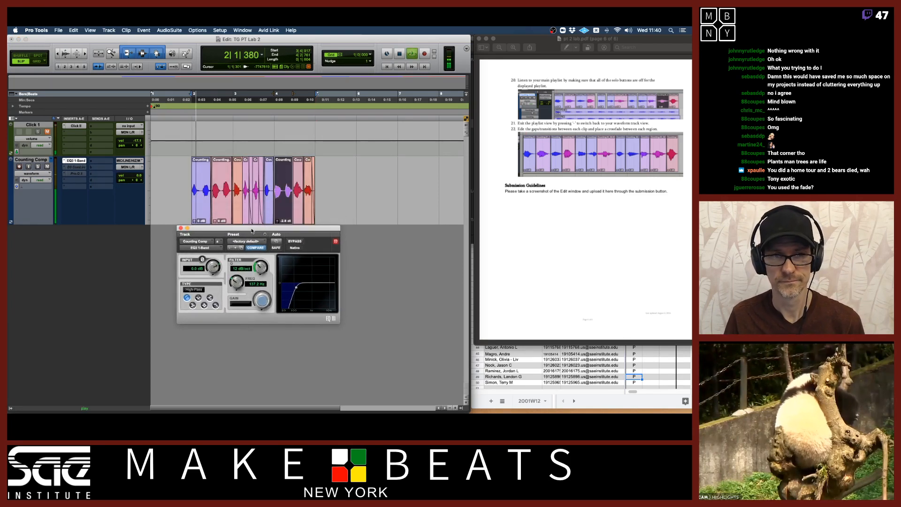
click(294, 241)
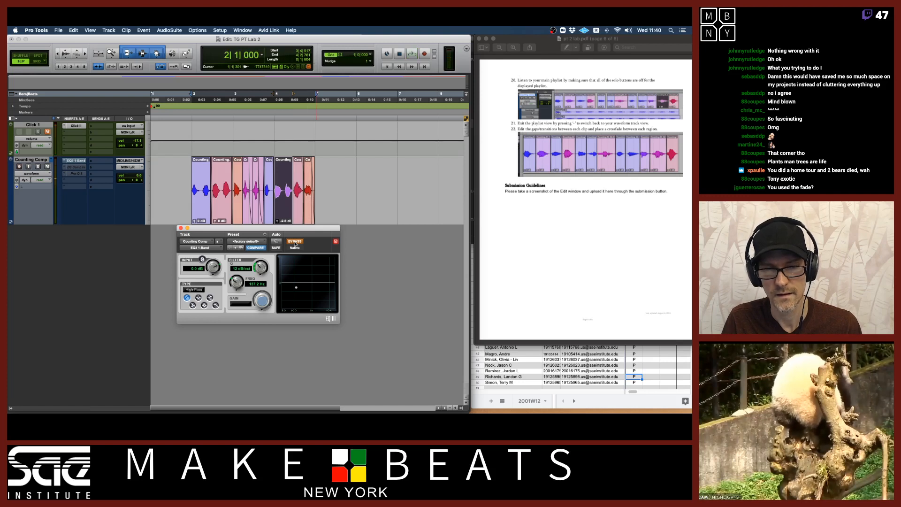
click(295, 241)
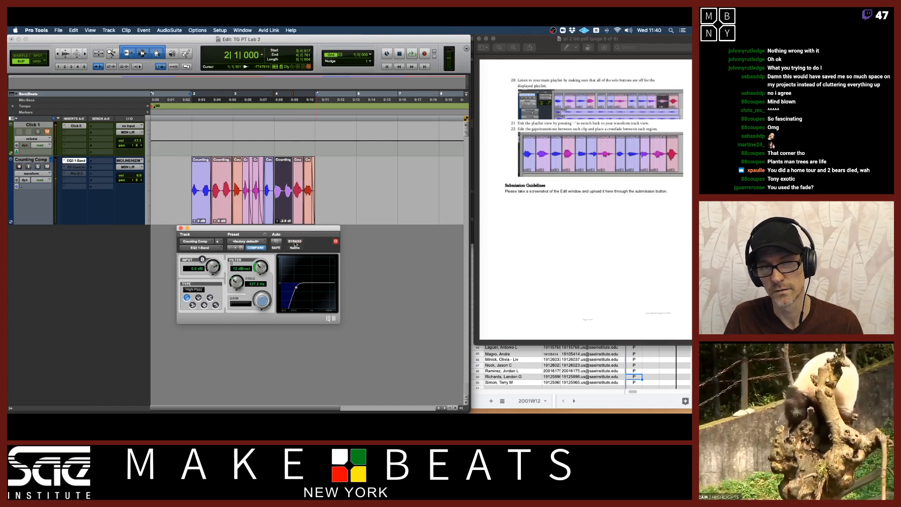
key(space)
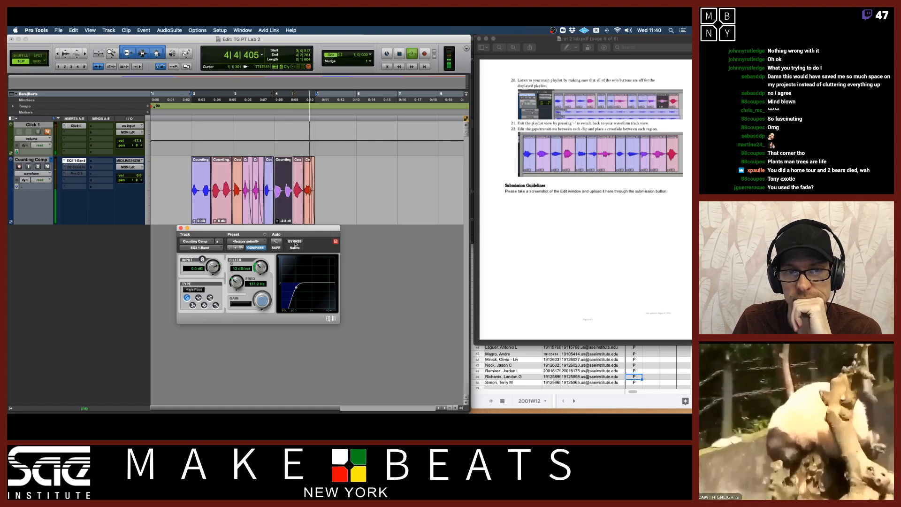
click(295, 242)
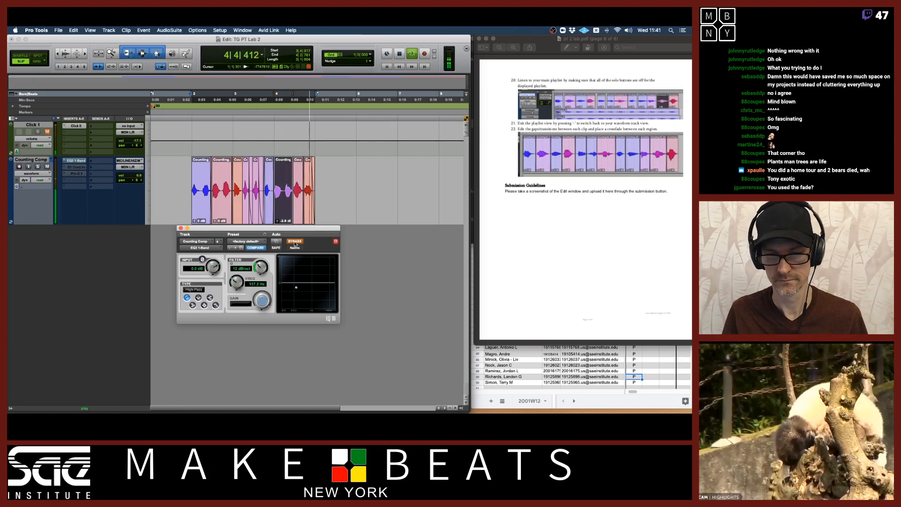
click(295, 242)
key(space)
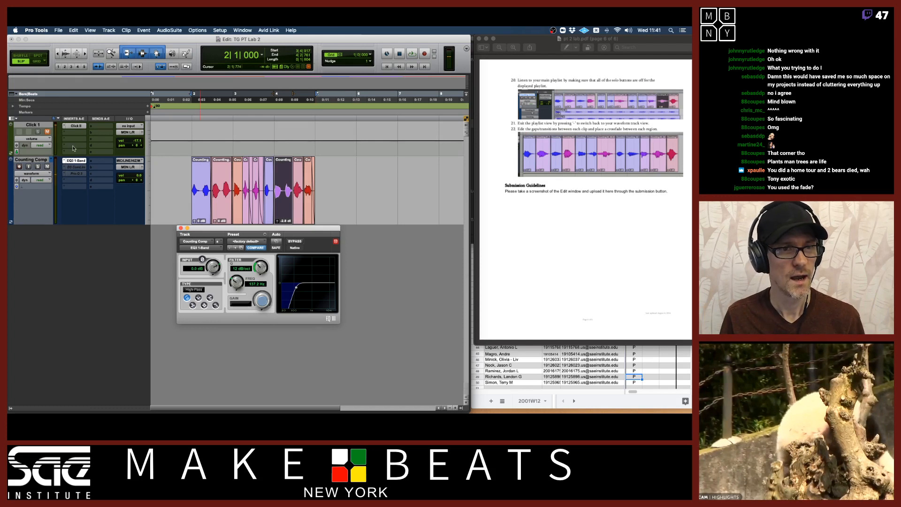
Reactivate the Dyn3 Compressor/Limiter insert on the Counting Comp track, take it out of bypass and play the comp.
click(78, 169)
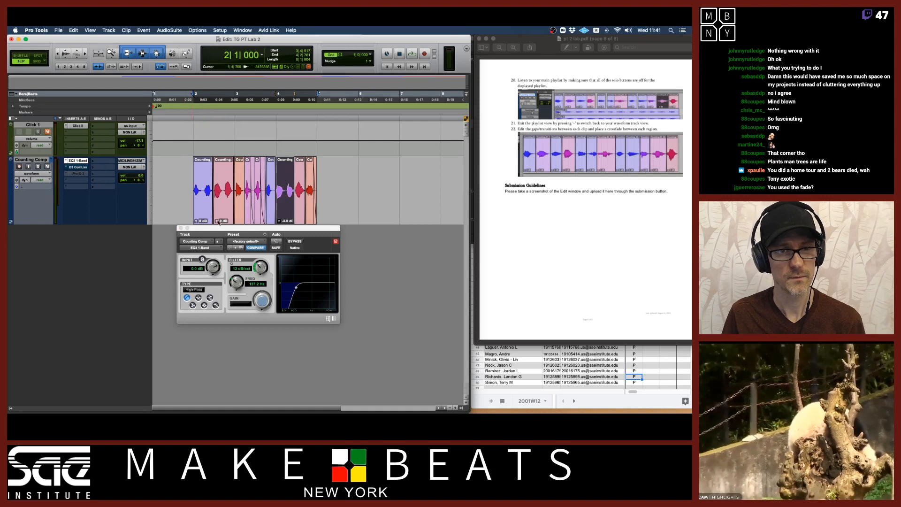
click(85, 168)
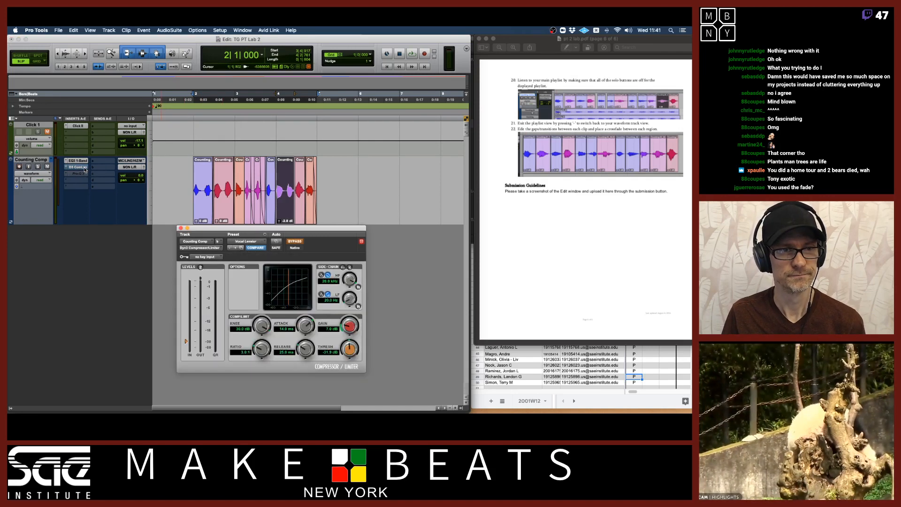
click(295, 241)
key(space)
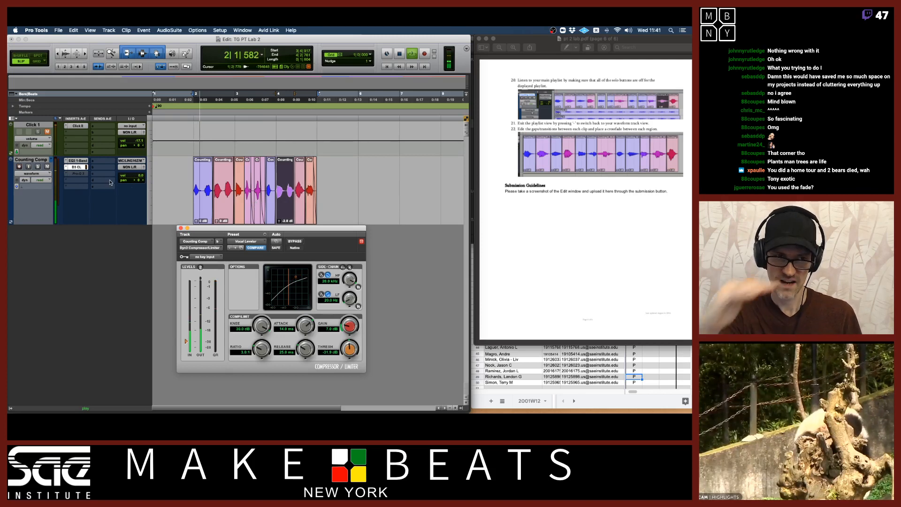
Reactivate the Pro-Q 3 insert during playback, then stop and close the compressor window.
click(78, 177)
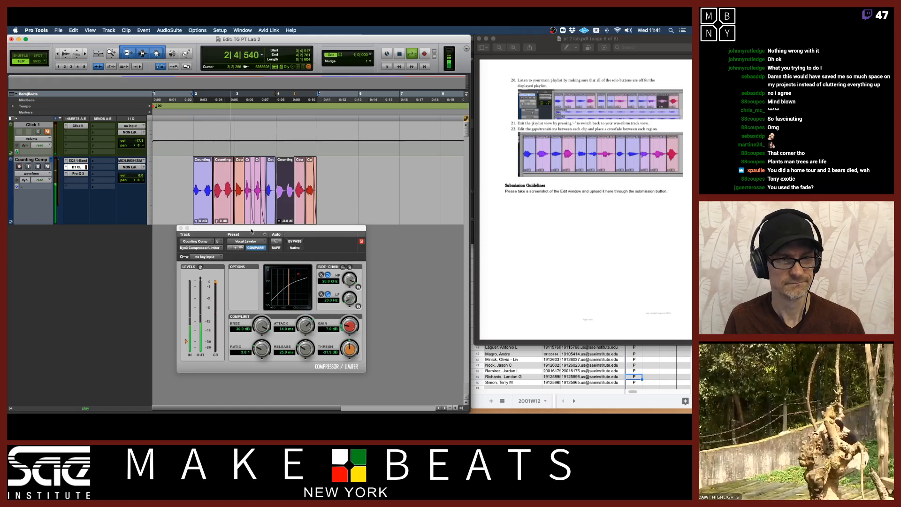
key(space)
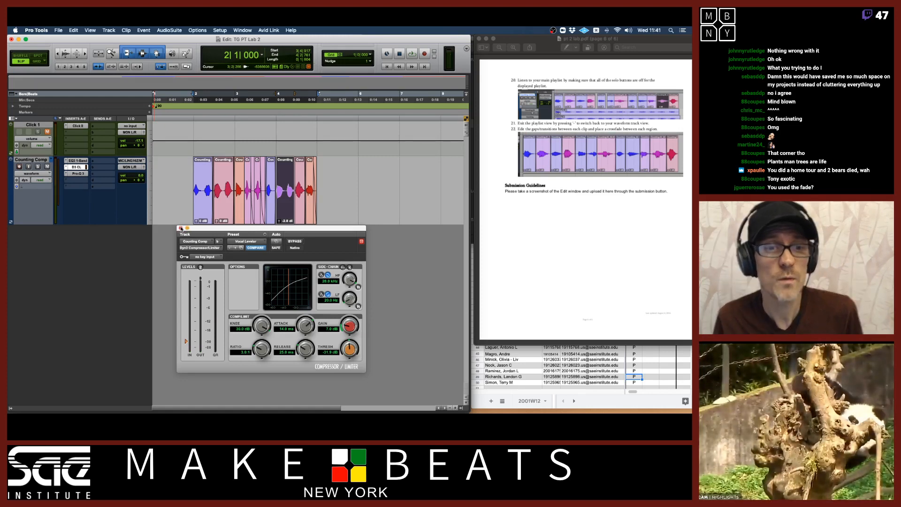
click(181, 228)
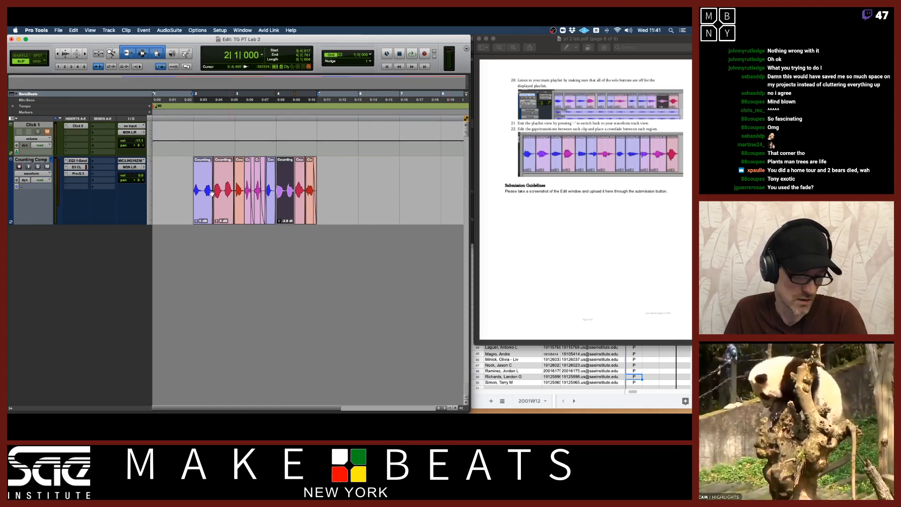
Deselect the purple clip, capture a screenshot of the Edit window showing both tracks, and open the capture for markup.
click(169, 177)
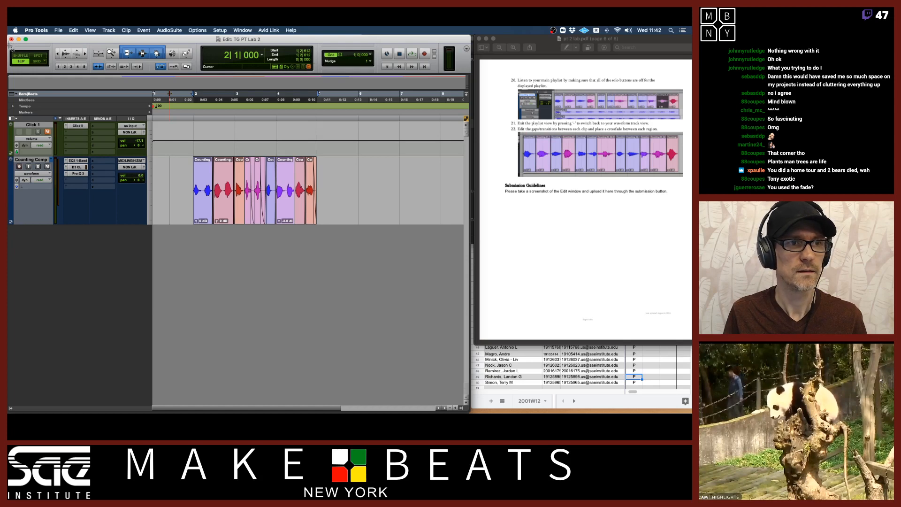
drag(8, 42, 462, 256)
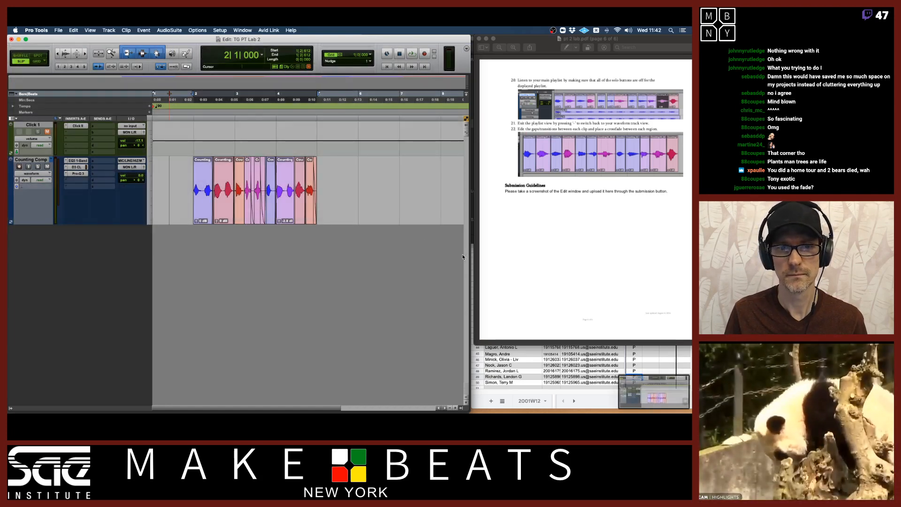
click(675, 399)
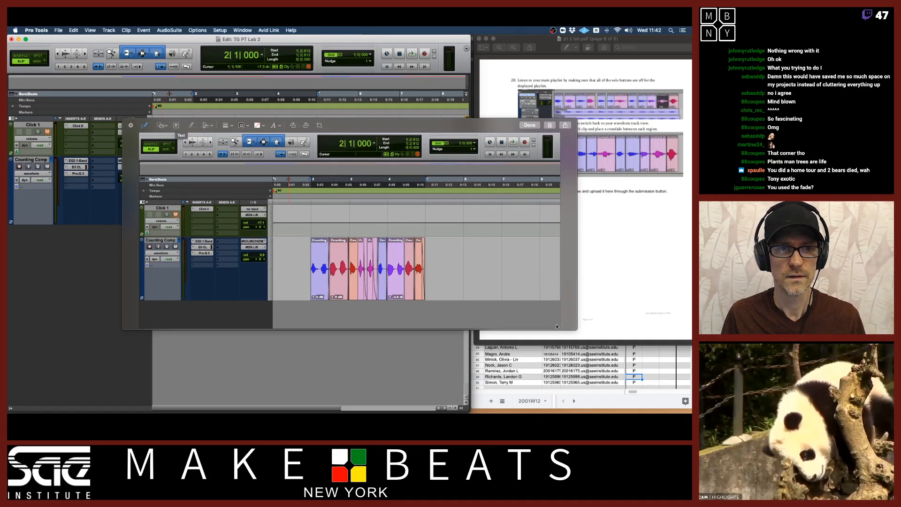
Add a text annotation above the clips in the screenshot with a name followed by "you are so cool.".
click(176, 126)
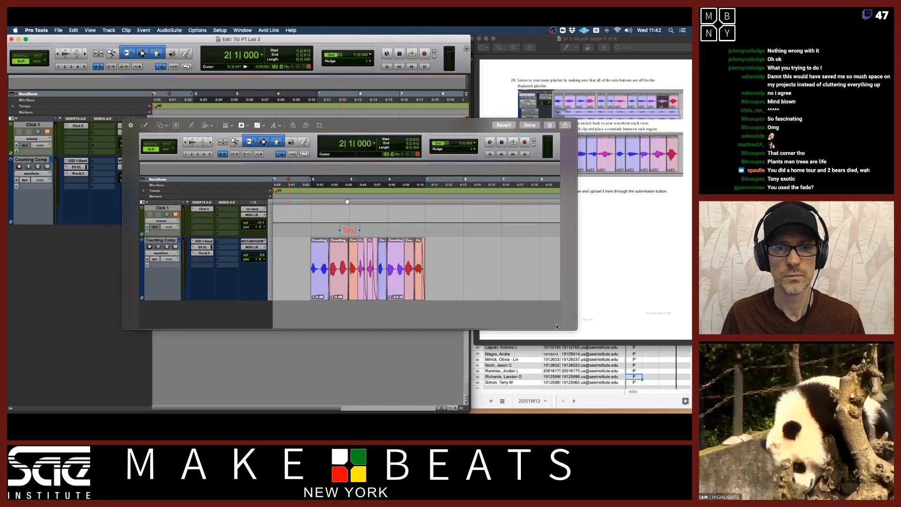
double_click(354, 230)
text(T)
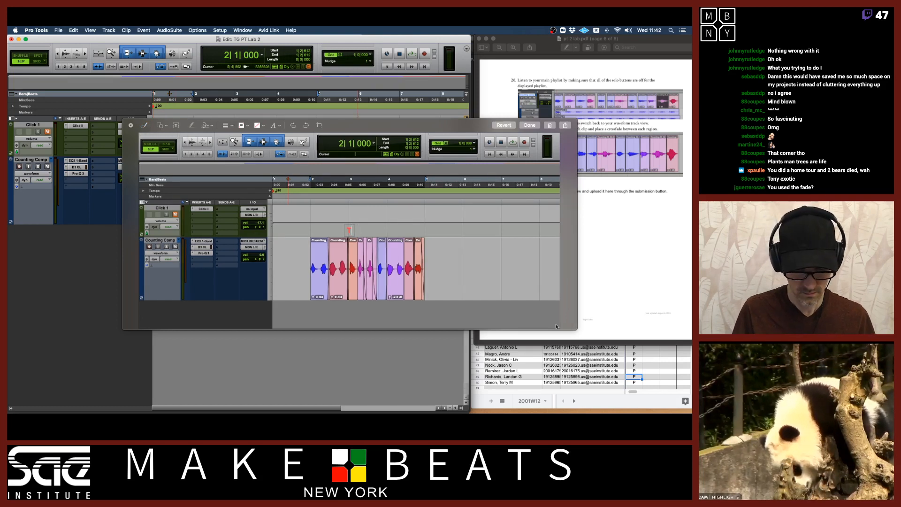
text(ony you are so)
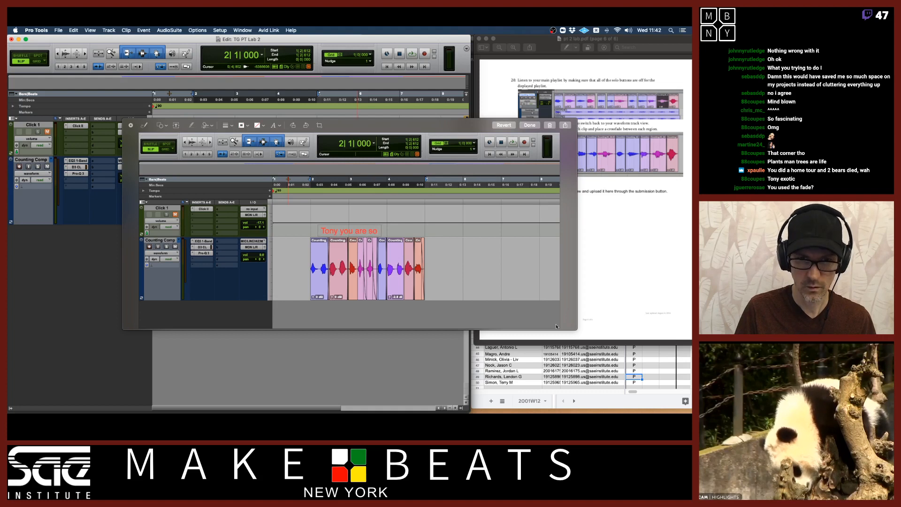
text( c ool)
key(BackSpace)
key(BackSpace)
key(BackSpace)
key(BackSpace)
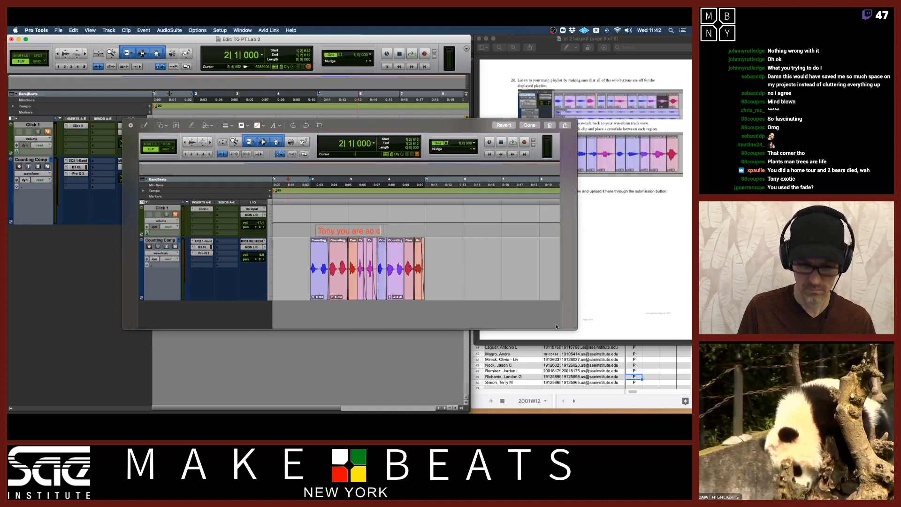
text(ool.)
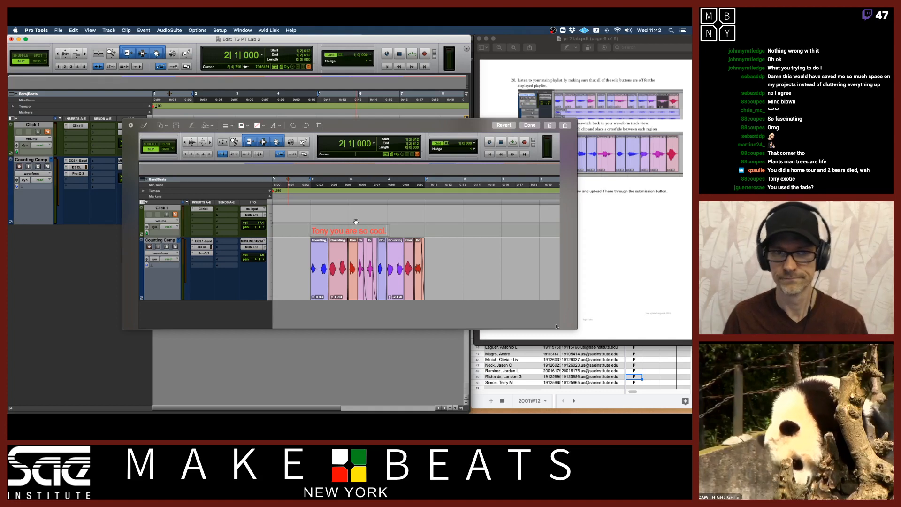
drag(361, 226, 367, 205)
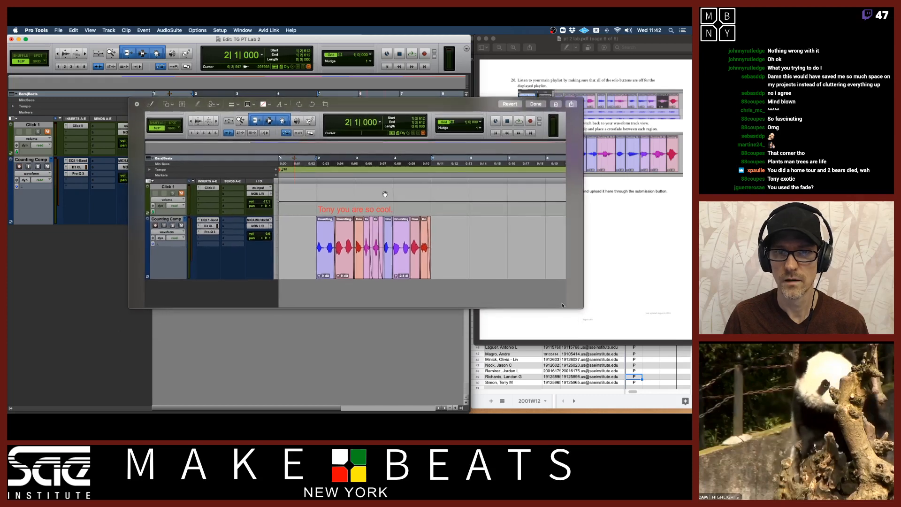
Delete the text annotation and close the screenshot without saving the changes.
click(376, 209)
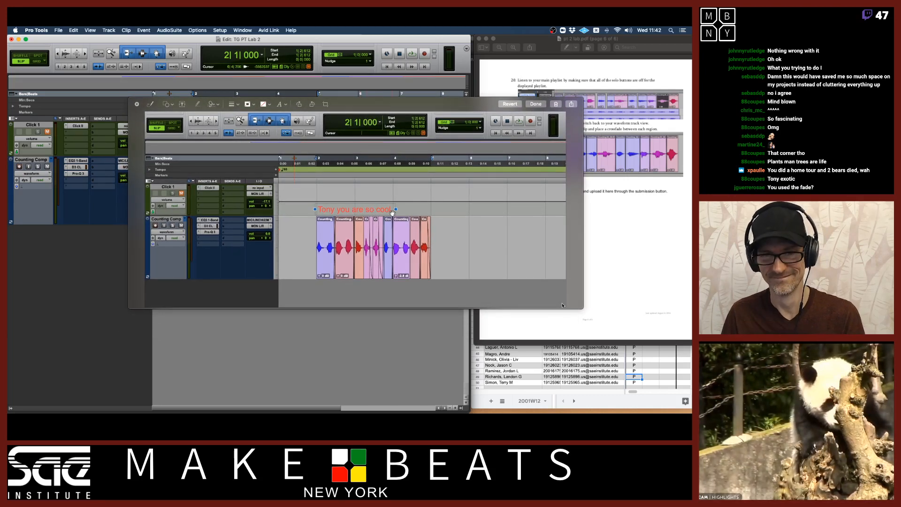
key(BackSpace)
drag(348, 113, 340, 127)
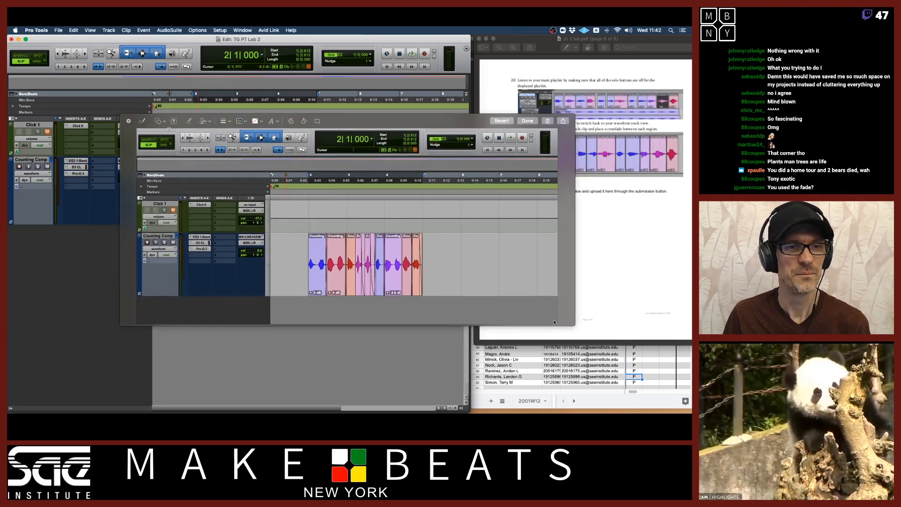
drag(133, 123, 134, 123)
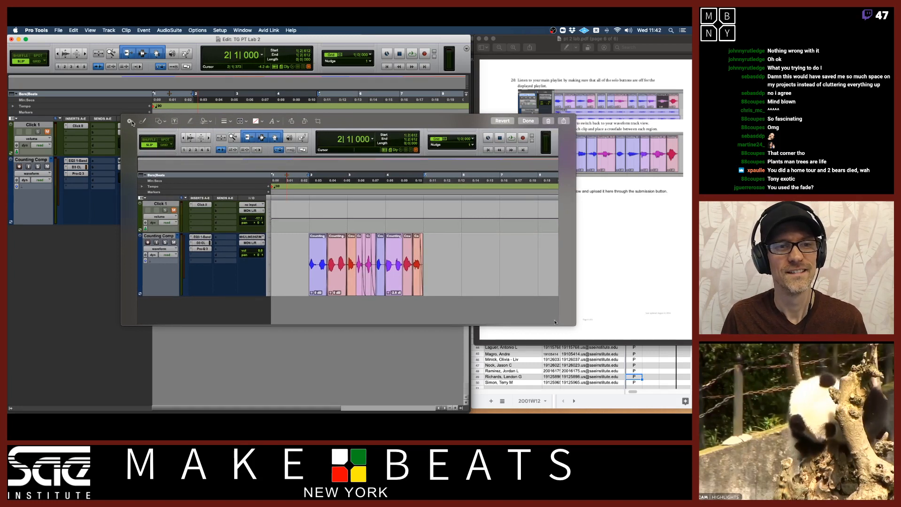
click(130, 122)
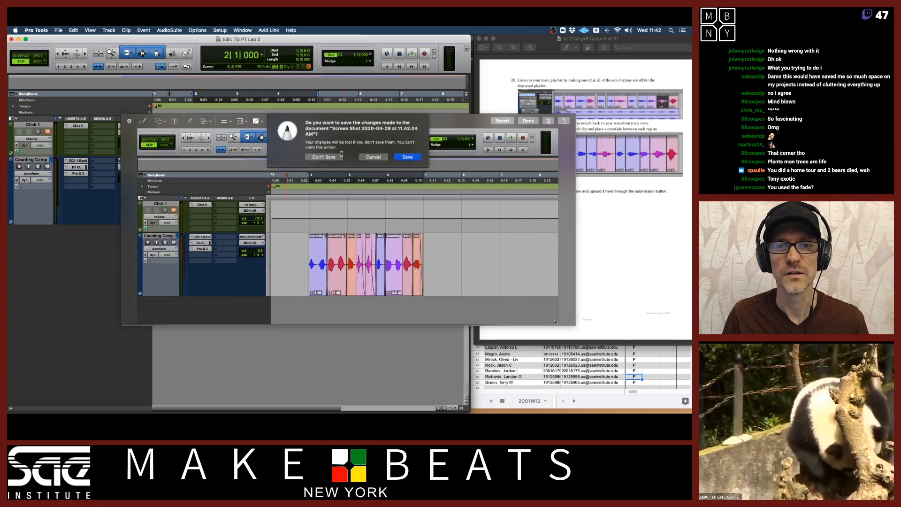
click(324, 157)
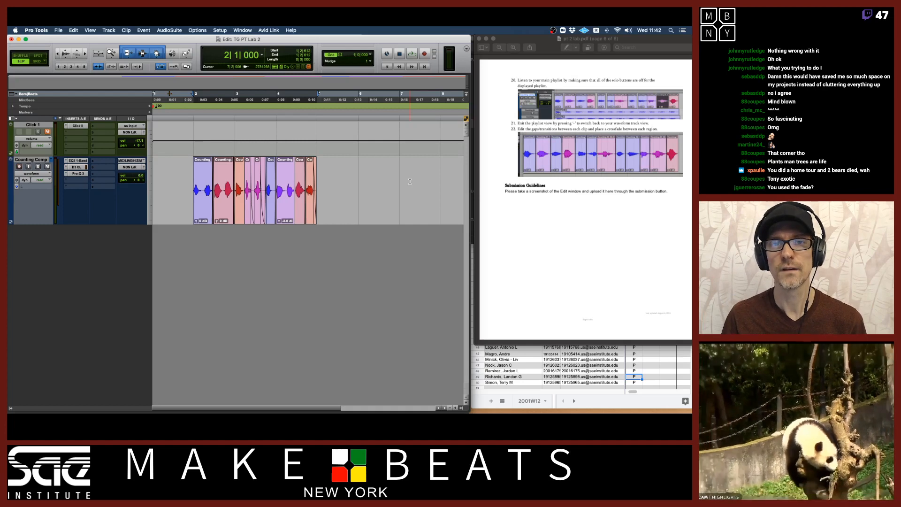
Switch to Firefox and bring the class attendance spreadsheet to the front.
key(super+Tab)
key(super+Tab)
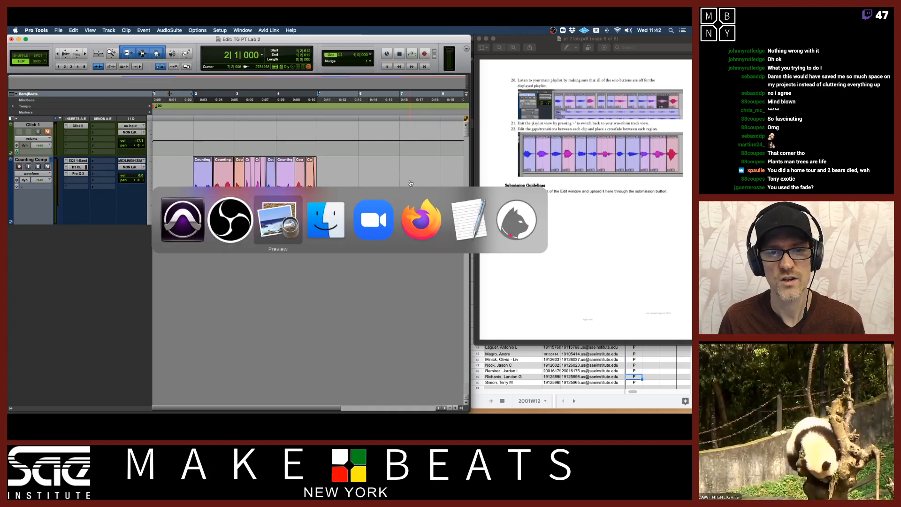
key(super+Tab)
key(super+Tab)
key(super+Tab)
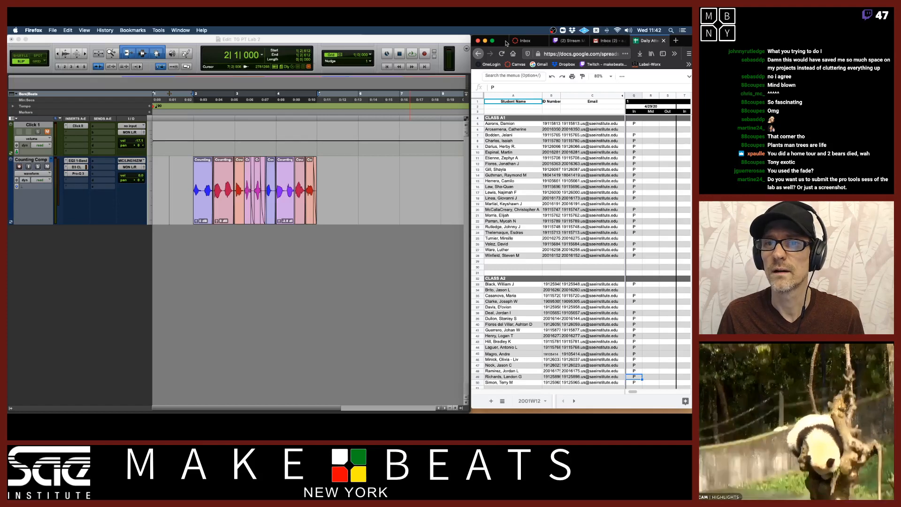
mouse_move(472, 46)
mouse_down()
mouse_move(322, 54)
mouse_move(471, 58)
mouse_up()
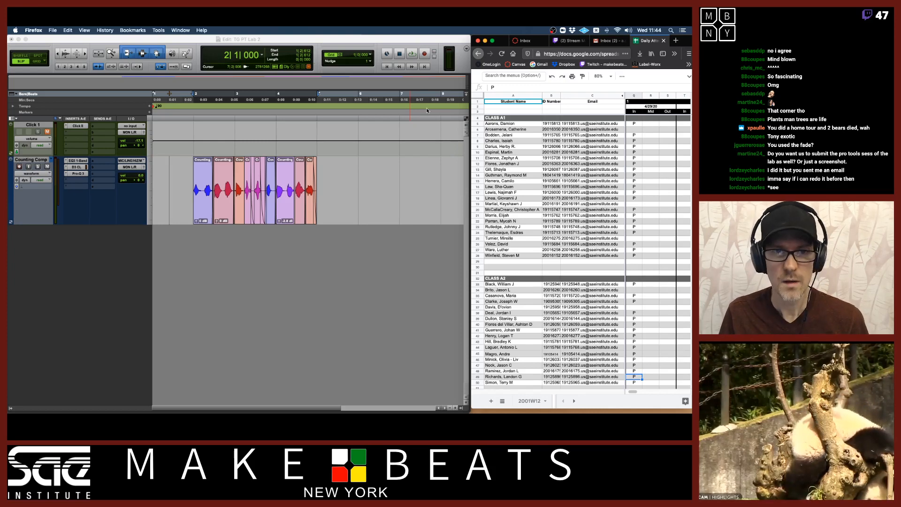
Return to Pro Tools and set the Counting Comp track height to jumbo.
click(151, 187)
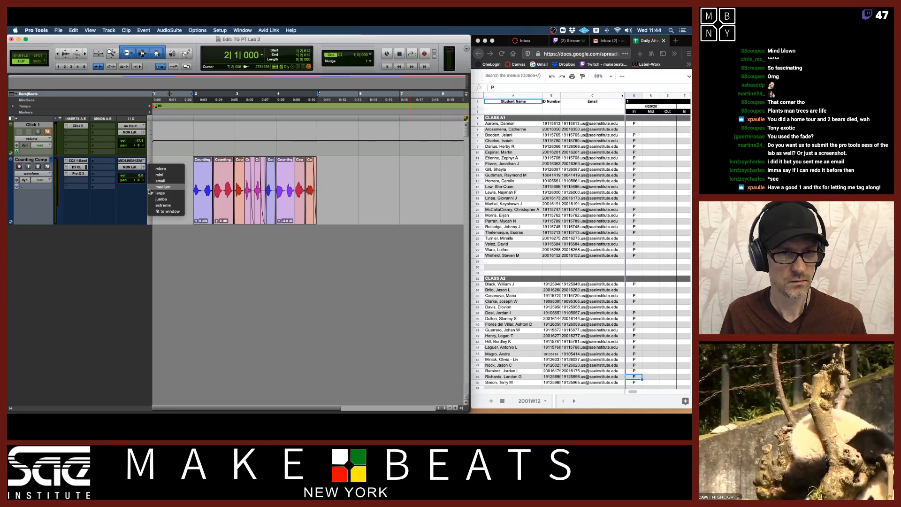
click(152, 200)
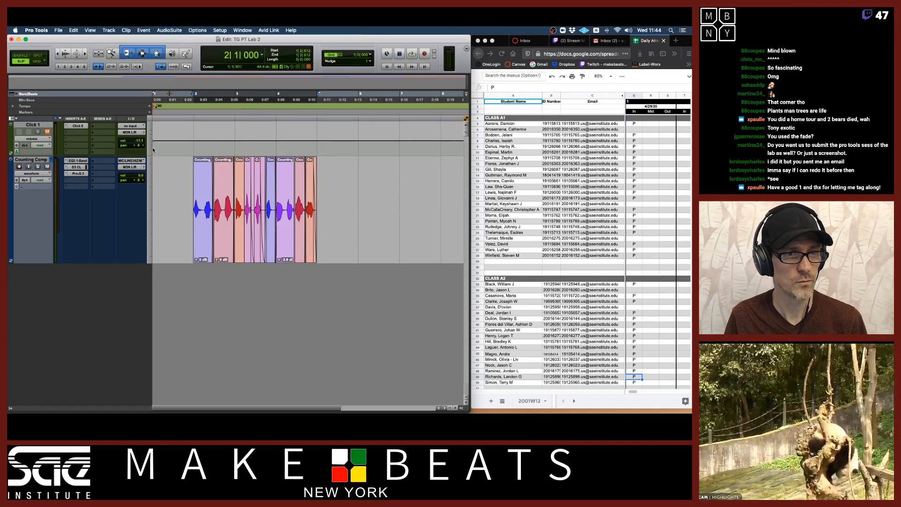
Switch to Preview to view the Strip Silence gate notes, and return to the Pro Tools Edit window.
key(super+Tab)
key(super+Tab)
key(super+Tab)
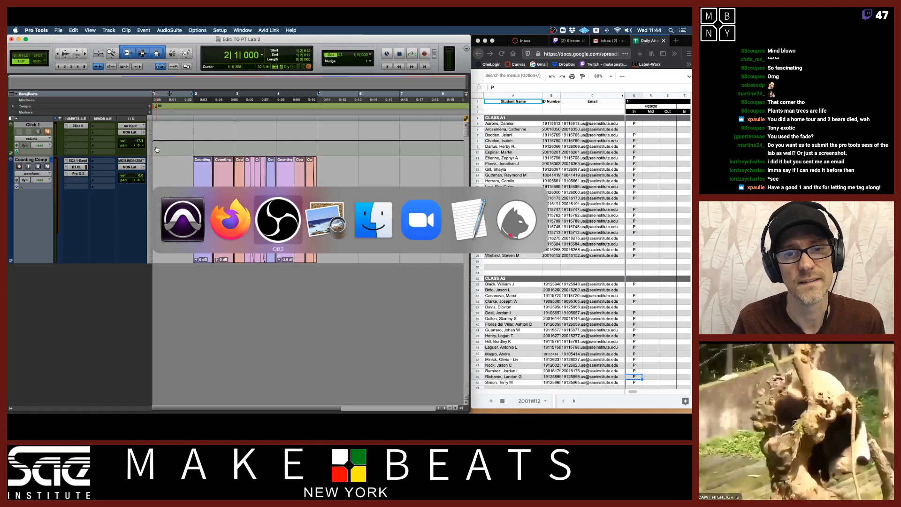
key(Up)
key(Up)
key(Up)
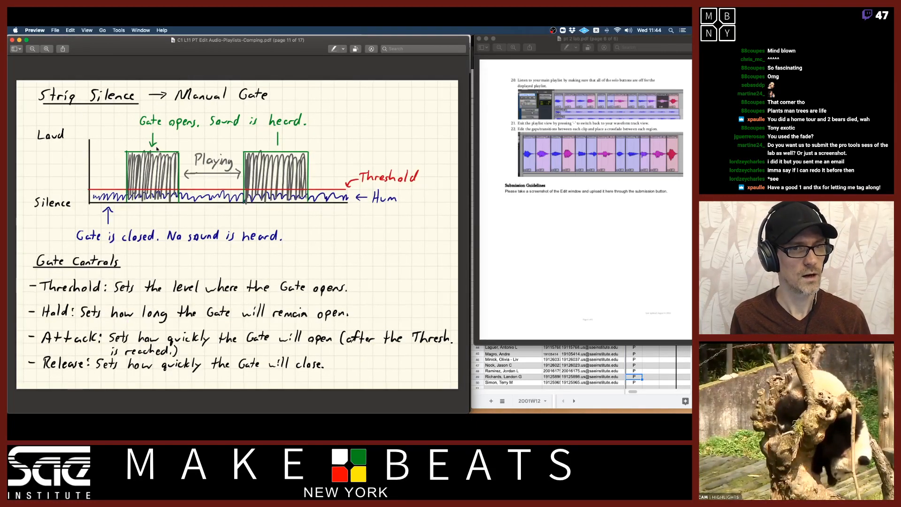
key(super+Tab)
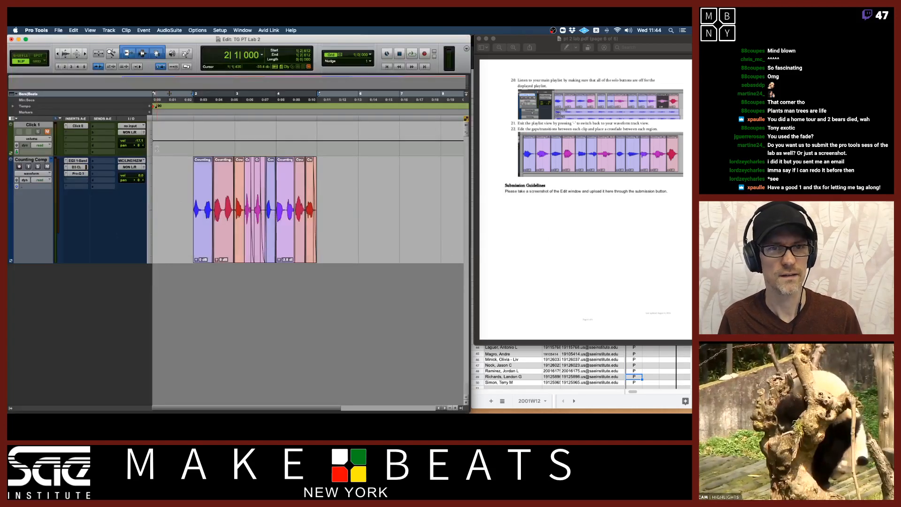
Switch the Counting Comp track to the Counting.02 playlist and play it from the session start.
click(51, 160)
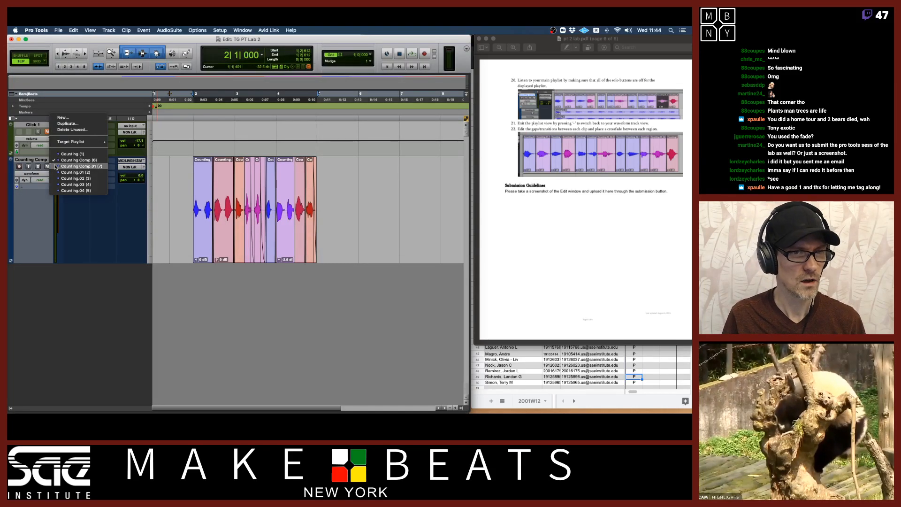
click(62, 180)
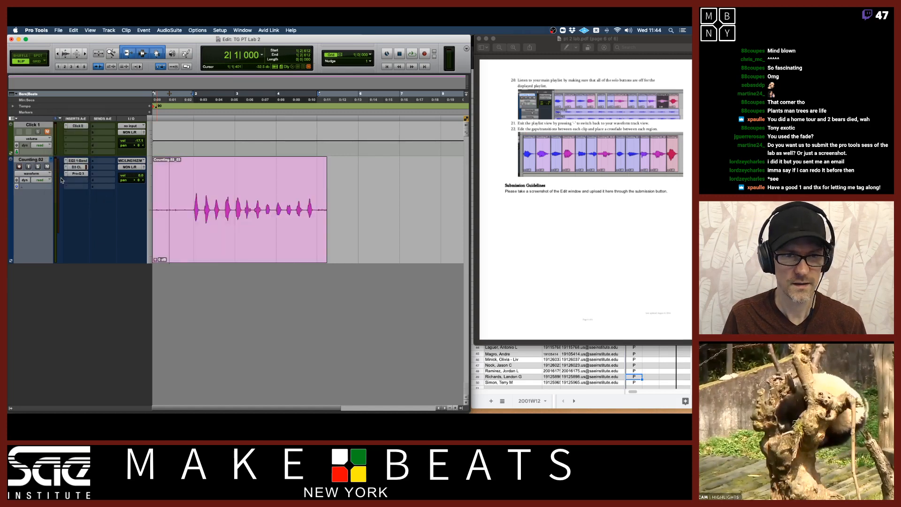
key(Return)
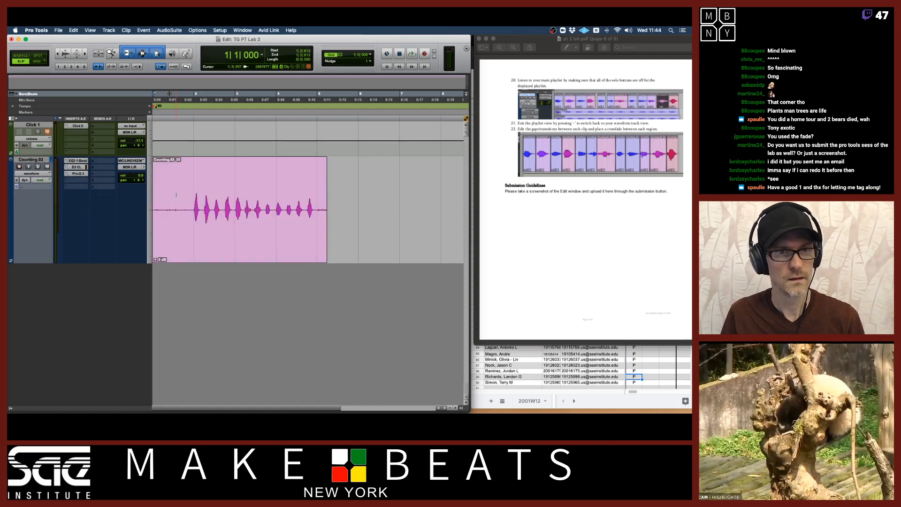
key(space)
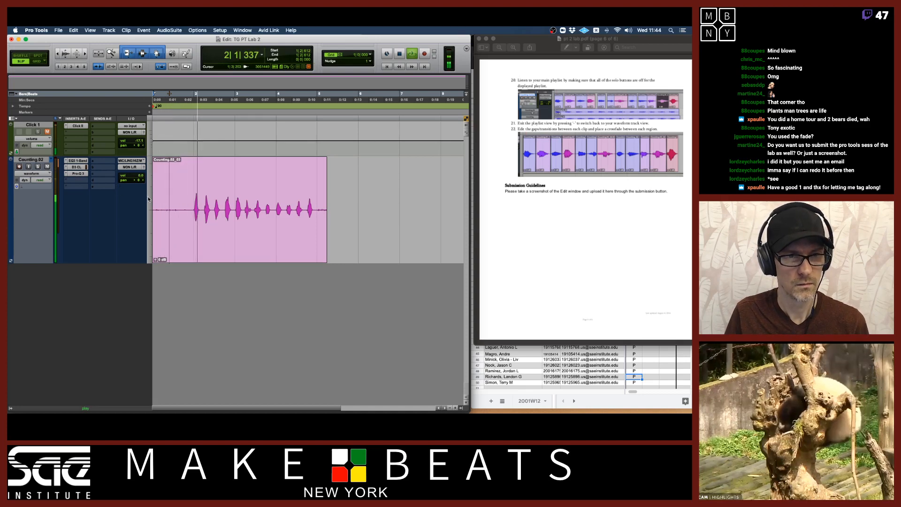
key(space)
click(45, 174)
click(38, 173)
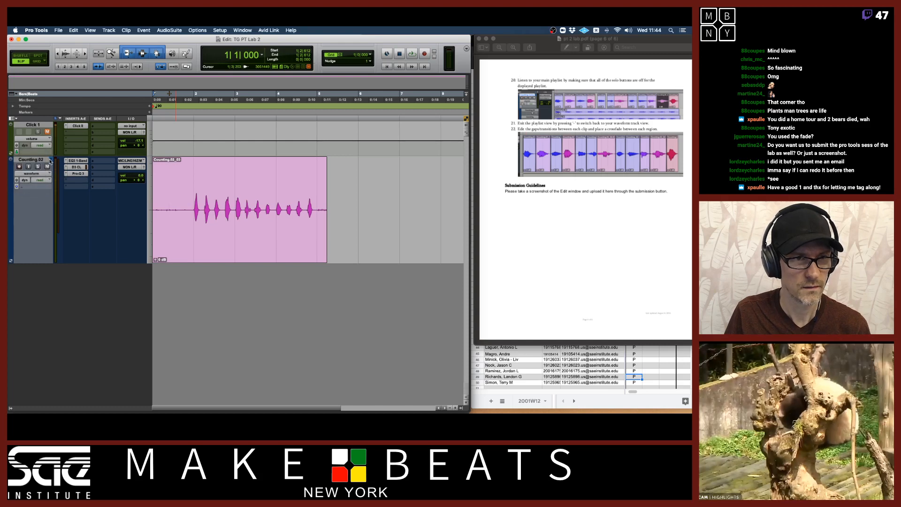
Switch the track to the Counting.01 playlist, play it from the session start and enlarge the waveform horizontally.
click(55, 160)
click(59, 154)
key(space)
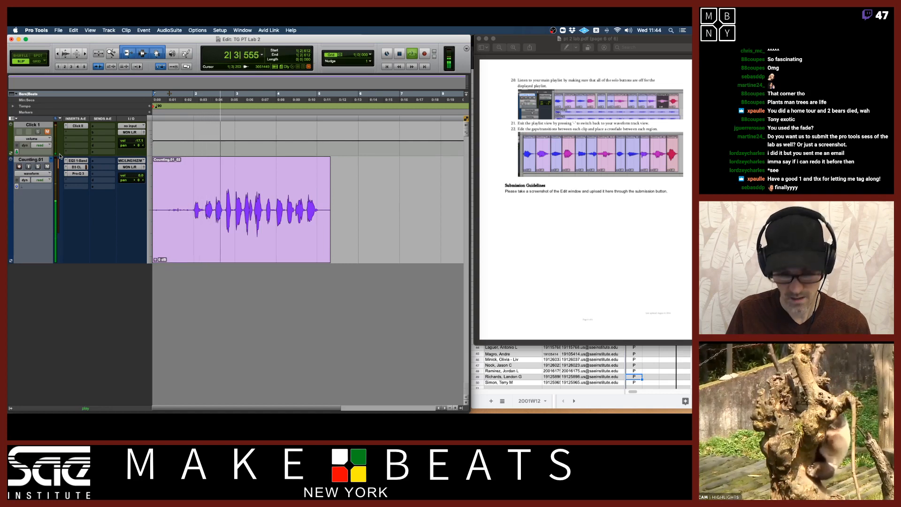
key(space)
key(t)
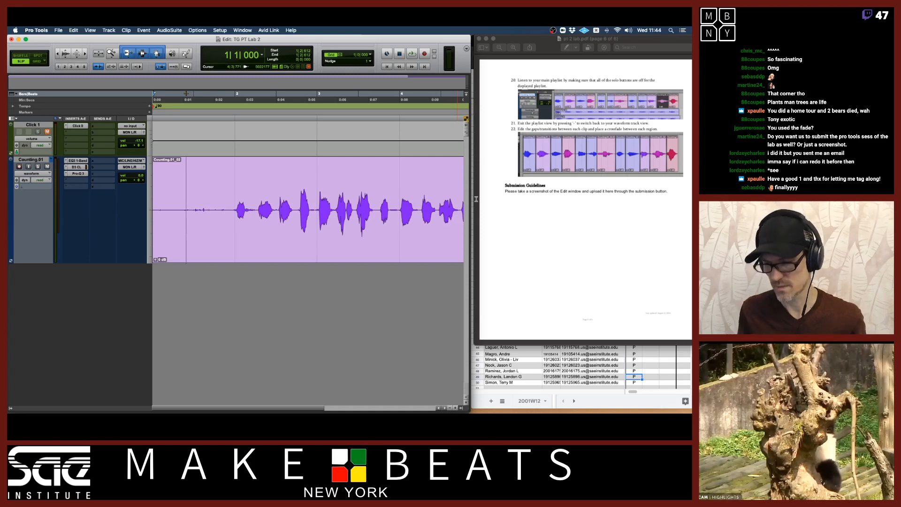
Clear the lab PDF, attendance spreadsheet and Downloads windows away from beside the Edit window.
click(479, 38)
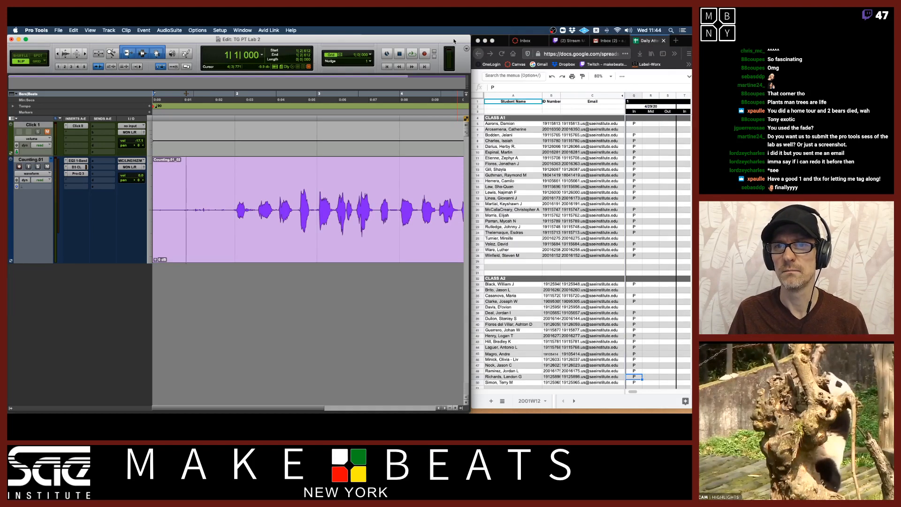
click(485, 41)
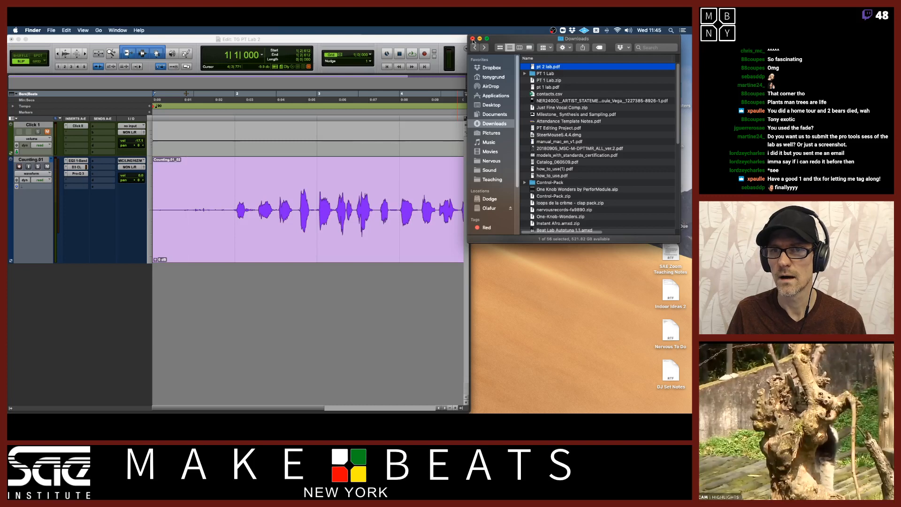
click(472, 39)
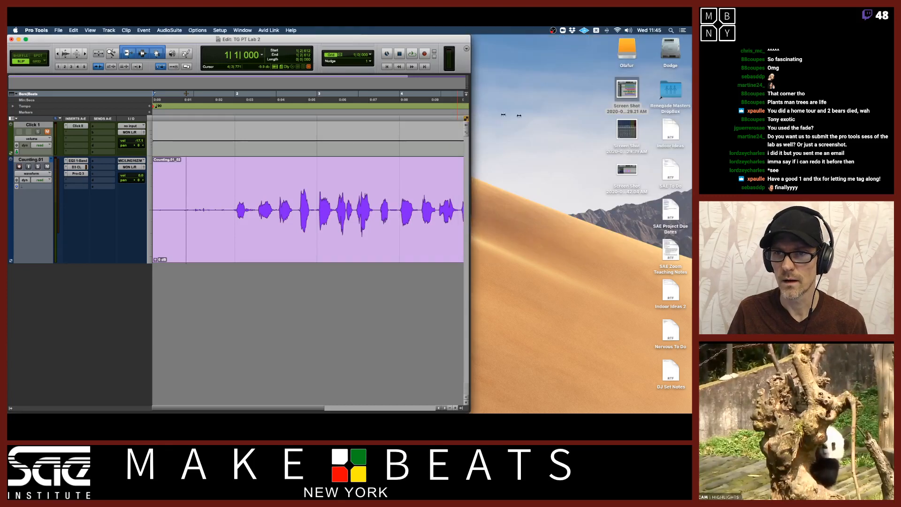
Widen the Edit and Mix windows to the full screen width and select the Counting.01 clip.
drag(504, 114, 689, 115)
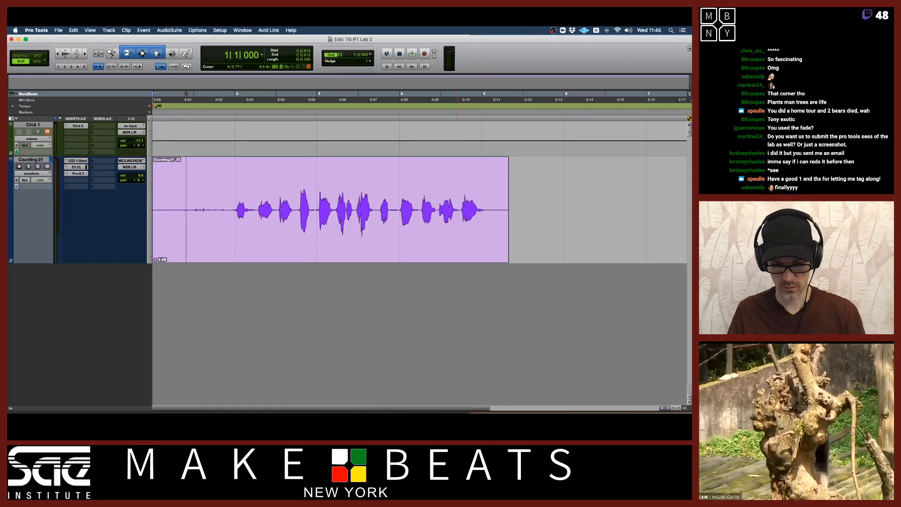
key(super+equal)
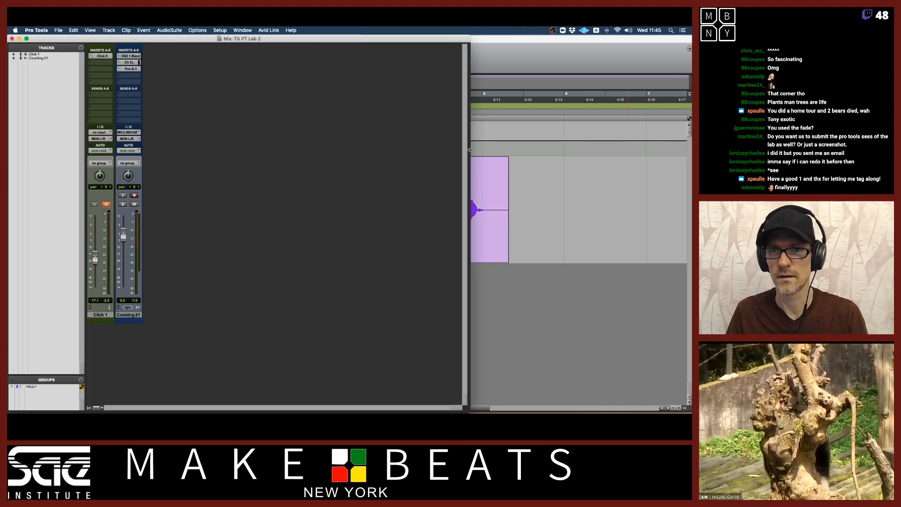
drag(470, 150, 689, 150)
key(super+equal)
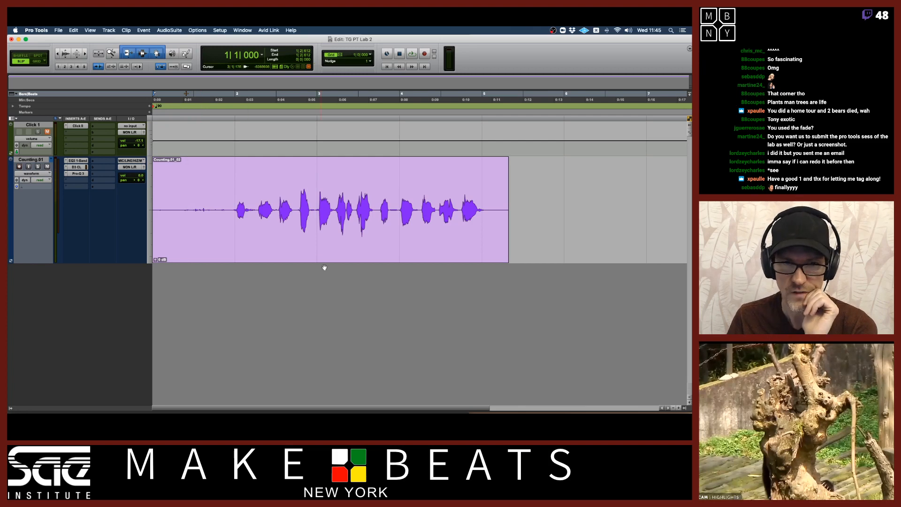
click(313, 250)
Switch to Preview, widen and reposition the Strip Silence gate notes to read them, and return to Pro Tools.
key(super+Tab)
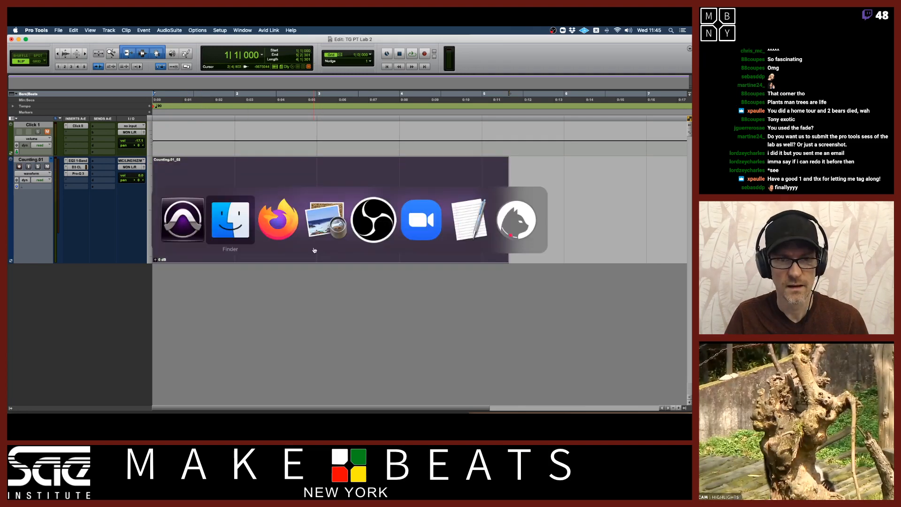
key(super+Tab)
key(super+Tab)
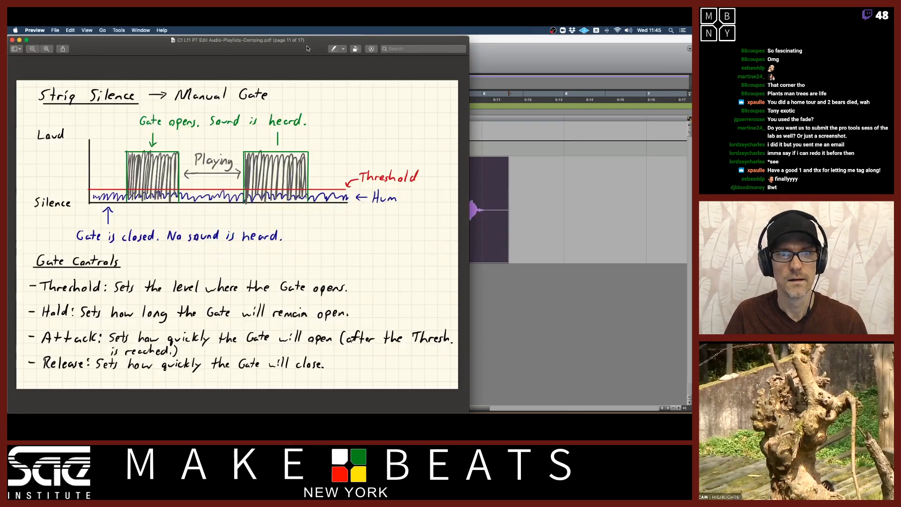
drag(307, 49, 433, 33)
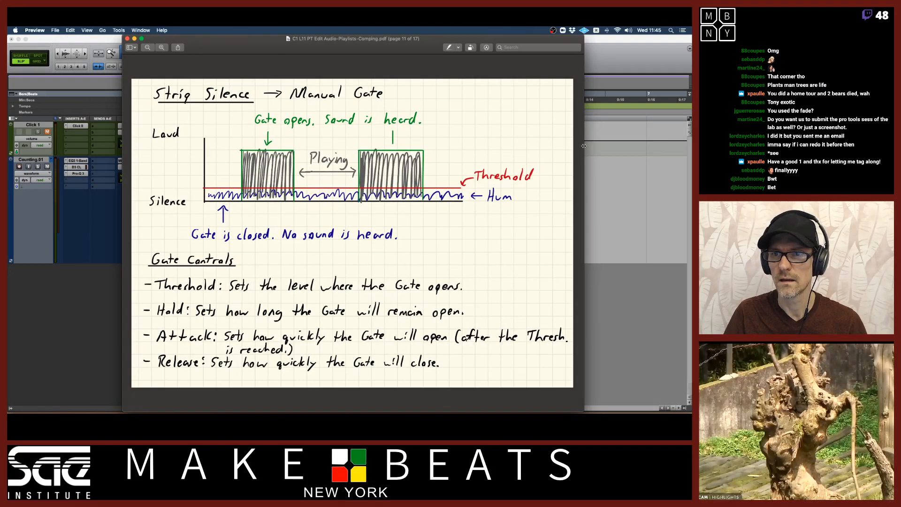
drag(583, 146, 633, 146)
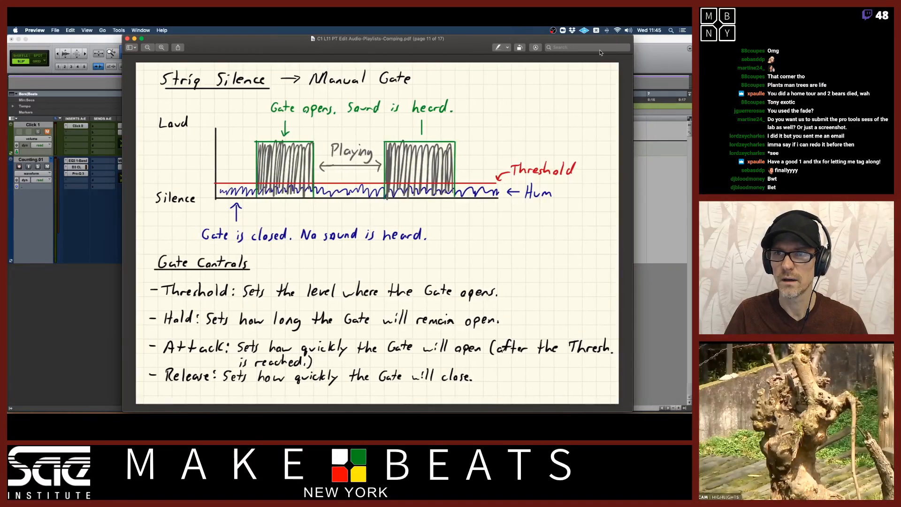
drag(600, 42, 573, 40)
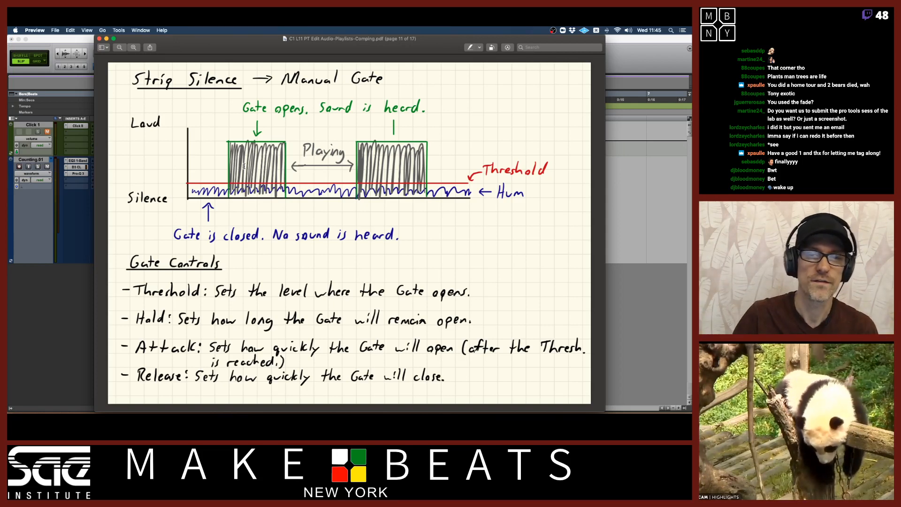
click(619, 40)
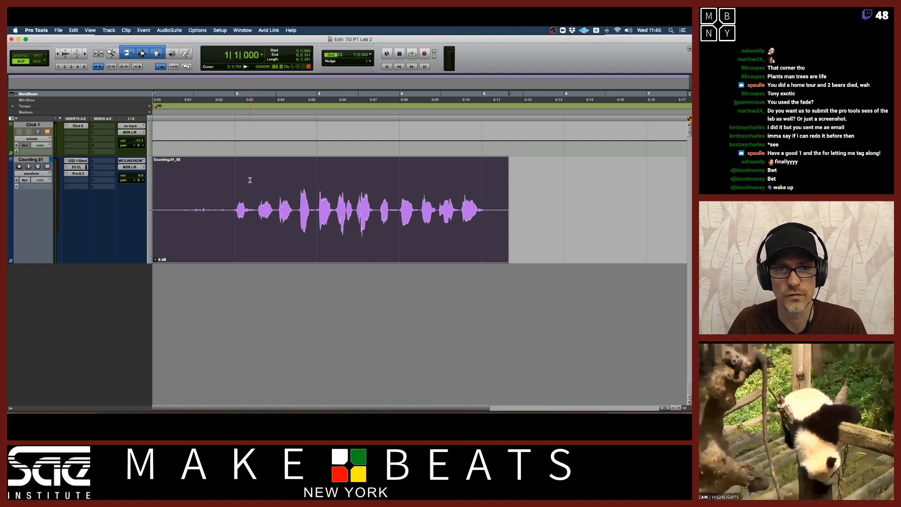
Play the opening of the Counting.01 clip twice to hear the noise before the first word, and place the cursor at bar 2.
key(space)
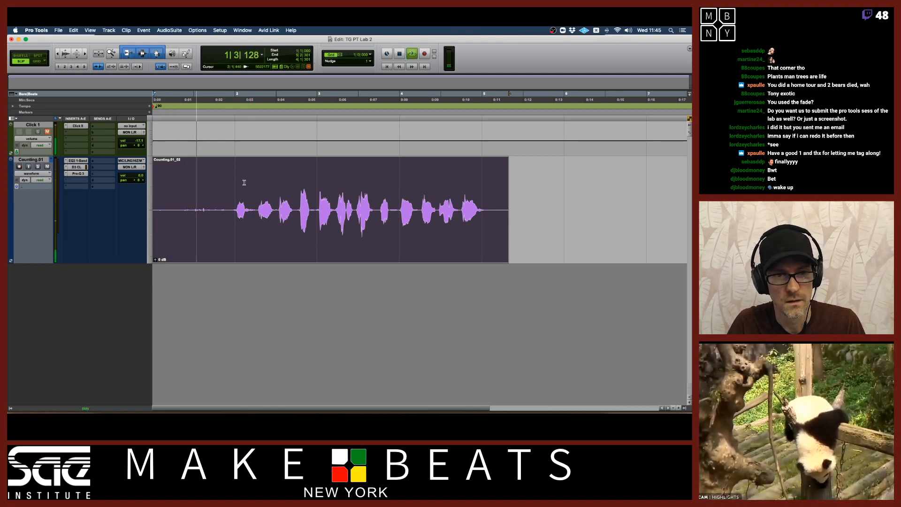
key(space)
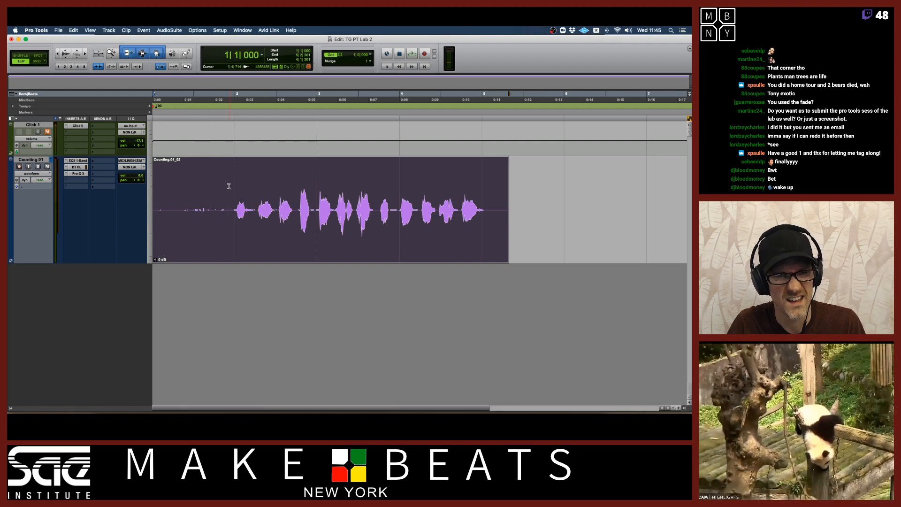
key(space)
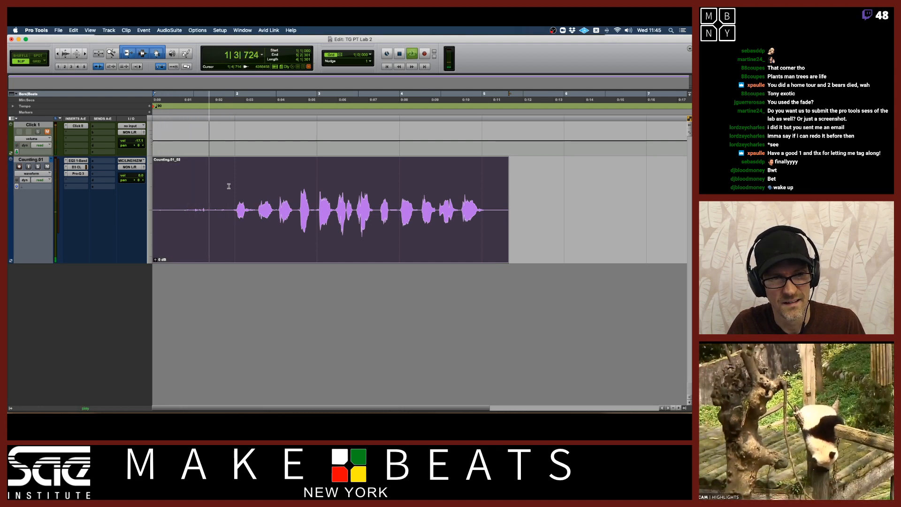
key(space)
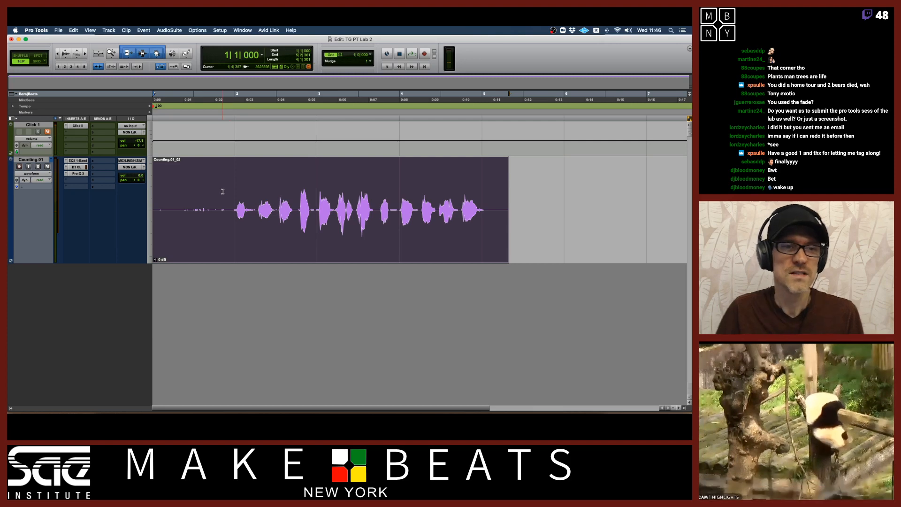
click(231, 240)
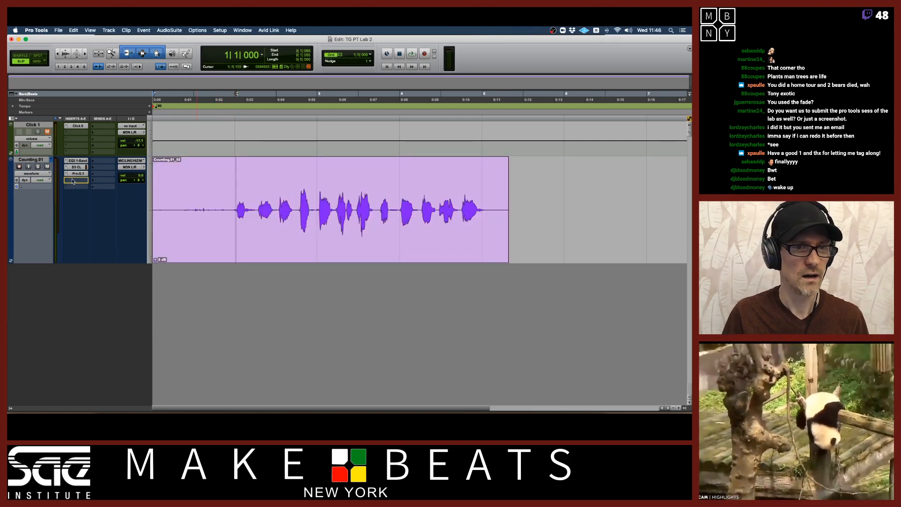
Move the Counting.01 track's existing inserts down one slot and insert Dyn3 Expander/Gate (mono) in the first slot, repositioning its window over the clip.
drag(73, 181, 79, 175)
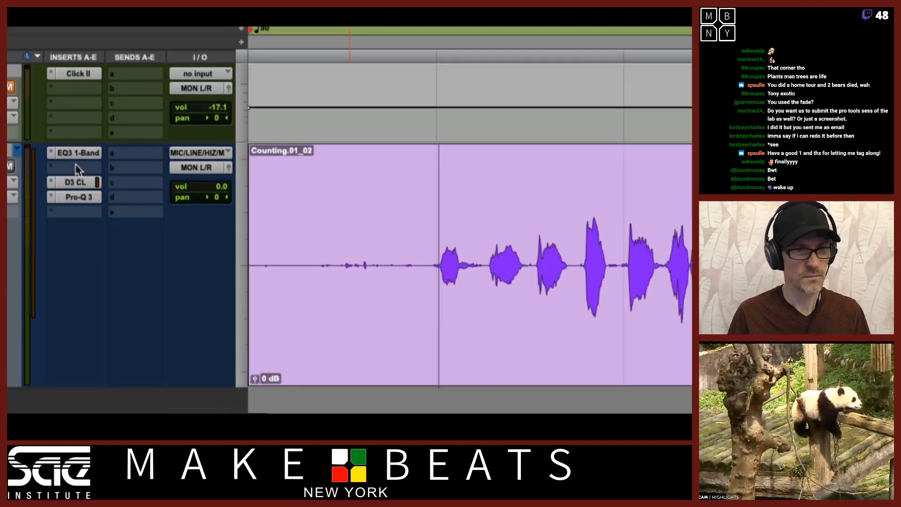
click(77, 168)
mouse_move(151, 167)
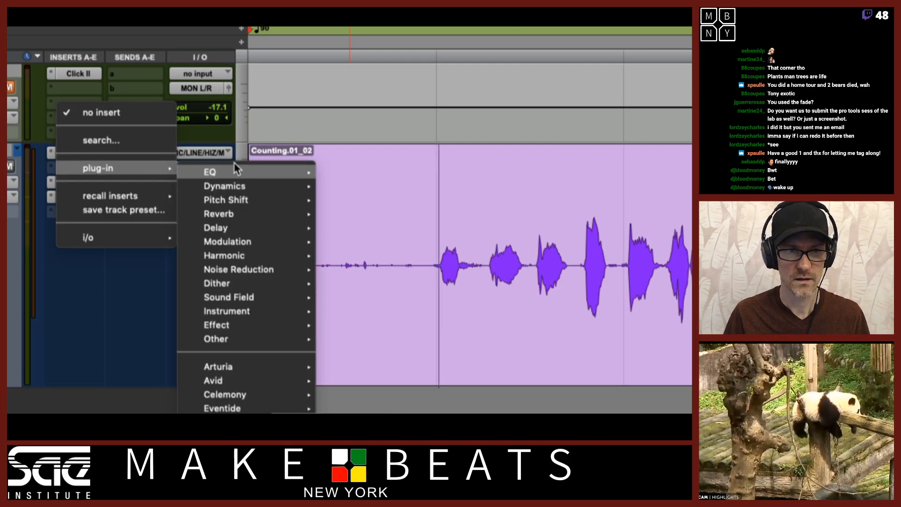
click(221, 151)
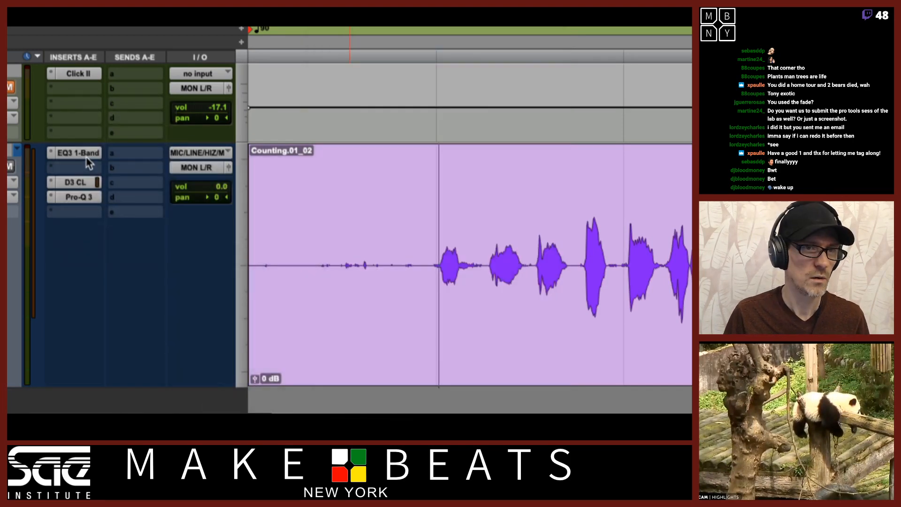
click(77, 167)
mouse_move(140, 162)
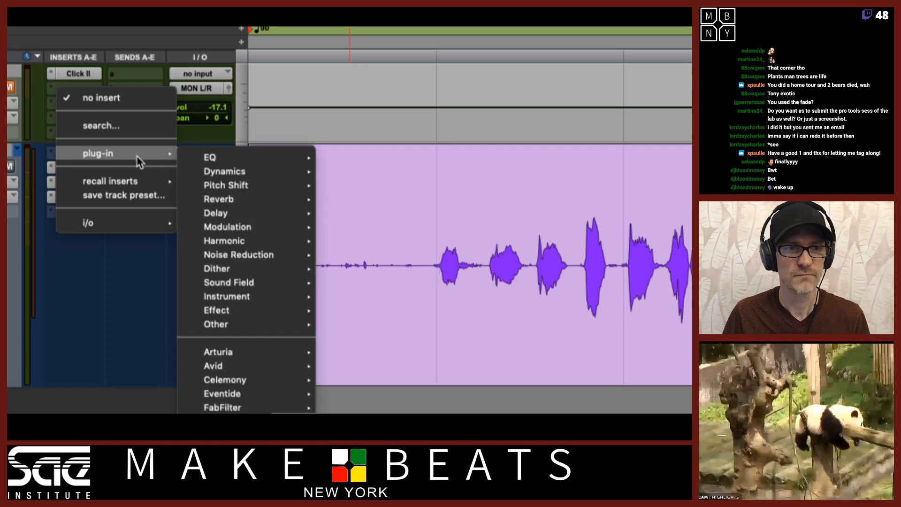
mouse_move(241, 215)
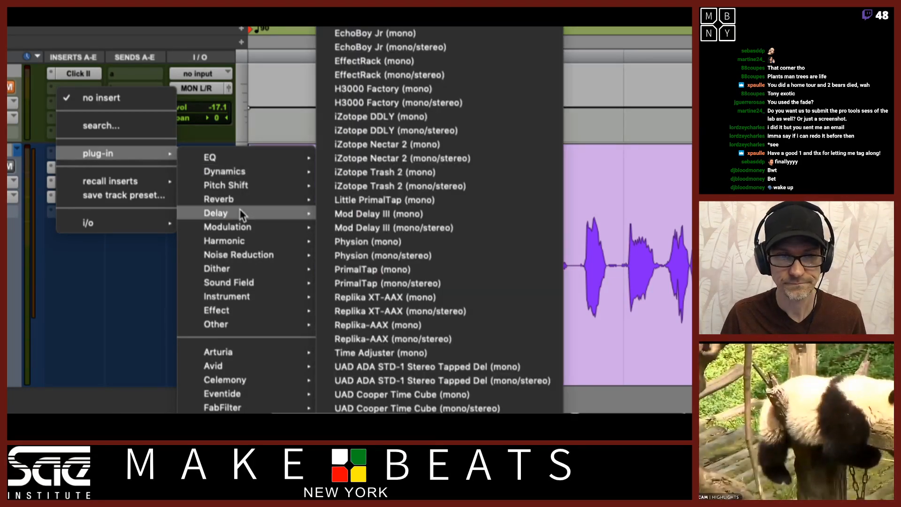
mouse_move(252, 173)
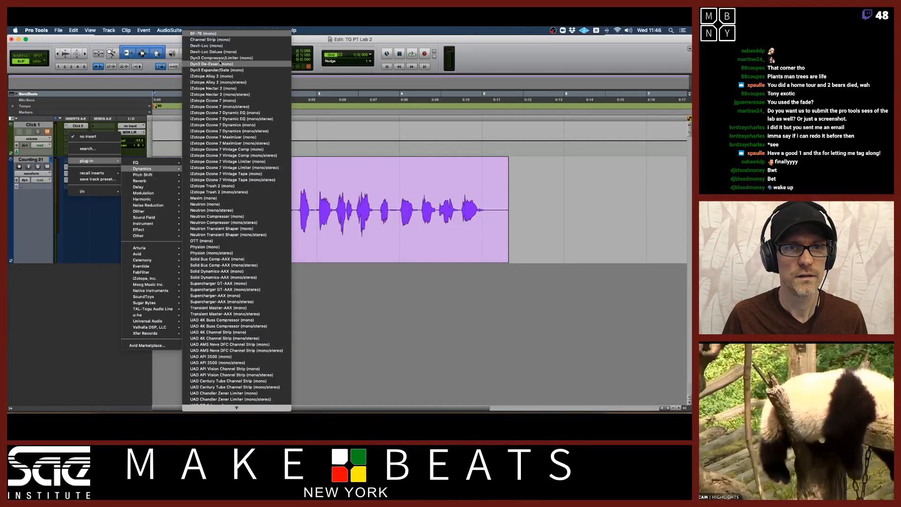
click(219, 70)
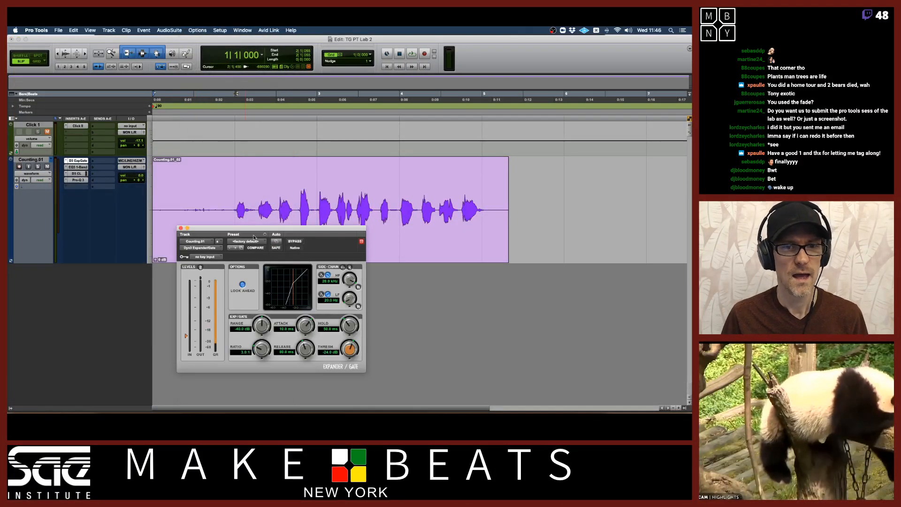
drag(254, 236, 351, 145)
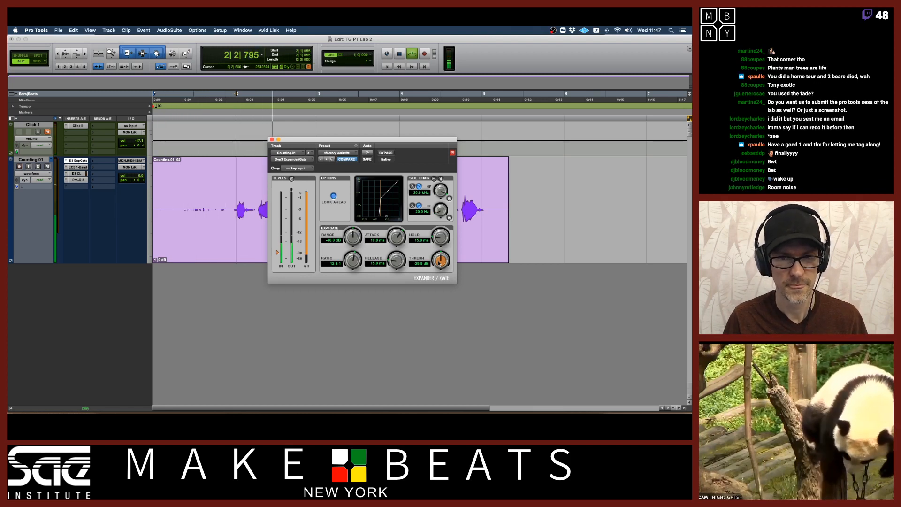
Set the Expander/Gate threshold to -31.1 dB and play the opening of the vocal to audition it.
drag(420, 141, 441, 146)
key(space)
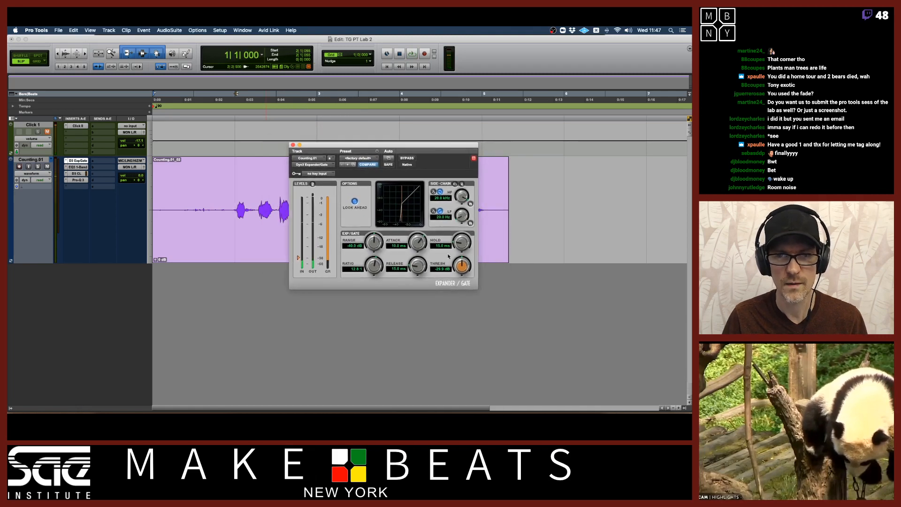
drag(462, 266, 463, 278)
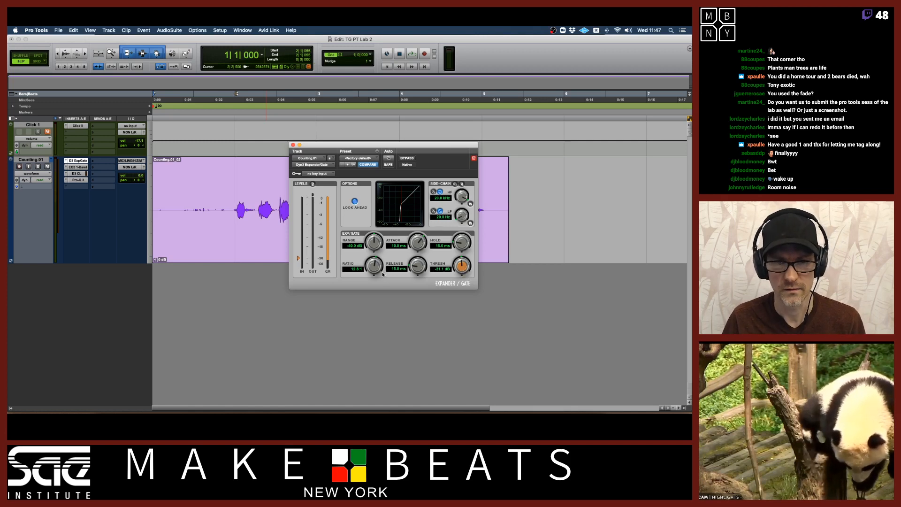
key(space)
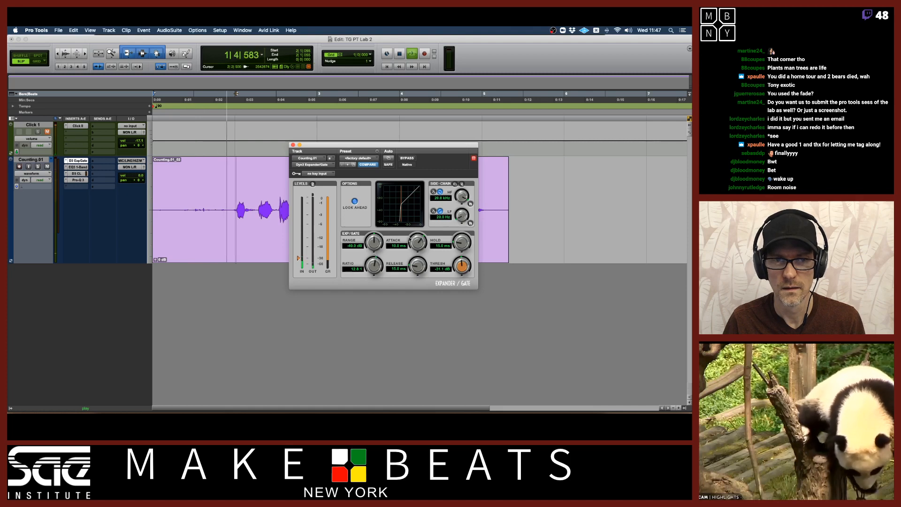
key(space)
Raise the gate threshold to about -28.5 dB, play the take again, and place the plug-in window below the waveform.
drag(462, 267, 463, 264)
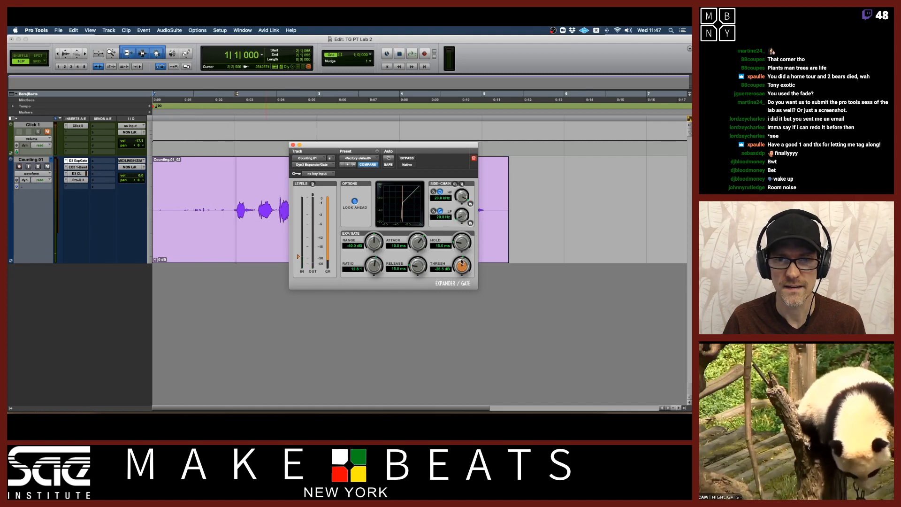
key(space)
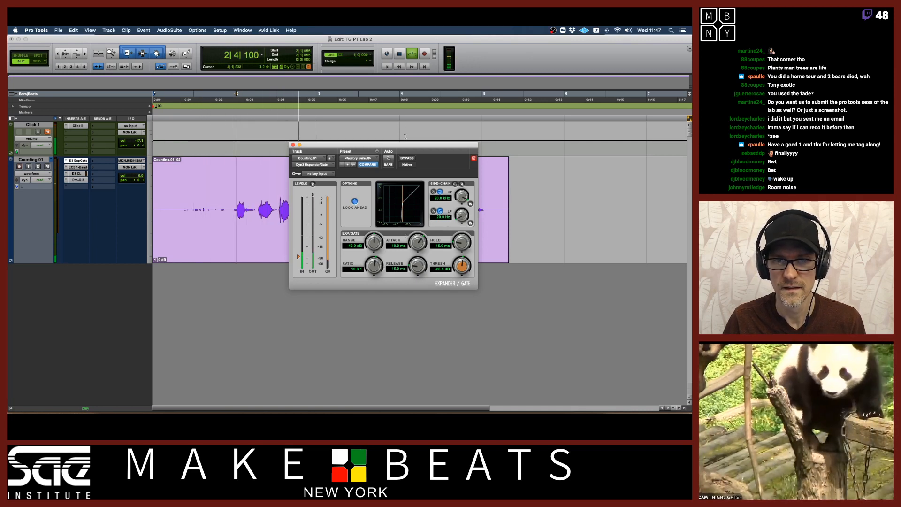
drag(408, 146, 379, 248)
key(space)
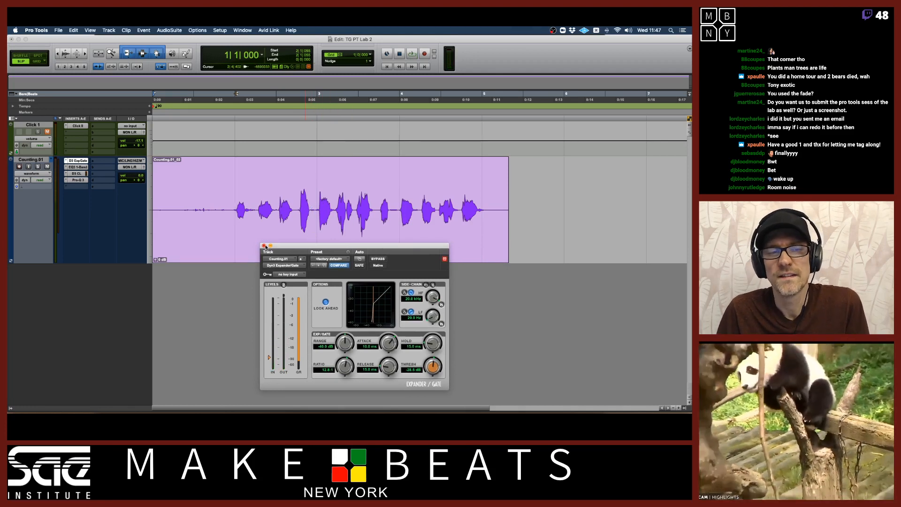
Close the Expander/Gate window and remove the plug-in from the first insert slot of the Counting.01 track.
click(265, 245)
click(66, 161)
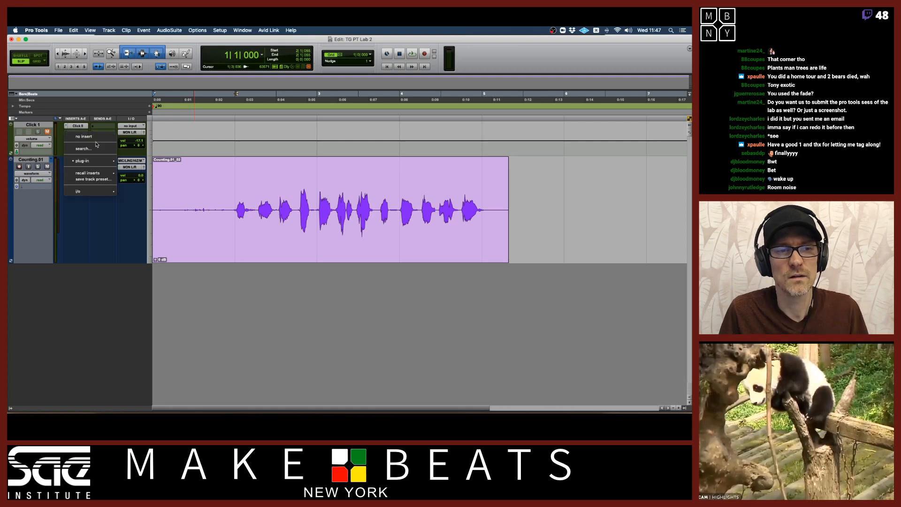
click(94, 134)
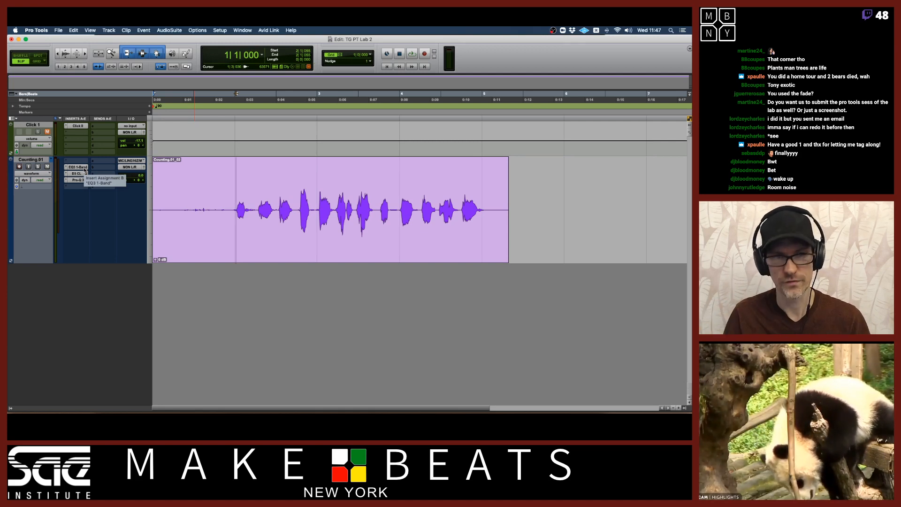
Select the whole Counting.01 clip and open Strip Silence, placing its window just above the clip.
click(117, 29)
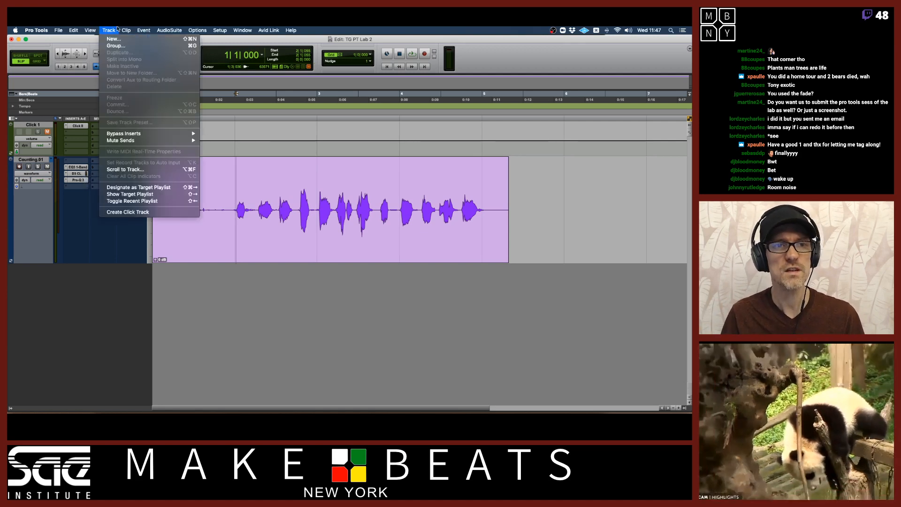
click(117, 29)
click(276, 242)
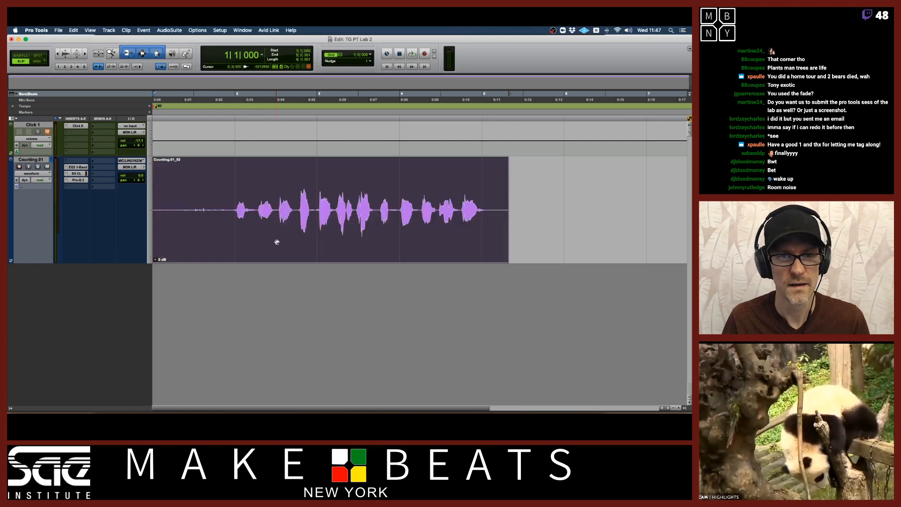
click(117, 29)
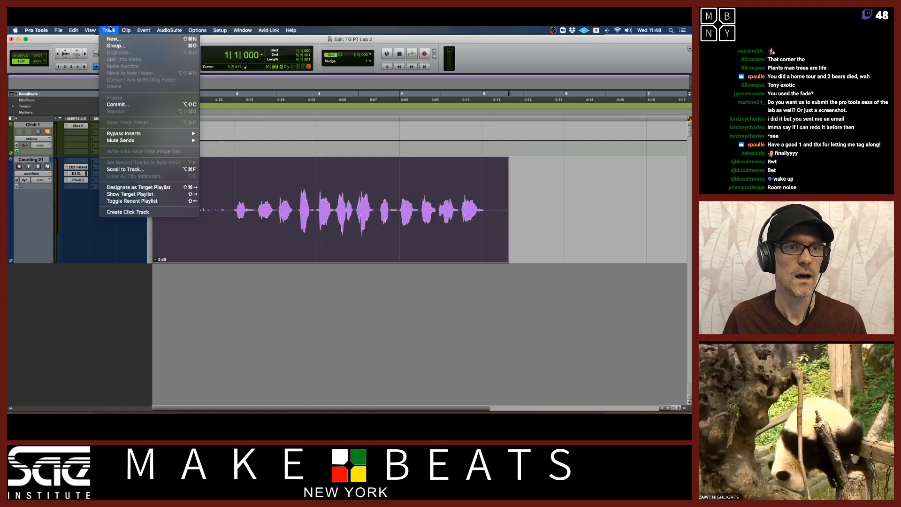
mouse_move(149, 29)
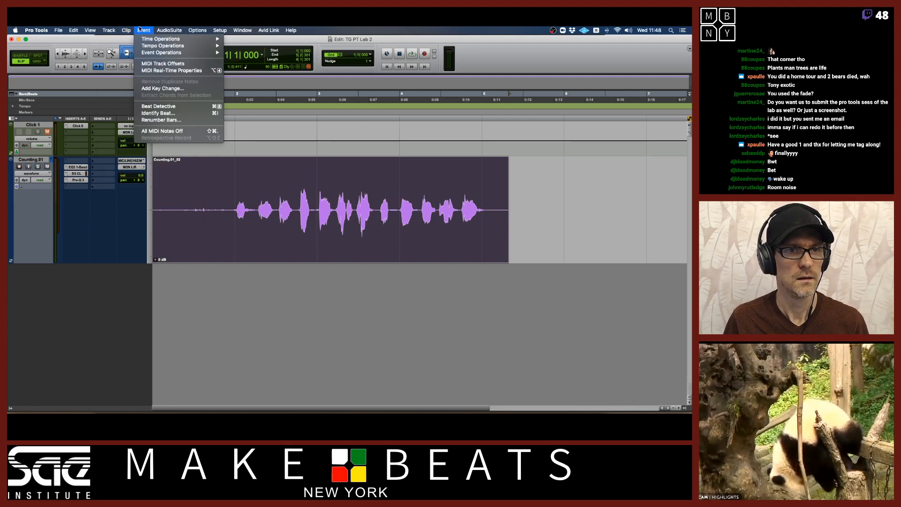
mouse_move(74, 30)
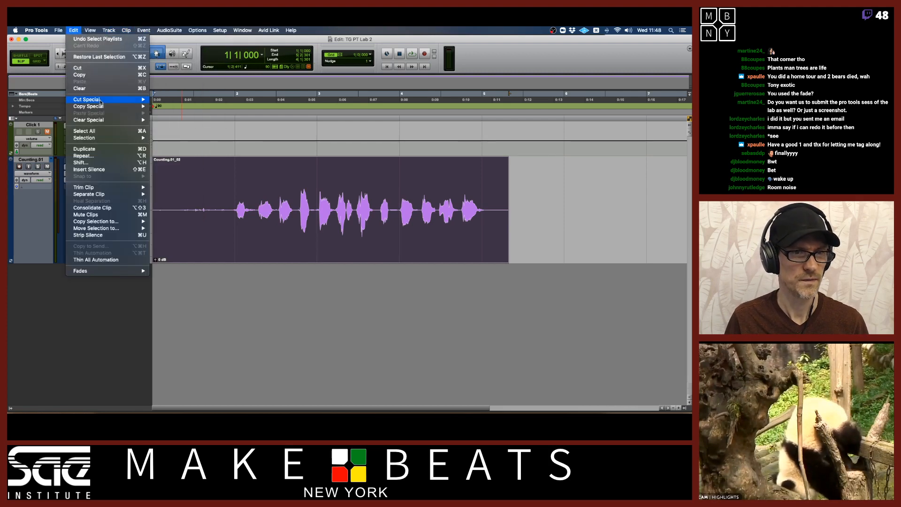
click(97, 237)
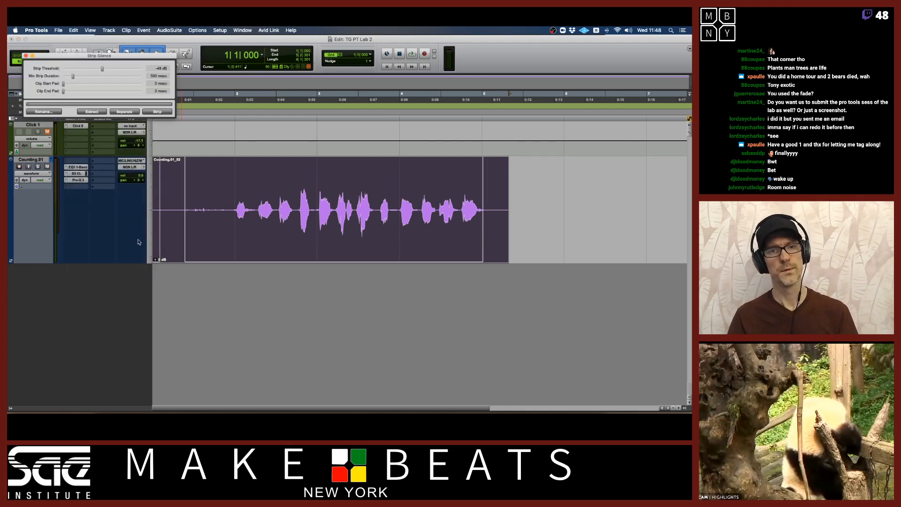
drag(159, 57, 372, 91)
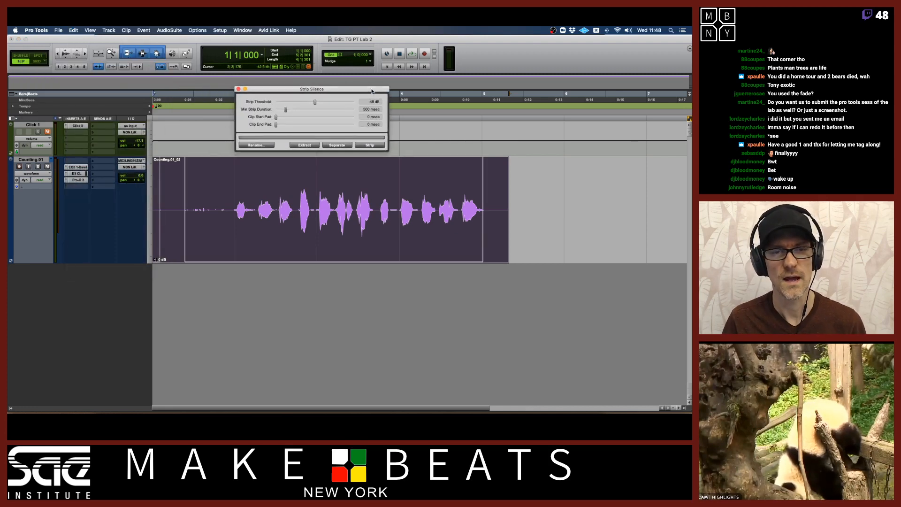
Switch to Preview, read the Strip Silence steps and controls on the page after the gate notes, and return to Pro Tools.
key(super+Tab)
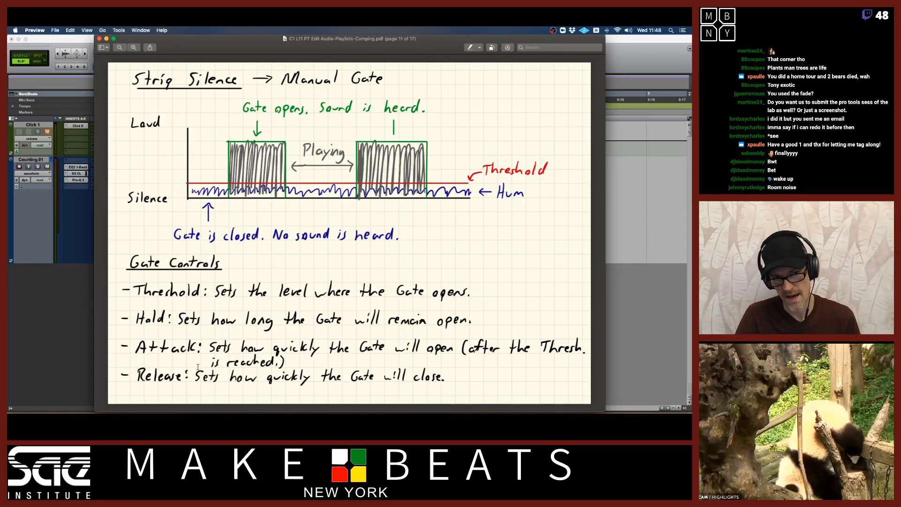
key(Right)
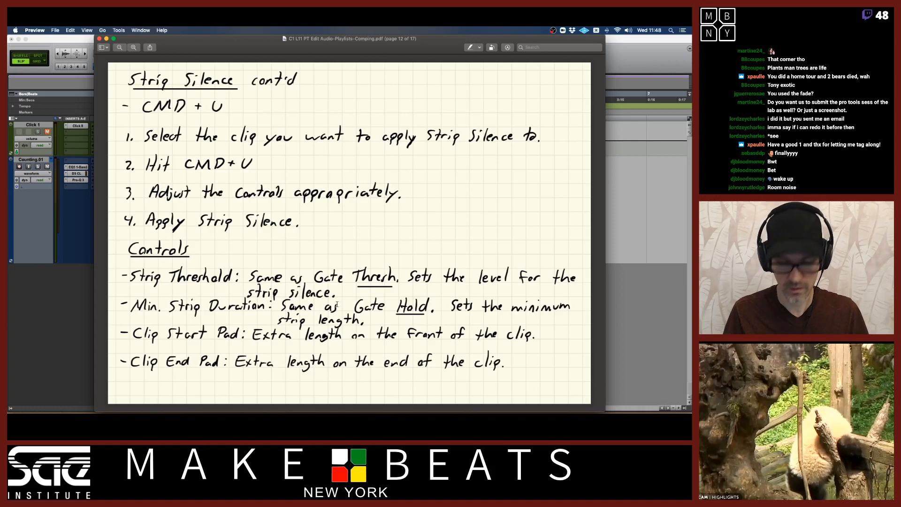
key(Left)
key(Right)
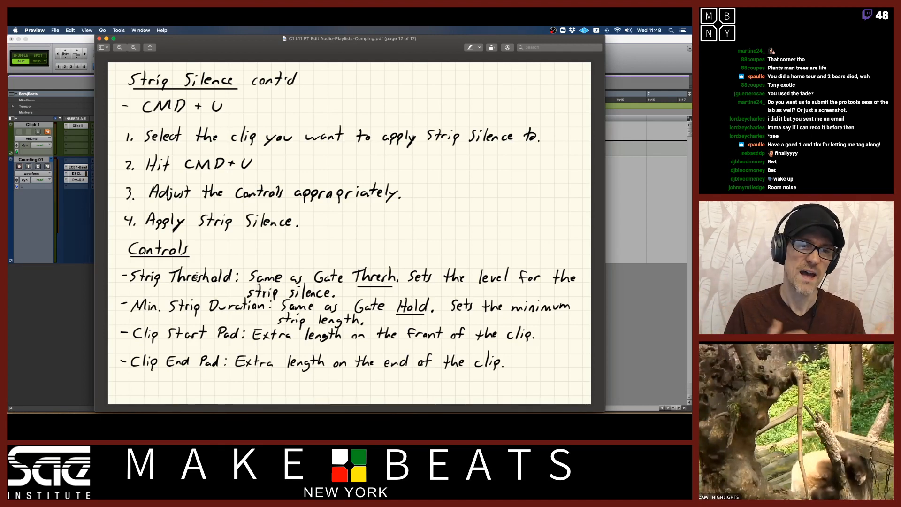
key(super+Tab)
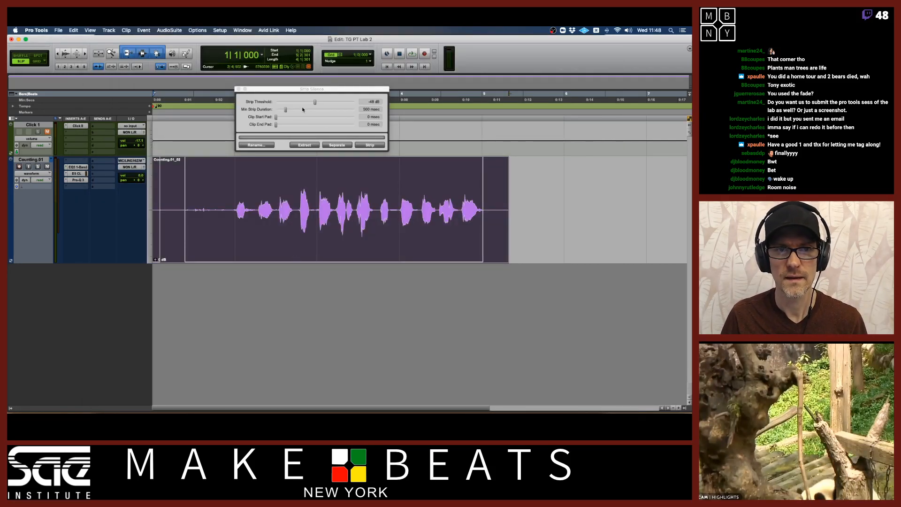
Try several Strip Silence values, finishing with a Strip Threshold of -18 dB and a Min Strip Duration of 141 msec.
drag(316, 104, 346, 102)
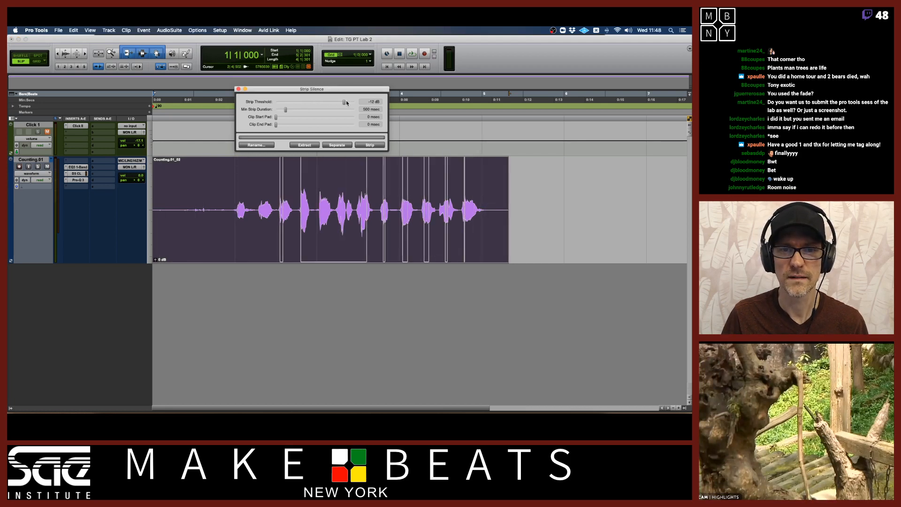
drag(286, 111, 276, 111)
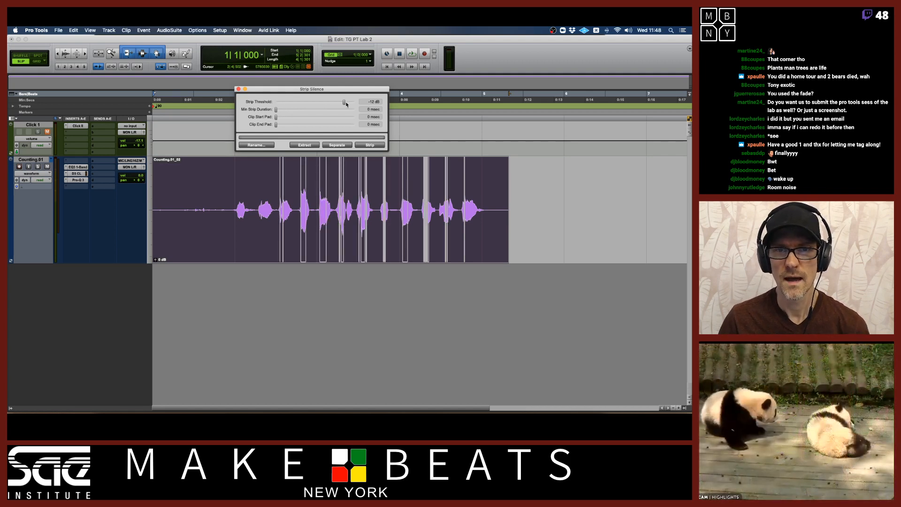
drag(344, 102, 339, 104)
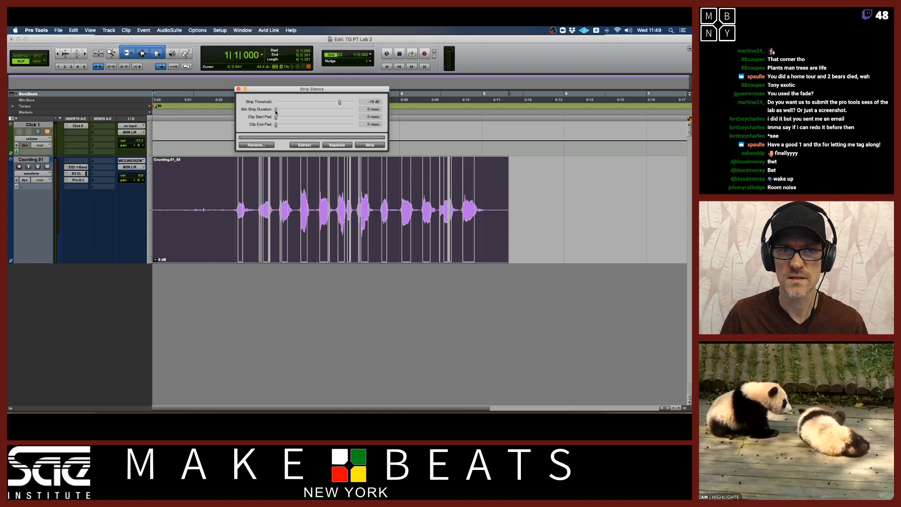
drag(276, 112, 278, 114)
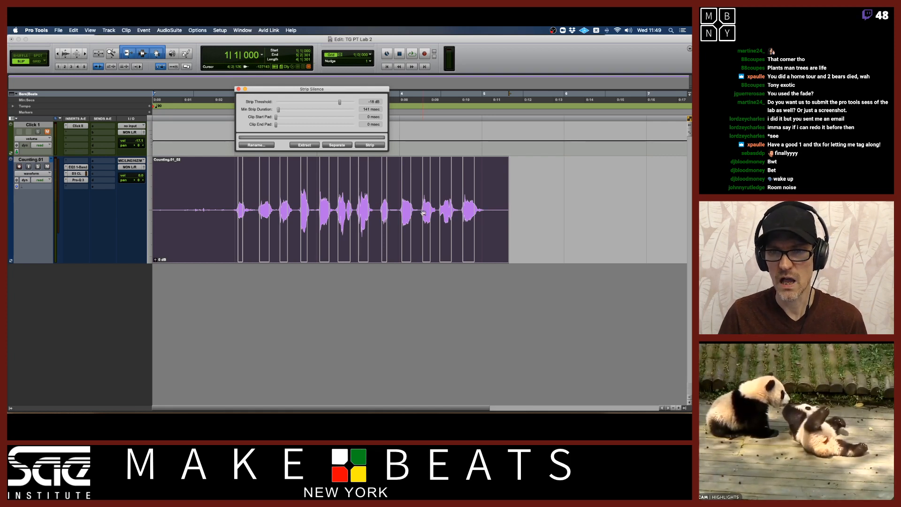
Check the detected regions along the clip, strip the silence between the words, and play the result.
key(super+bracketright)
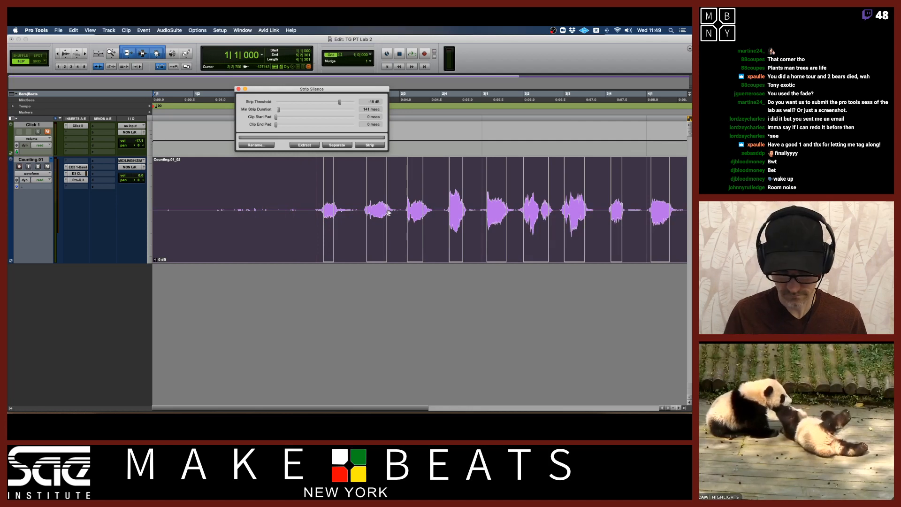
scroll(445, 235, right, 10)
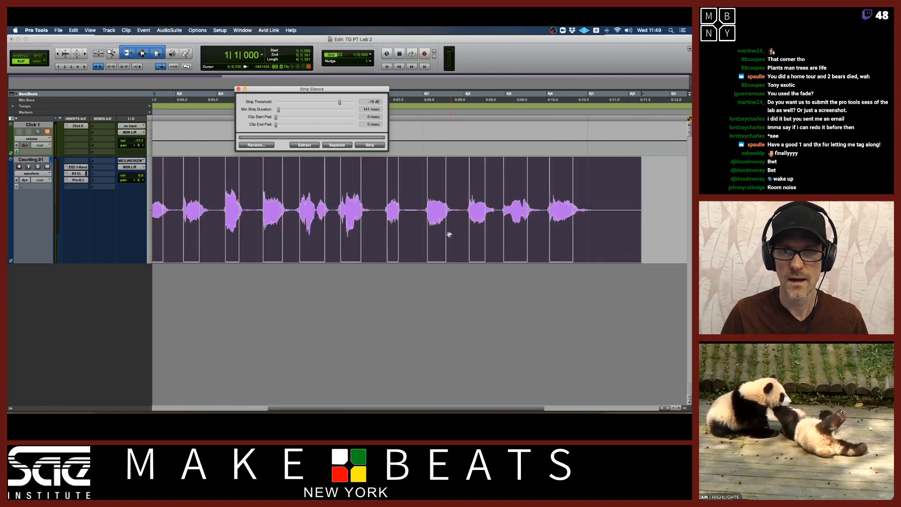
scroll(449, 234, left, 4)
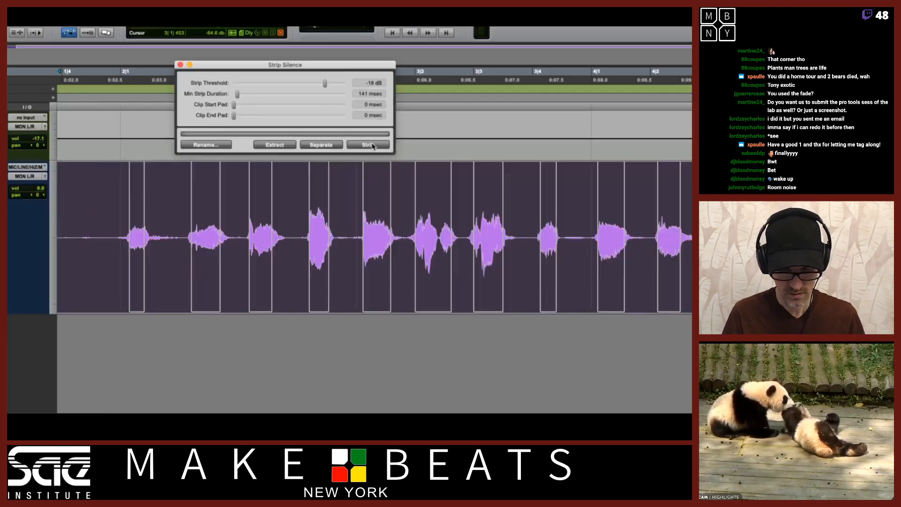
key(r)
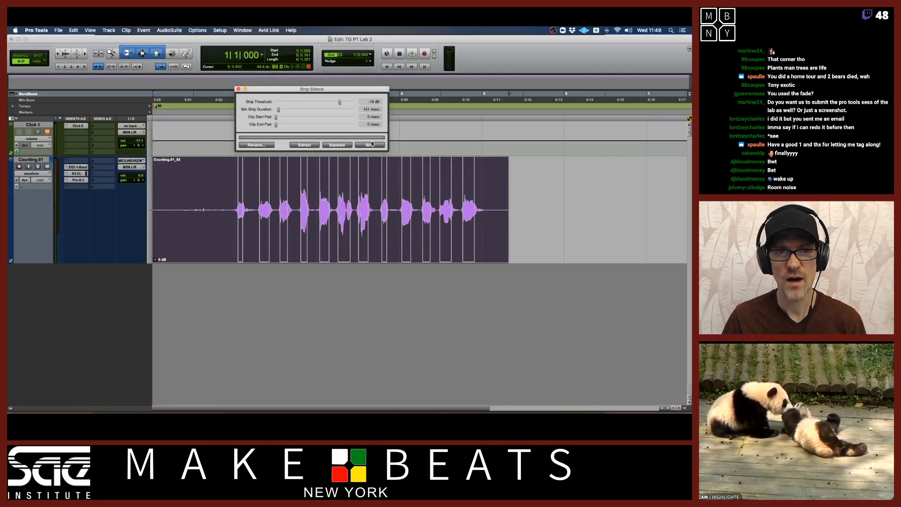
click(371, 145)
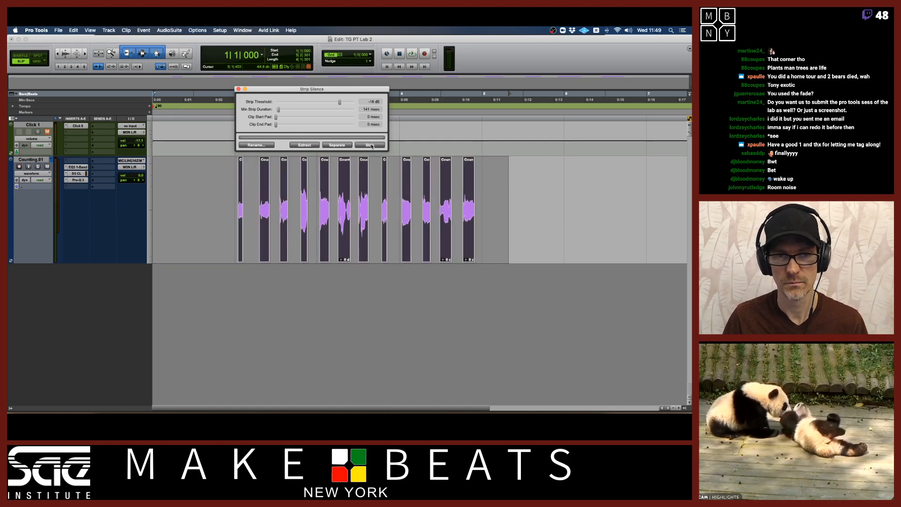
key(space)
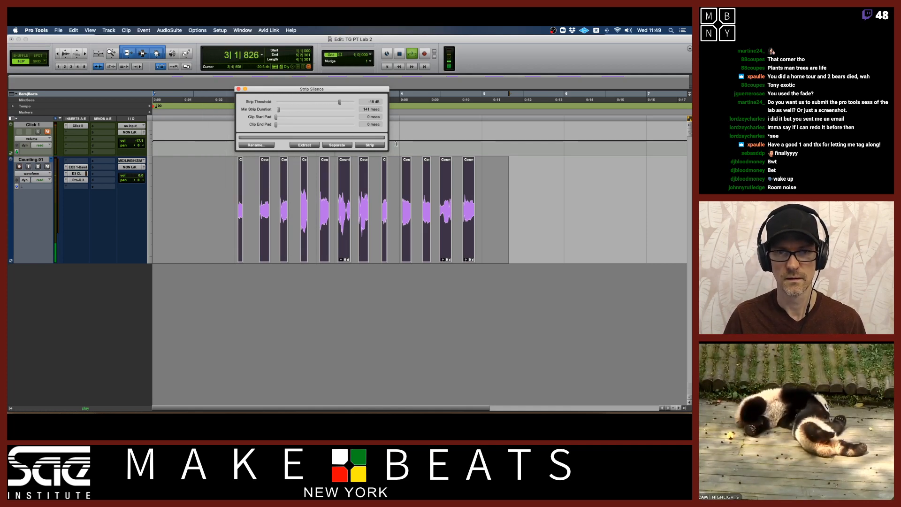
key(space)
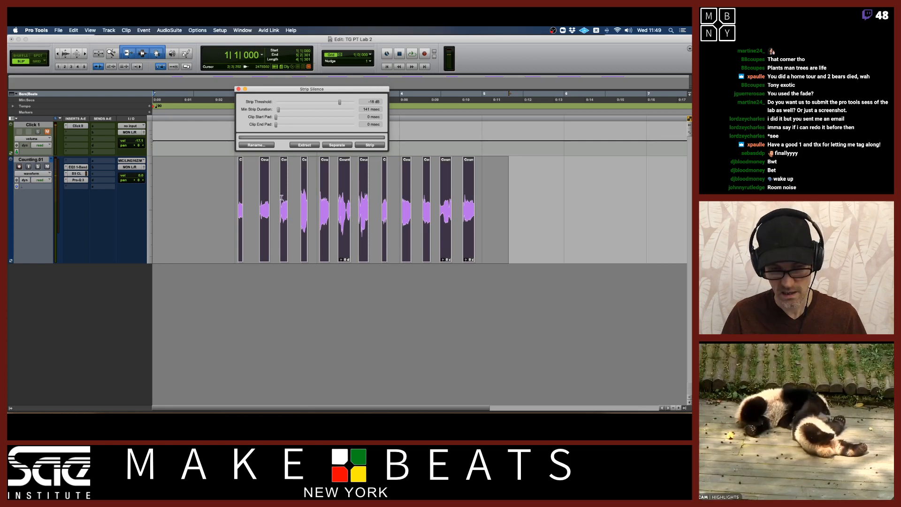
Select the first stripped word clip and extend its start and end to recover the cut-off edges of the word.
click(251, 192)
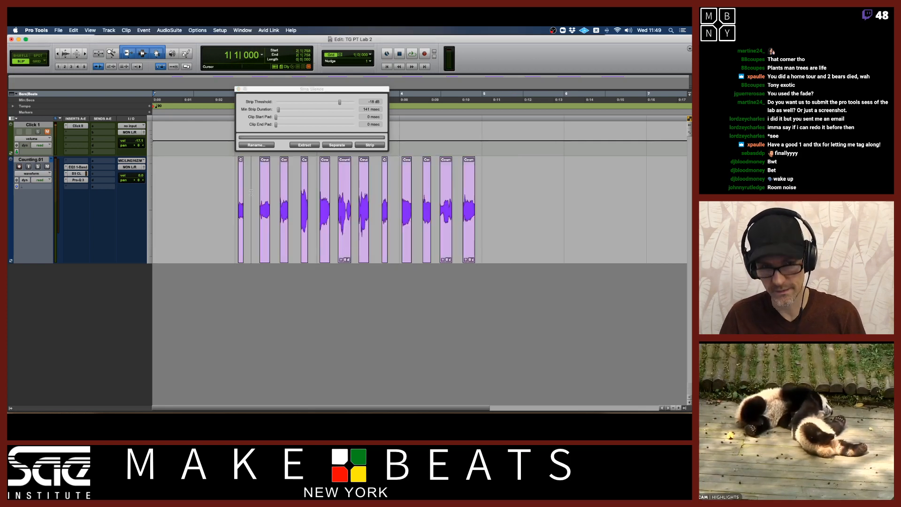
click(240, 240)
key(t)
key(t)
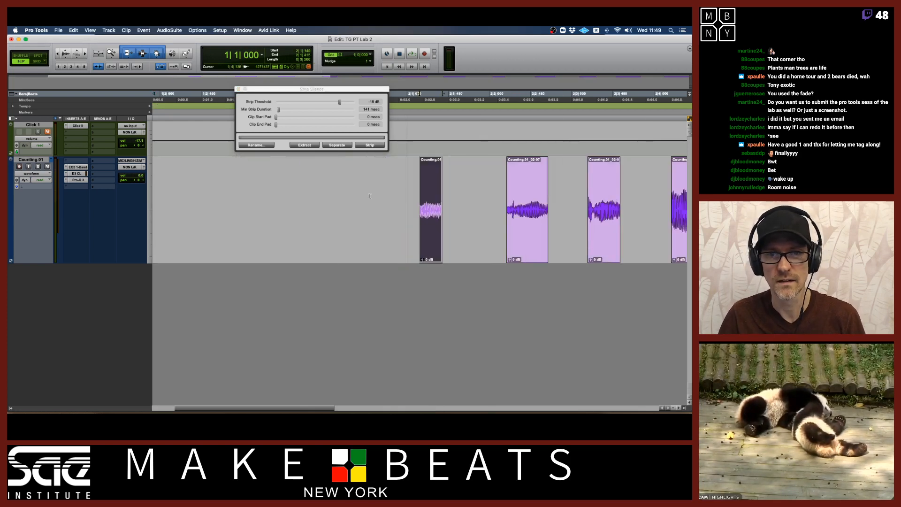
drag(421, 203, 483, 197)
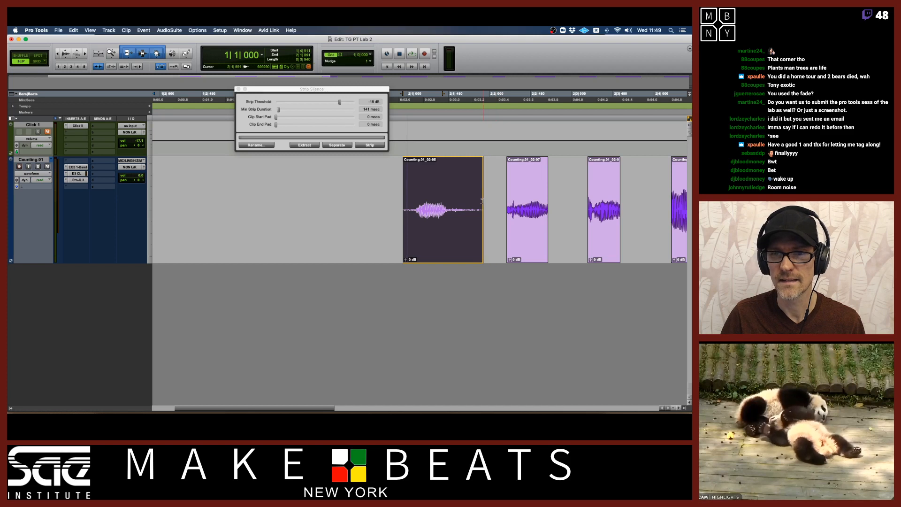
Add a fade-out over the extended tail of the first word clip and play from just before it.
drag(481, 161, 446, 164)
click(375, 195)
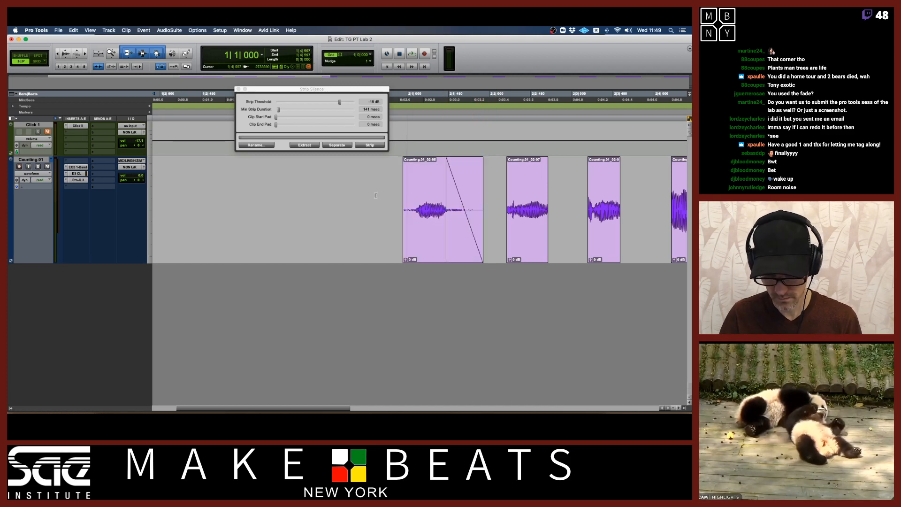
key(space)
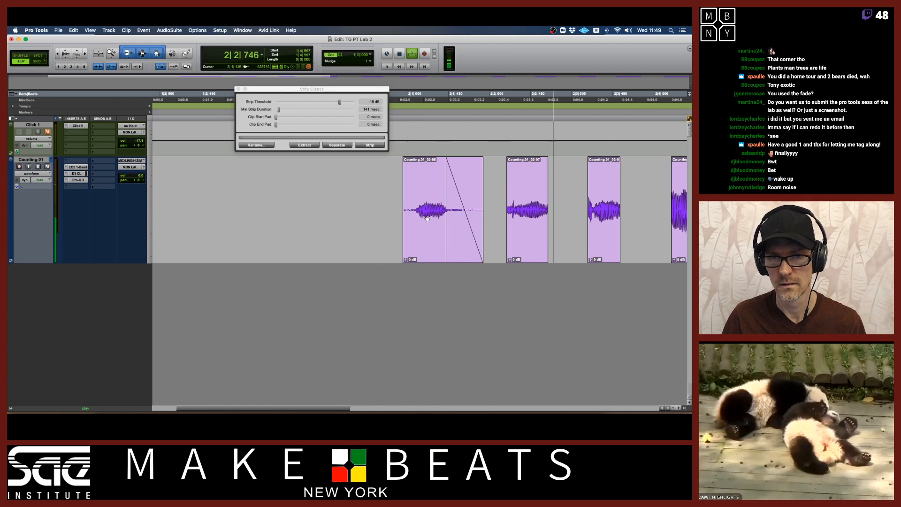
Add a fade-in over the extended start of the first word clip and play from just before it.
key(space)
drag(416, 165, 419, 165)
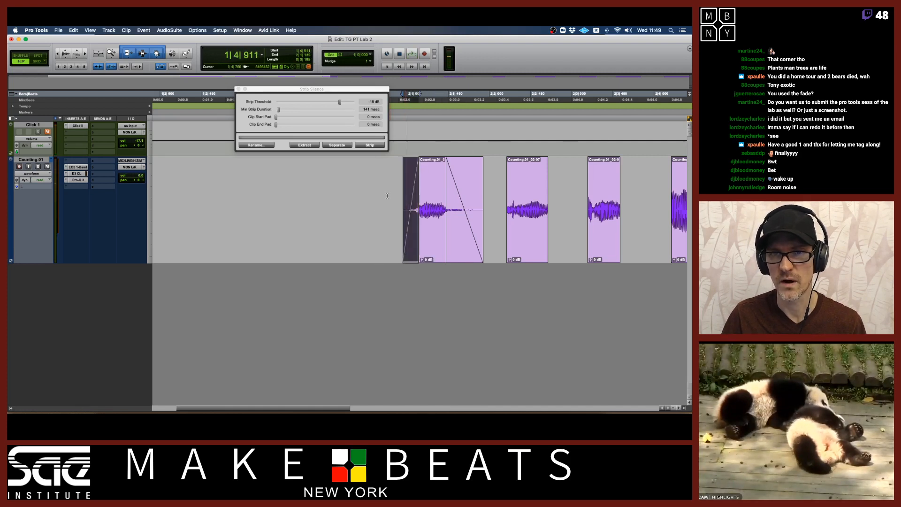
click(373, 199)
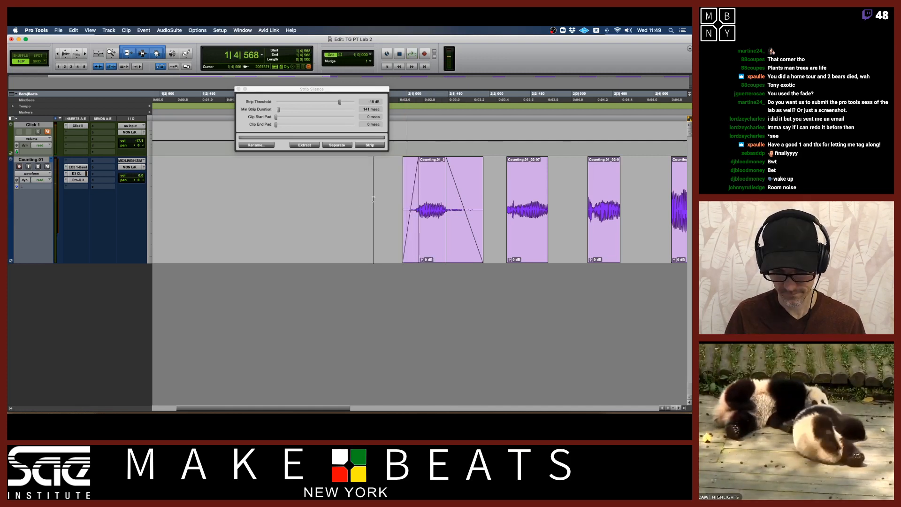
key(space)
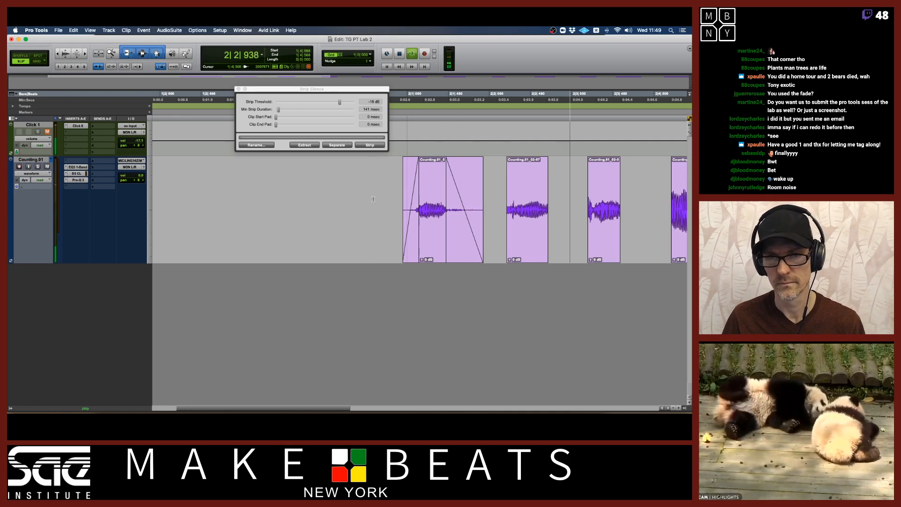
key(space)
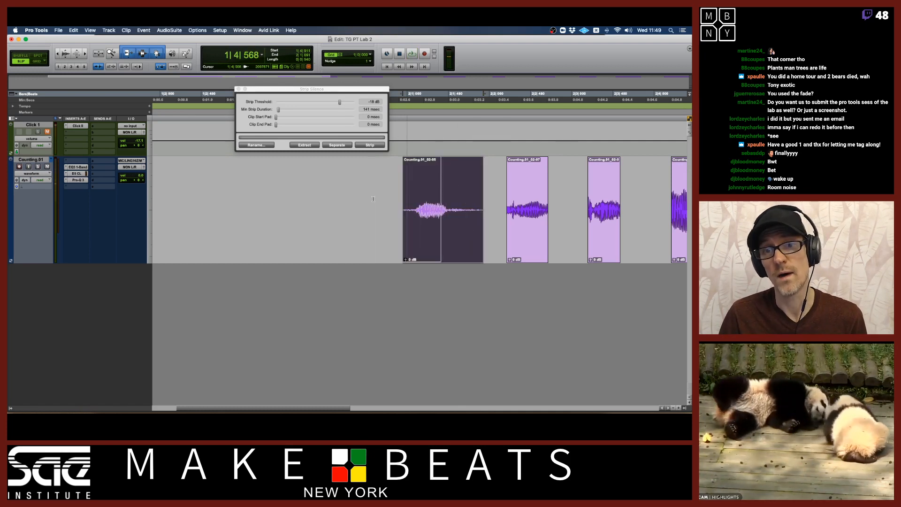
Undo the first word clip's fades and trims and the silence stripping to restore the whole vocal clip.
key(super+z)
key(super+z)
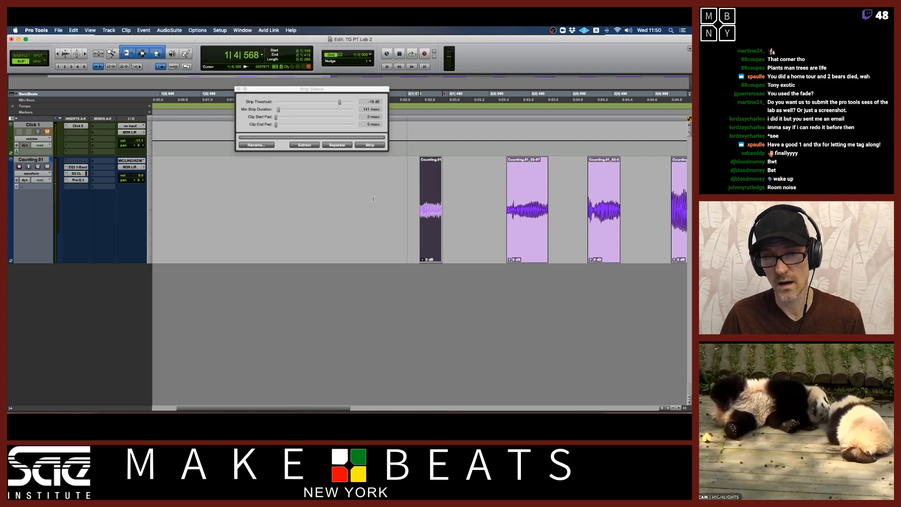
key(r)
key(r)
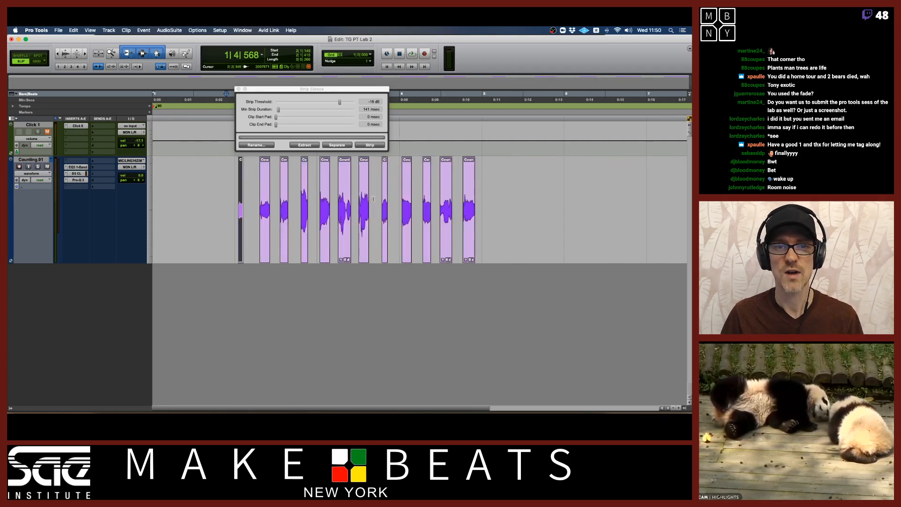
click(232, 194)
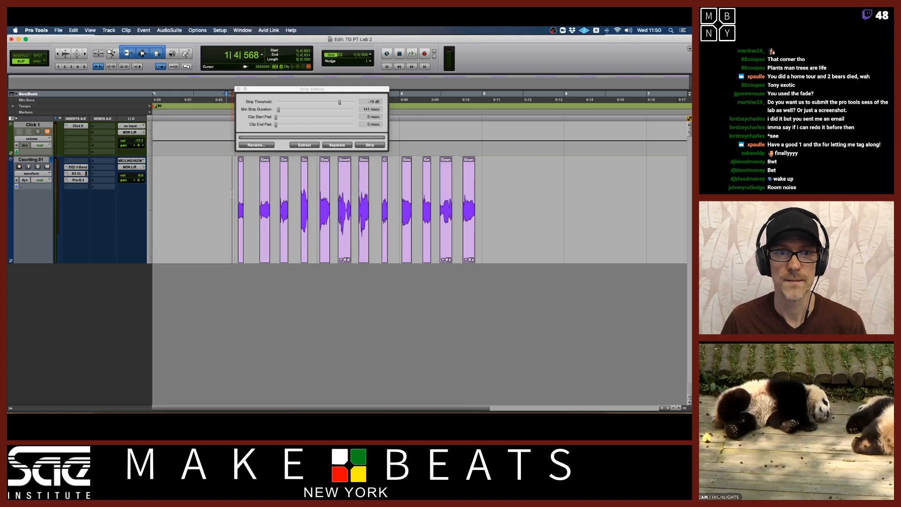
key(super+z)
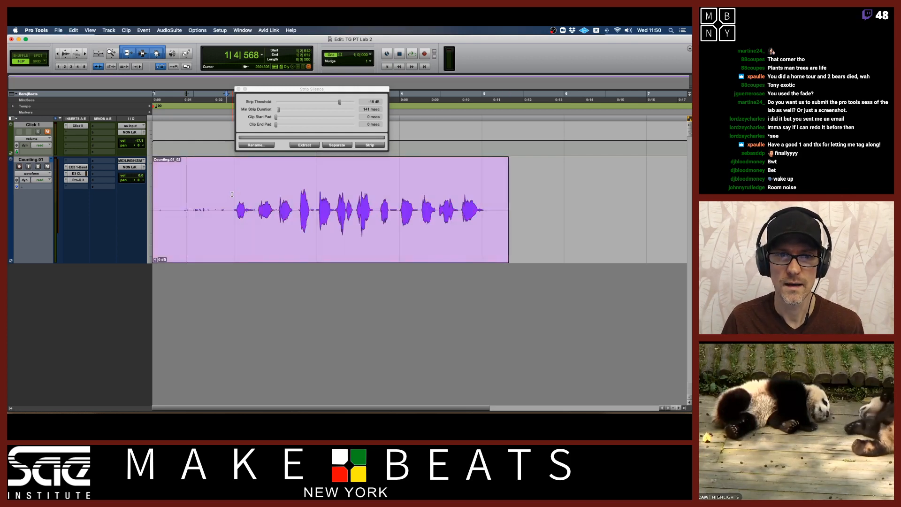
click(294, 145)
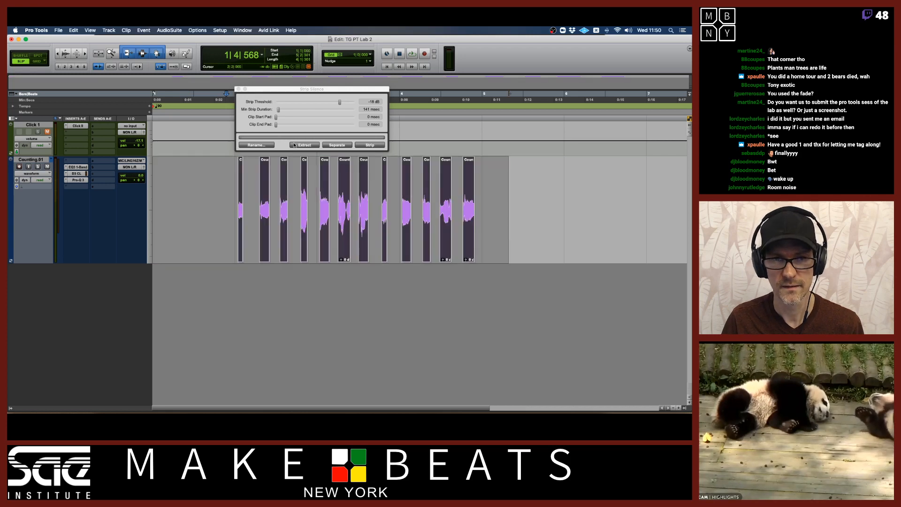
key(super+z)
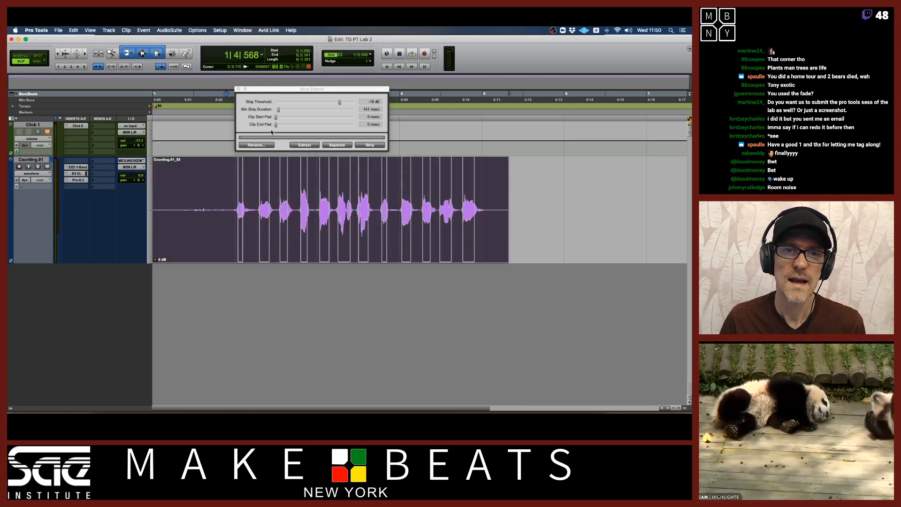
Set the Strip Silence Clip Start Pad to 88 msec and the Clip End Pad to 53 msec.
drag(274, 91, 284, 93)
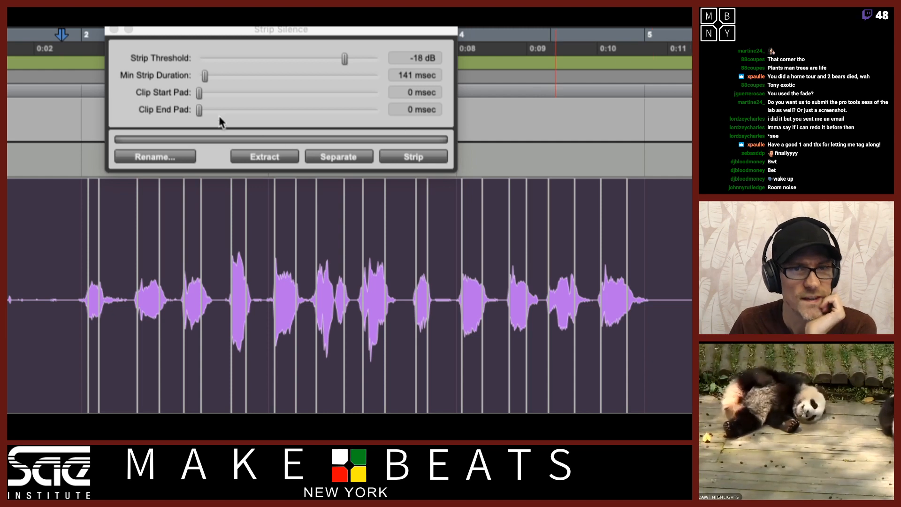
click(200, 111)
drag(201, 111, 204, 111)
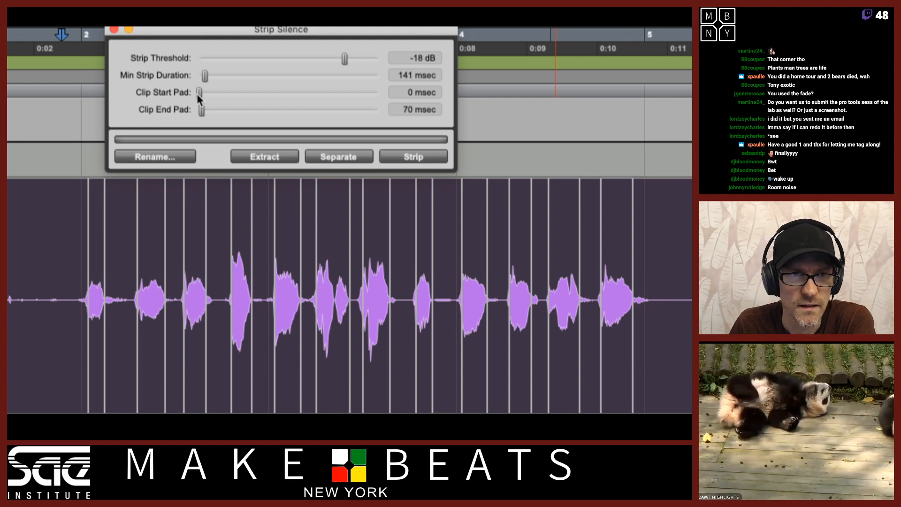
drag(197, 92, 199, 110)
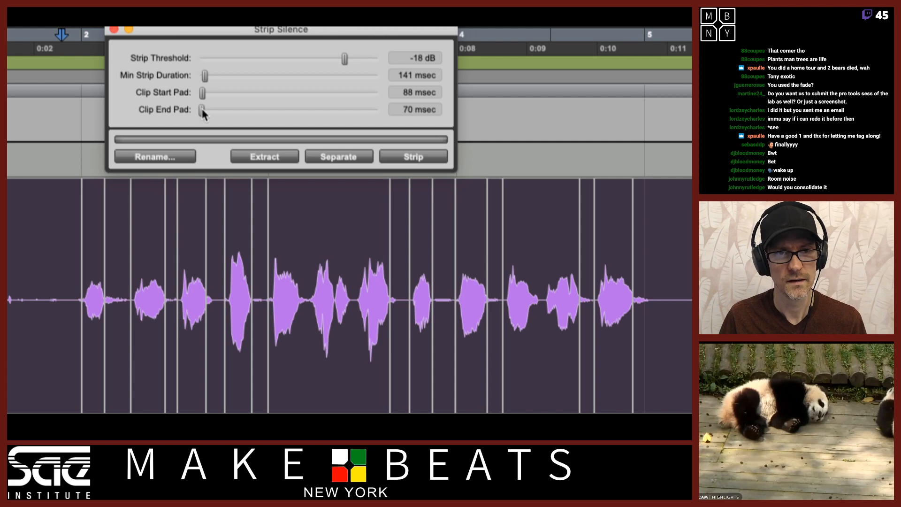
drag(202, 107, 202, 116)
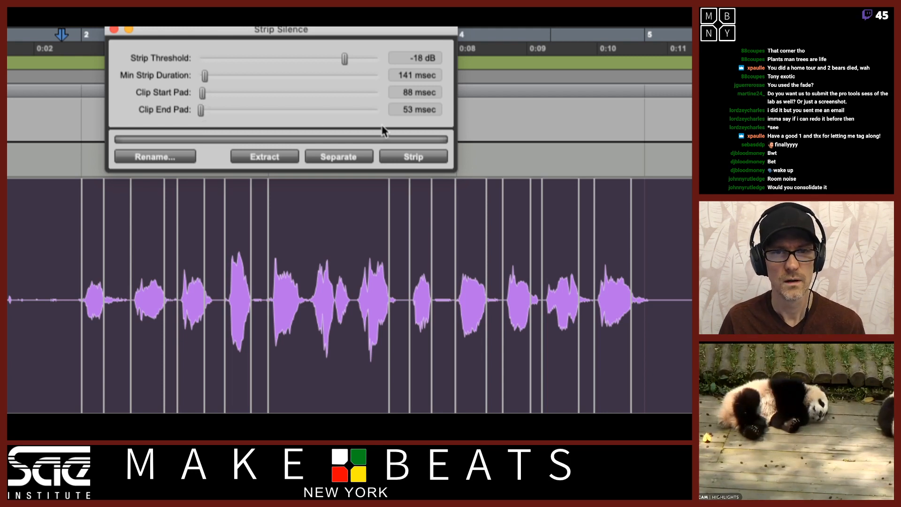
Strip the silence from the vocal clip with the padded settings and close the Strip Silence window.
click(413, 158)
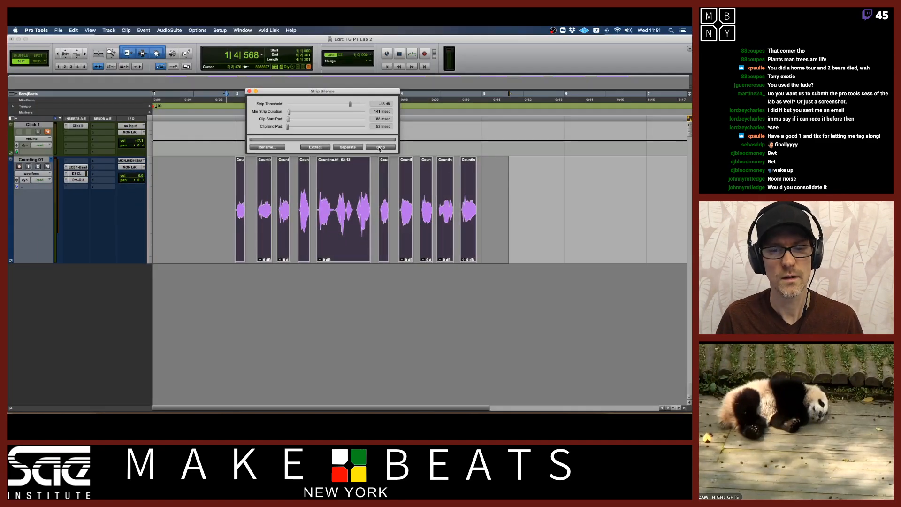
key(space)
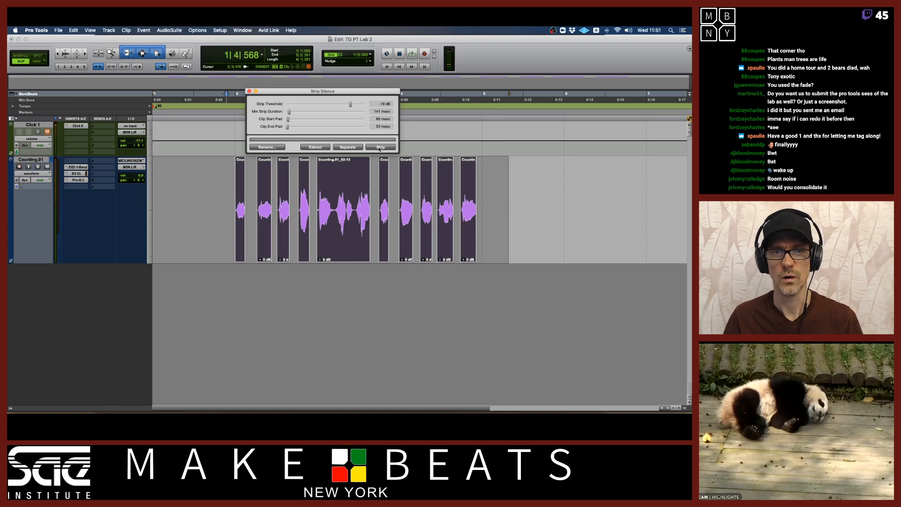
click(249, 91)
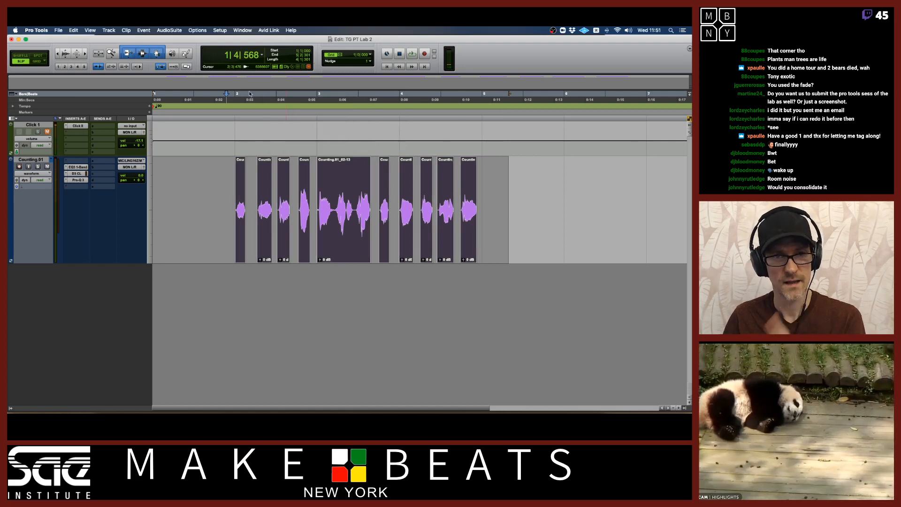
Extend both edges of the first word clip and add a fade-in and a fade-out over them.
click(237, 190)
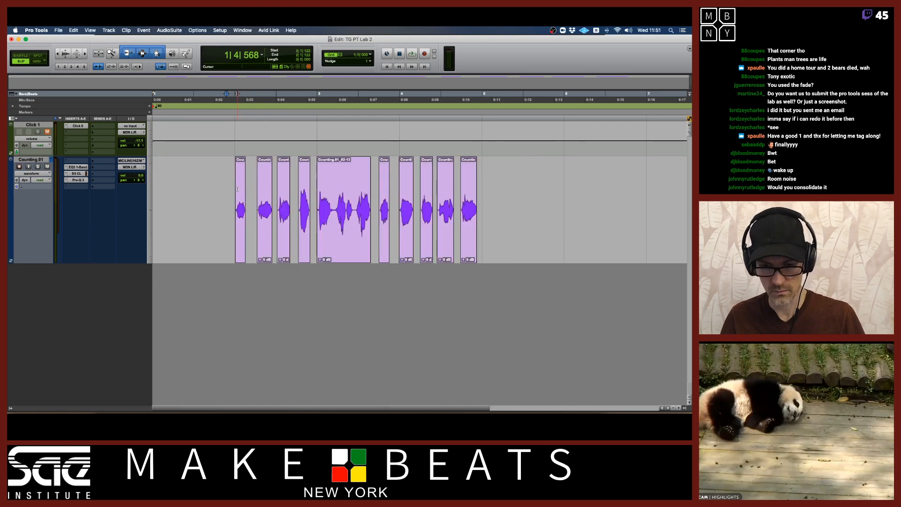
key(super+bracketright)
key(super+bracketright)
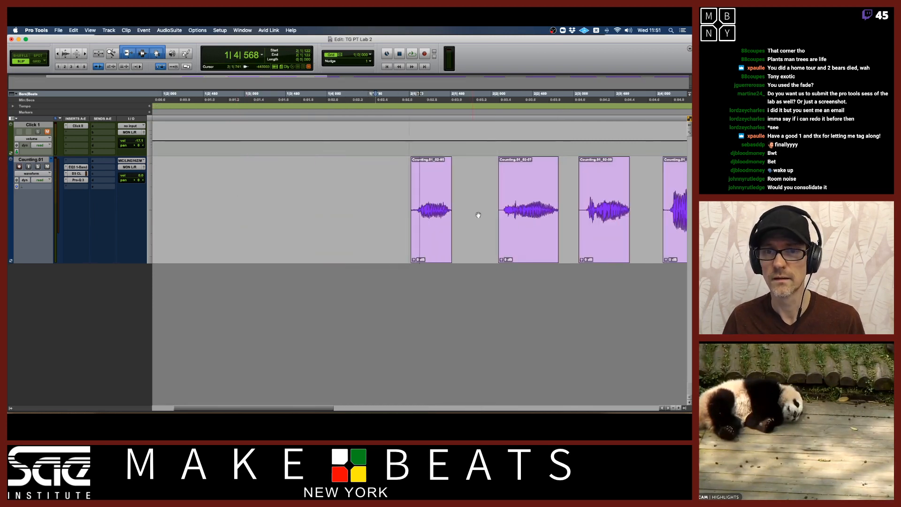
drag(451, 209, 474, 202)
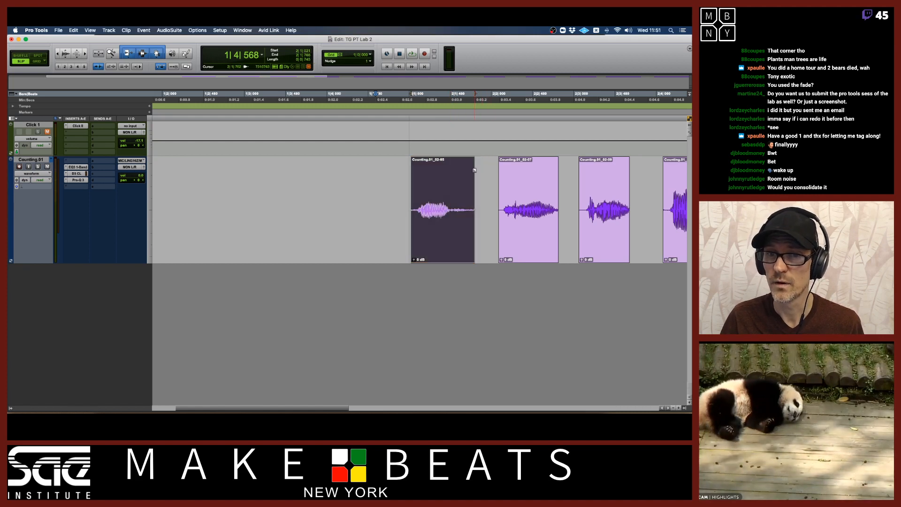
drag(474, 171, 420, 178)
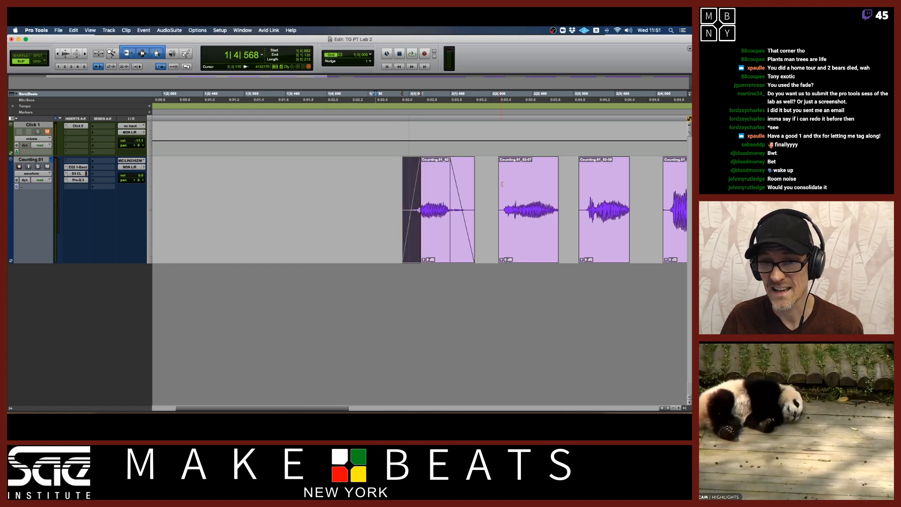
Add fade-ins and fade-outs to the second and third word clips, extending their ends slightly.
drag(499, 161, 561, 173)
click(569, 188)
click(564, 188)
click(560, 173)
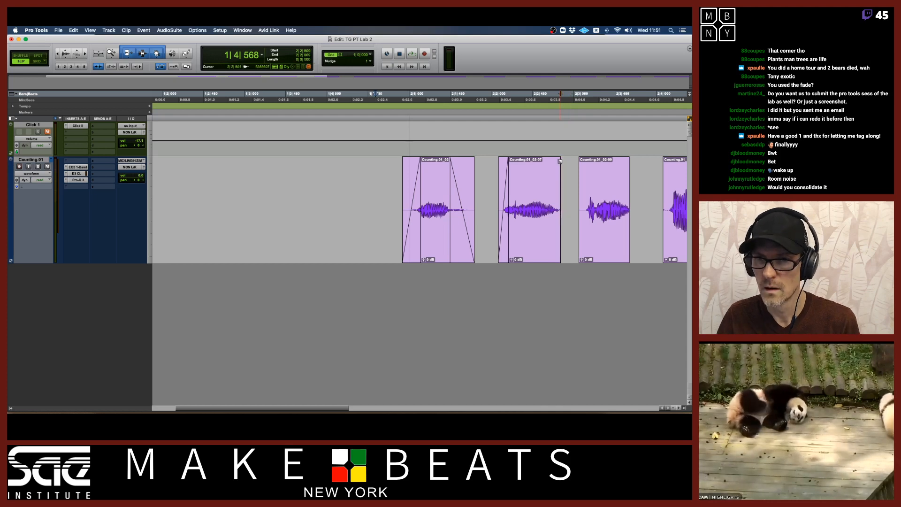
mouse_move(560, 160)
mouse_down()
mouse_move(548, 165)
mouse_move(568, 183)
mouse_move(555, 184)
mouse_move(584, 170)
mouse_move(650, 194)
mouse_move(642, 194)
mouse_up()
drag(637, 160, 626, 182)
Trim the fourth word clip's start slightly, fade both its ends, and add a fade-in to the long fifth clip.
scroll(642, 202, left, 1)
scroll(645, 202, left, 2)
scroll(645, 203, right, 10)
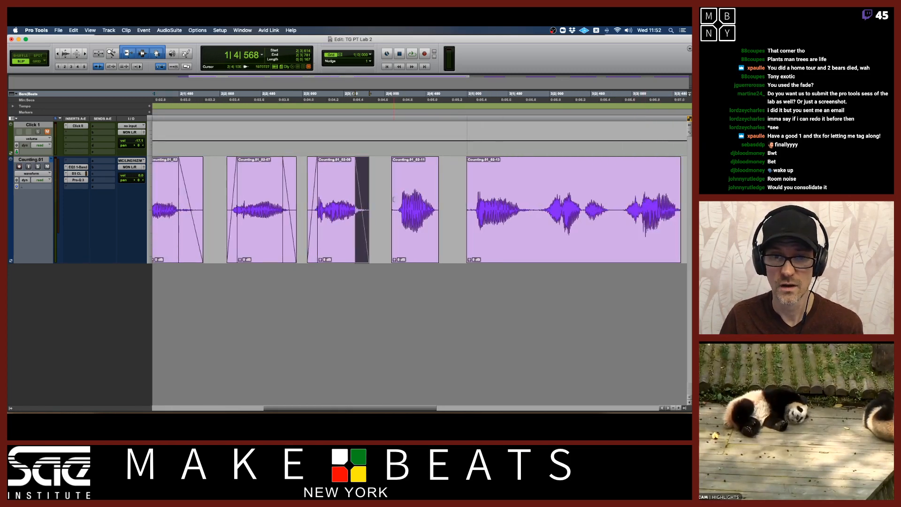
drag(393, 199, 394, 191)
drag(396, 160, 400, 161)
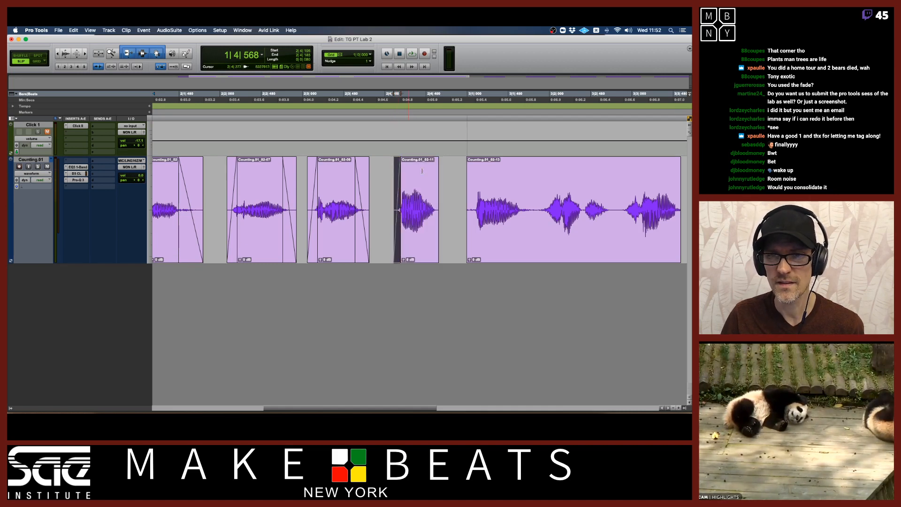
mouse_move(437, 189)
mouse_down()
mouse_move(465, 191)
mouse_move(438, 191)
mouse_up()
drag(437, 161, 477, 161)
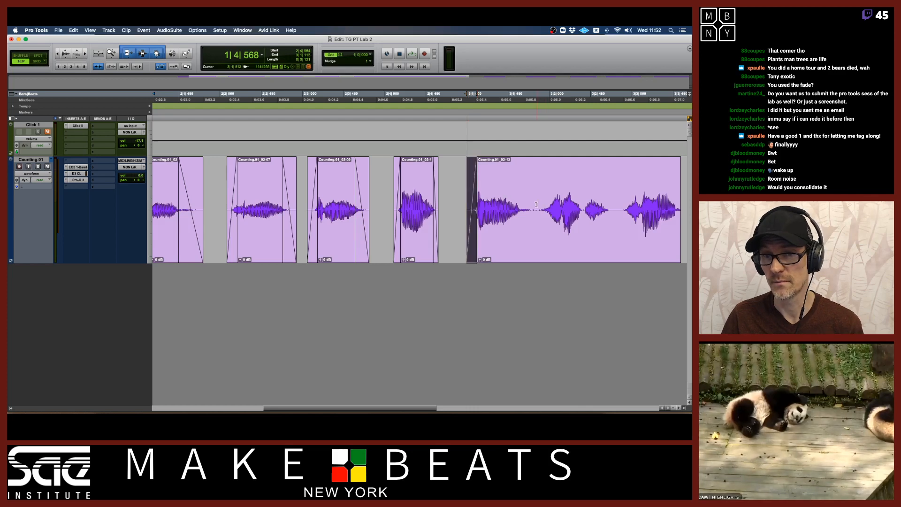
Separate the long fifth clip in the gap after its first word and add fades on both sides of the cut.
key(super+equal)
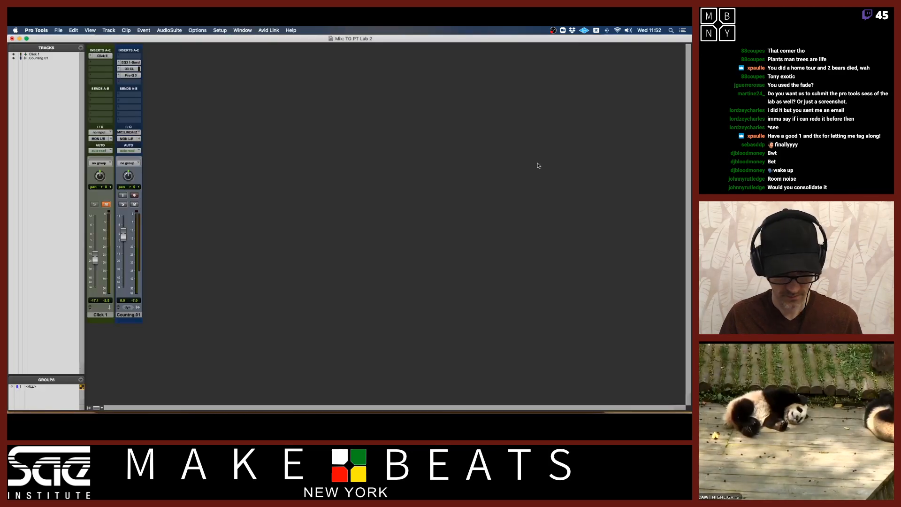
key(super+equal)
click(535, 162)
key(super+e)
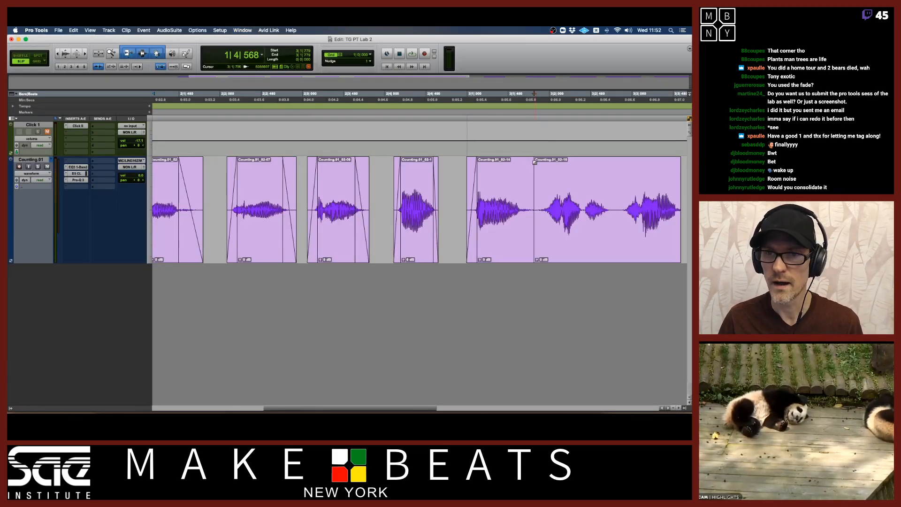
drag(534, 162, 553, 163)
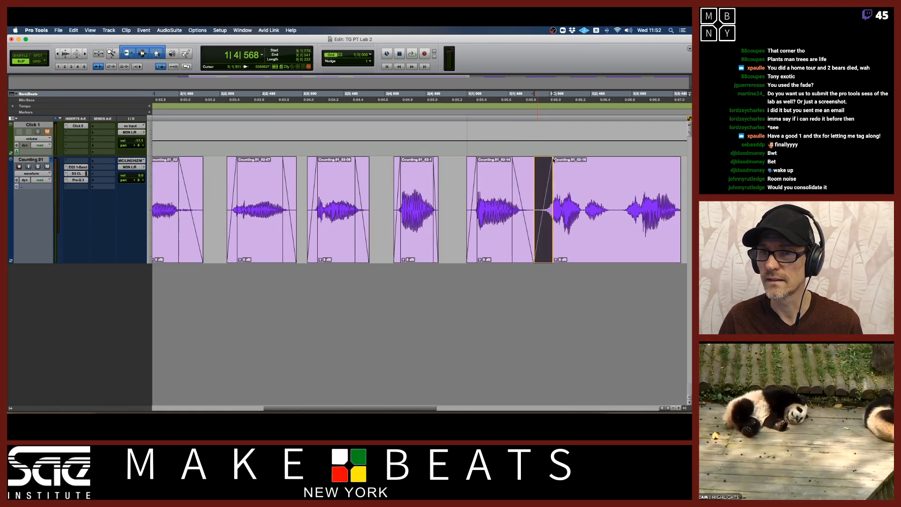
Separate the remaining long clip before its last word, trim both edges back from the cut, and fade them.
click(614, 194)
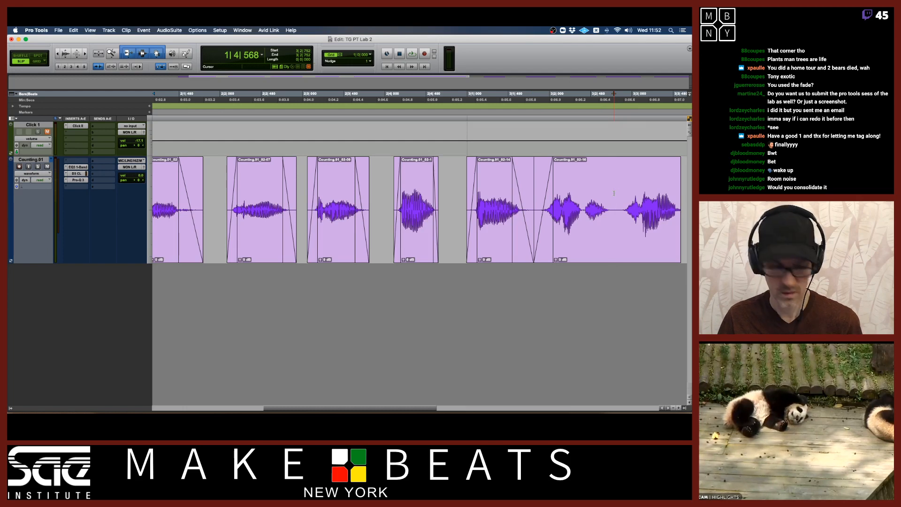
key(super+e)
click(611, 188)
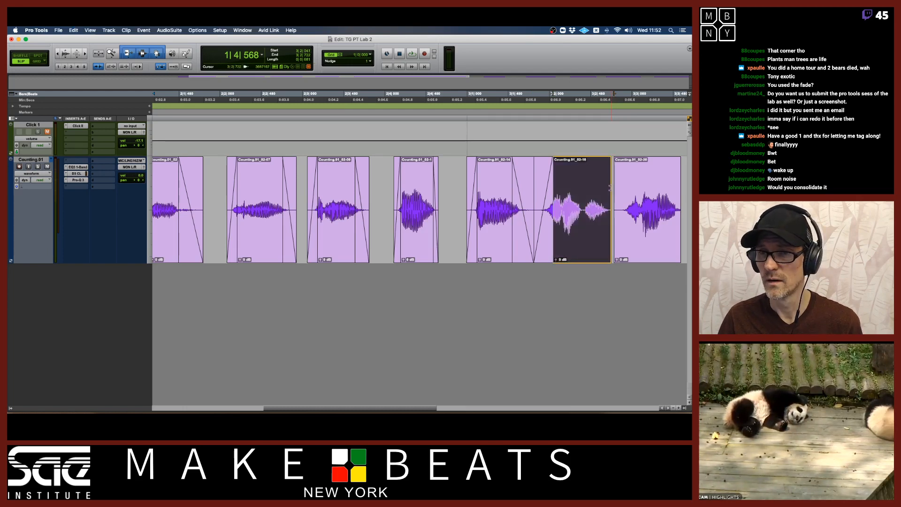
drag(609, 161, 629, 161)
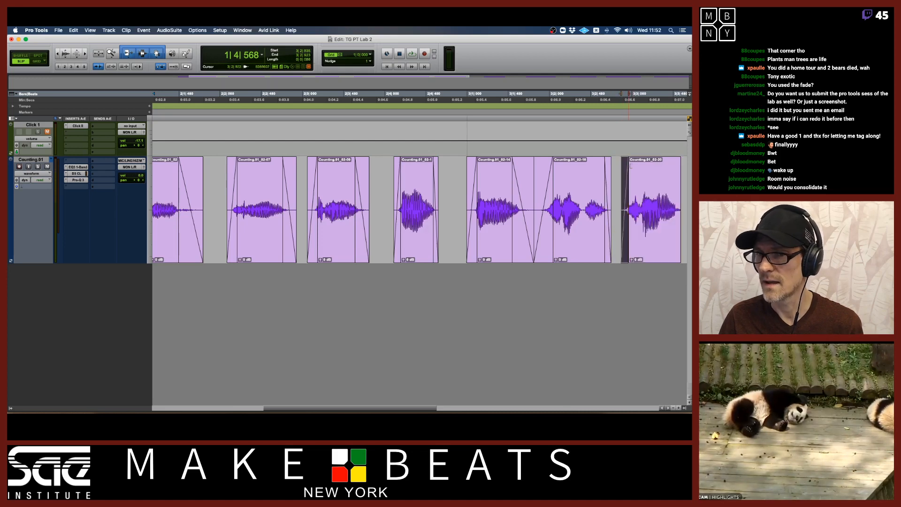
Extend and fade the edges of the following word clips, up to a fade-in on the clip starting near bar 4.
scroll(633, 183, right, 5)
mouse_move(522, 191)
mouse_down()
mouse_move(554, 190)
mouse_move(536, 190)
mouse_move(530, 161)
mouse_move(518, 161)
mouse_move(569, 162)
mouse_move(601, 184)
mouse_move(641, 184)
mouse_move(603, 183)
mouse_move(593, 162)
mouse_up()
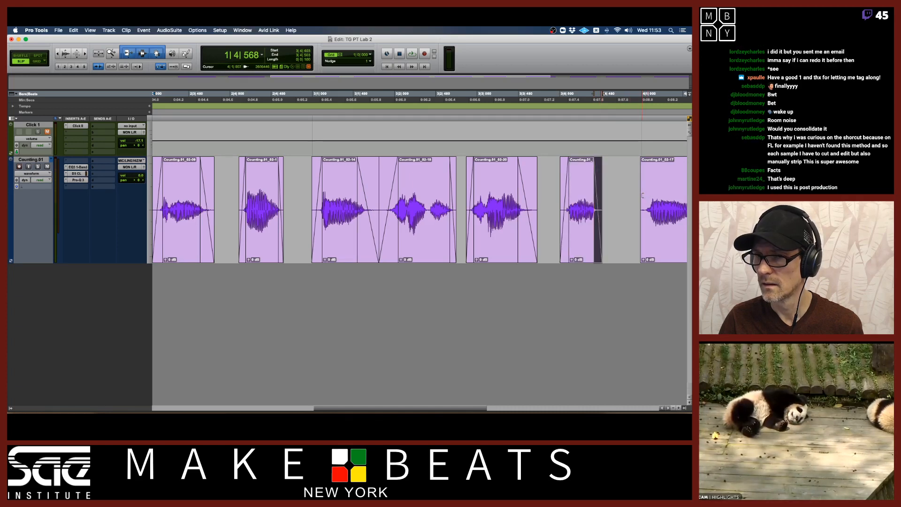
drag(643, 196, 640, 197)
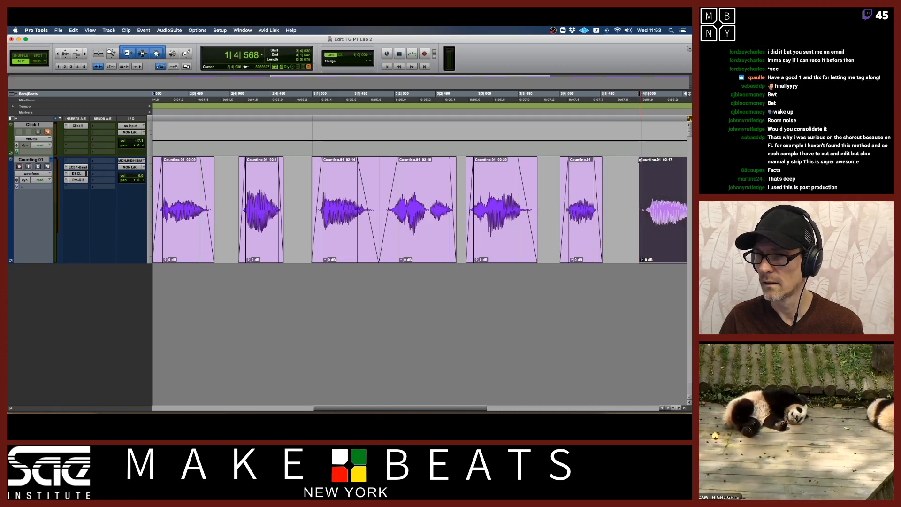
drag(640, 160, 651, 165)
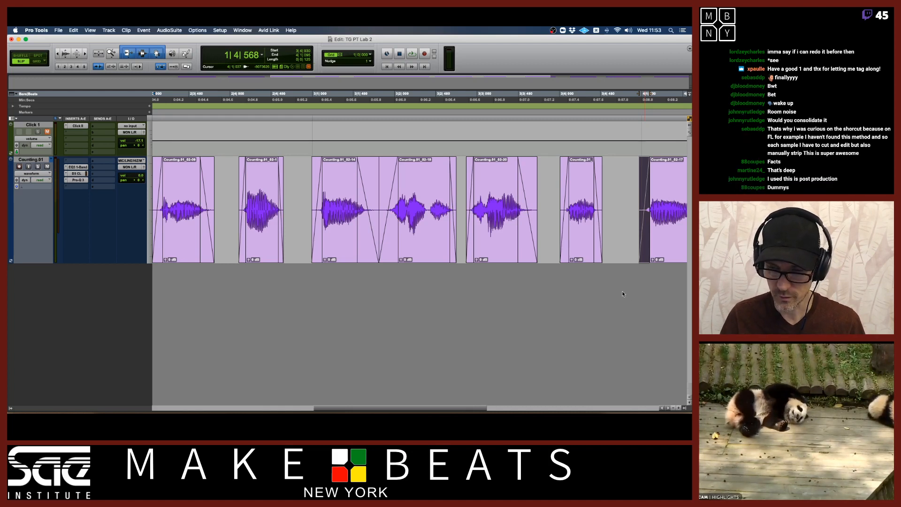
scroll(616, 233, right, 5)
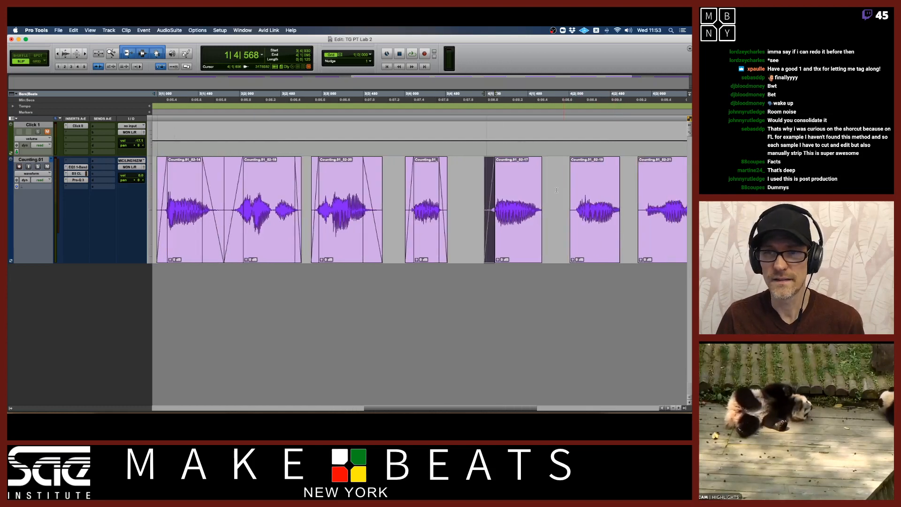
Extend the ends of the two word clips following bar 4, complete their fades, and add a fade-in to the next clip.
drag(540, 205, 556, 205)
drag(559, 159, 578, 162)
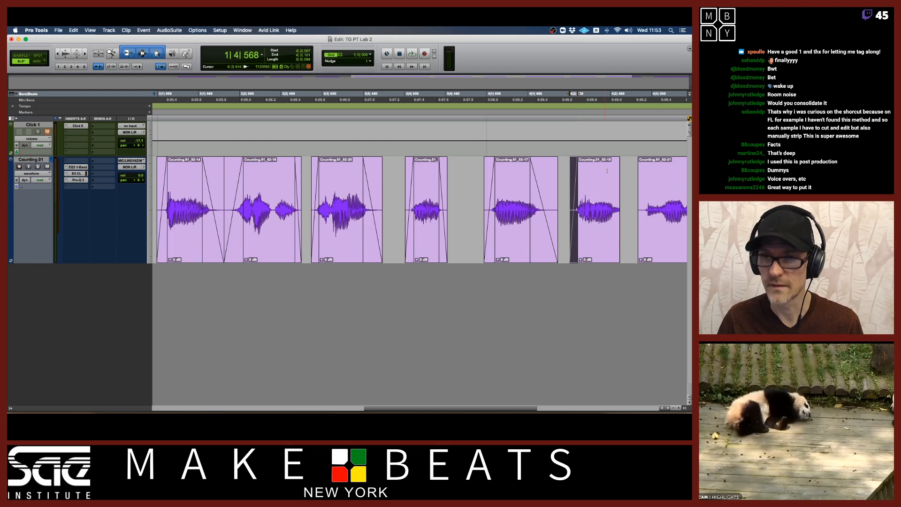
drag(619, 183, 648, 162)
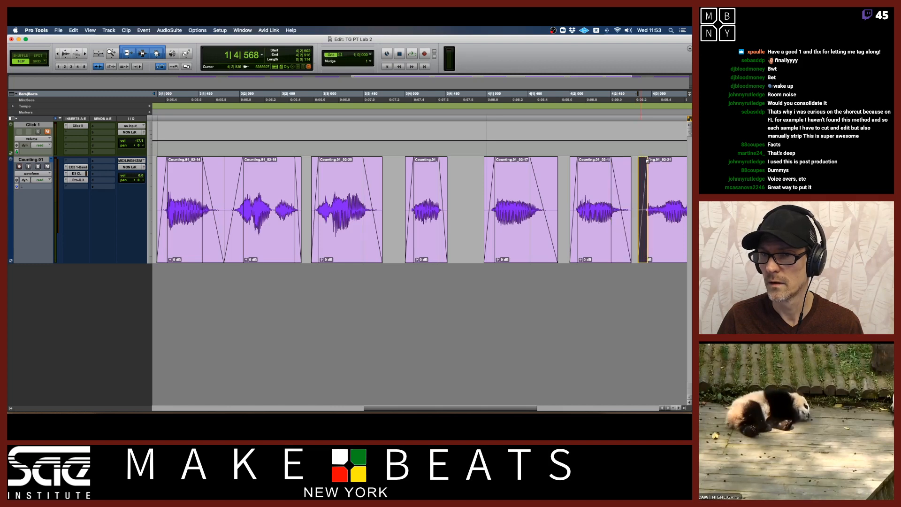
Extend the ends of the last two word clips, fade both out, and add a fade-in to the final clip.
scroll(634, 221, right, 2)
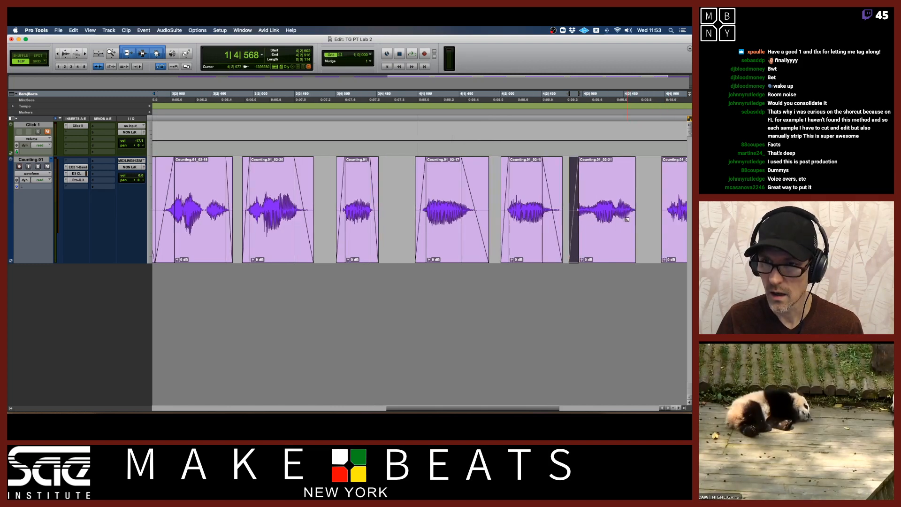
drag(546, 204, 567, 205)
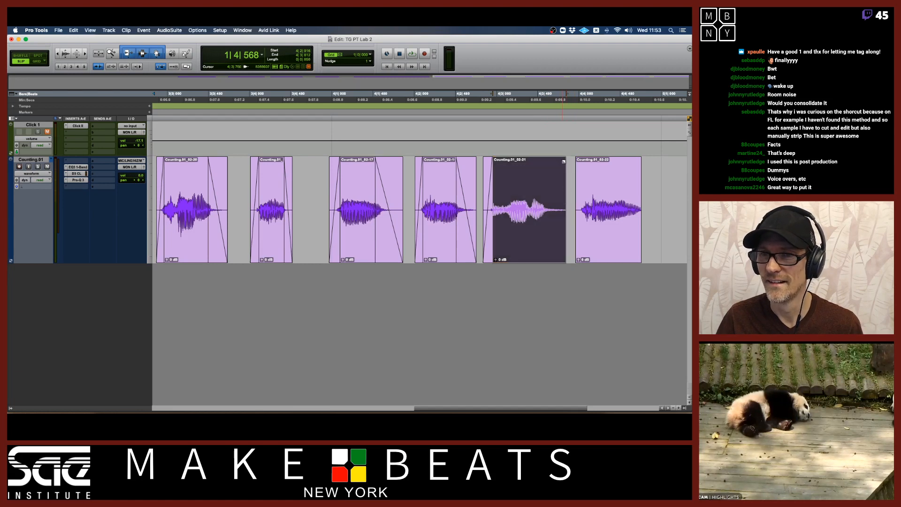
drag(563, 162, 541, 178)
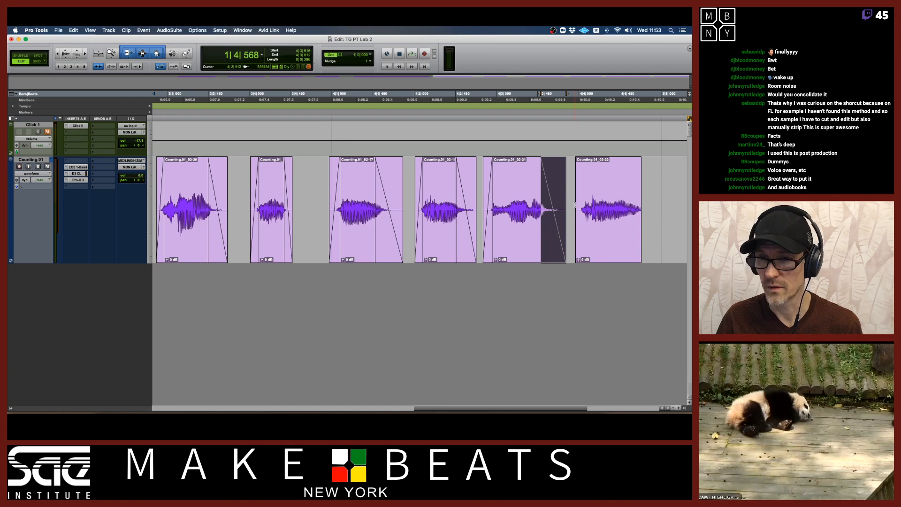
drag(574, 163, 586, 167)
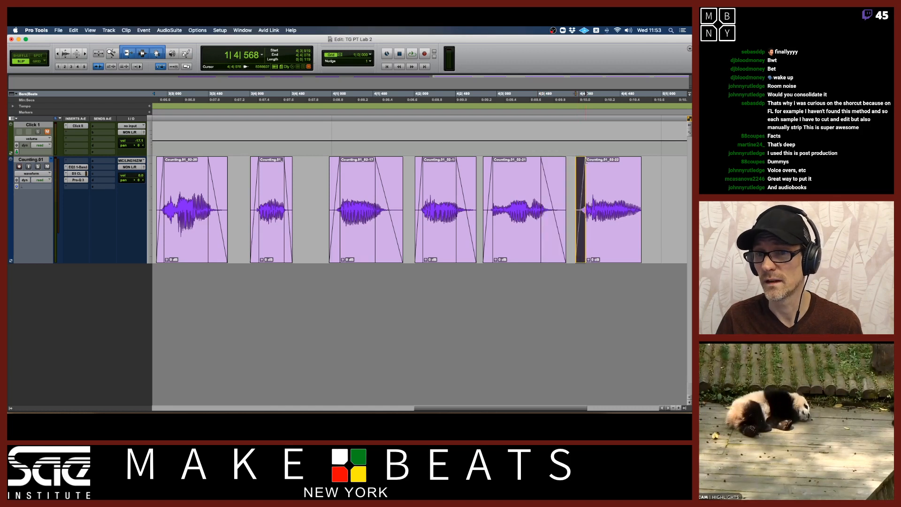
double_click(639, 187)
mouse_move(638, 187)
mouse_down()
mouse_move(671, 184)
mouse_move(639, 181)
mouse_up()
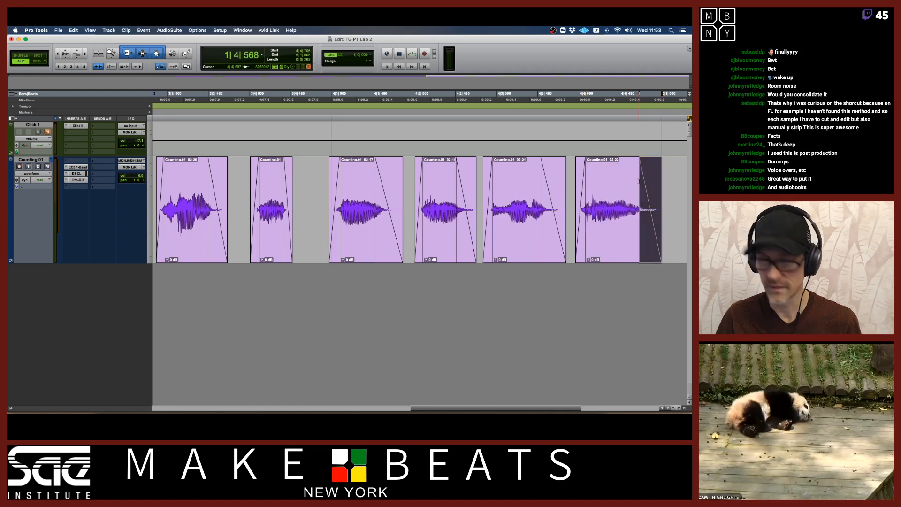
Play the whole edited Counting vocal from just before the first word clip.
key(r)
key(r)
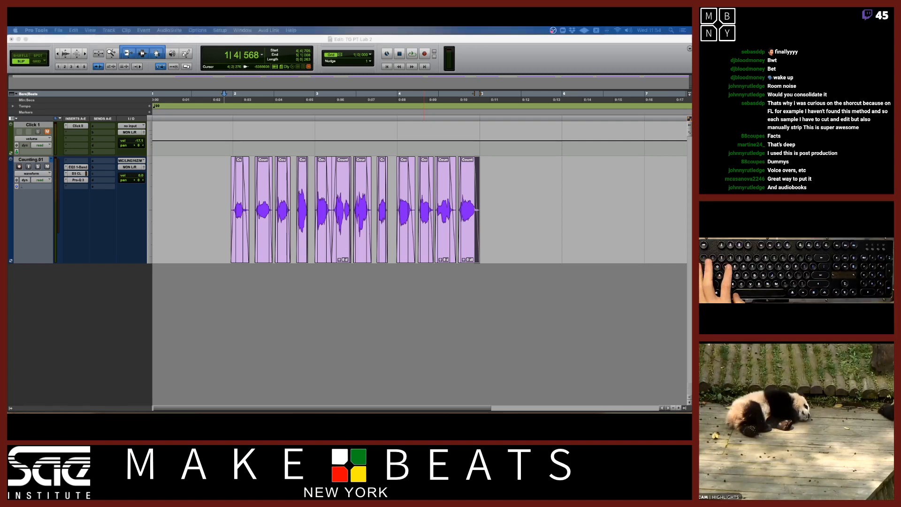
click(224, 182)
key(space)
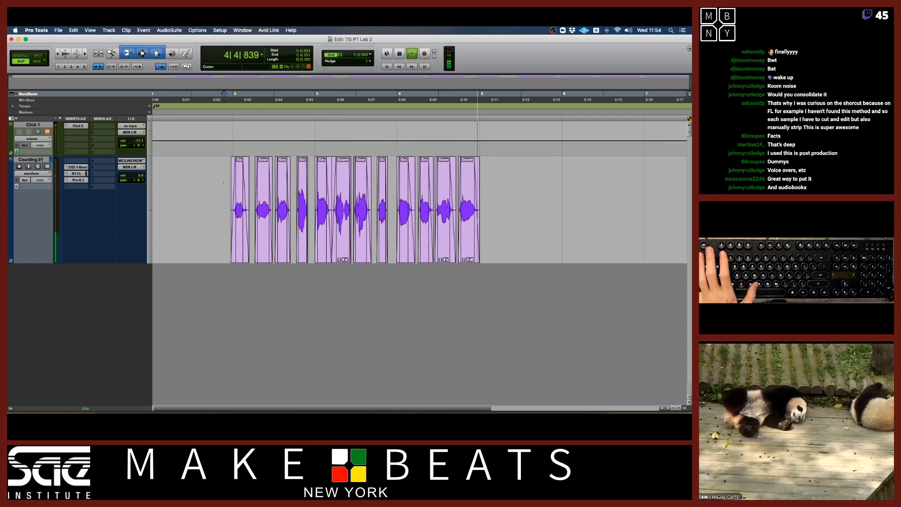
key(space)
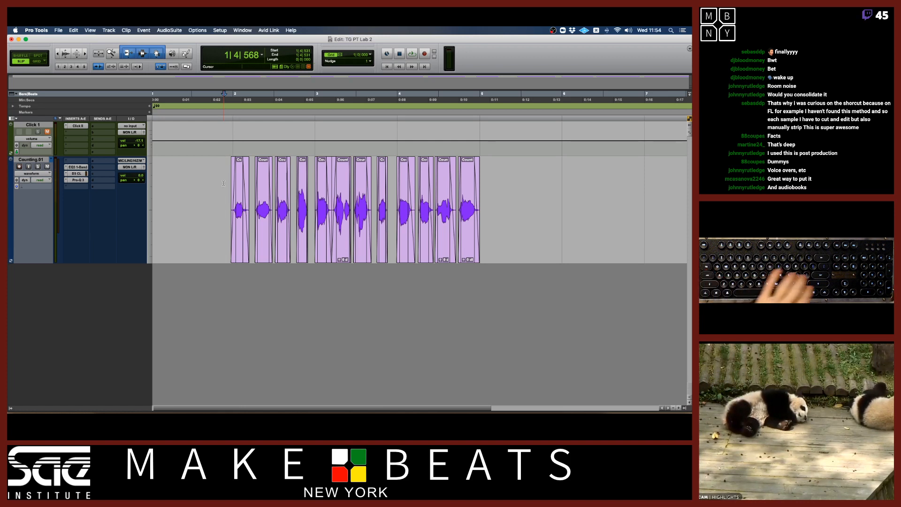
Return to the session start and set the grid value to 1/4 note.
key(Return)
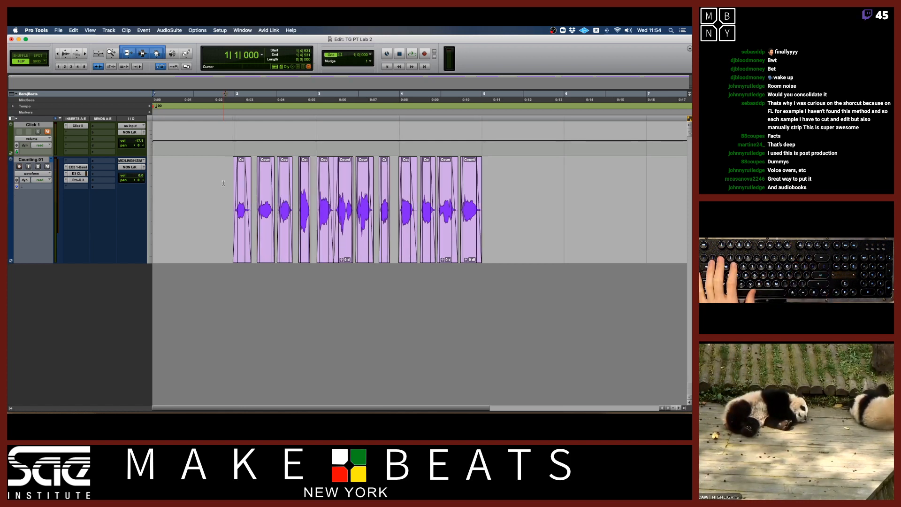
key(super+bracketright)
key(super+bracketright)
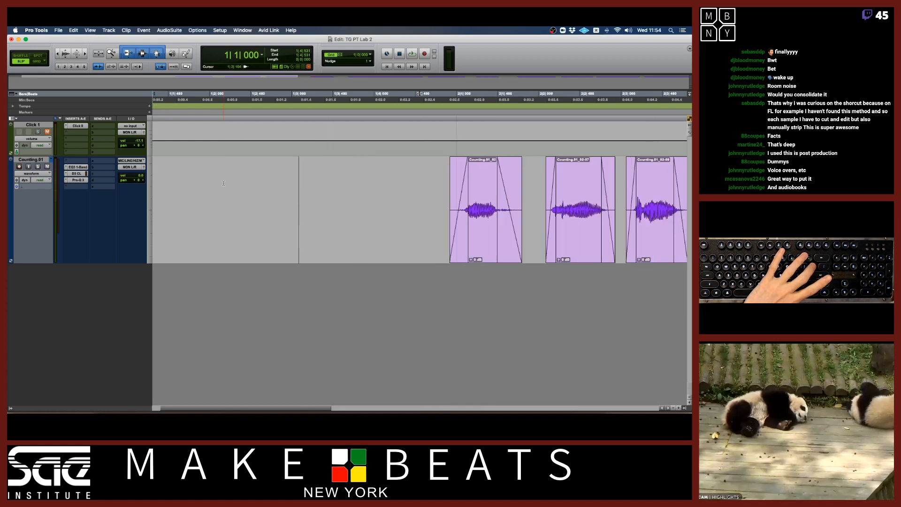
key(super+bracketleft)
key(super+bracketleft)
key(super+bracketleft)
key(super+bracketleft)
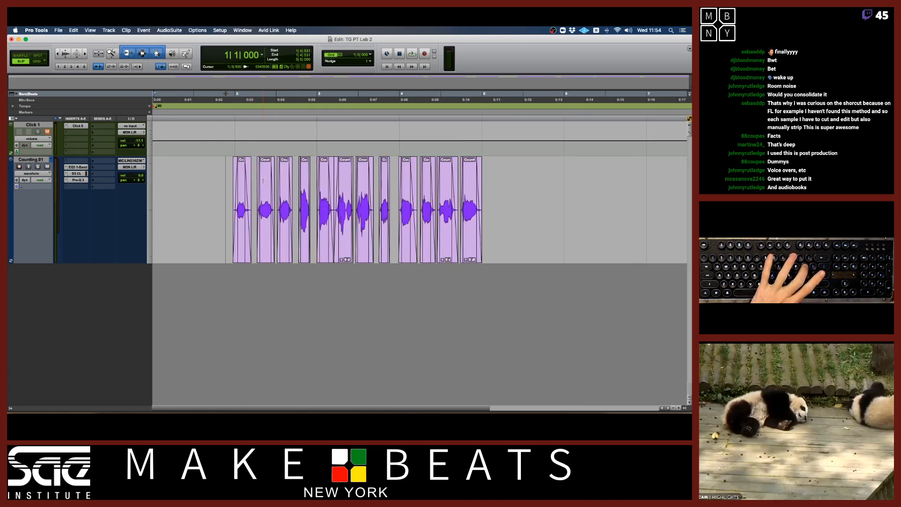
click(372, 58)
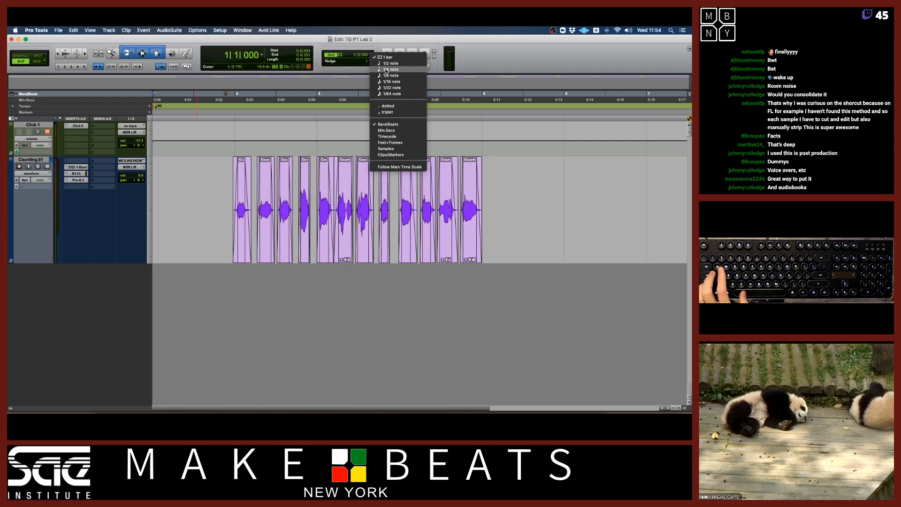
click(387, 69)
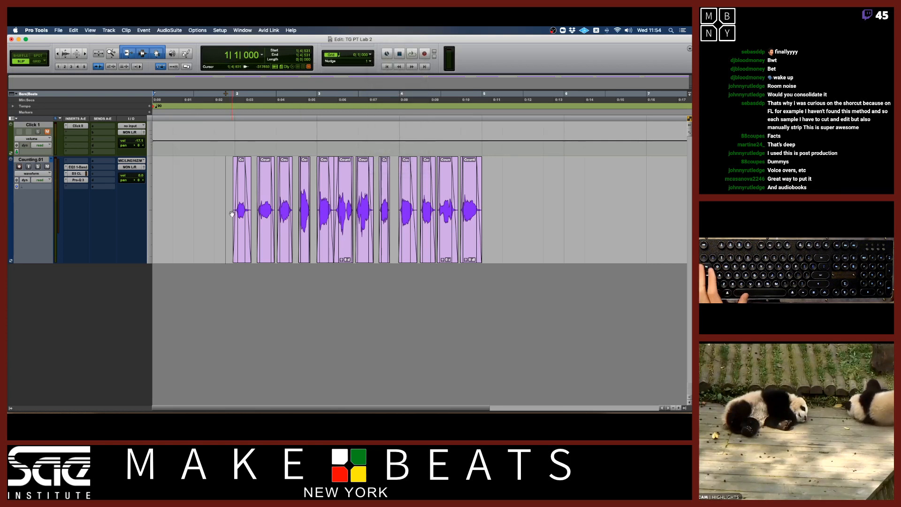
Select all the word clips on the Counting track and move them slightly earlier to align the first word with bar 2.
drag(232, 214, 485, 207)
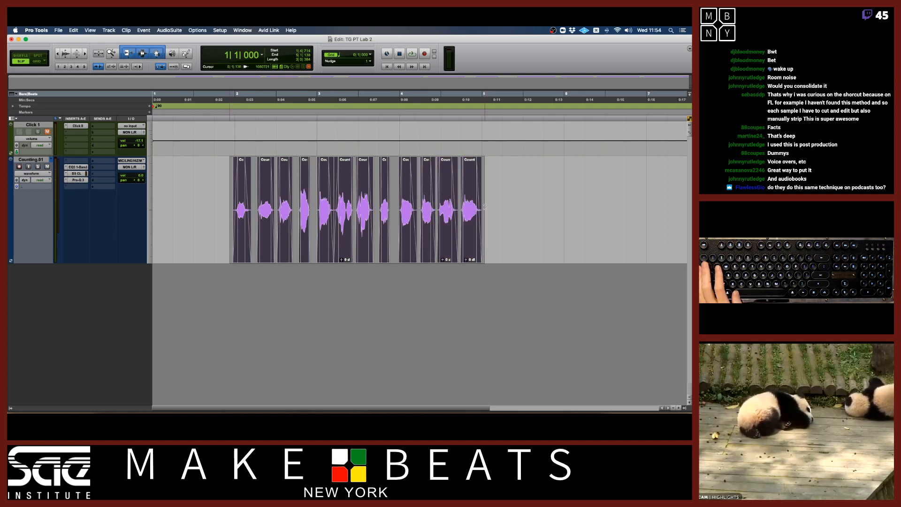
key(super+bracketright)
key(super+bracketright)
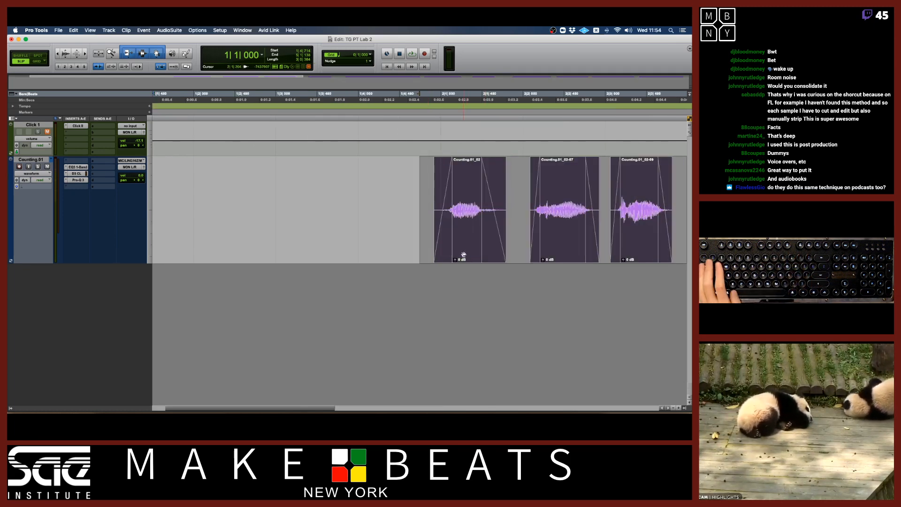
drag(464, 255, 451, 255)
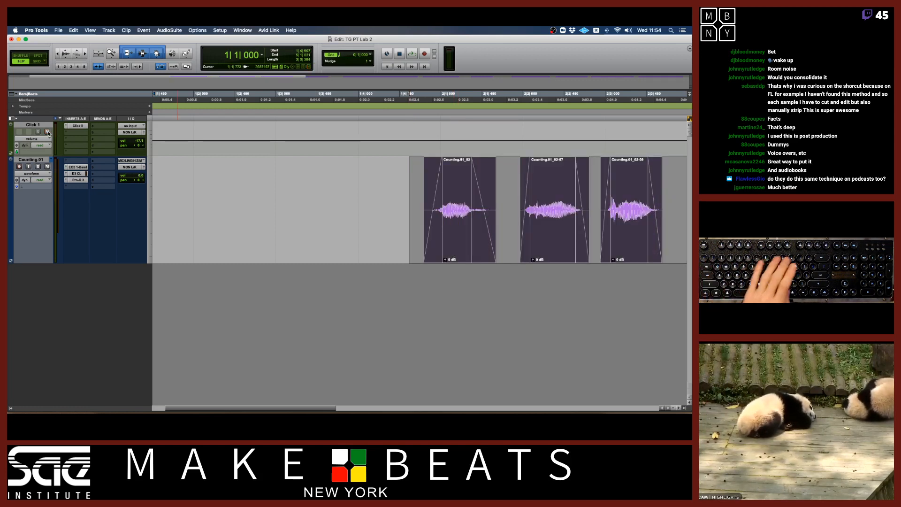
Unmute the Click track and play the shifted vocal against it from the session start.
key(r)
key(r)
key(space)
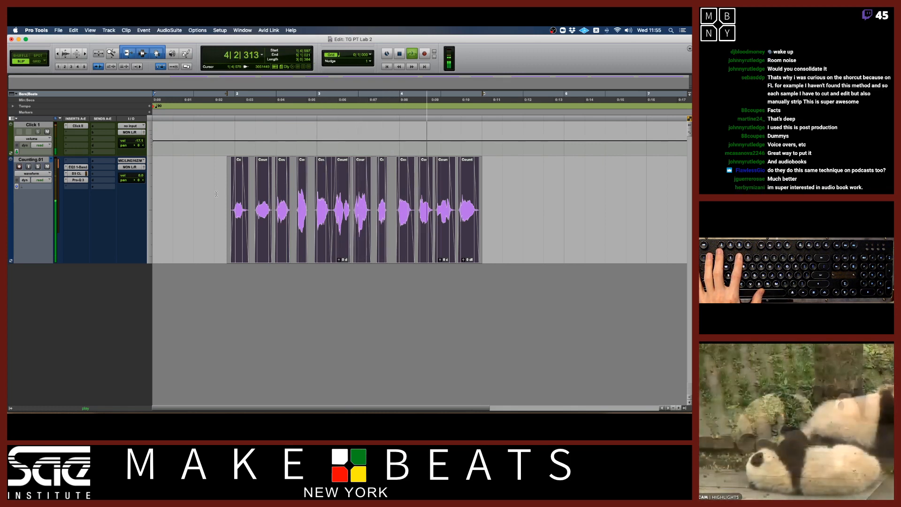
key(space)
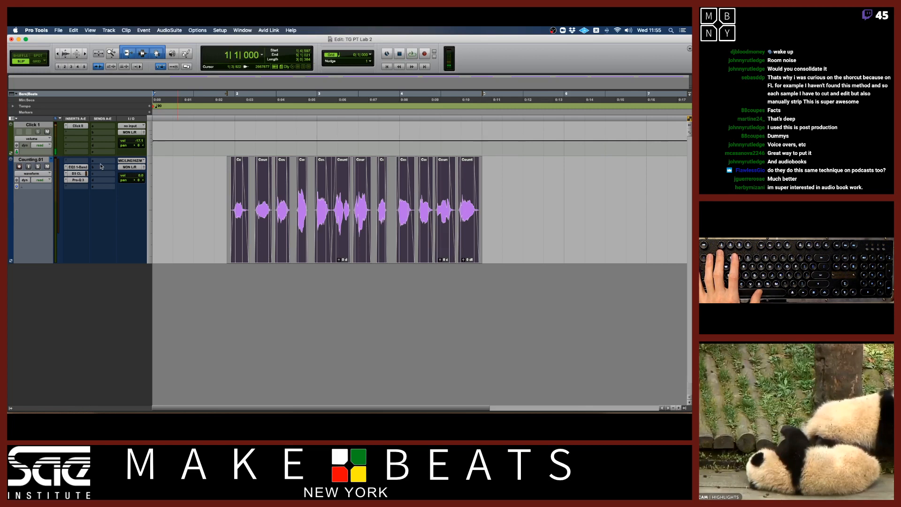
Select the third and fourth word clips together and move them slightly earlier against the beat.
click(220, 184)
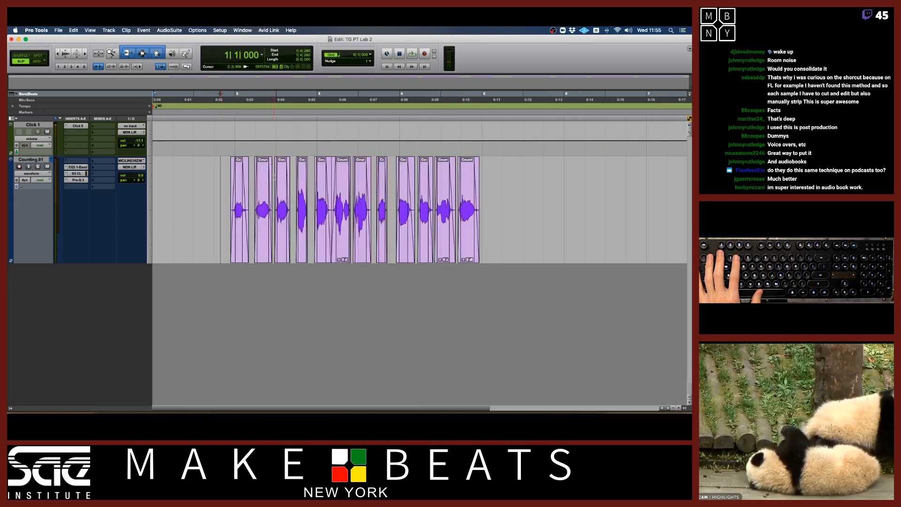
drag(274, 177, 309, 178)
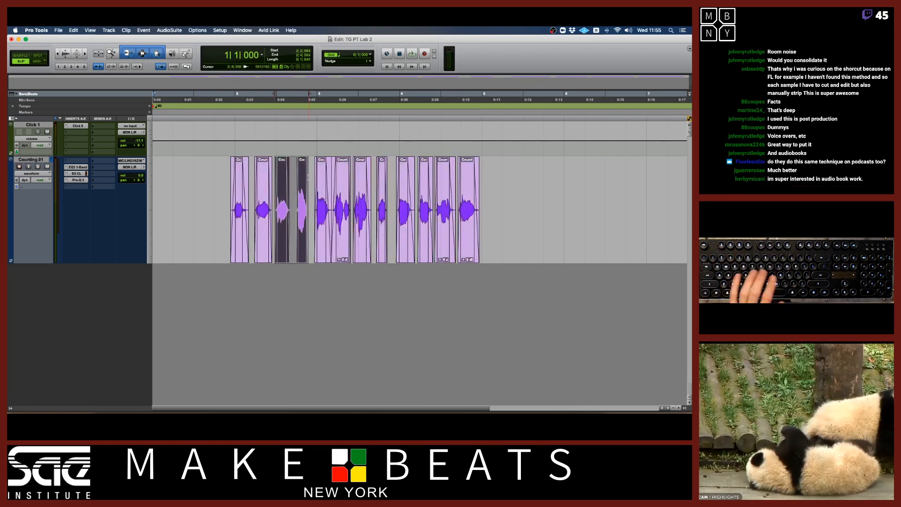
key(super+bracketright)
key(super+bracketright)
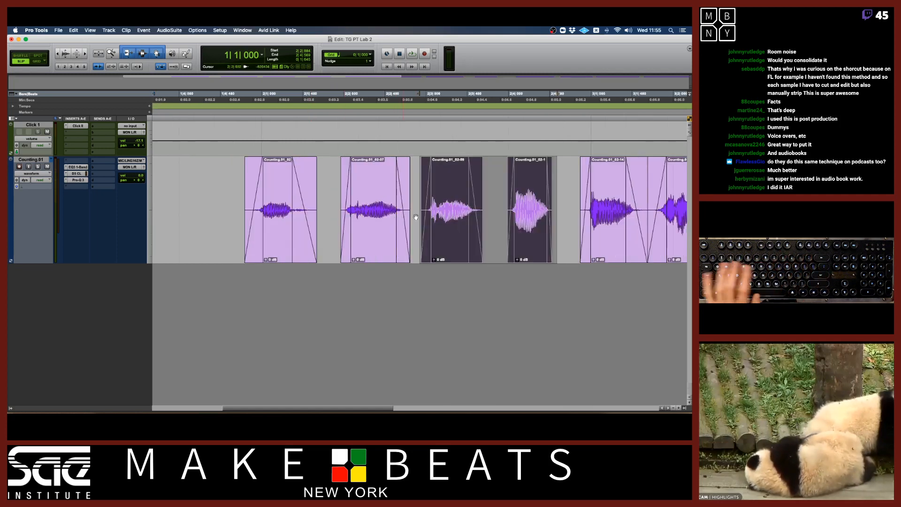
key(super+bracketright)
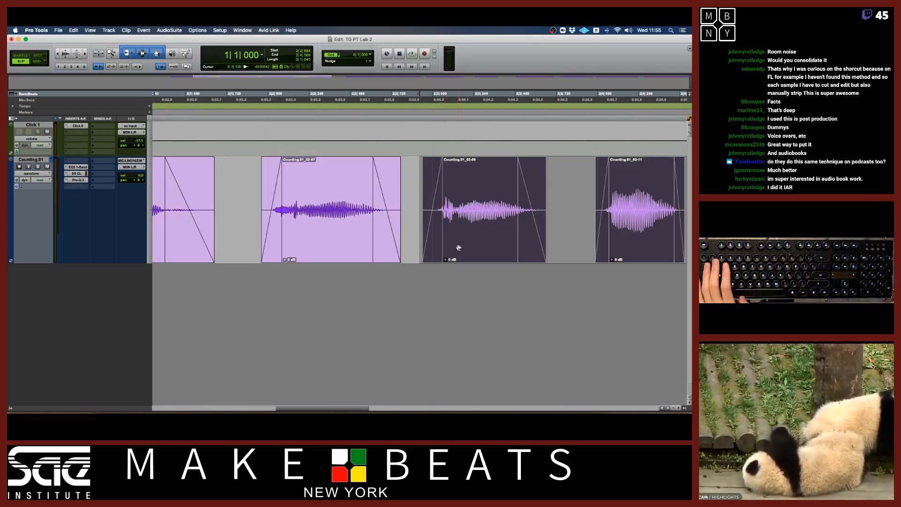
drag(453, 249, 448, 249)
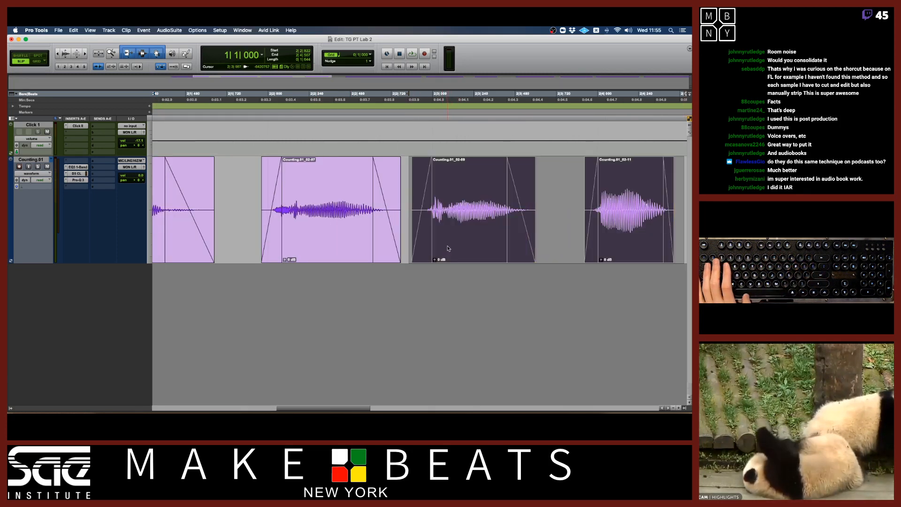
Play the session from the start to check the timing of the moved word clips against the click.
key(super+bracketleft)
key(super+bracketleft)
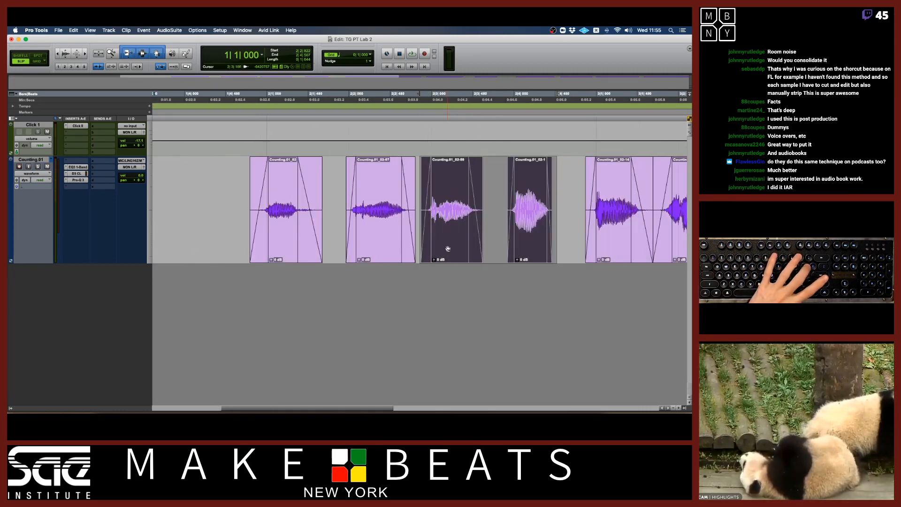
key(super+bracketleft)
key(space)
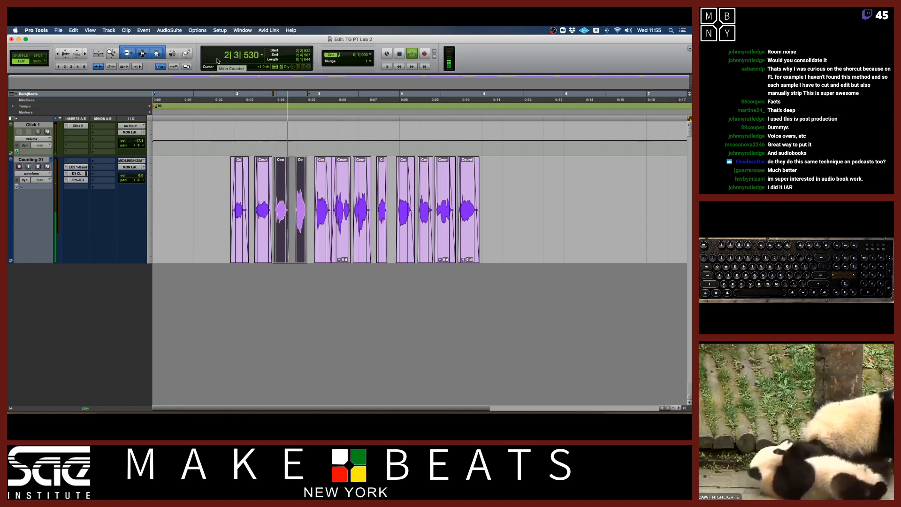
key(space)
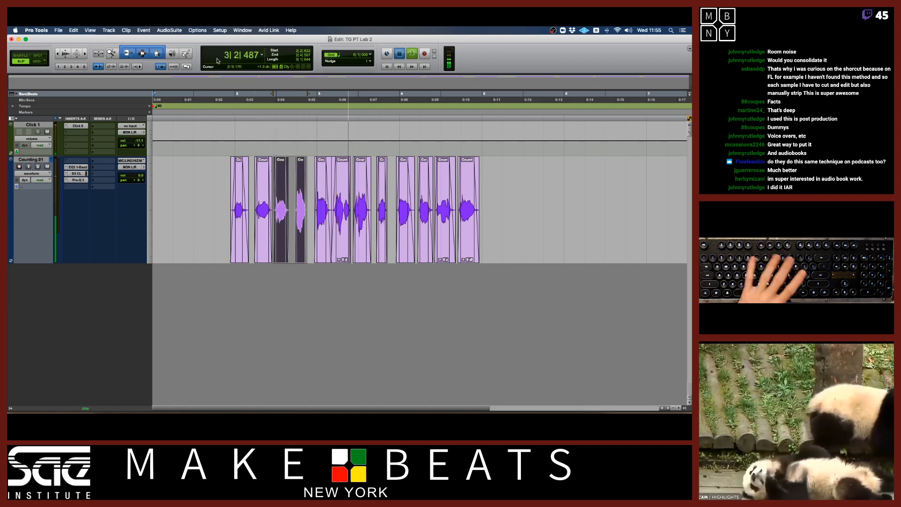
Move the second word clip slightly earlier so its word starts closer to beat 2 of bar 2.
key(super+bracketright)
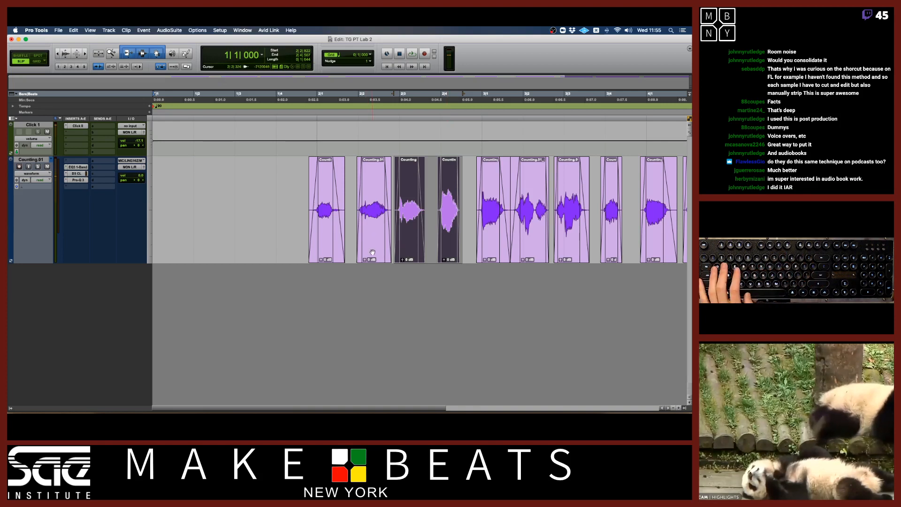
click(372, 252)
drag(373, 251, 371, 250)
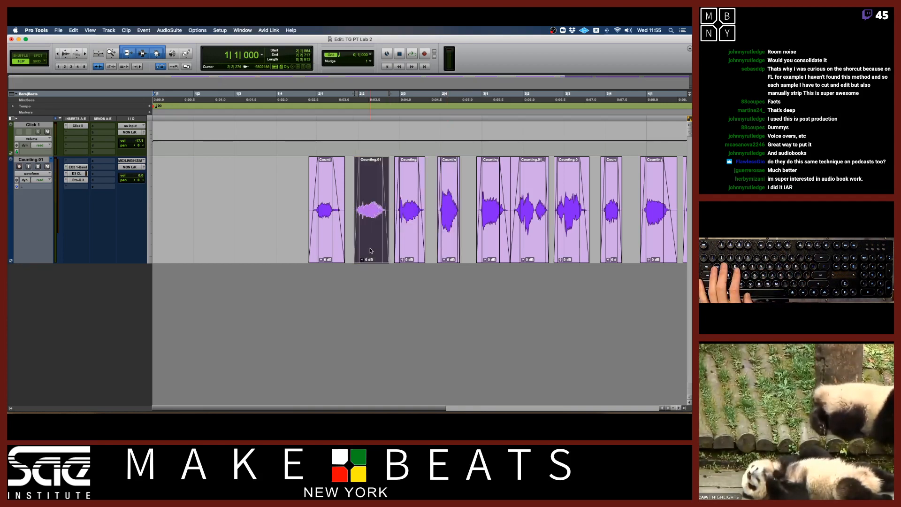
Set the nudge value to 10 samples for fine positioning of the selected second word clip.
click(366, 60)
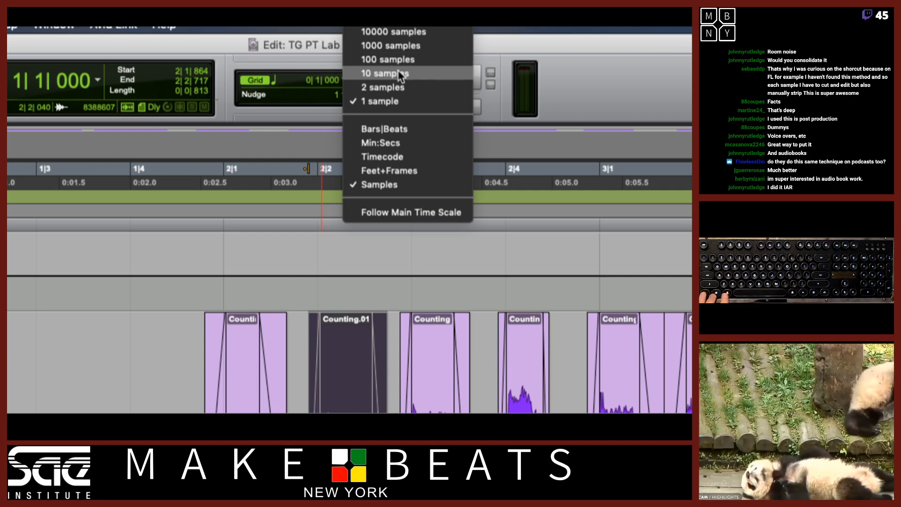
click(293, 87)
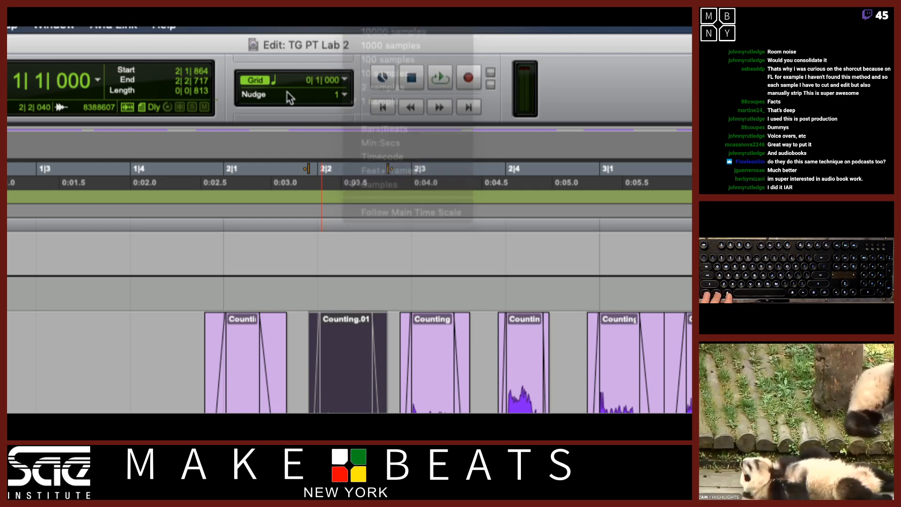
click(341, 99)
click(378, 69)
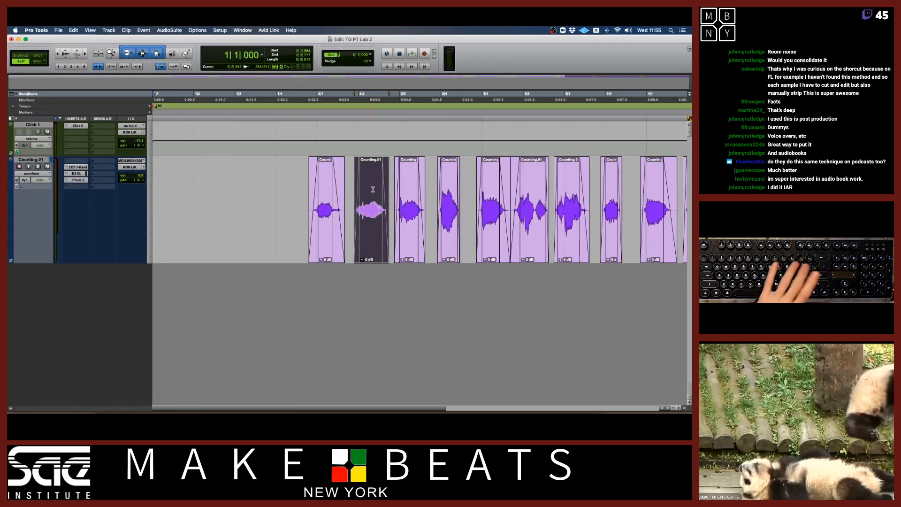
key(super+bracketright)
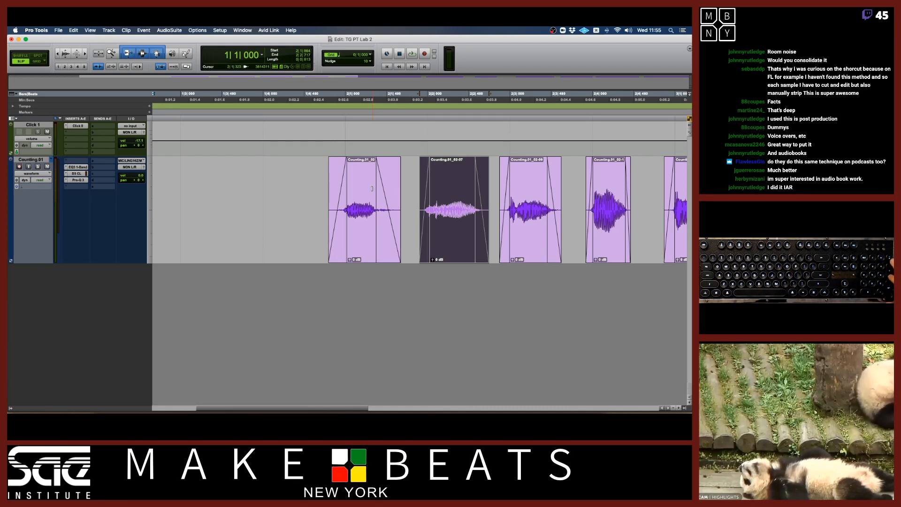
key(super+bracketright)
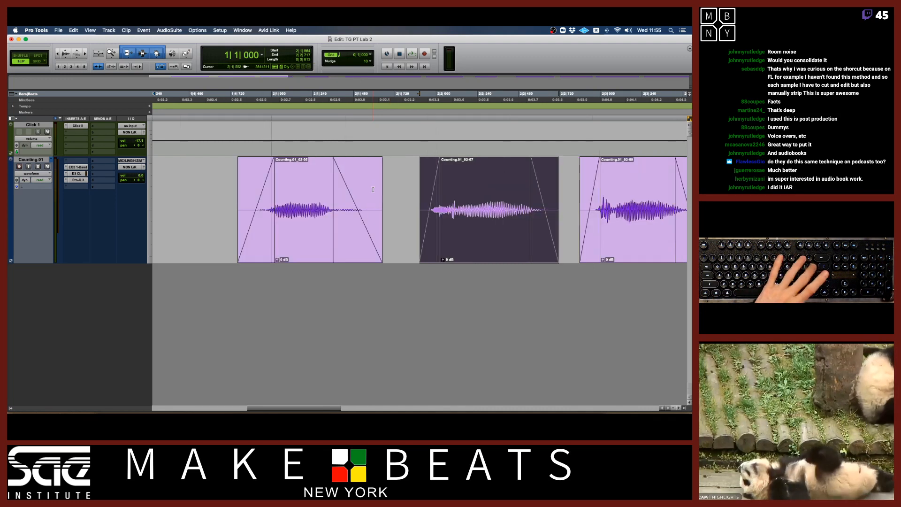
Set the nudge value to 100 samples and nudge the second word clip earlier, then check it in playback.
key(KP_Add)
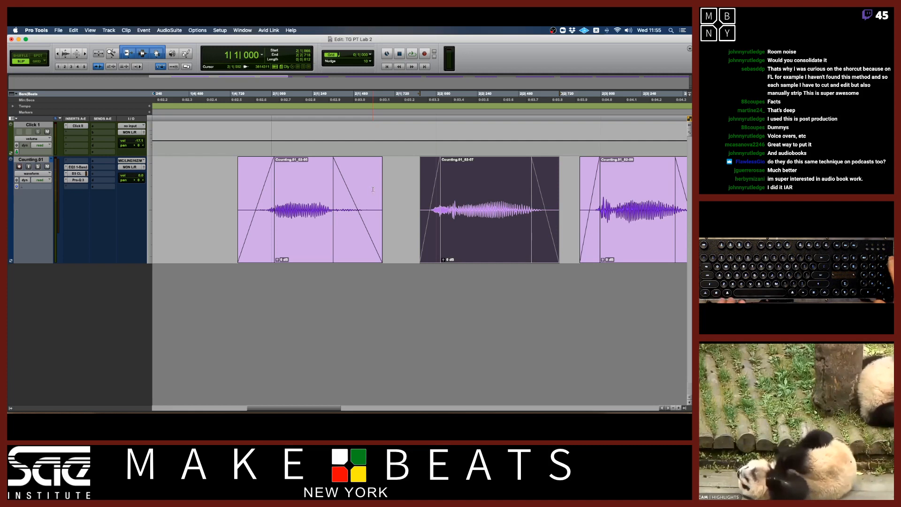
key(KP_Subtract)
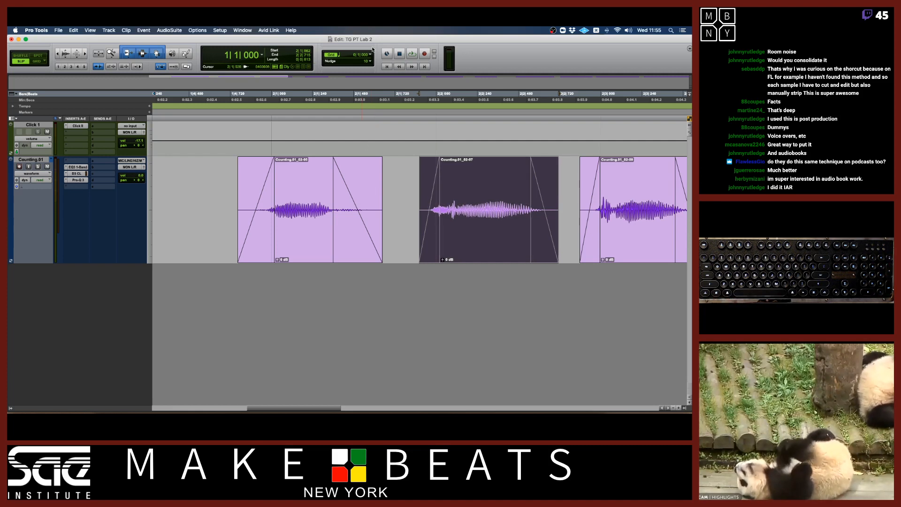
click(371, 64)
click(396, 94)
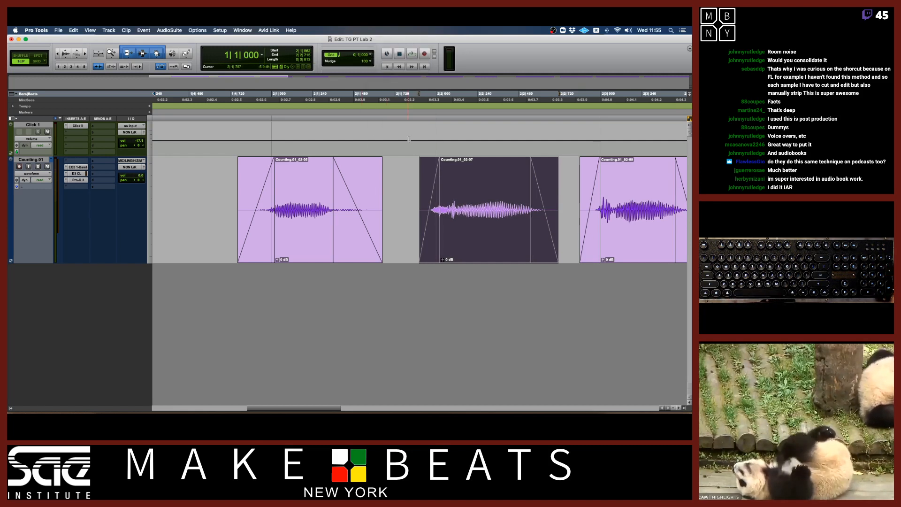
key(KP_Subtract)
key(KP_Subtract)
key(KP_Subtract)
key(KP_Subtract)
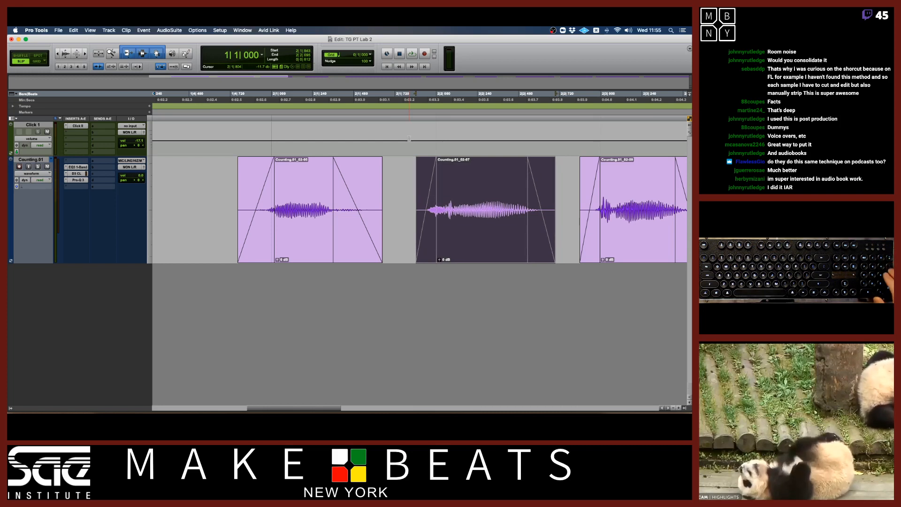
key(space)
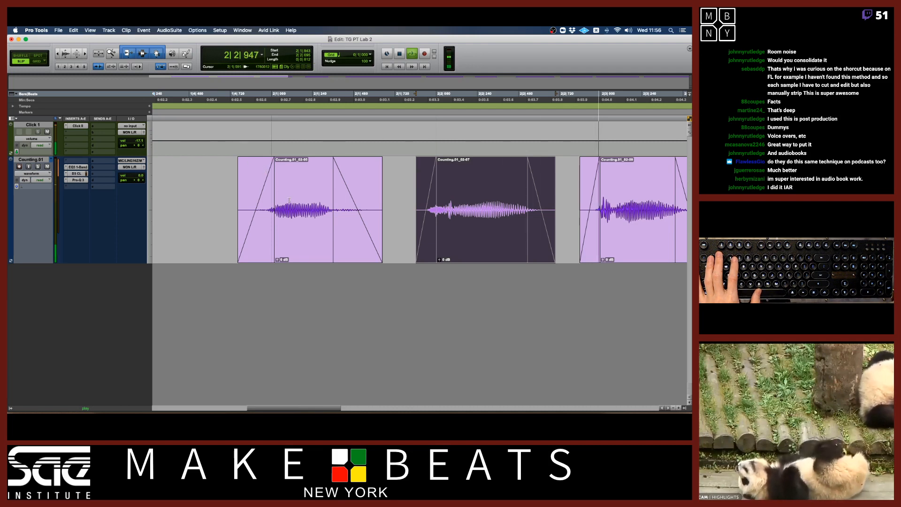
Select the first word clip before the bar 2 downbeat and nudge it earlier in 100-sample increments.
click(318, 249)
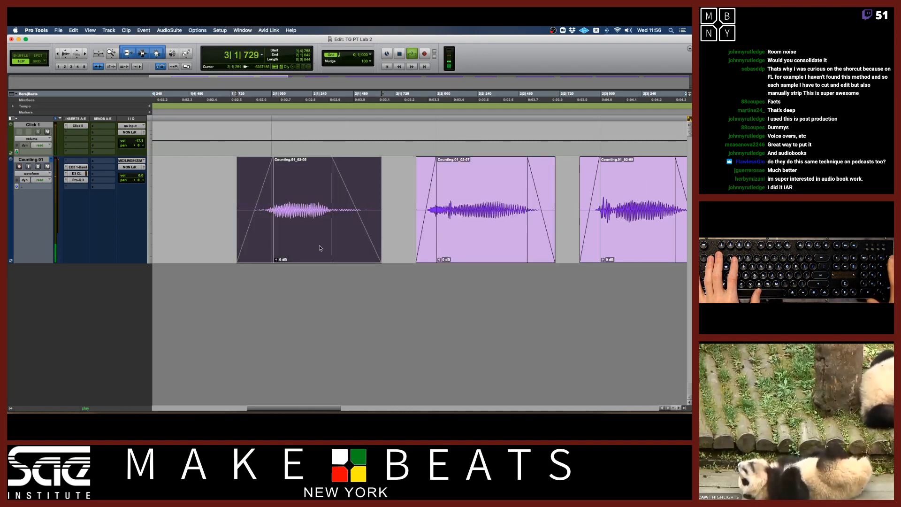
key(KP_Subtract)
key(KP_Subtract)
key(KP_Subtract)
key(KP_Subtract)
Play the vocal from beat 2 of bar 1 to check the nudged word clips against the click.
key(super+bracketleft)
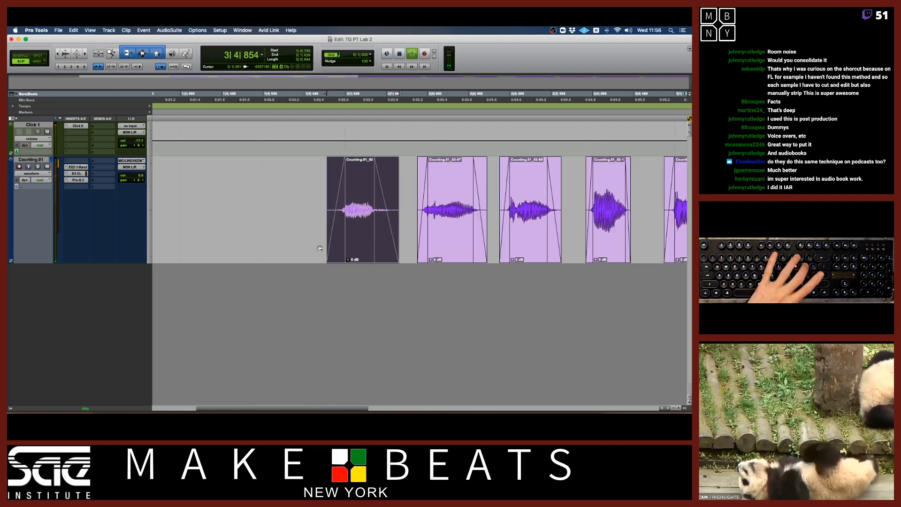
key(super+bracketleft)
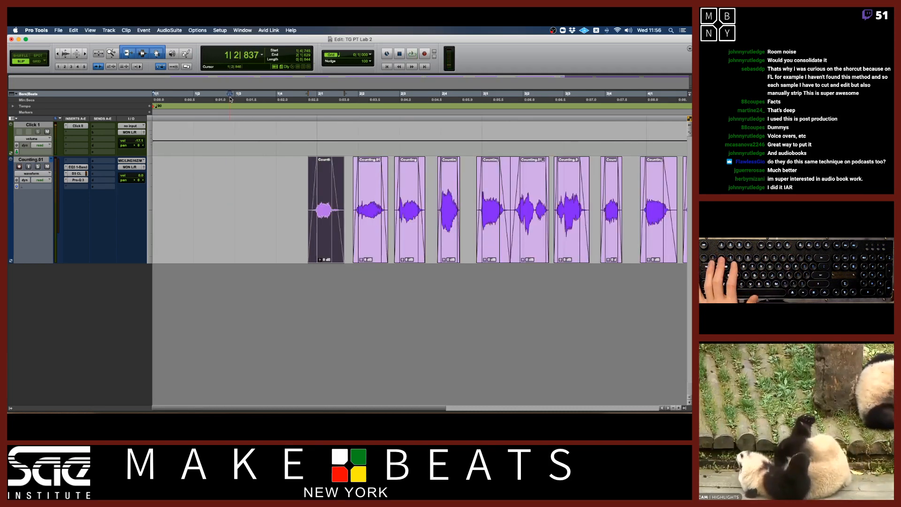
key(space)
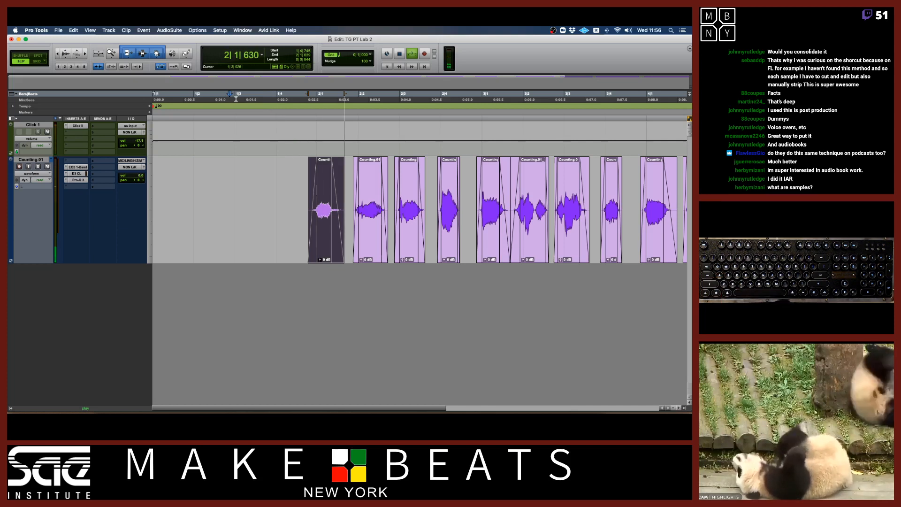
key(super+bracketleft)
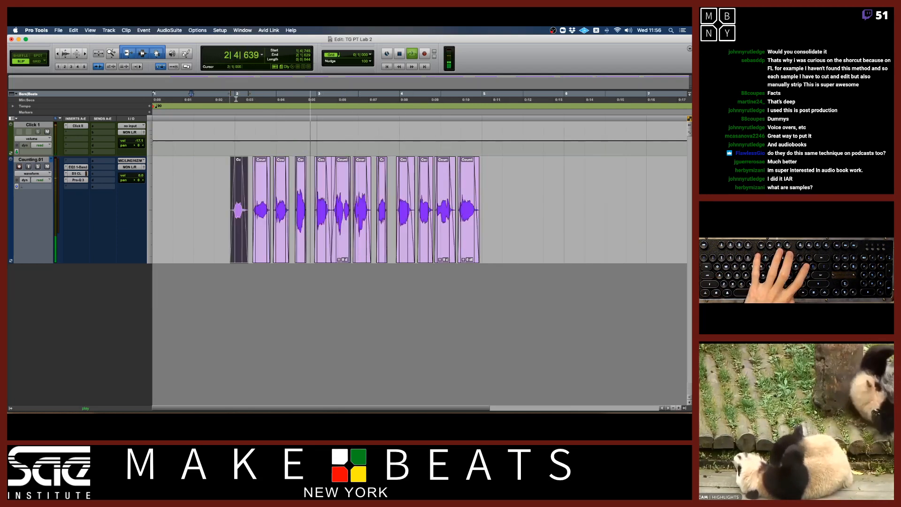
key(space)
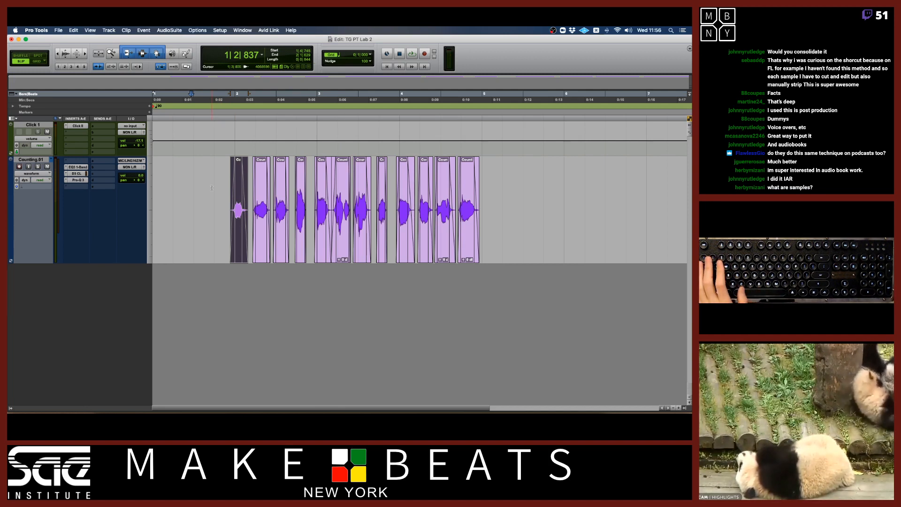
Select all word clips on the Counting track and consolidate them into a single clip.
drag(225, 187, 480, 181)
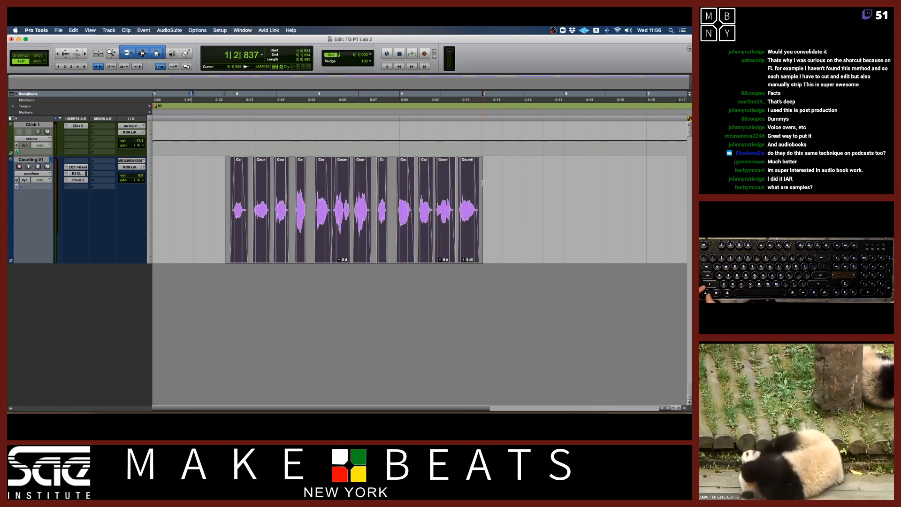
key(alt+shift+3)
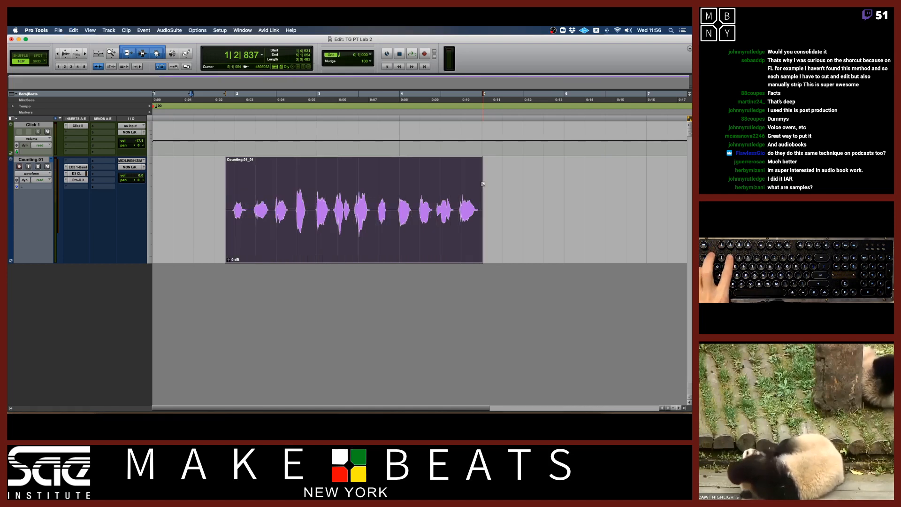
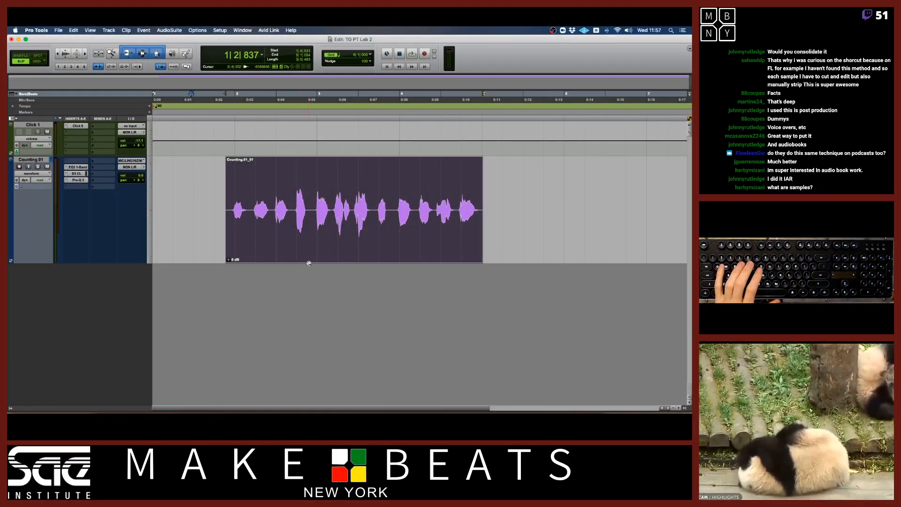
Select the fourth word in the consolidated clip and examine its waveform down to sample level.
click(306, 206)
drag(295, 207, 308, 202)
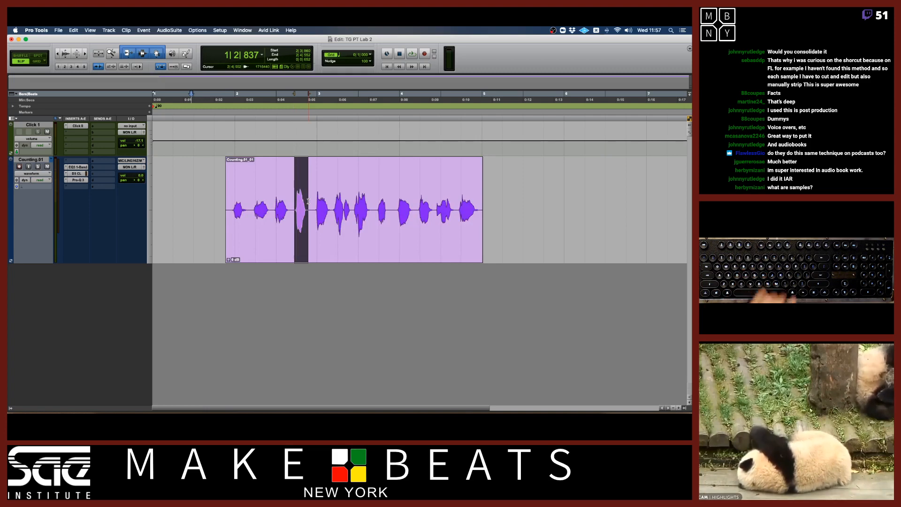
key(super+])
key(super+])
key(super+])
key(super+])
key(super+])
key(super+])
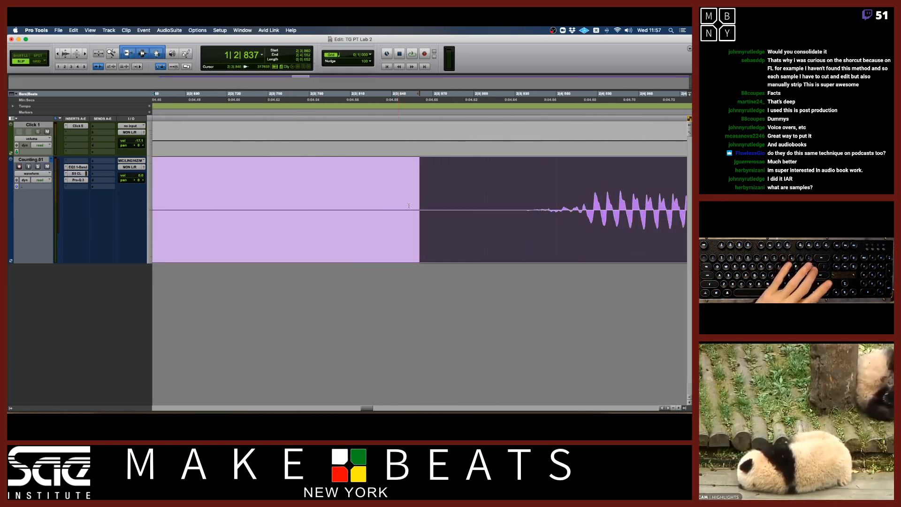
key(super+])
key(super+])
key(super+])
key(super+])
key(super+])
key(super+])
key(super+])
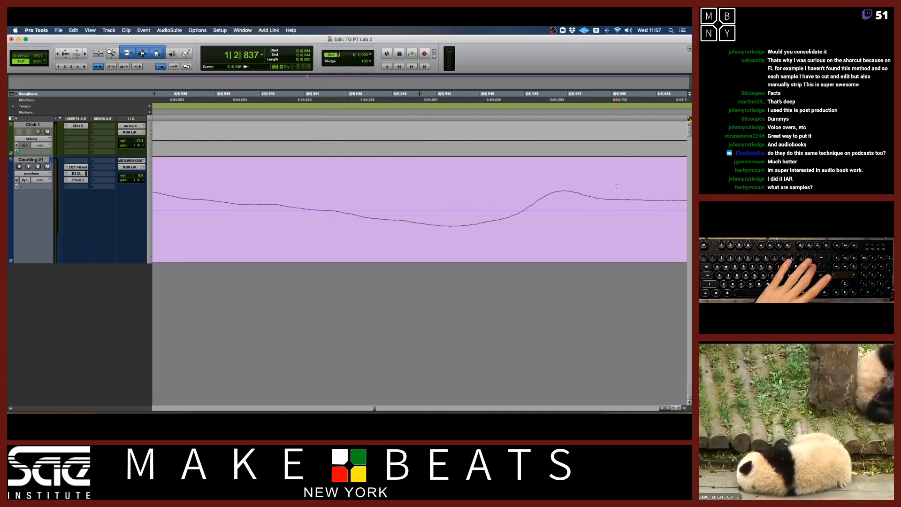
key(super+[)
key(super+[)
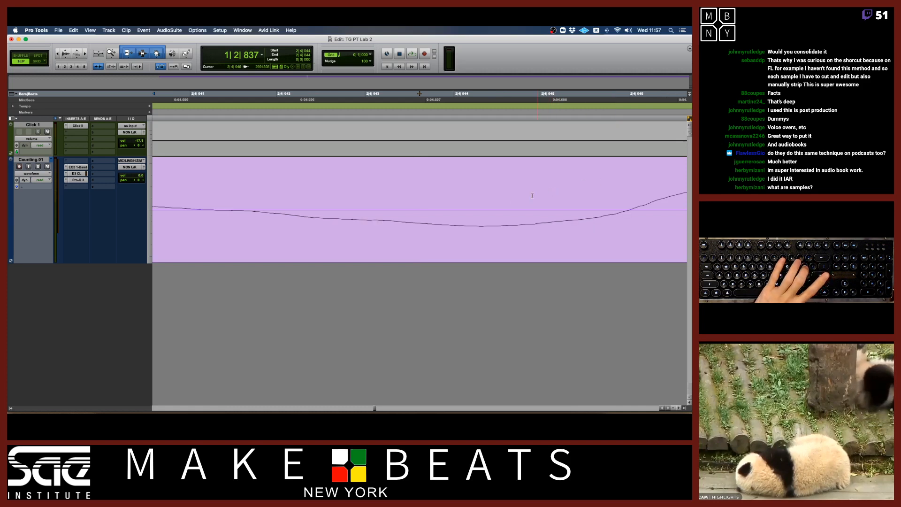
key(super+[)
key(super+])
key(super+])
key(super+])
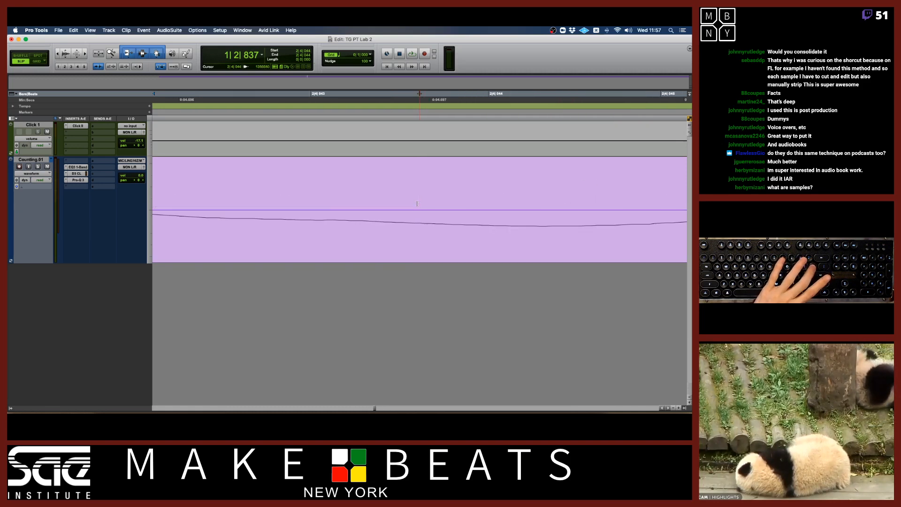
key(super+[)
key(super+[)
key(super+[)
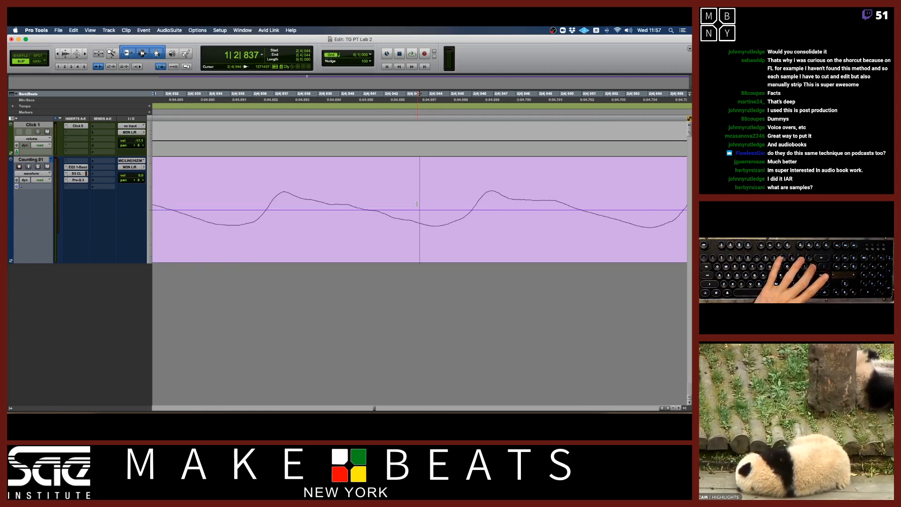
key(super+])
Select a short stretch of the fourth word's waveform and examine its size against the whole consolidated clip.
drag(419, 203, 581, 192)
key(super+])
key(super+])
key(super+[)
key(super+[)
key(super+[)
key(super+[)
key(super+[)
key(super+[)
key(super+[)
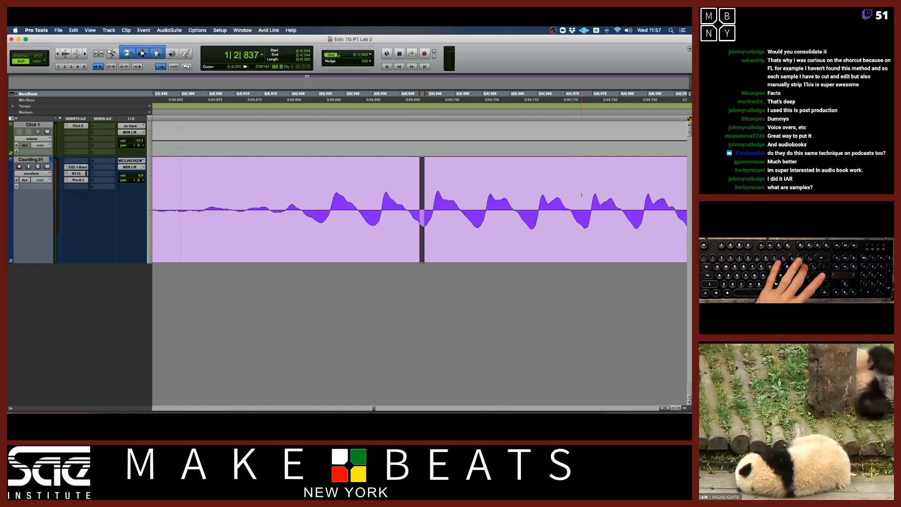
key(super+[)
key(super+[)
key(super+[)
key(super+[)
key(super+[)
key(super+[)
key(super+[)
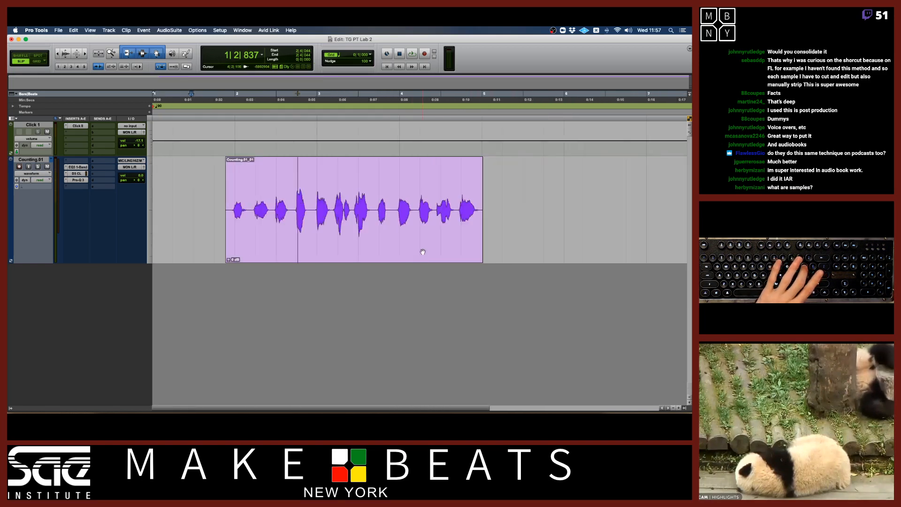
key(super+])
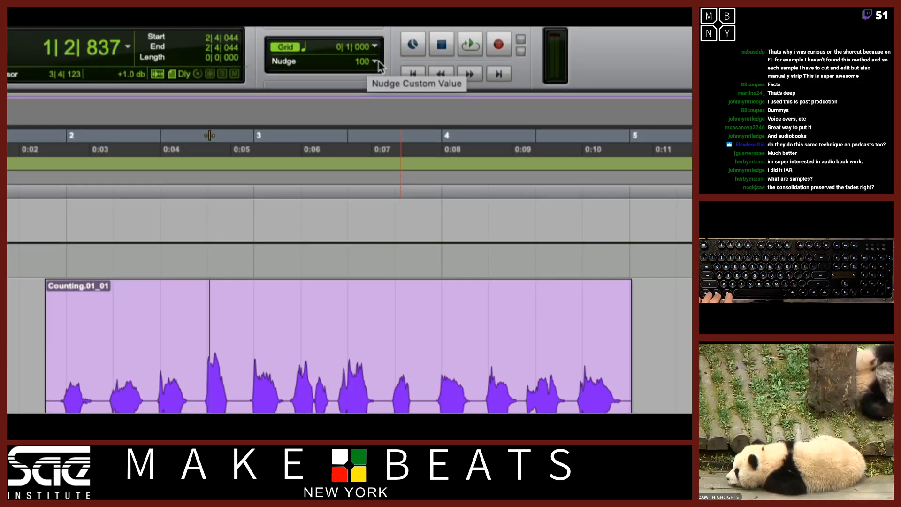
Set the nudge value to 10000 samples and try nudging the consolidated clip later and back again.
click(378, 62)
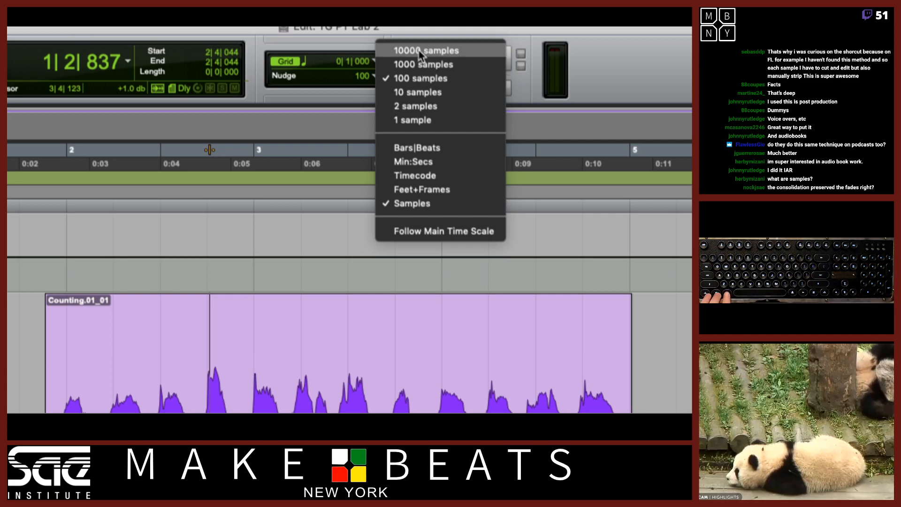
click(423, 51)
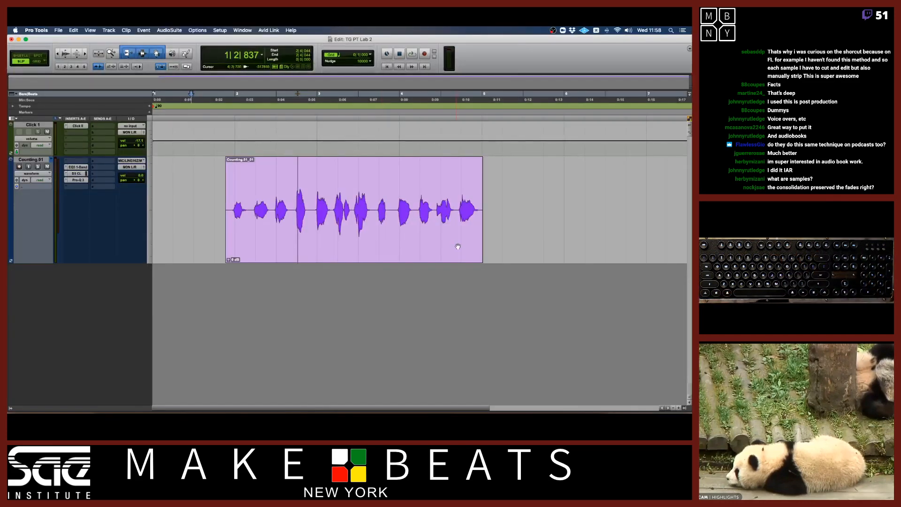
click(361, 254)
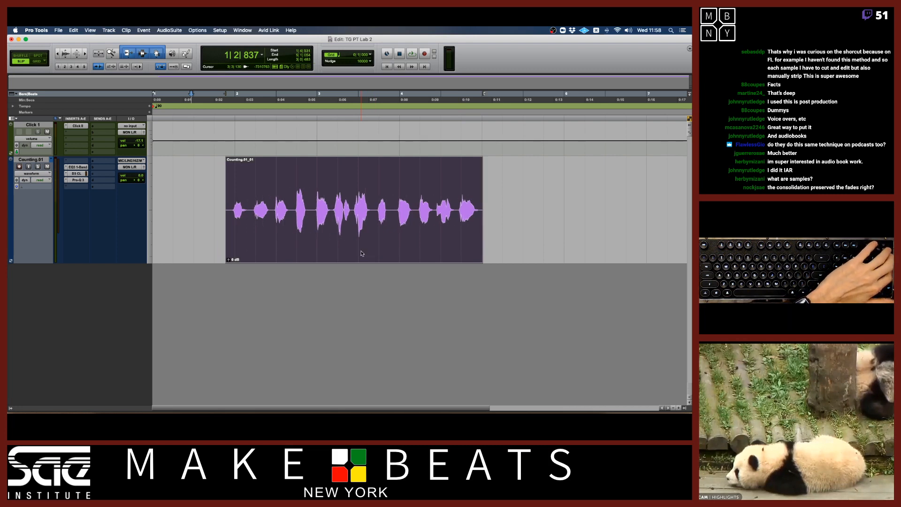
key(KP_Add)
key(KP_Add)
key(KP_Add)
key(KP_Subtract)
key(KP_Subtract)
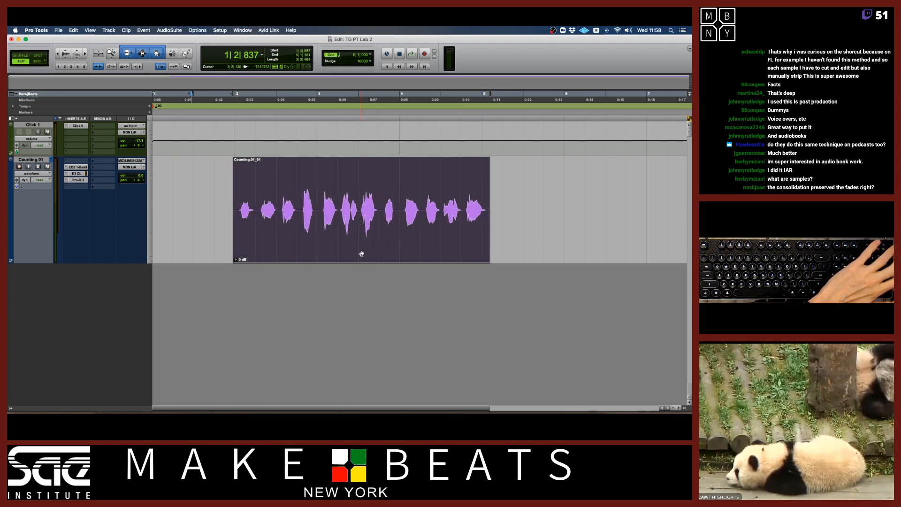
key(KP_Subtract)
Set the nudge value to 100 samples and try nudging the consolidated clip later and back in small increments.
click(370, 62)
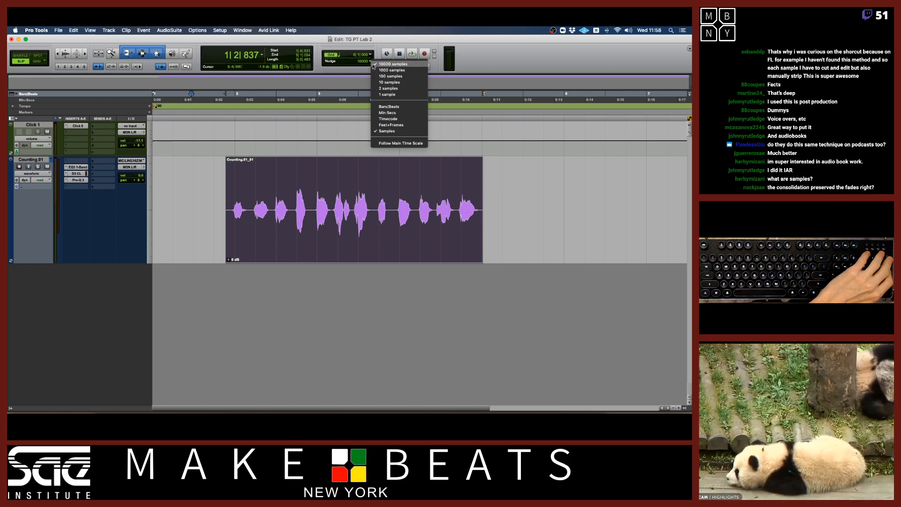
click(394, 75)
key(KP_Add)
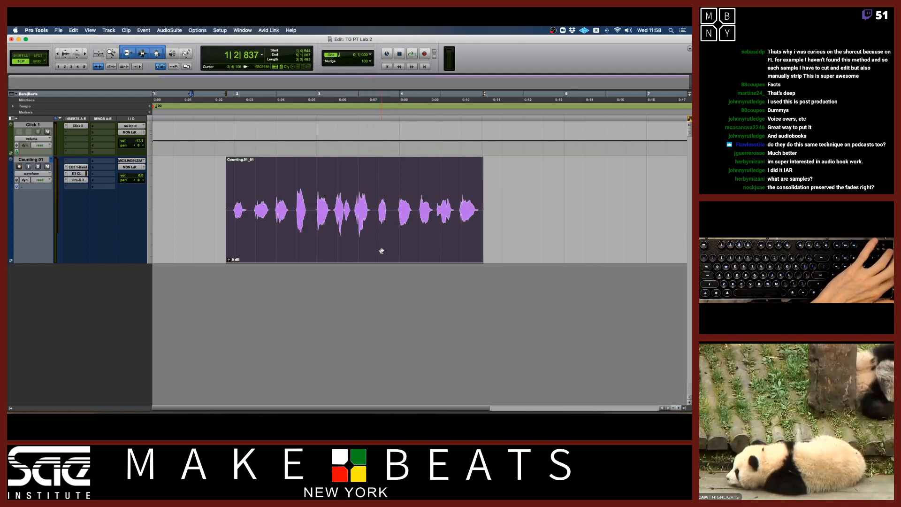
key(KP_Subtract)
key(KP_Subtract)
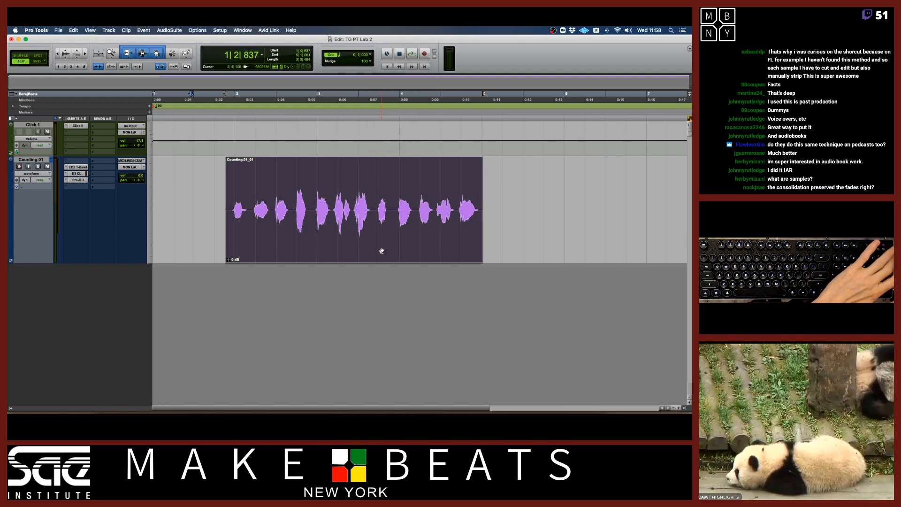
Switch the nudge units to Bars|Beats, look through the available note values, and switch the units back to Samples.
click(370, 62)
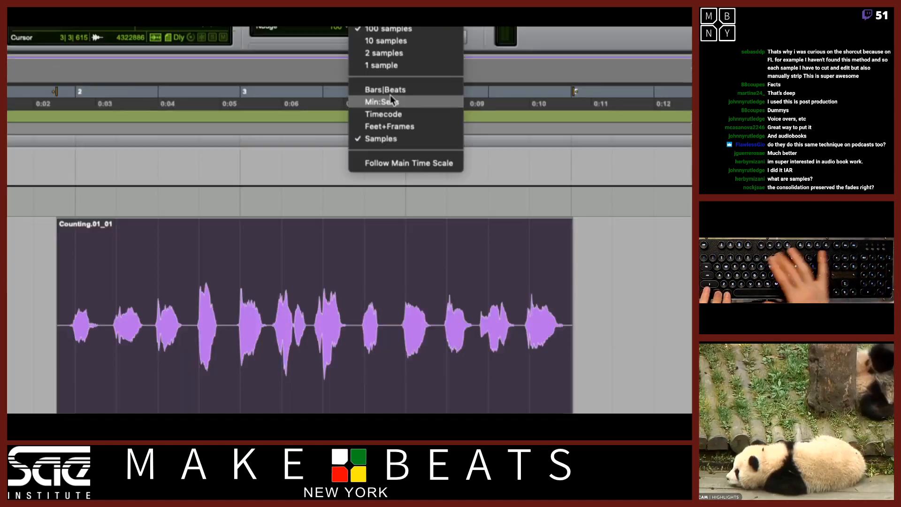
click(393, 89)
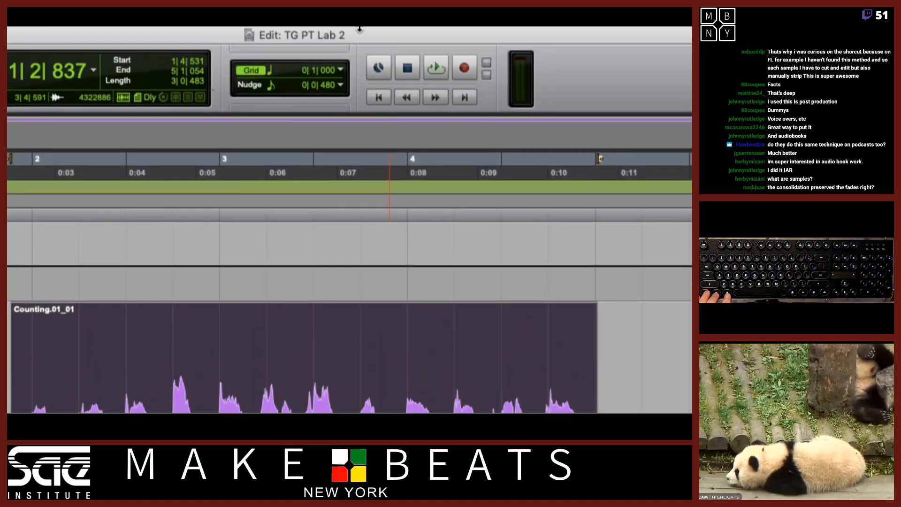
click(342, 89)
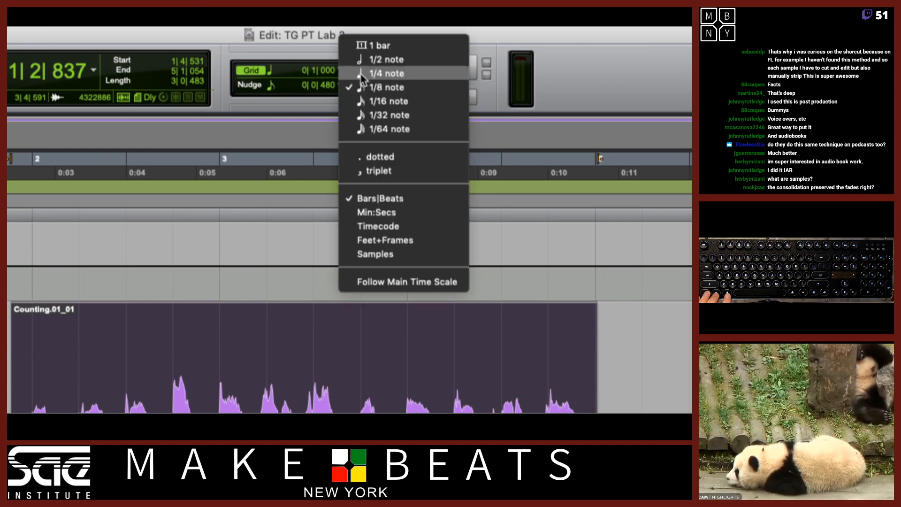
click(316, 85)
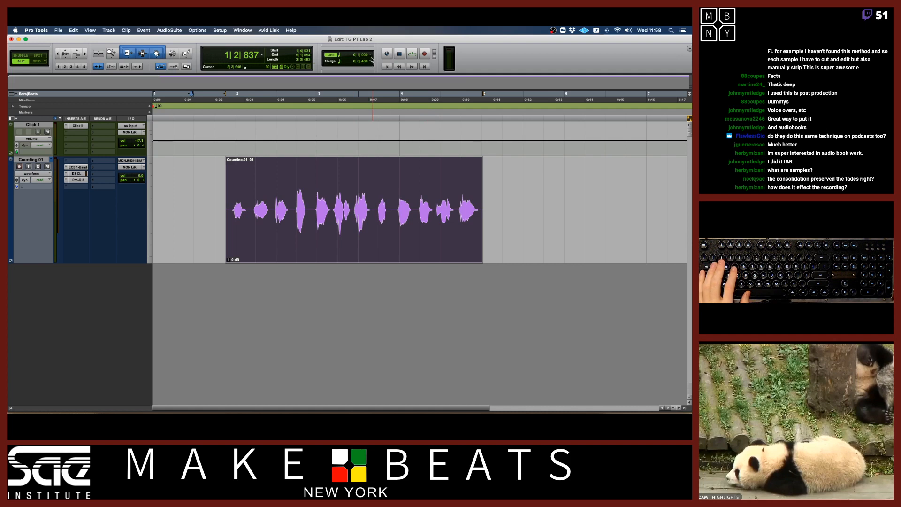
click(371, 58)
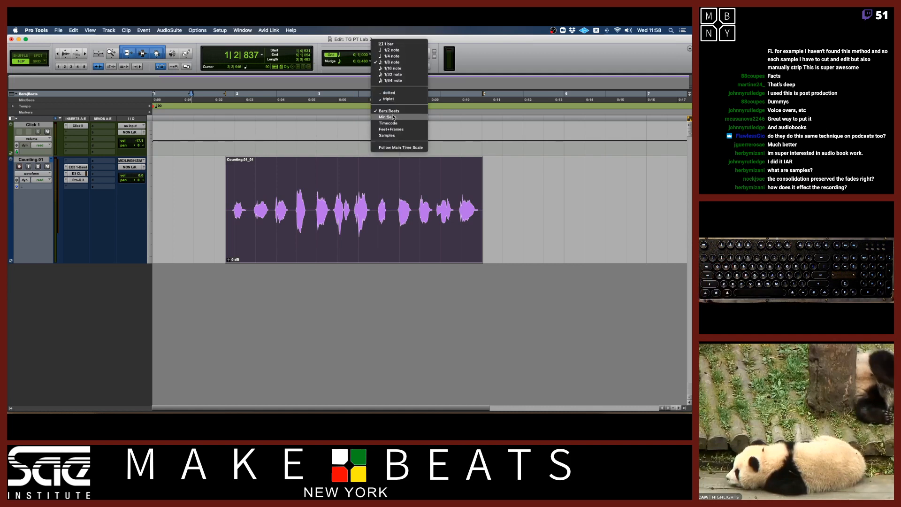
click(393, 136)
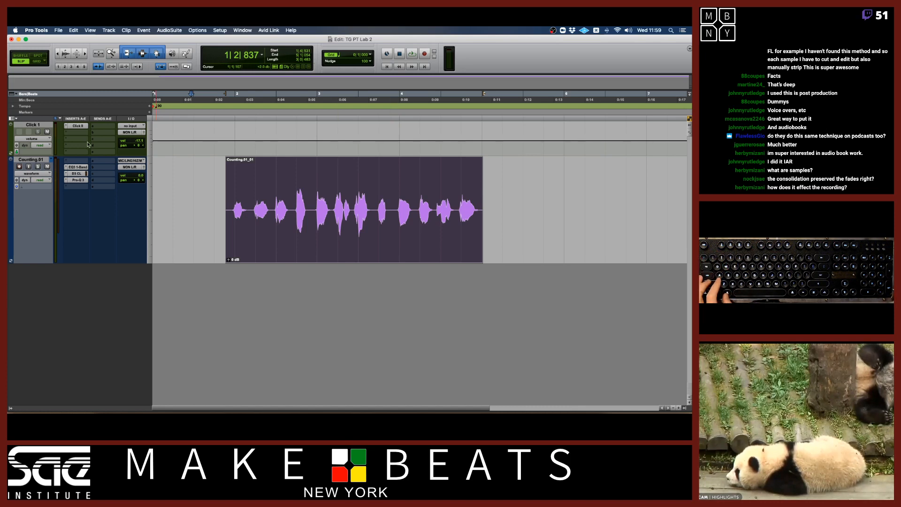
Undo the clip nudges and the consolidation on the Counting.01 track, back to the selected separate word clips.
key(super+z)
key(super+z)
key(super+z)
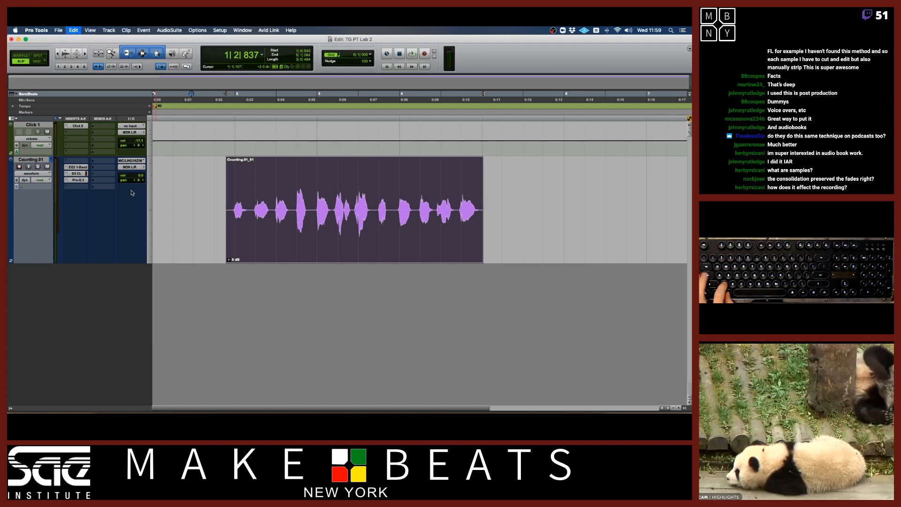
key(super+z)
key(super+z)
key(super+z)
key(super+z)
key(super+z)
key(super+z)
key(super+z)
key(super+z)
key(super+z)
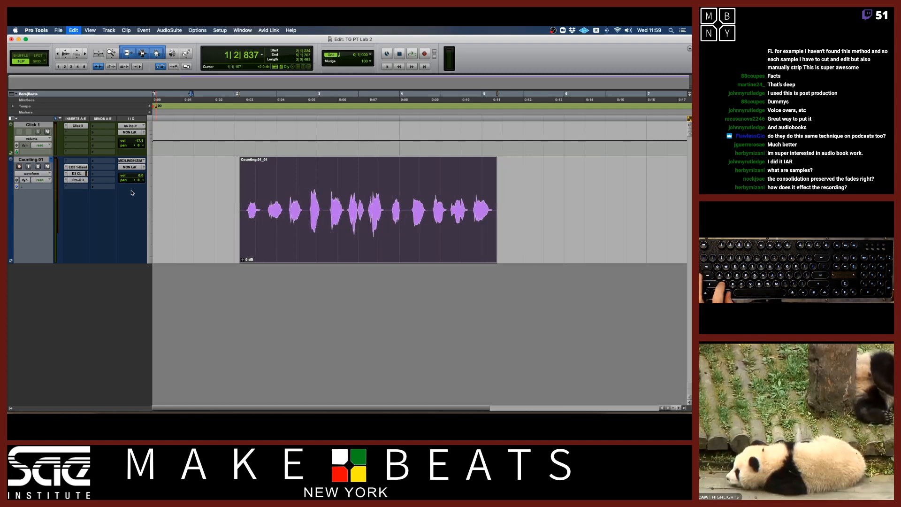
key(super+z)
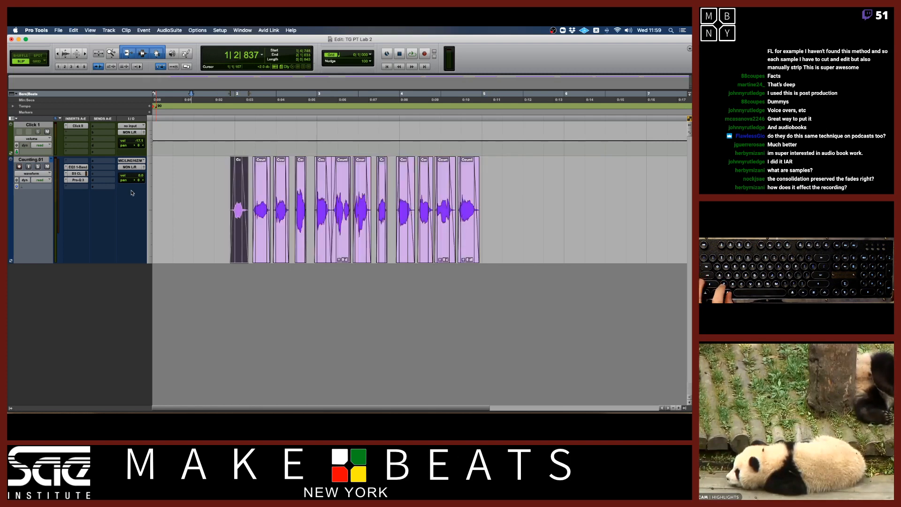
key(super+shift+z)
key(super+z)
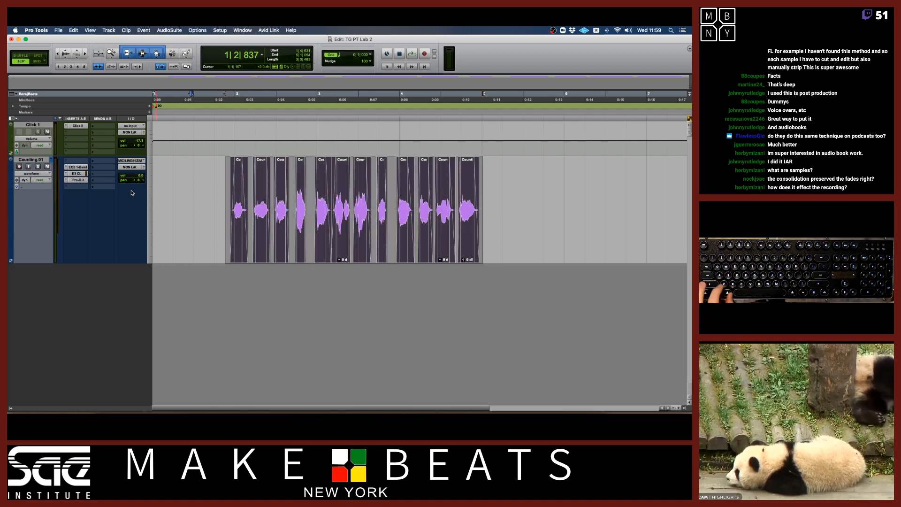
Duplicate the current playlist of the Counting.01 track and name the copy Counting.01-01.
click(52, 159)
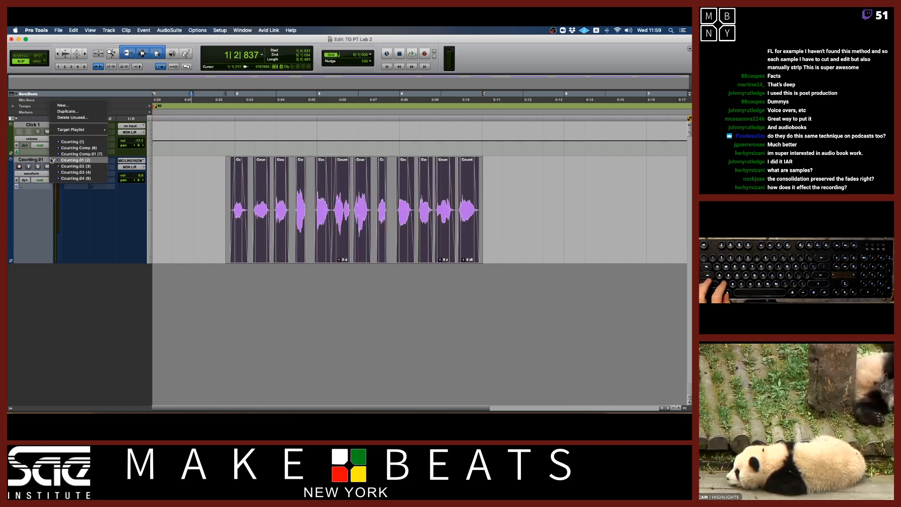
click(67, 112)
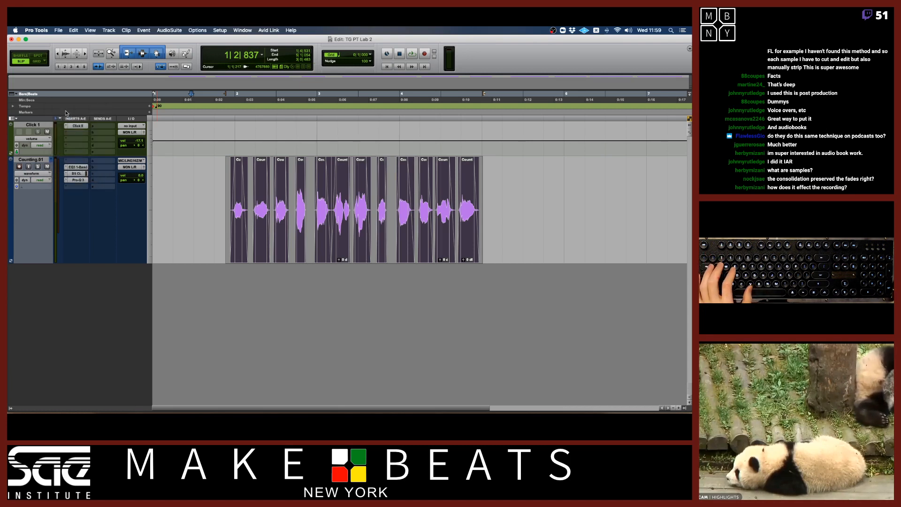
key(Right)
key(BackSpace)
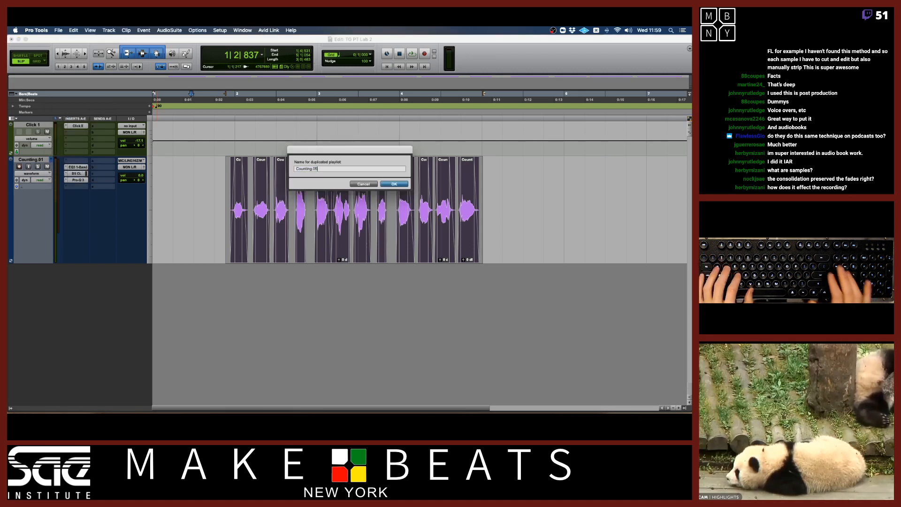
text(1-01)
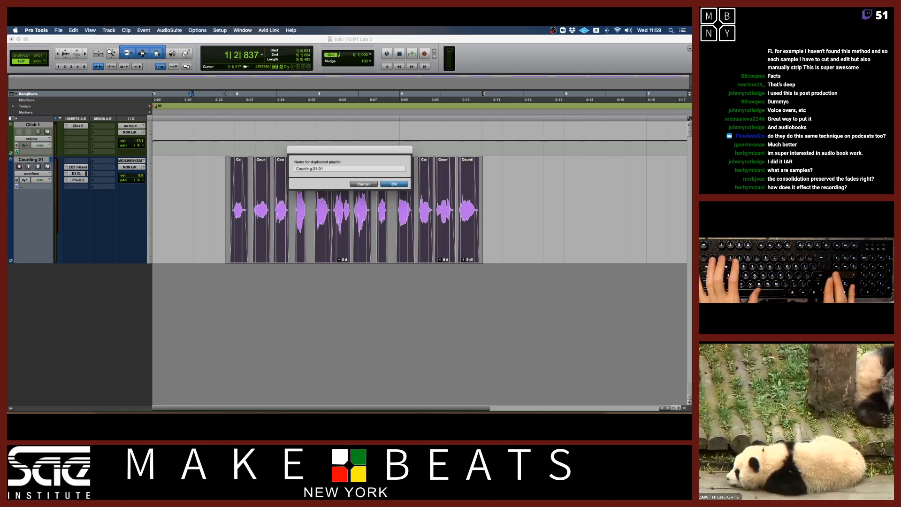
key(Return)
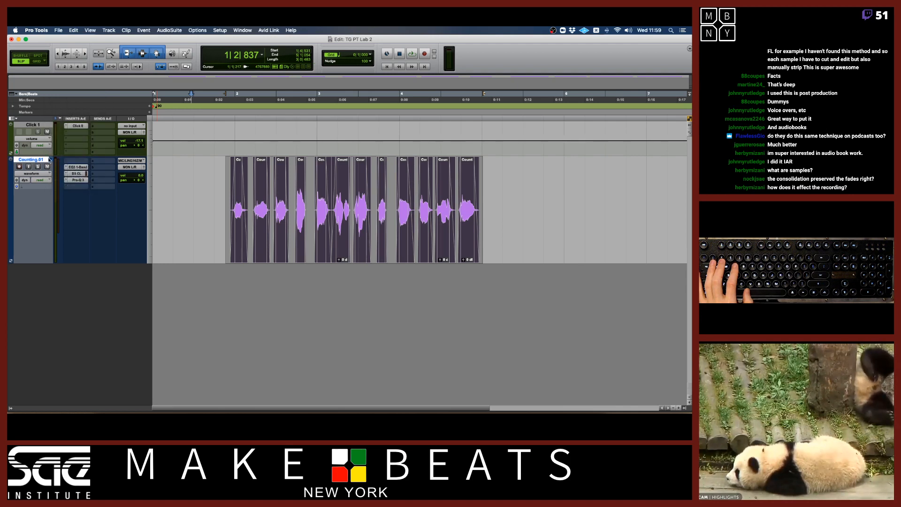
Switch the vocal track to the Counting.01-01 playlist and consolidate its selected word clips into one clip.
click(51, 160)
click(54, 166)
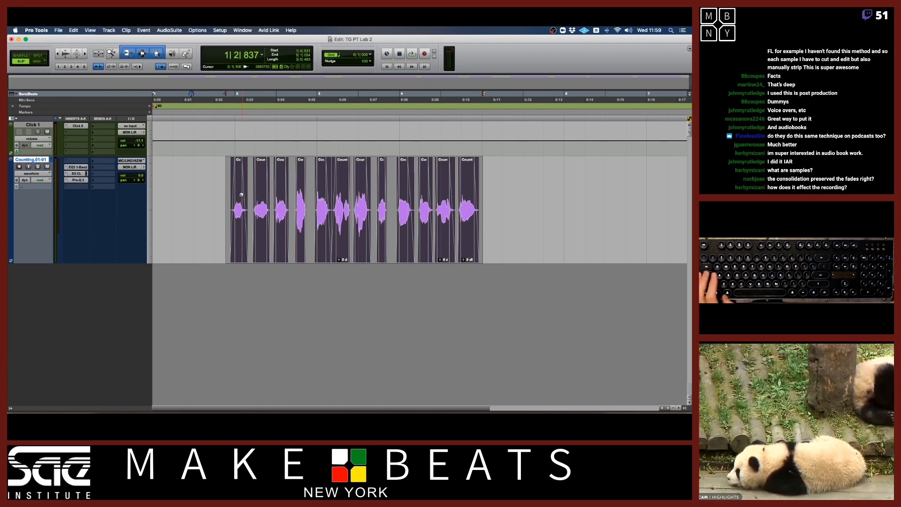
key(alt+shift+3)
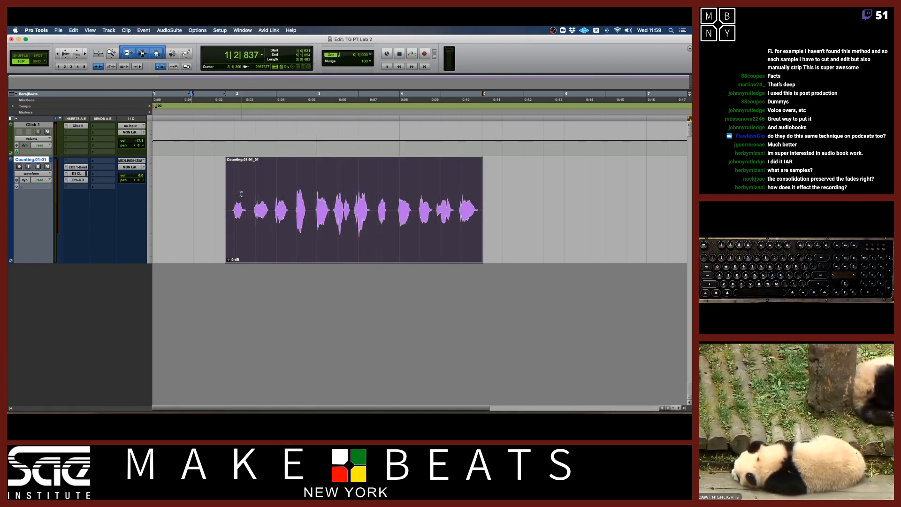
Play the consolidated clip from just before its start with the Click 1 track muted.
click(222, 192)
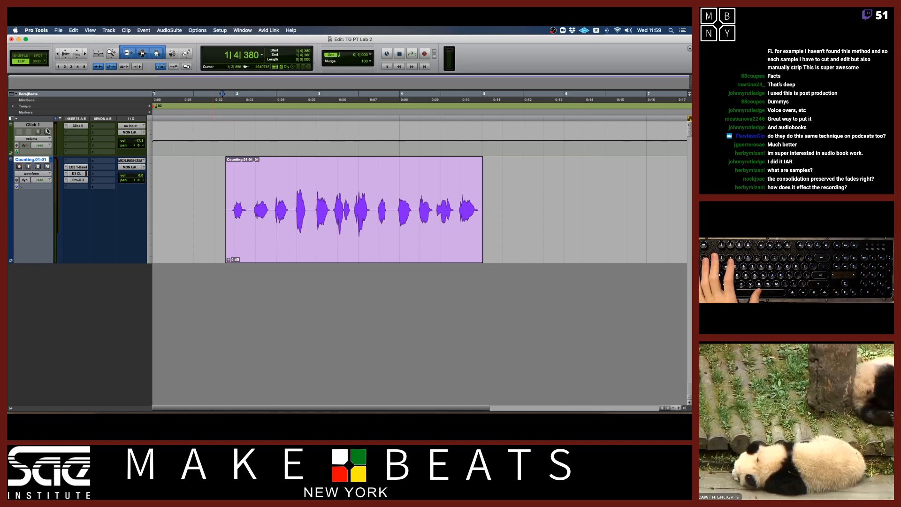
key(space)
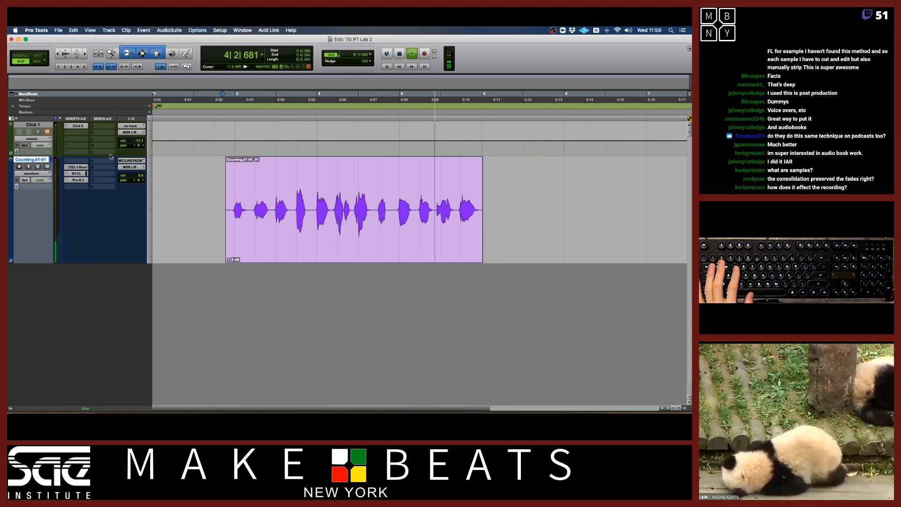
key(space)
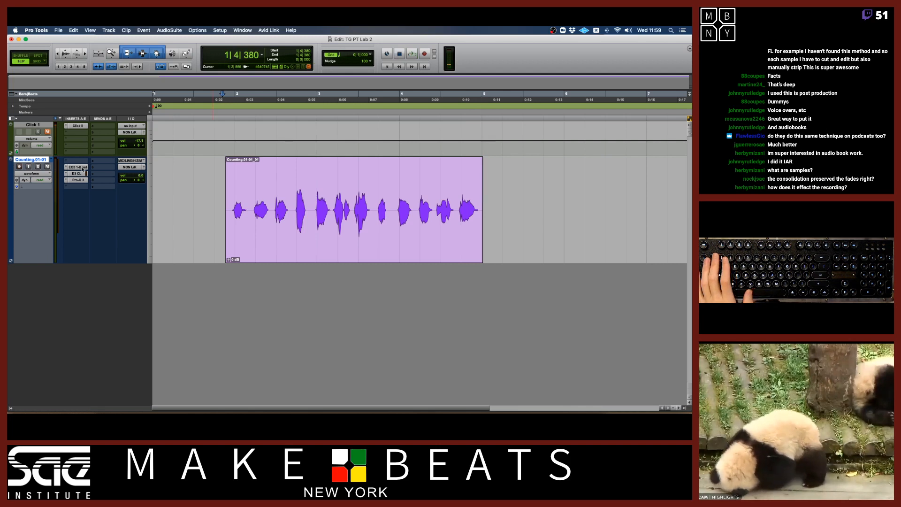
Switch to the Counting.01 playlist, play its separate word clips for comparison, and return to the Counting.01-01 playlist.
click(52, 160)
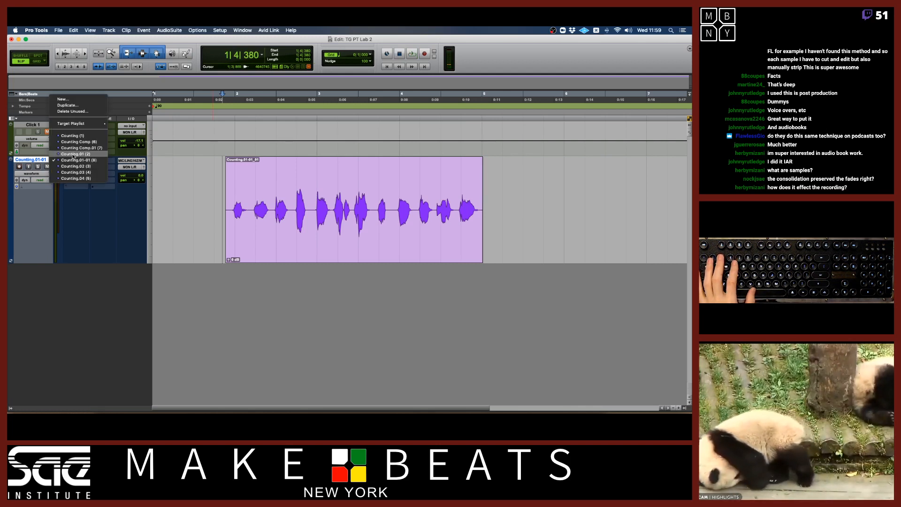
click(75, 154)
key(space)
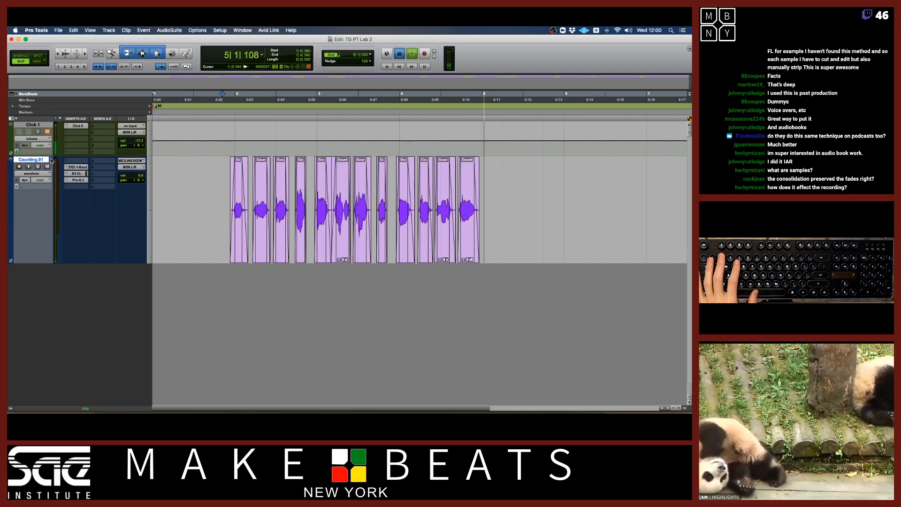
key(space)
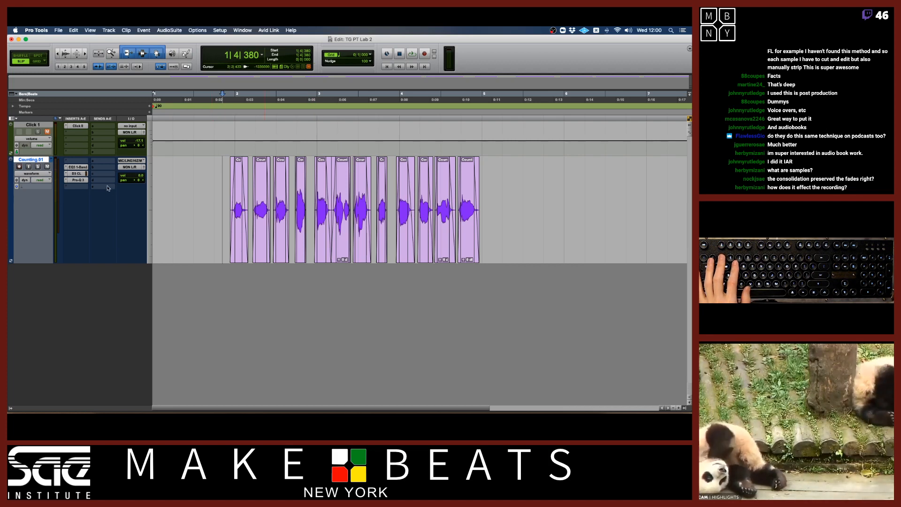
click(52, 160)
click(61, 167)
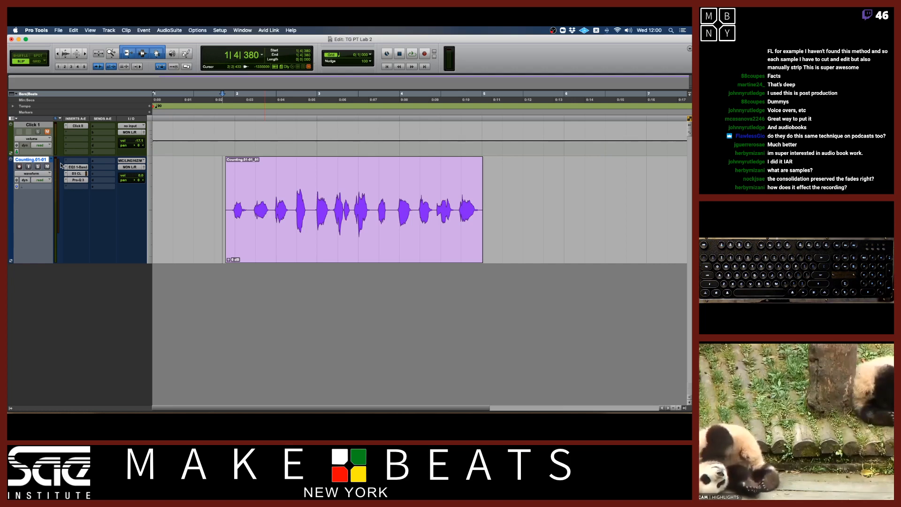
Try moving the whole consolidated clip slightly earlier on the timeline, and undo the move.
click(309, 241)
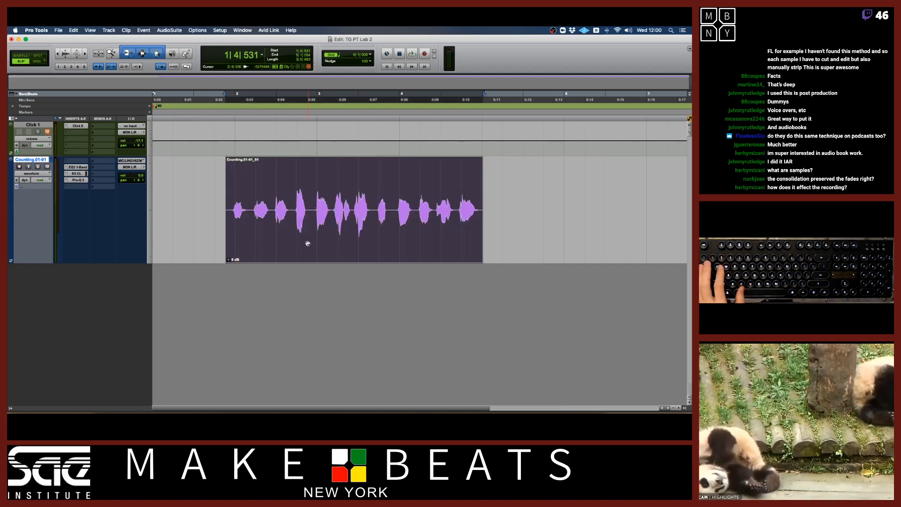
drag(307, 243, 329, 257)
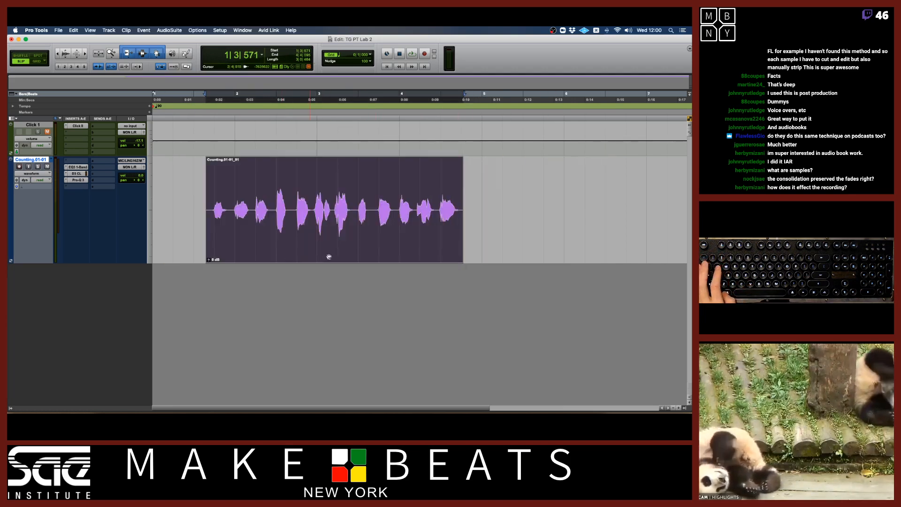
key(super+z)
Show the Clips list and locate the consolidated clip Counting.01-01_01 among the audio clips.
click(686, 408)
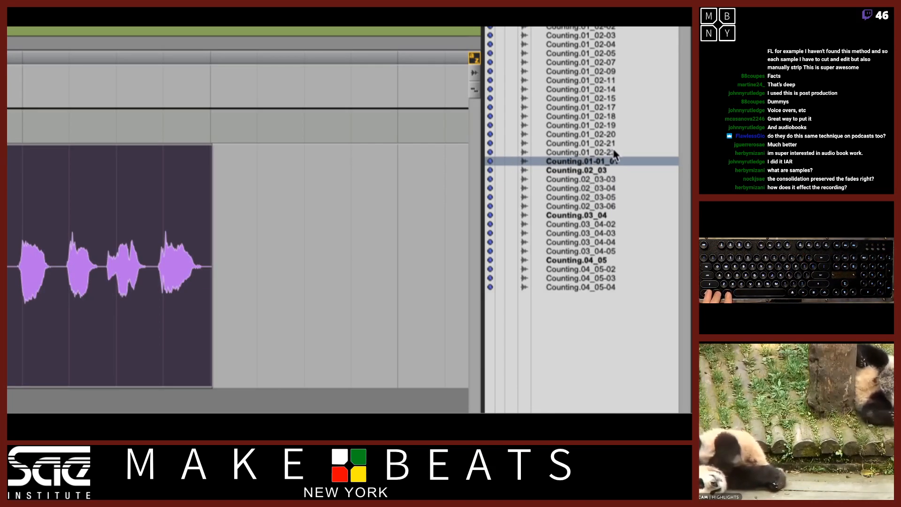
click(611, 154)
click(599, 162)
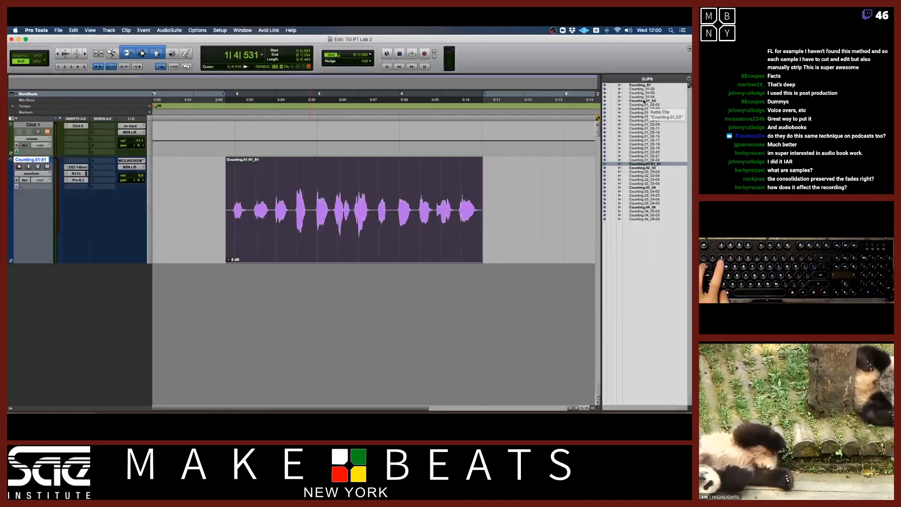
Switch to the lesson PDF in Preview and go back to the Clips List page on bold and non-bold clips.
key(super+Tab)
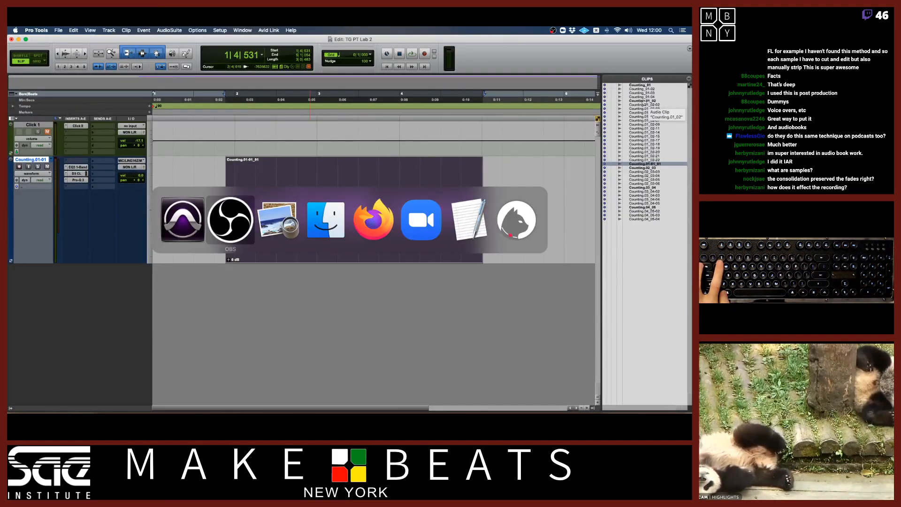
key(super+Tab)
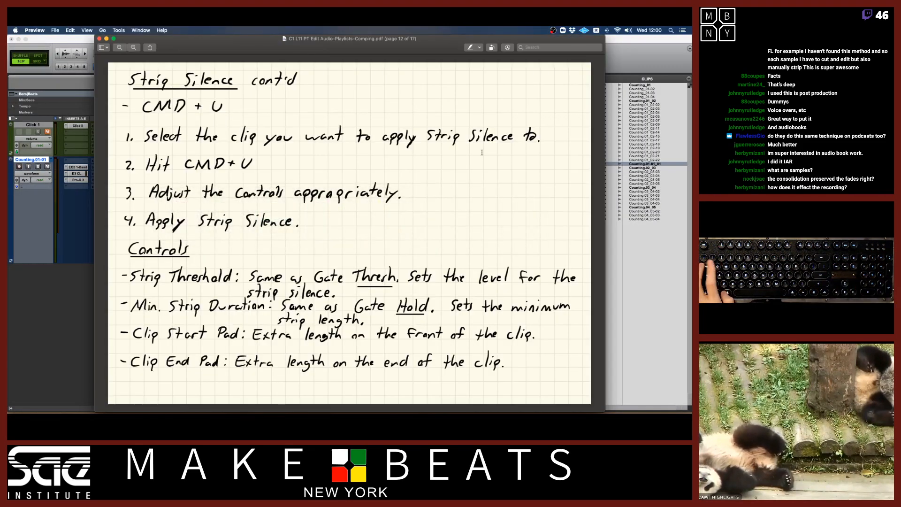
key(Left)
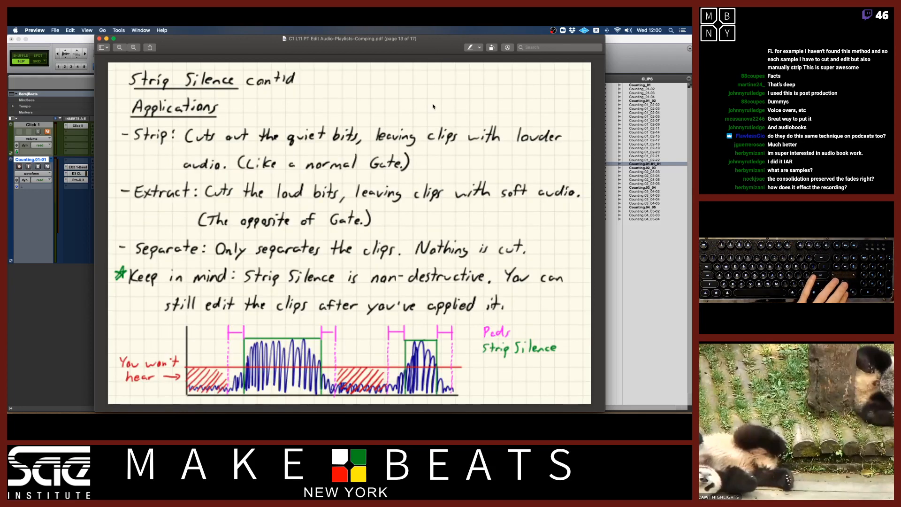
key(Right)
key(Right)
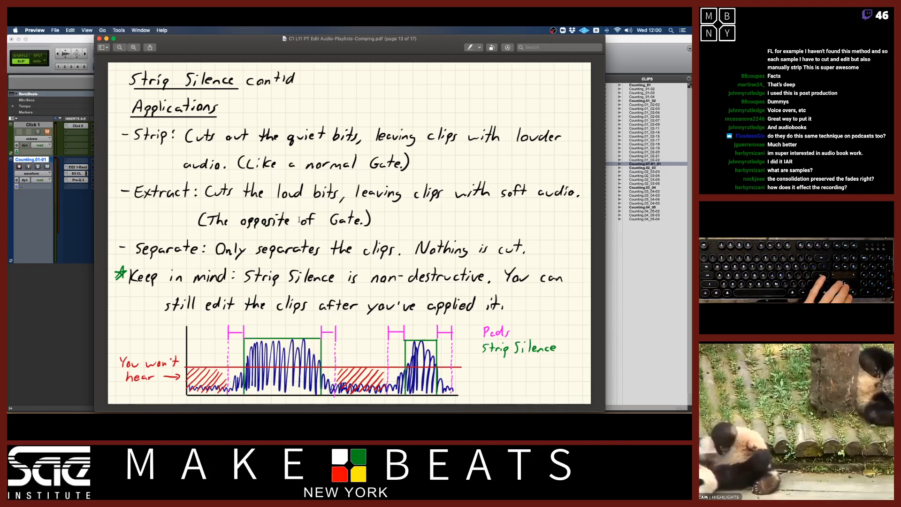
key(Right)
key(Left)
key(Right)
key(Left)
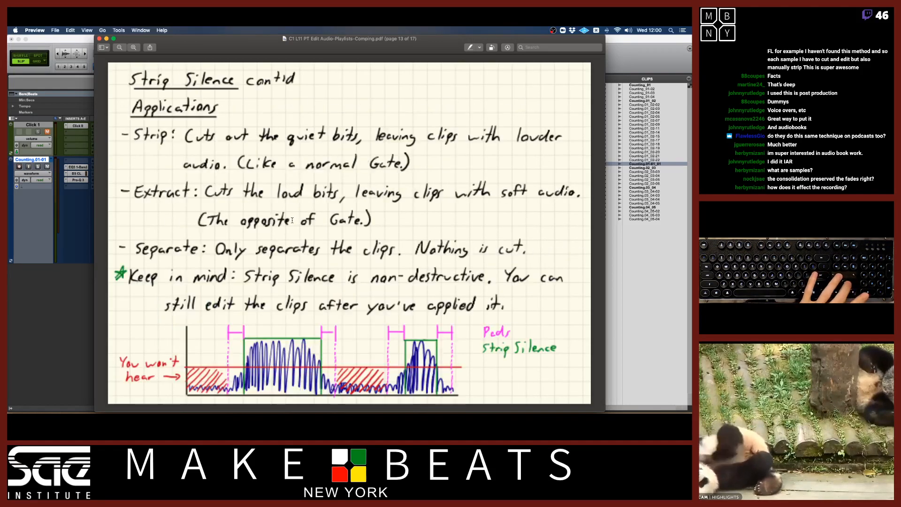
key(Left)
key(Left)
key(Left)
key(Left)
key(Left)
key(Left)
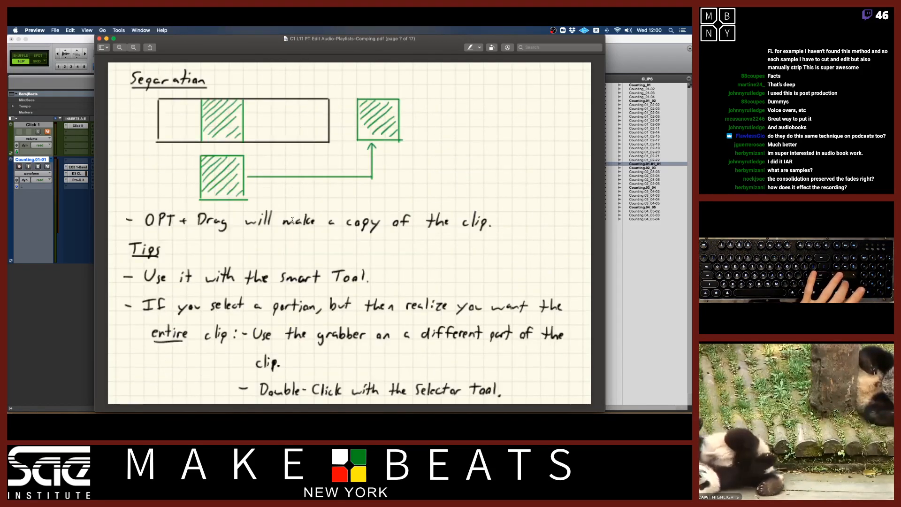
key(Left)
key(Left)
key(Left)
key(Left)
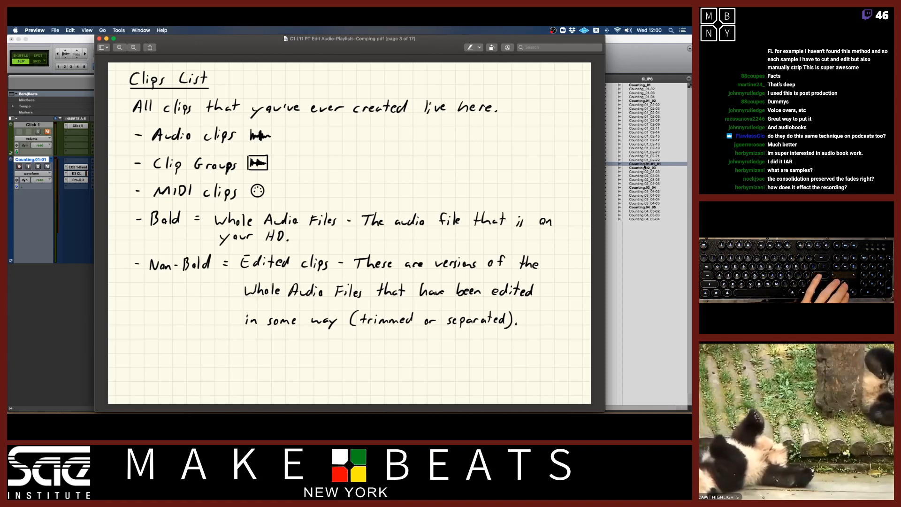
Switch back to Pro Tools and separate the consolidated Counting clip just before its last word.
key(super+Tab)
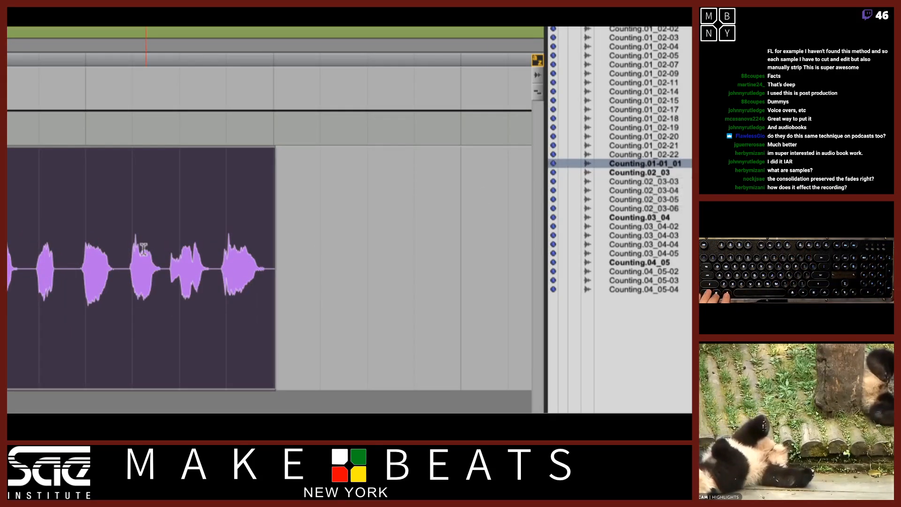
click(210, 218)
key(super+e)
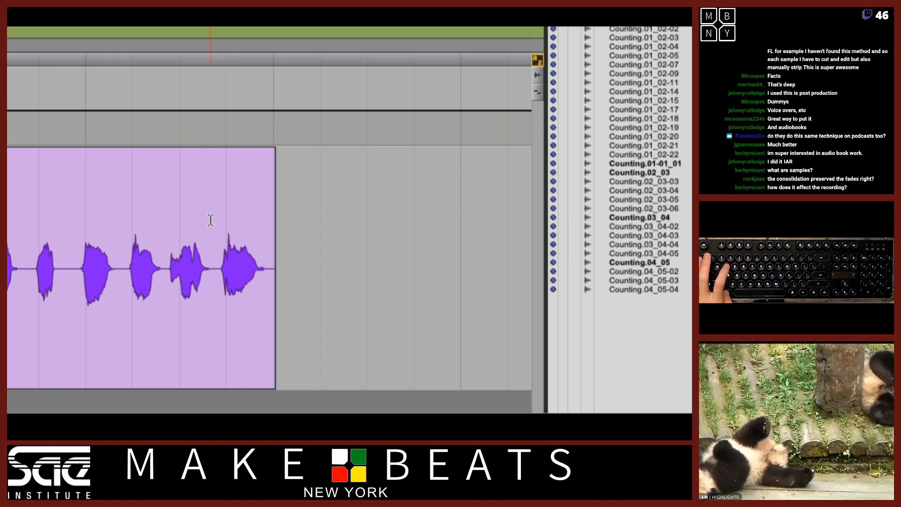
Select the clips Counting.01-01_01-01 and Counting.01-01_01-02 alternately in the Clips list to match each with its part on the timeline.
click(619, 173)
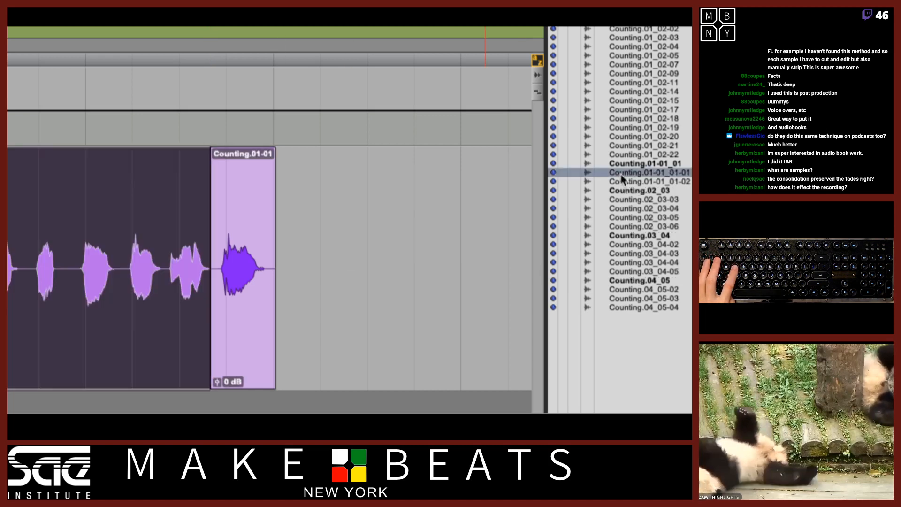
click(620, 182)
click(620, 174)
click(620, 182)
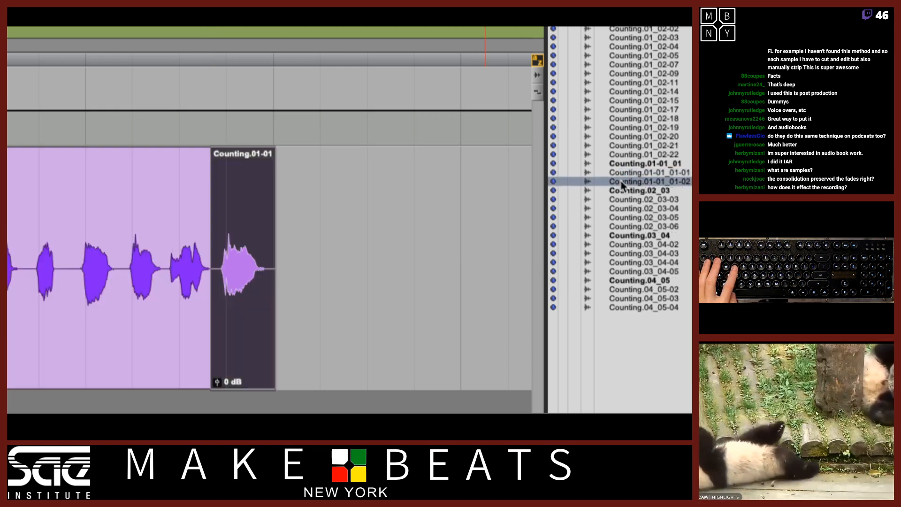
click(620, 173)
click(620, 182)
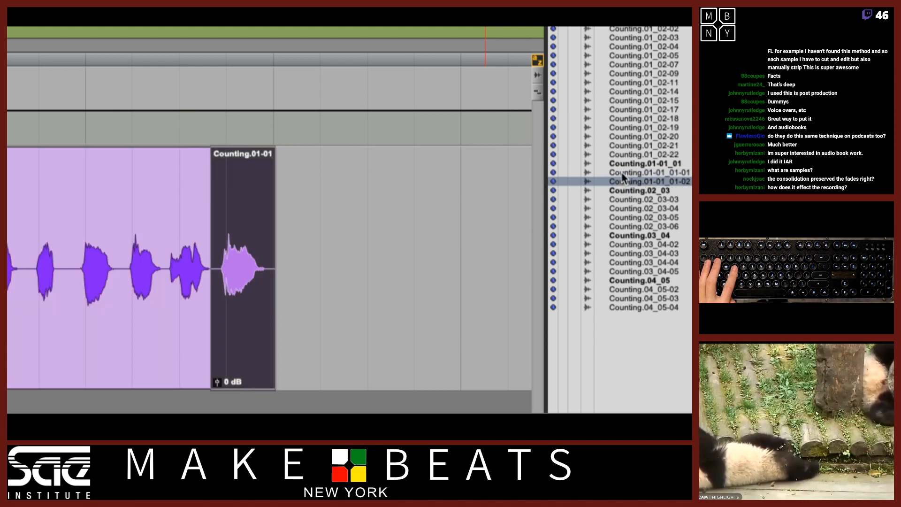
click(622, 174)
Separate the longer Counting clip just before its last two words, and select each resulting piece on the timeline to compare with the Clips list.
click(119, 238)
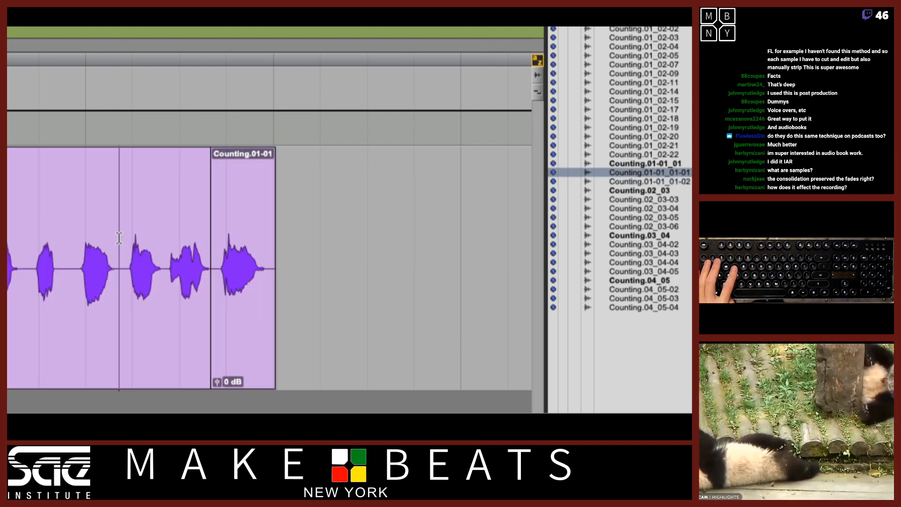
key(ctrl+e)
click(135, 280)
click(81, 284)
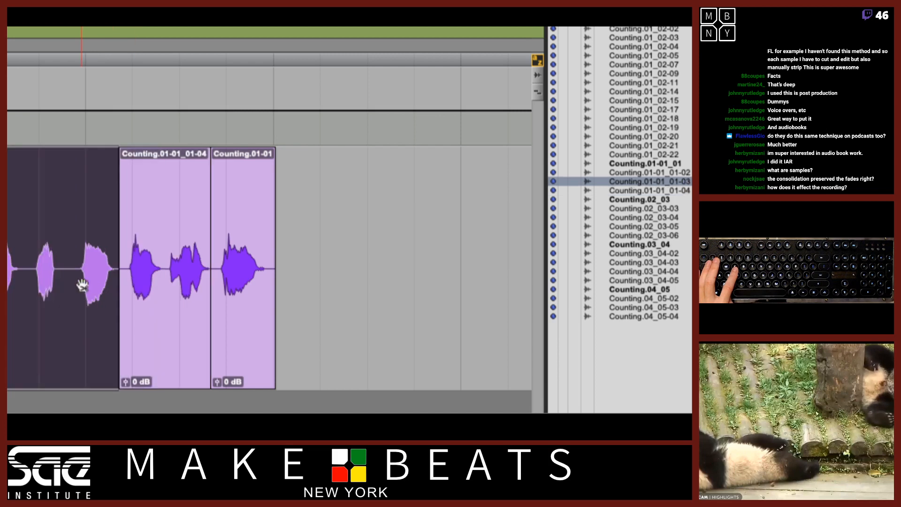
click(164, 296)
click(230, 312)
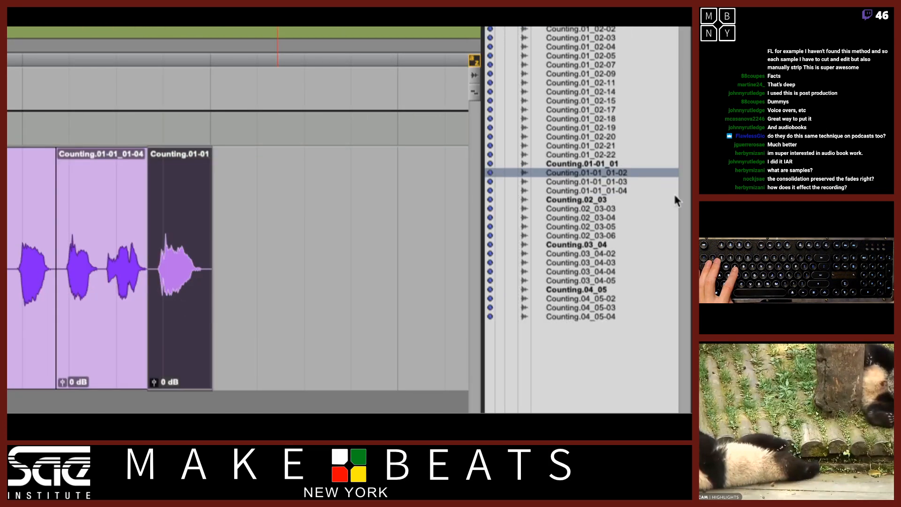